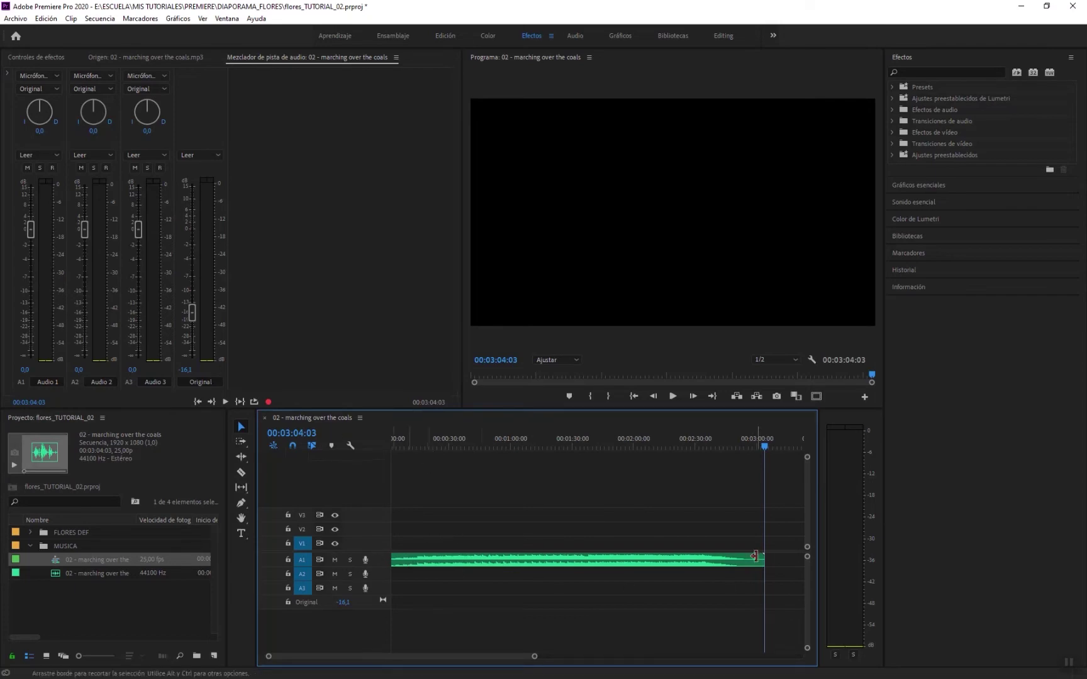
- Load the mp3 song into the Source monitor and delete the full-length music clip from A1
left_click_drag(424, 439, 377, 442)
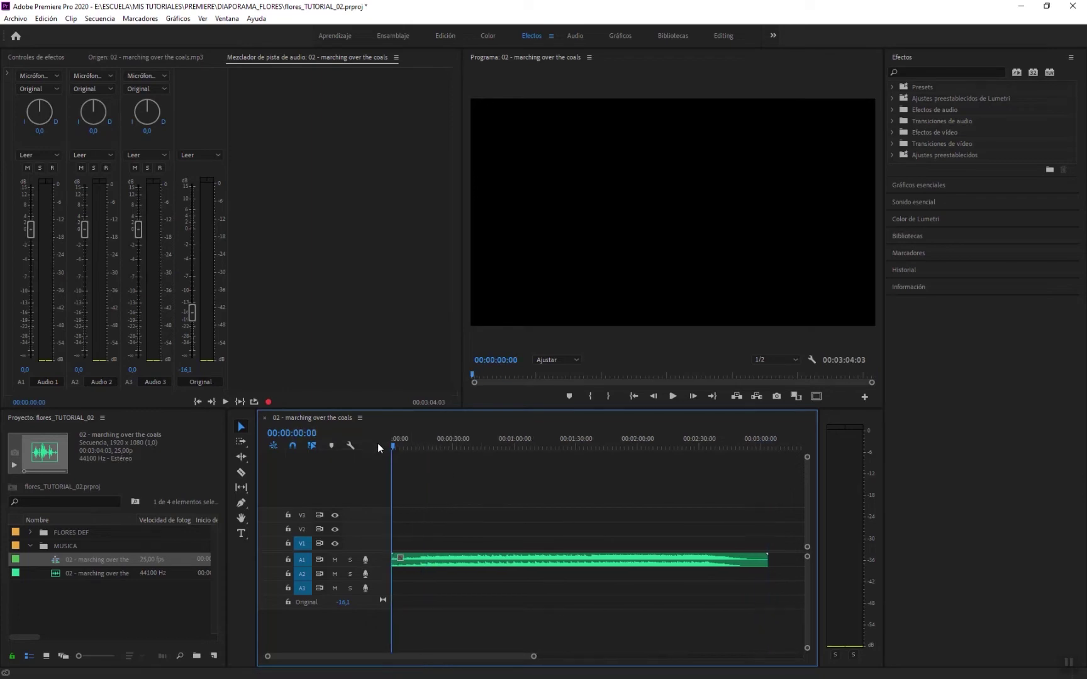
double_click(58, 572)
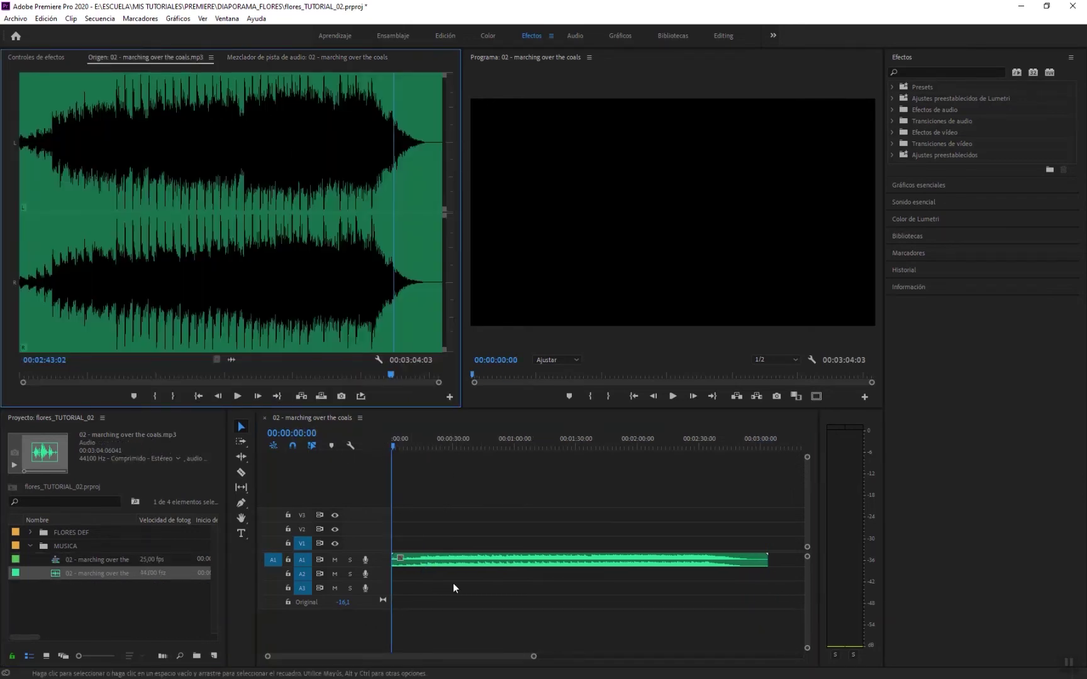
left_click(496, 560)
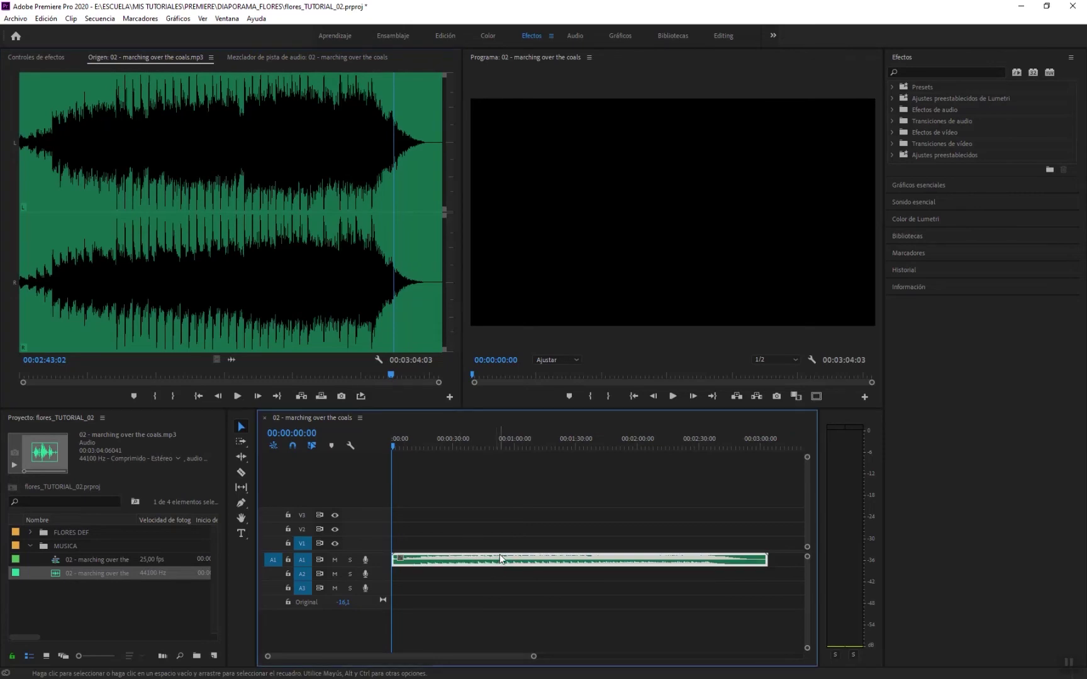
key("Delete")
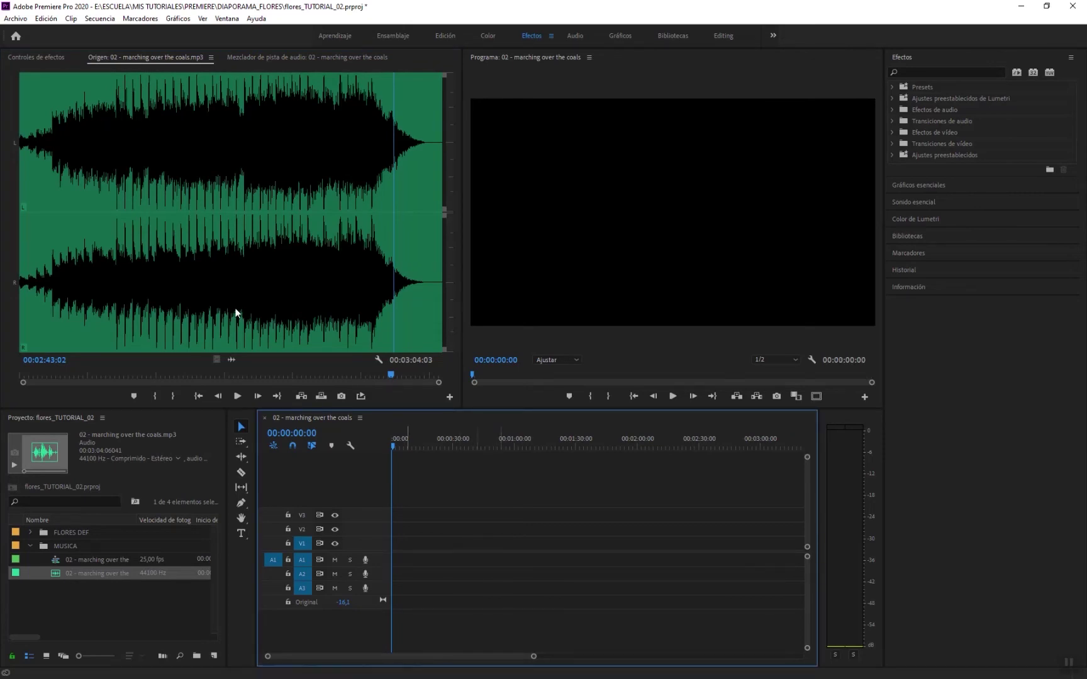
- Play the song from its start in Source and set the Out point at 00:00:28:01
left_click(20, 105)
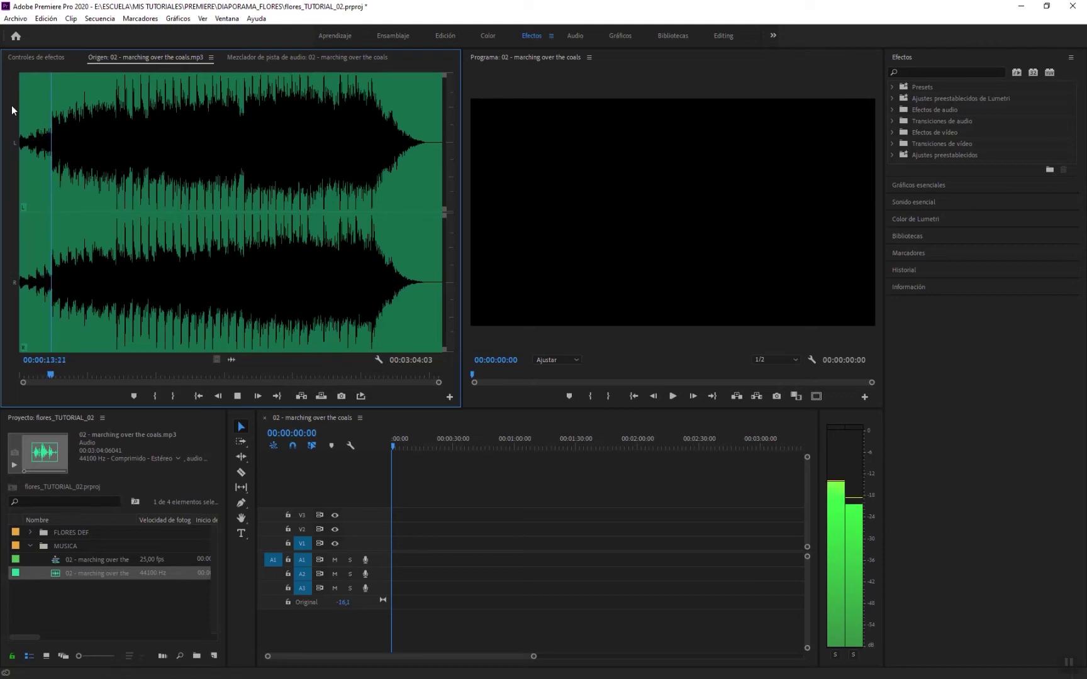
key("space")
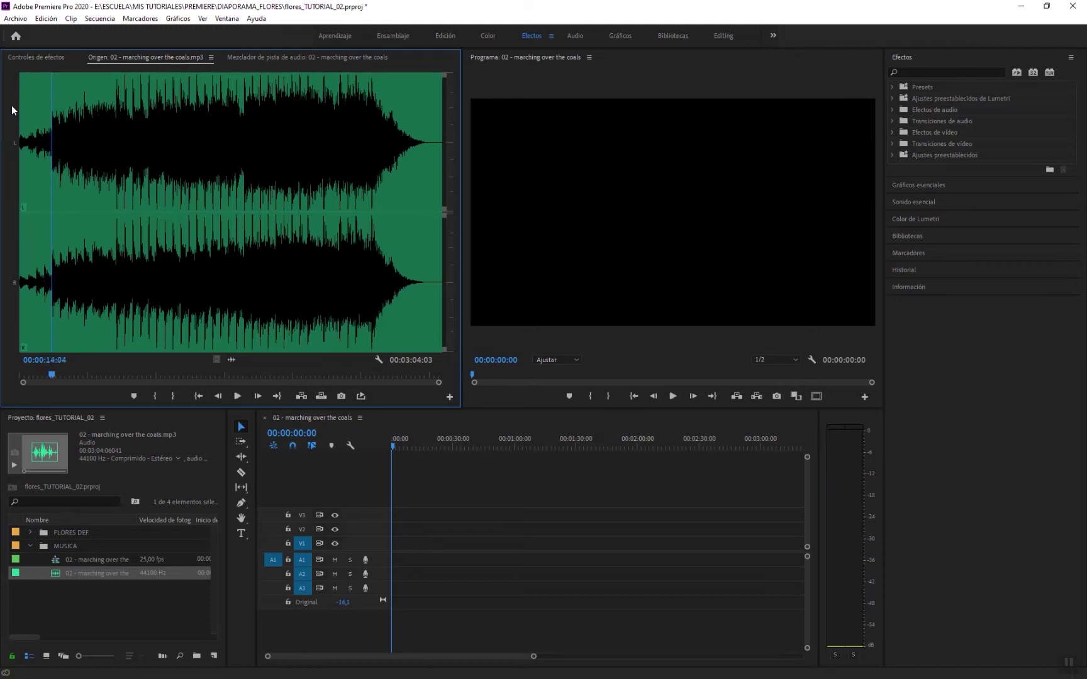
key("space")
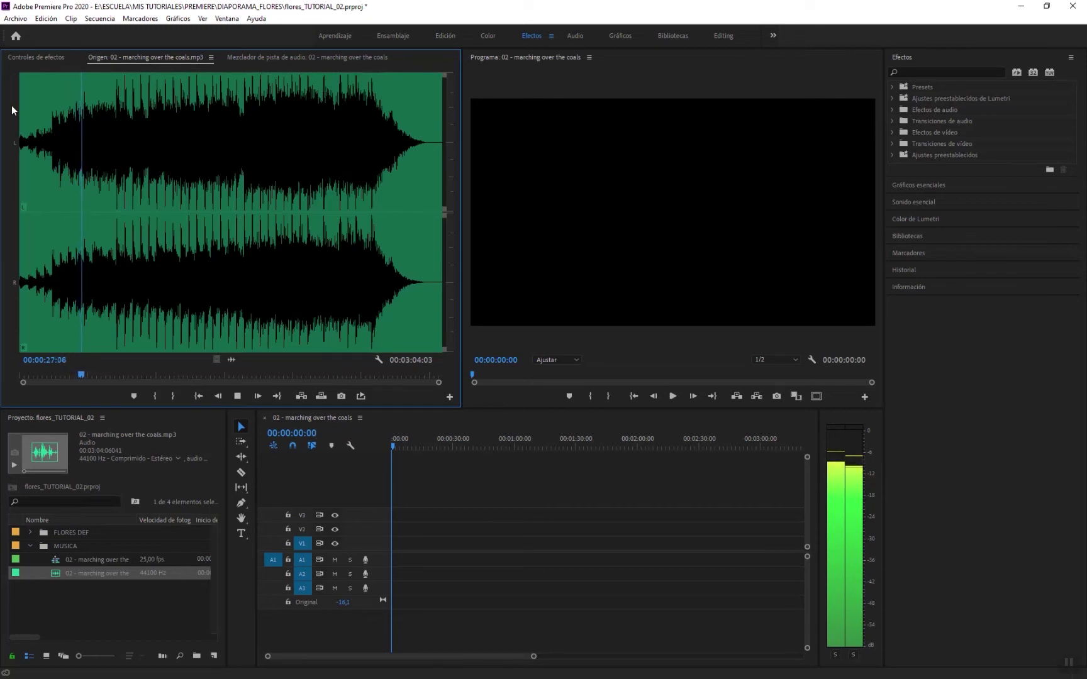
key("space")
key("o")
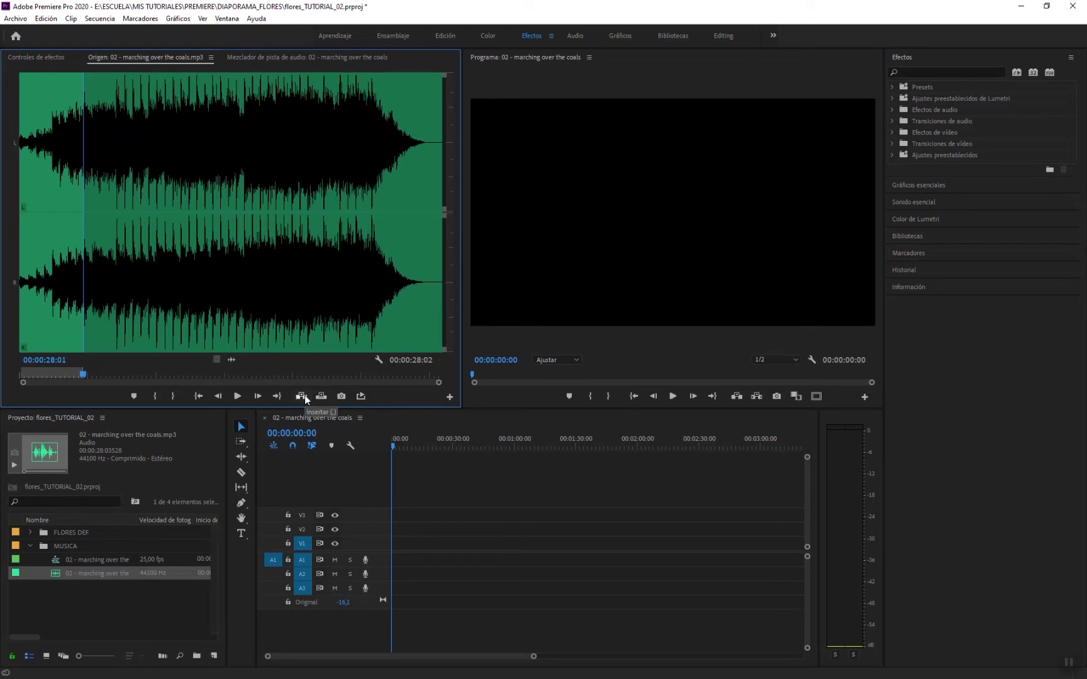
- Overwrite the marked first 28 seconds into the sequence, then set a new In point at 01:37:22
left_click(322, 396)
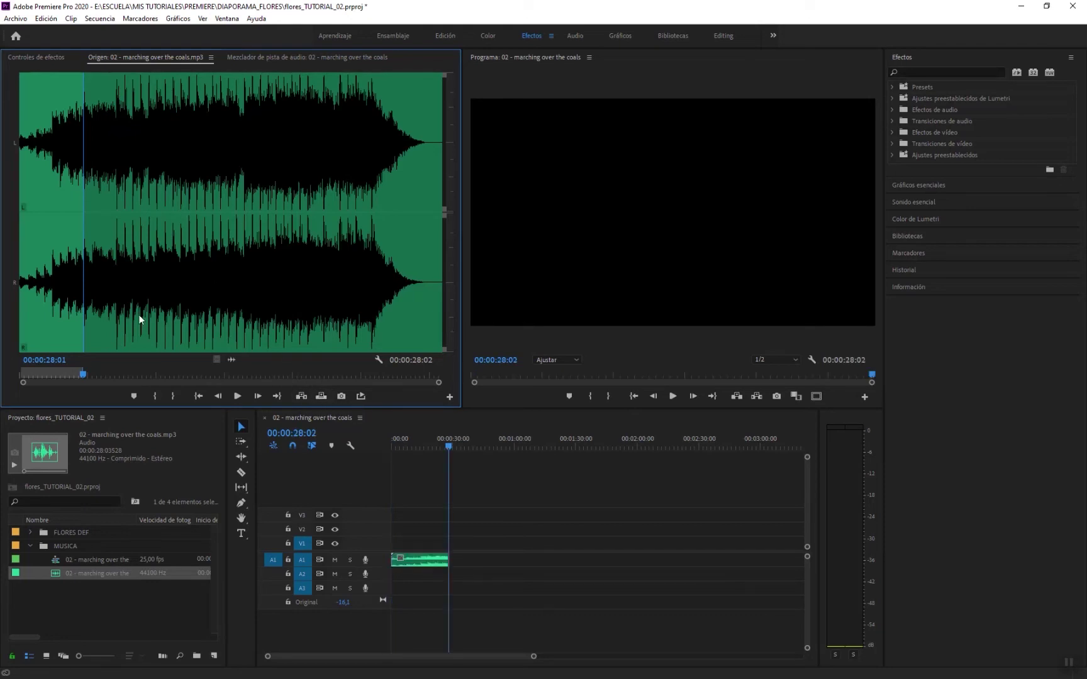
left_click(182, 271)
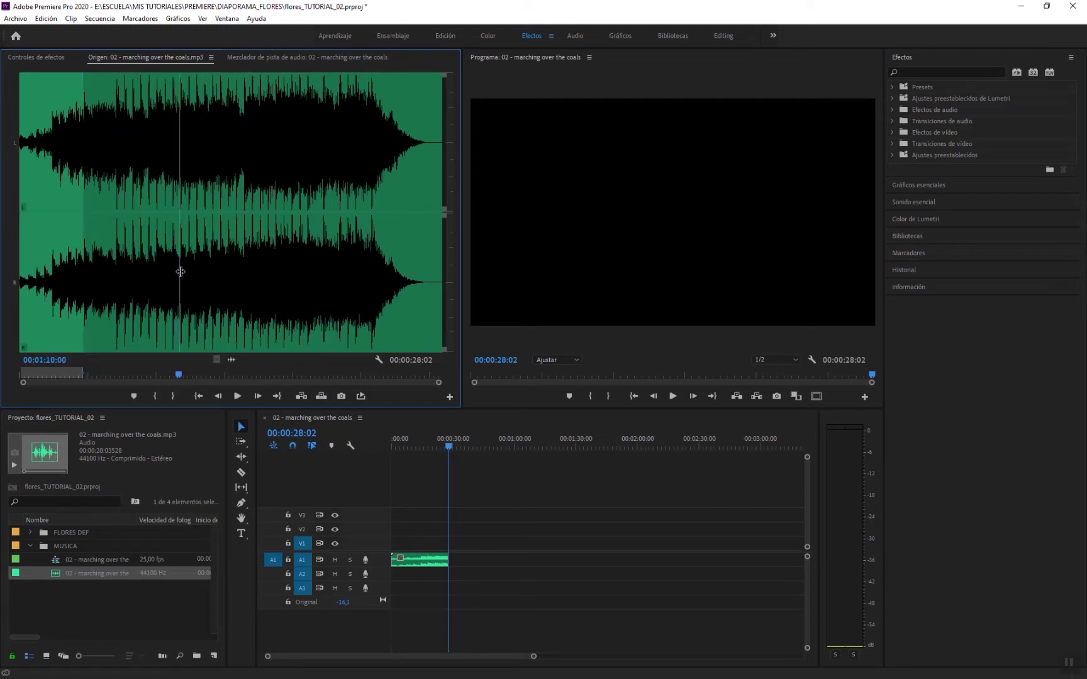
left_click(238, 397)
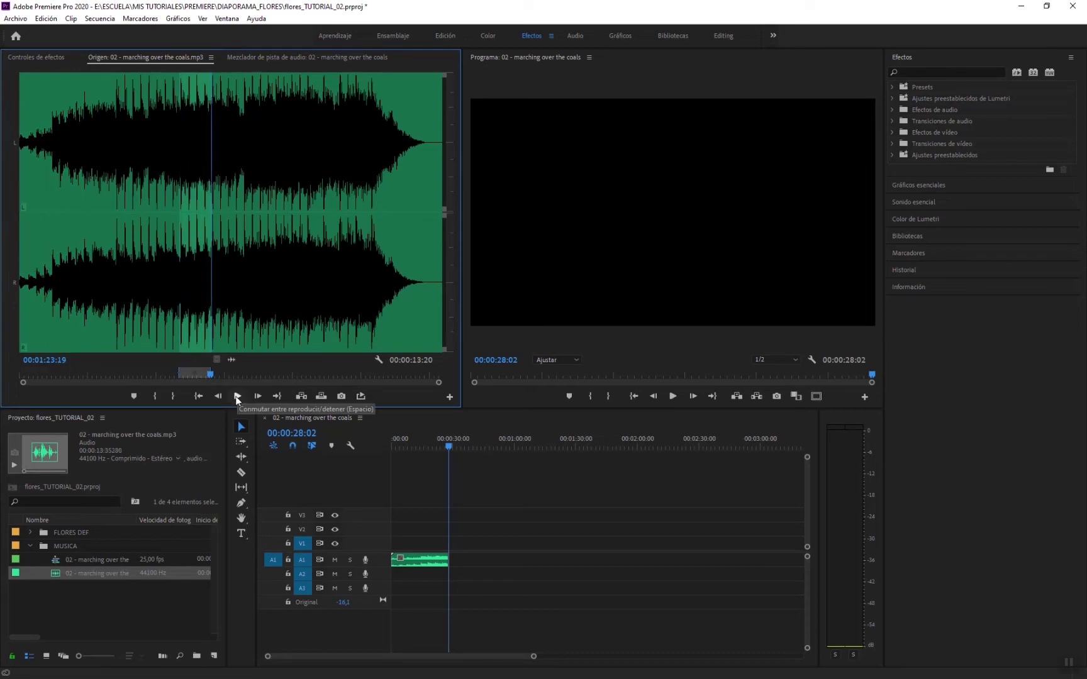
left_click(238, 396)
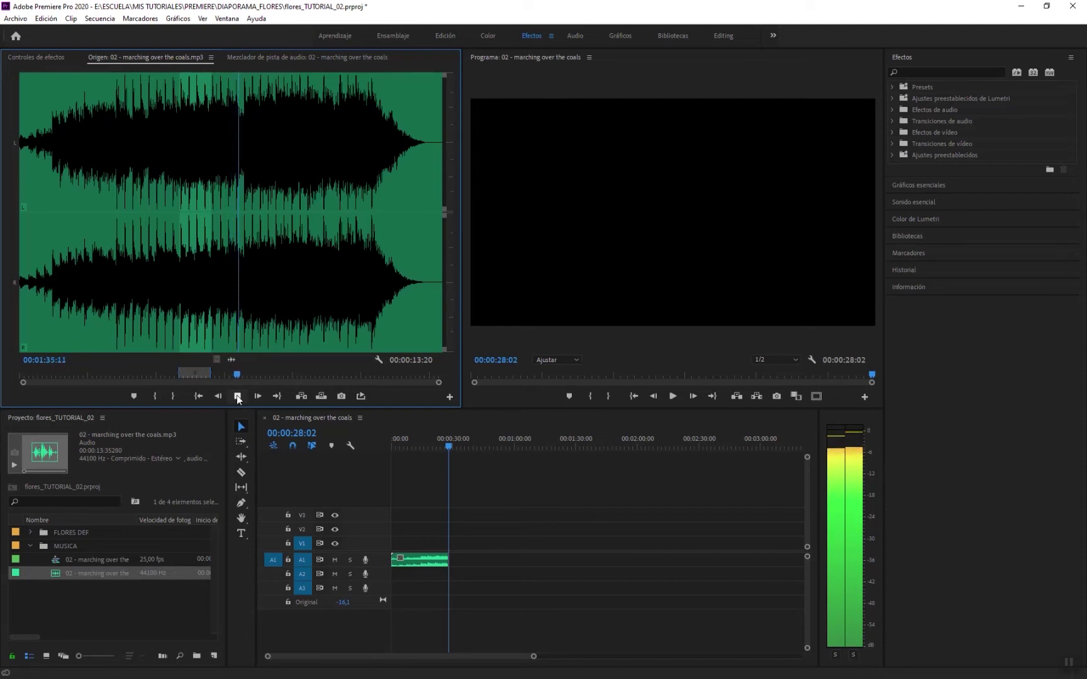
left_click(237, 396)
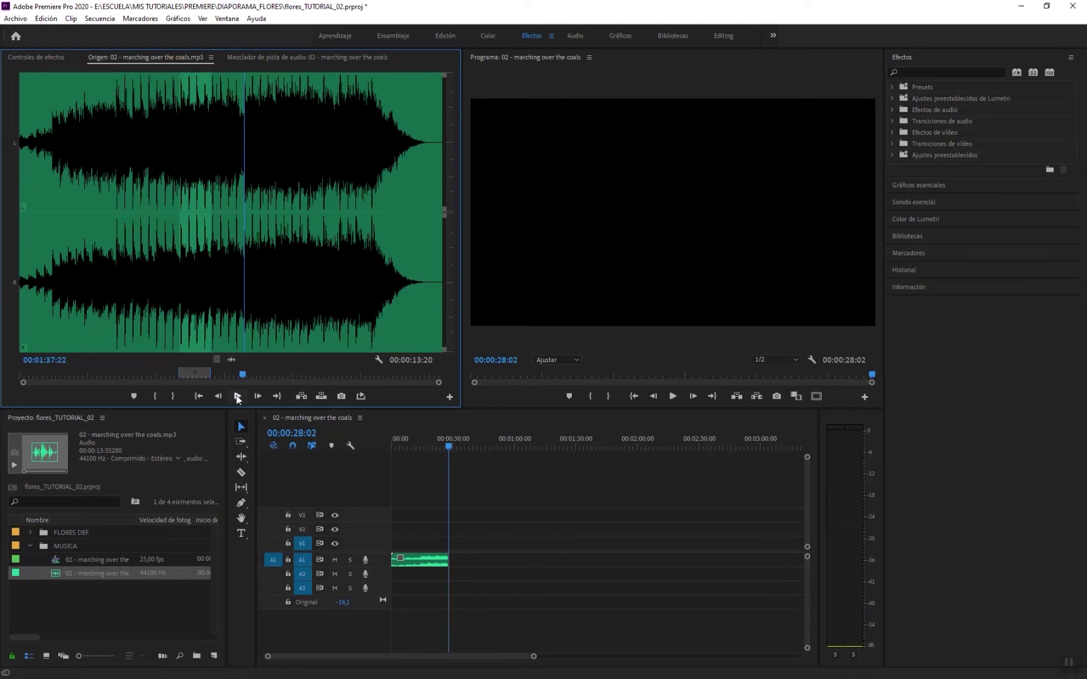
key("i")
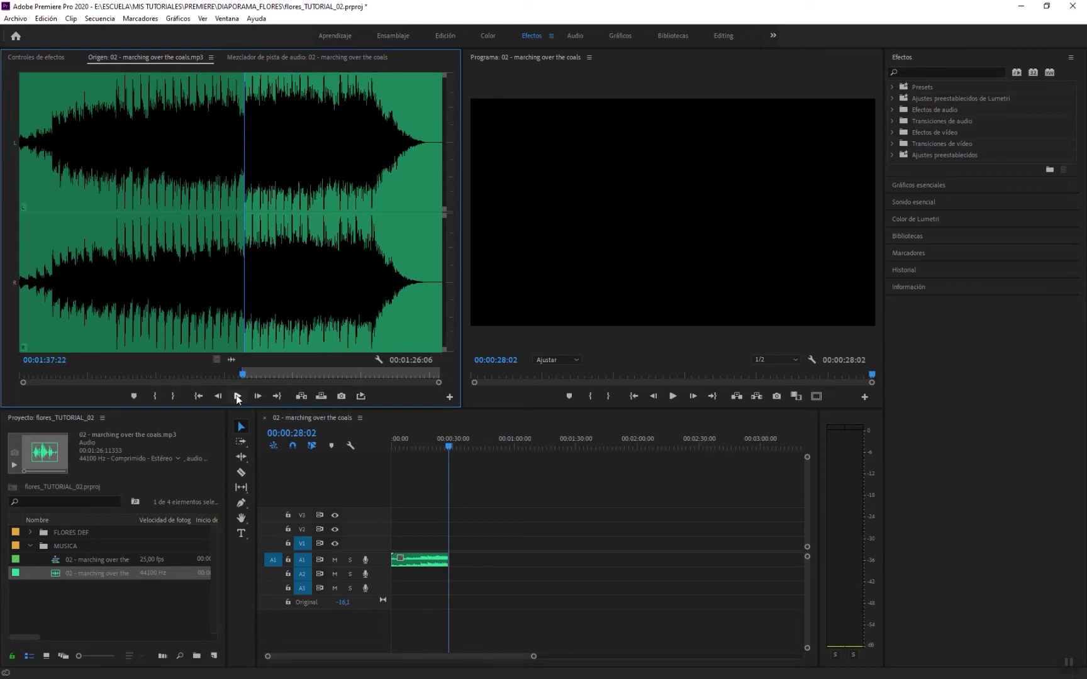
- Set the Out point at 01:51:17 and overwrite the 13-second excerpt after the first piece
left_click(237, 396)
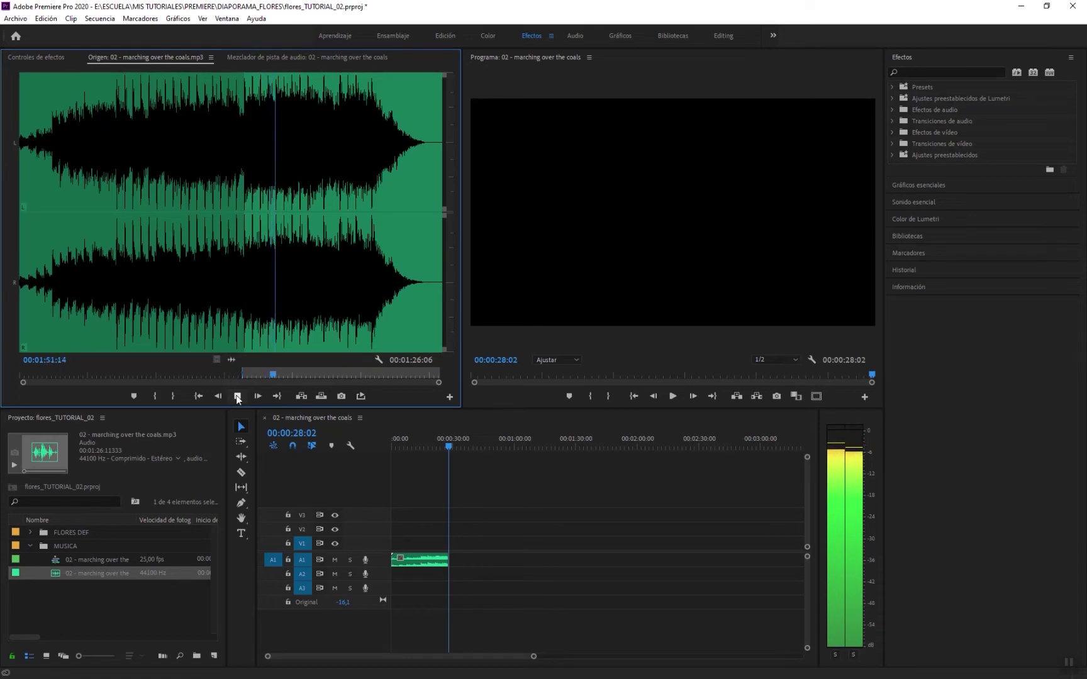
left_click(237, 396)
key("o")
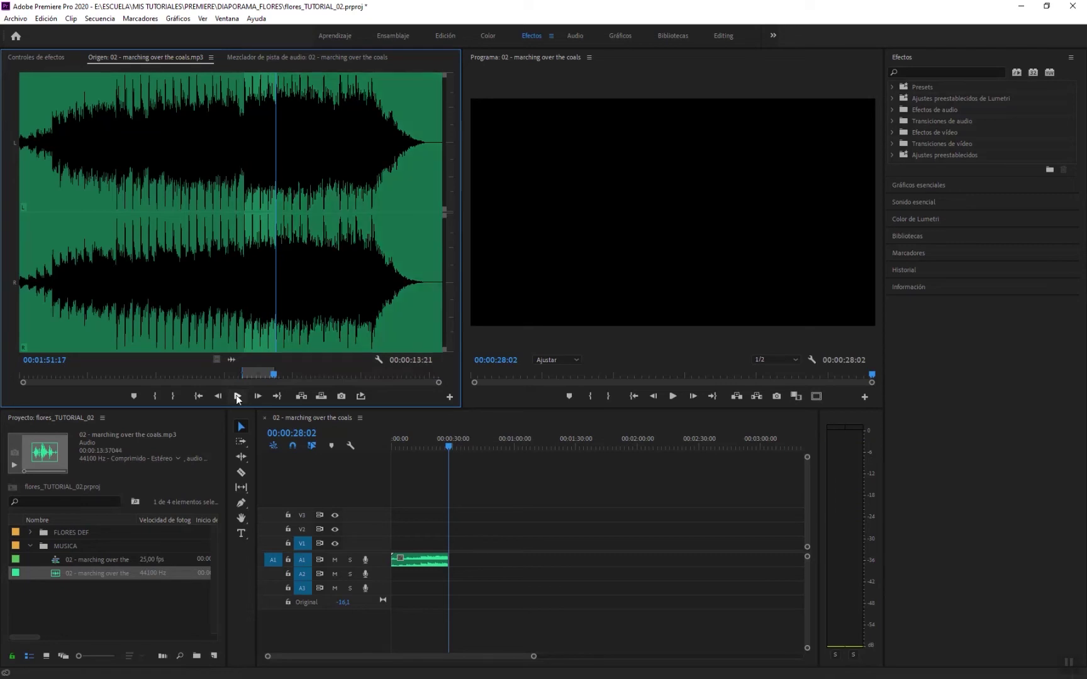
left_click(324, 395)
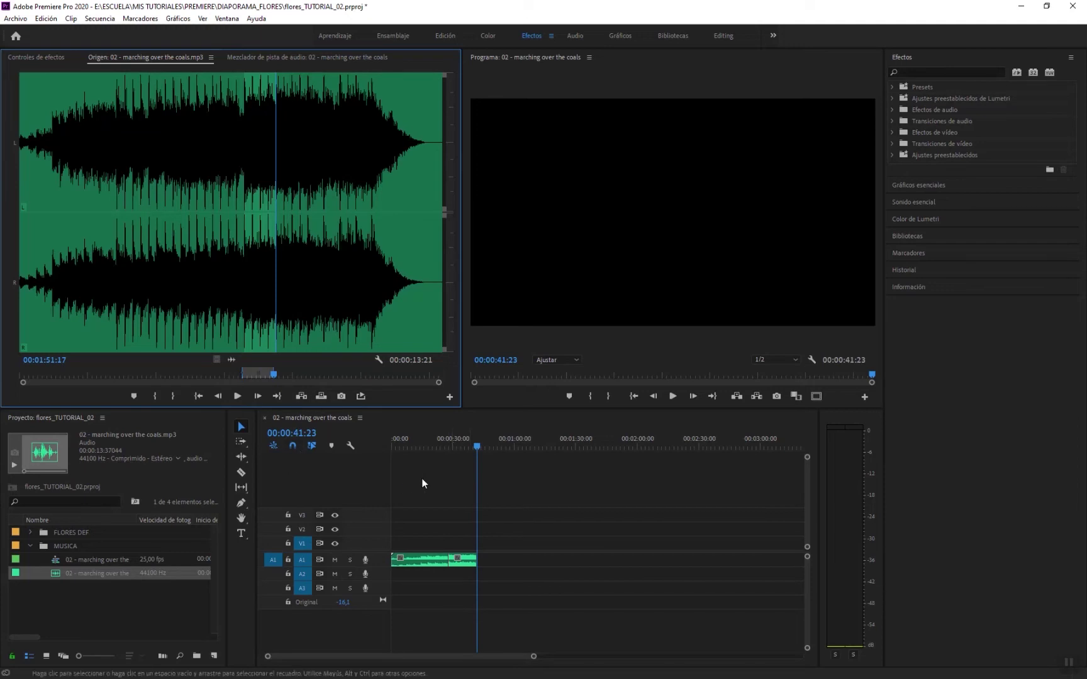
left_click(450, 441)
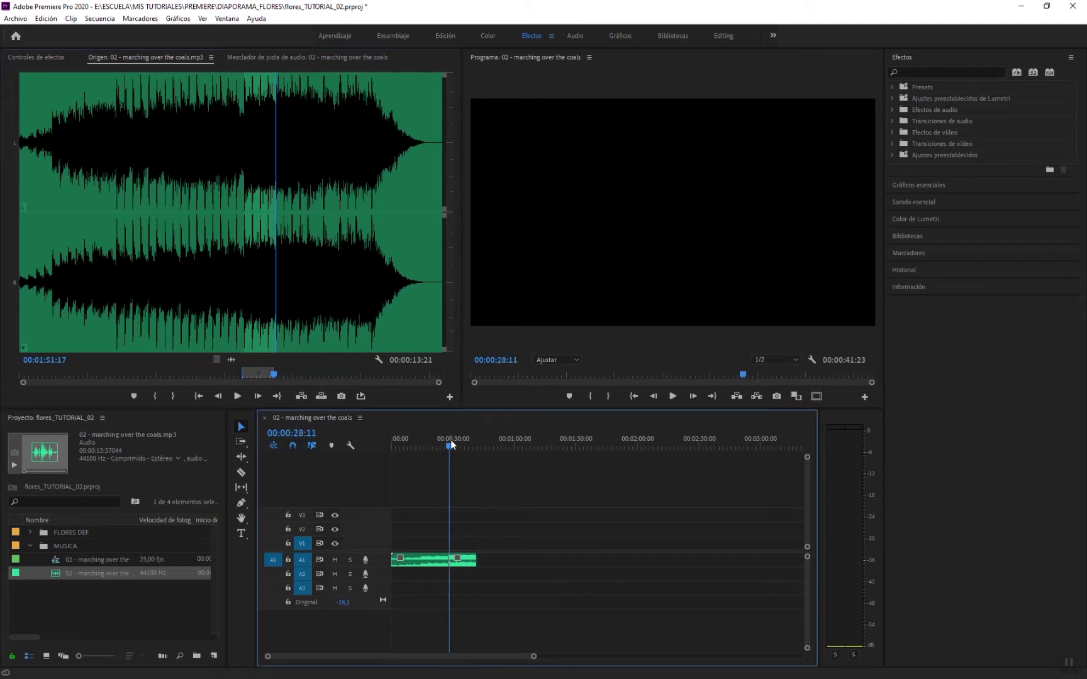
left_click_drag(449, 440, 441, 443)
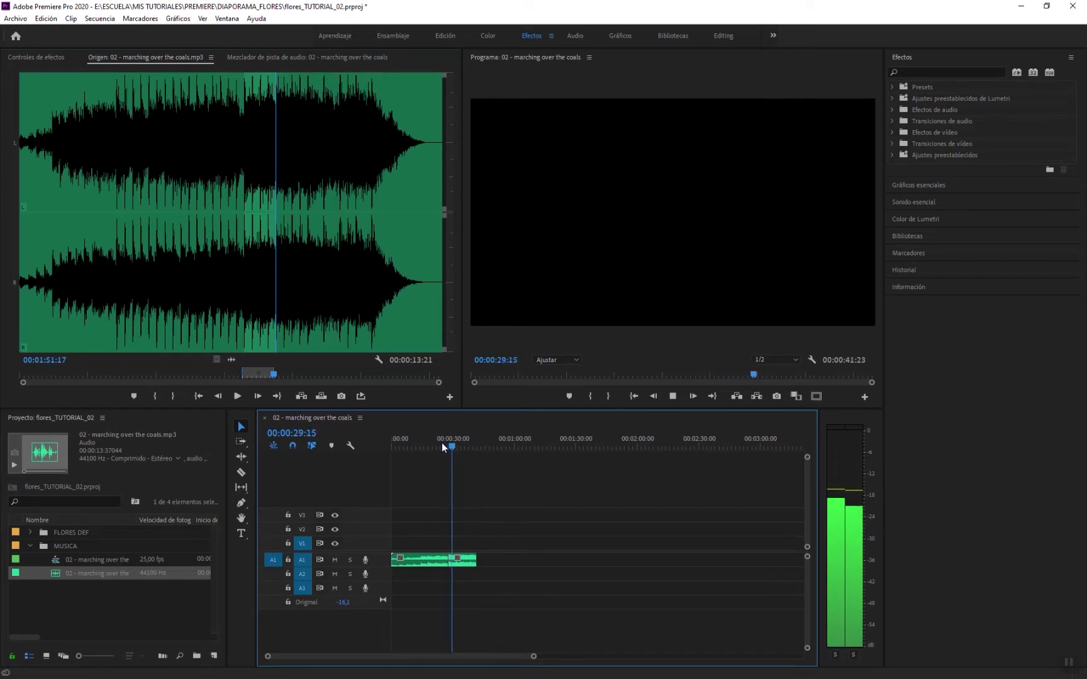
key("space")
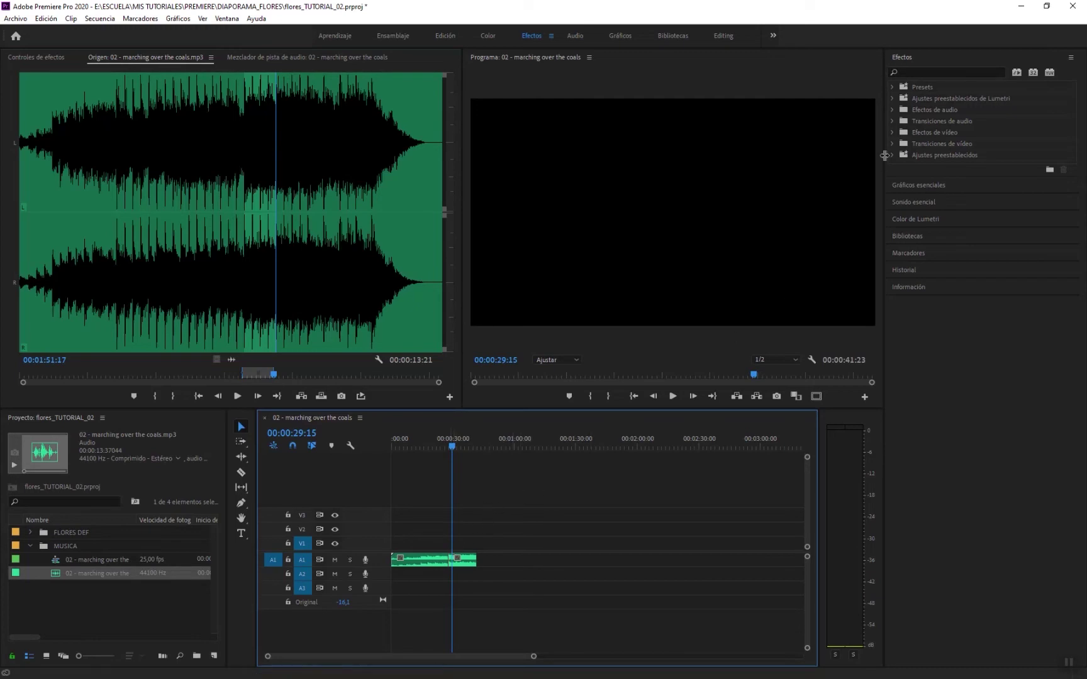
- Apply a Potencia constante crossfade to the join between the two music pieces and play it back
left_click(893, 121)
left_click(899, 132)
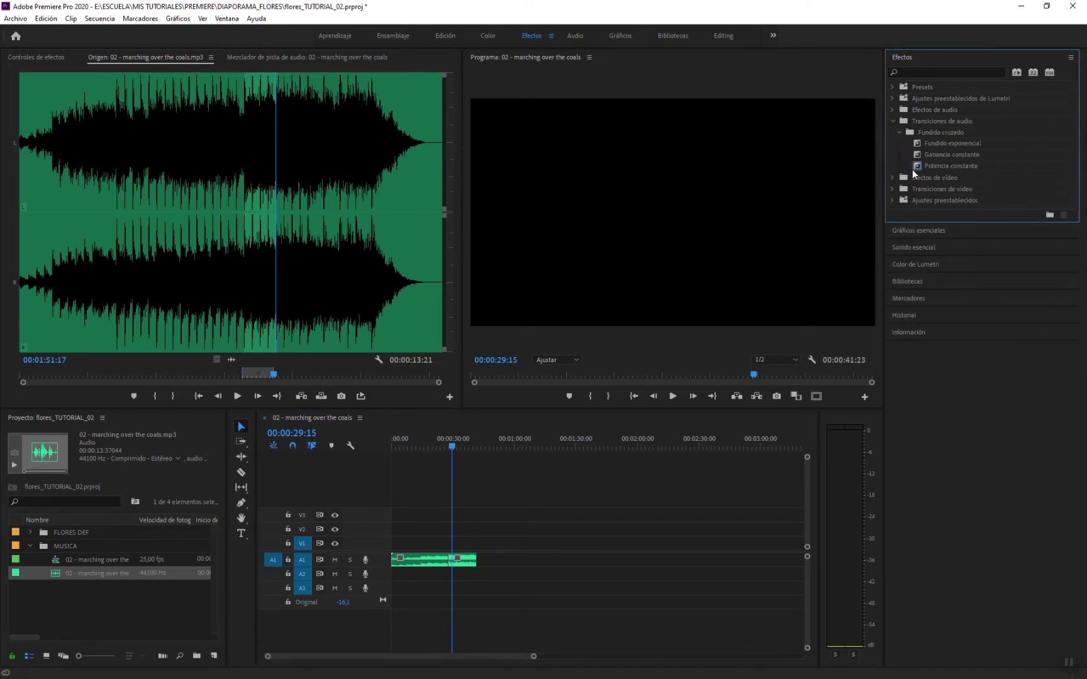
left_click_drag(916, 166, 450, 561)
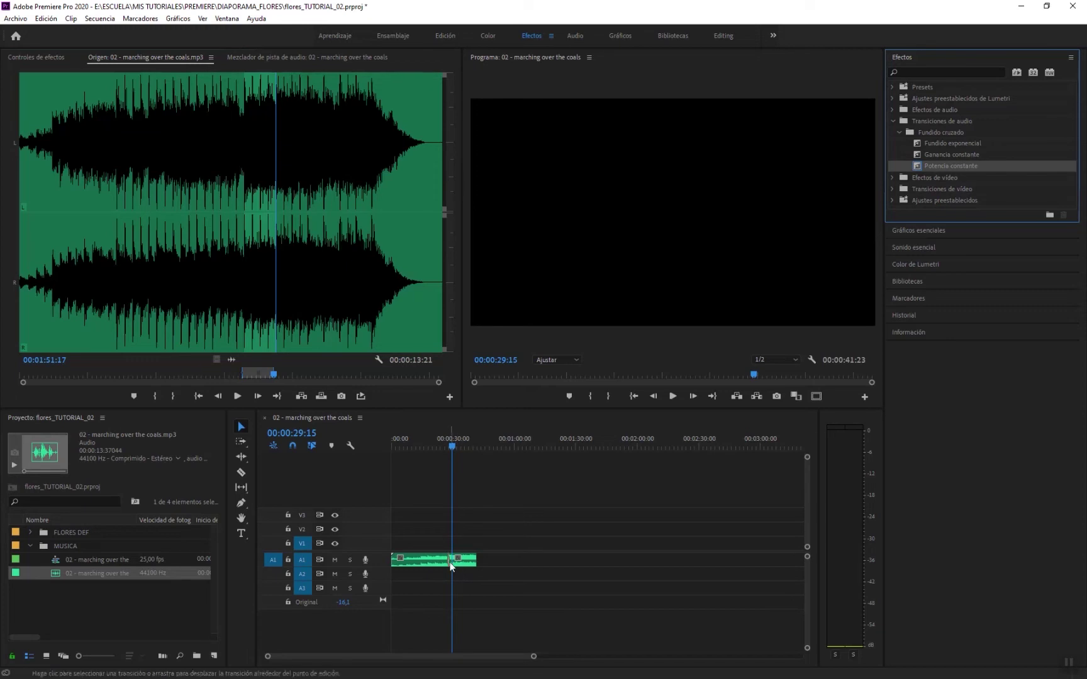
left_click(444, 446)
key("space")
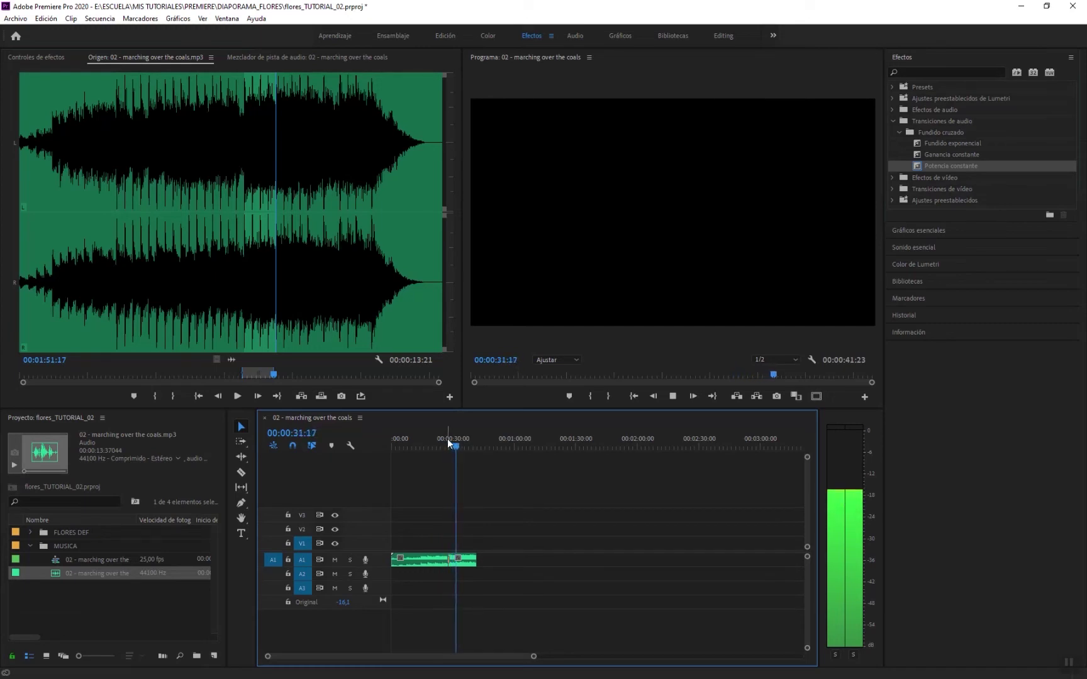
key("space")
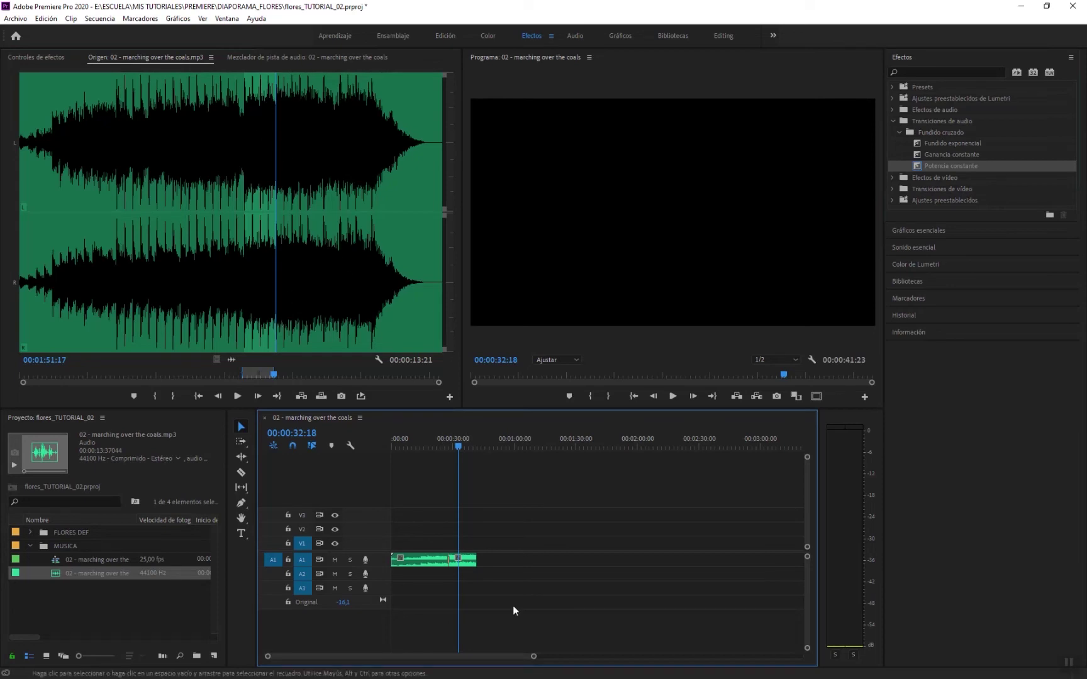
- Extend the second music piece, then trim its end back to 00:00:55:19
left_click_drag(481, 561, 556, 560)
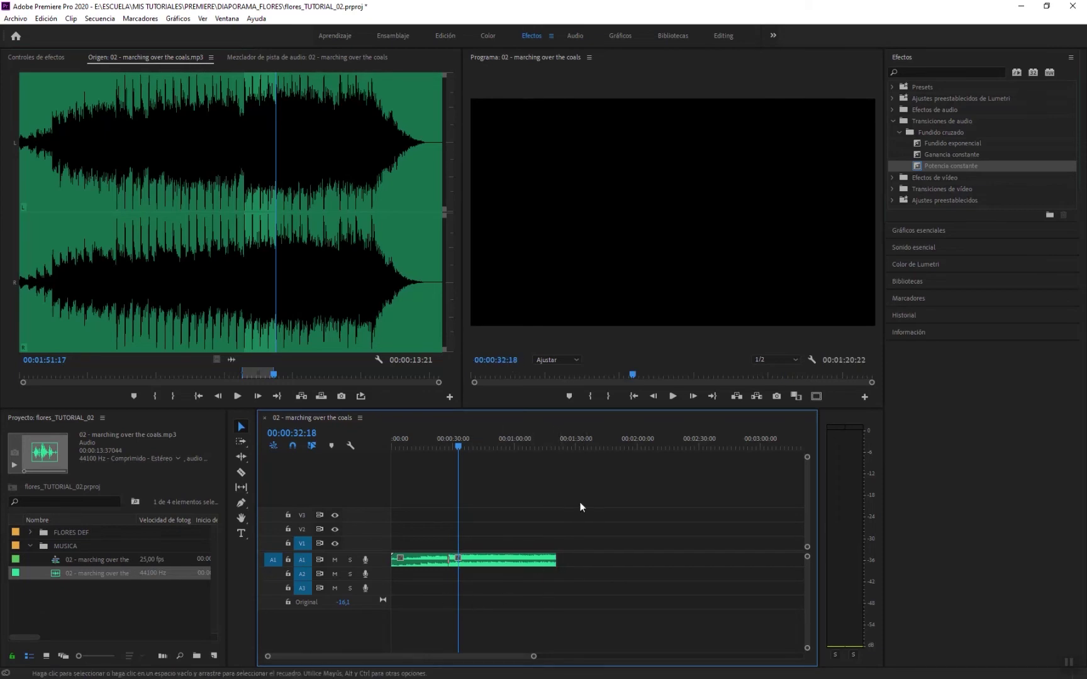
key("space")
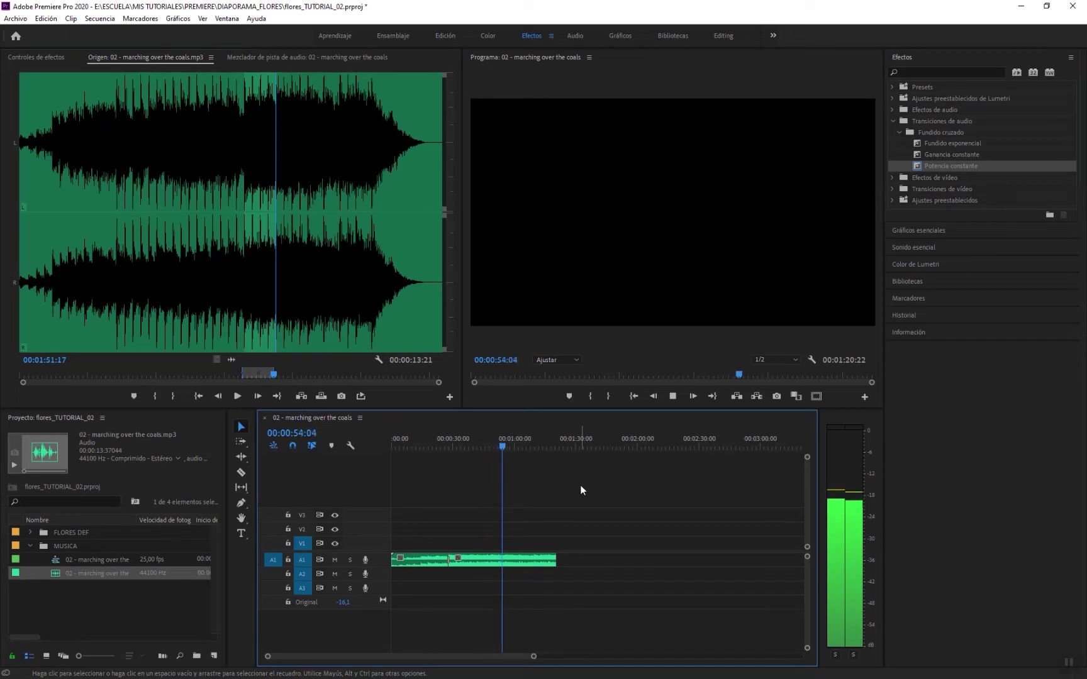
key("space")
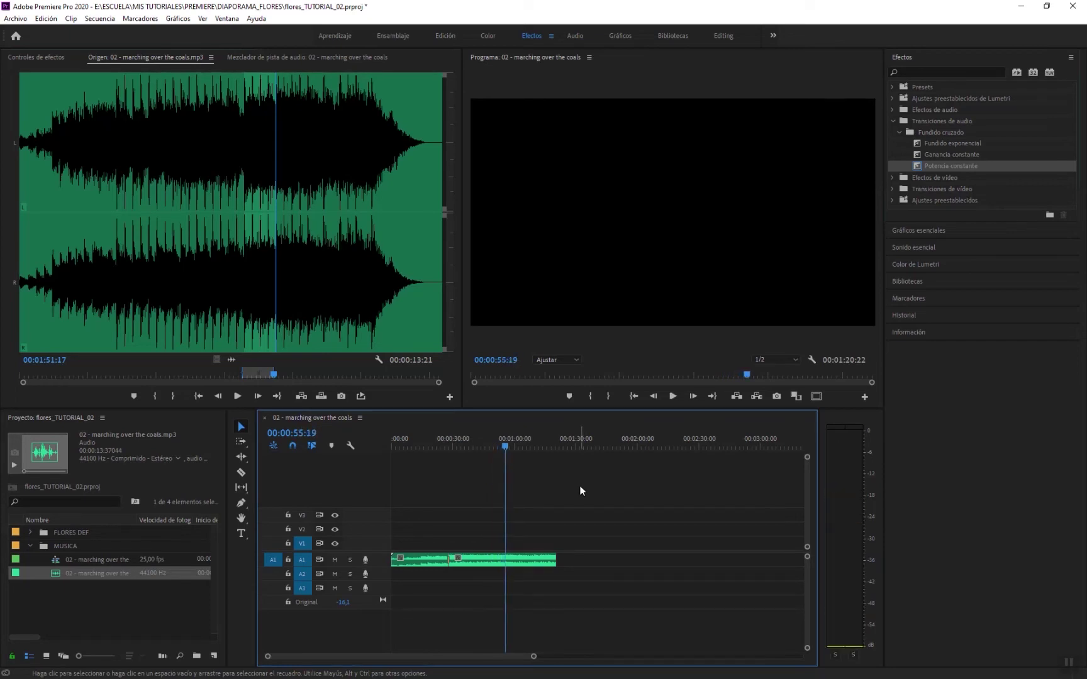
left_click_drag(554, 561, 505, 561)
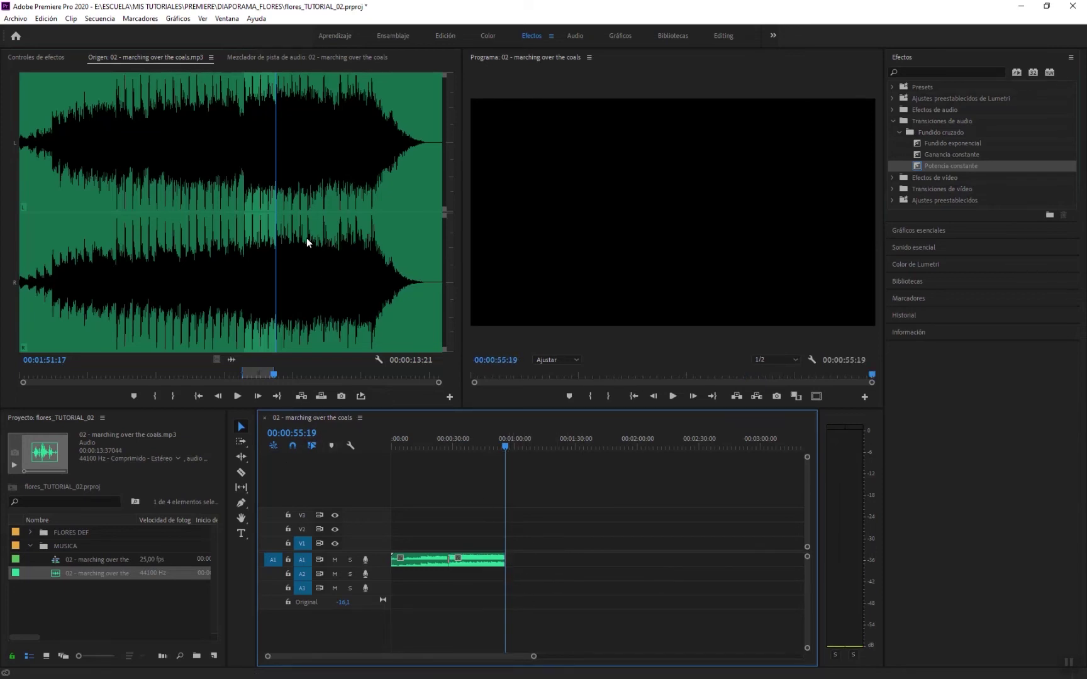
- Mark the song from 02:33:09 to its end and add that 30-second section after the existing music
left_click(339, 255)
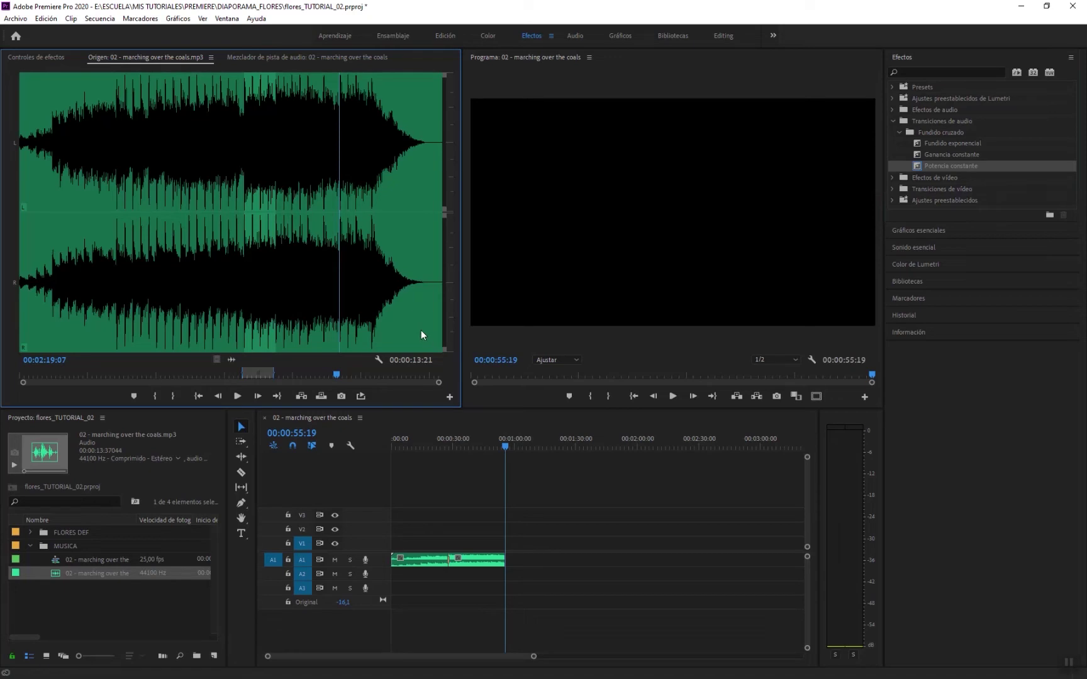
key("space")
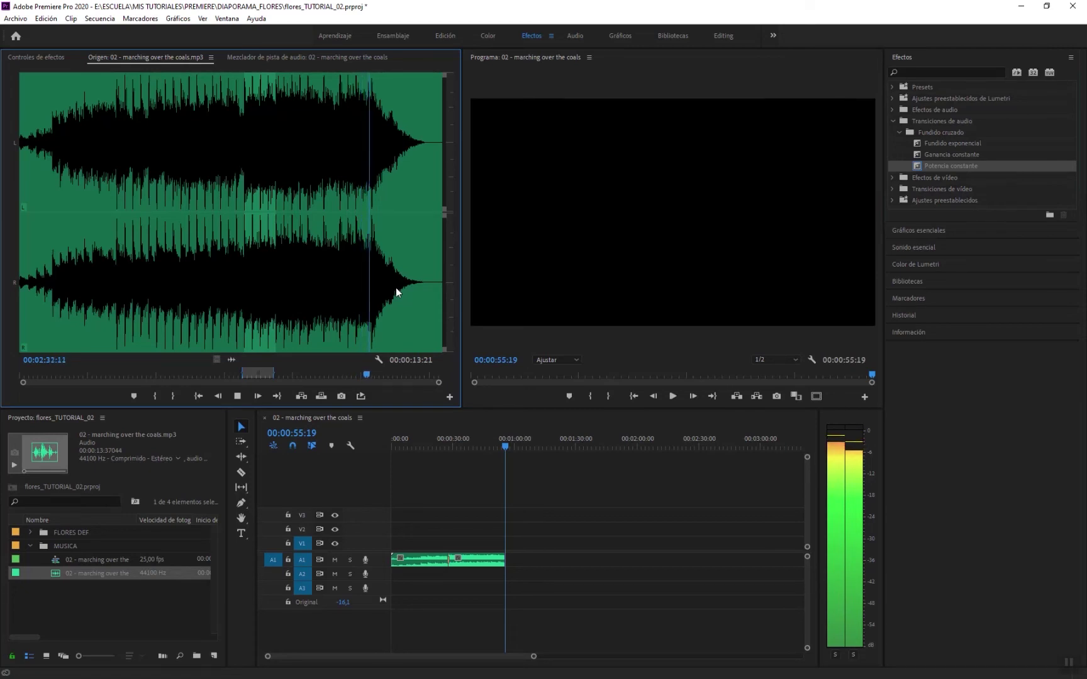
key("space")
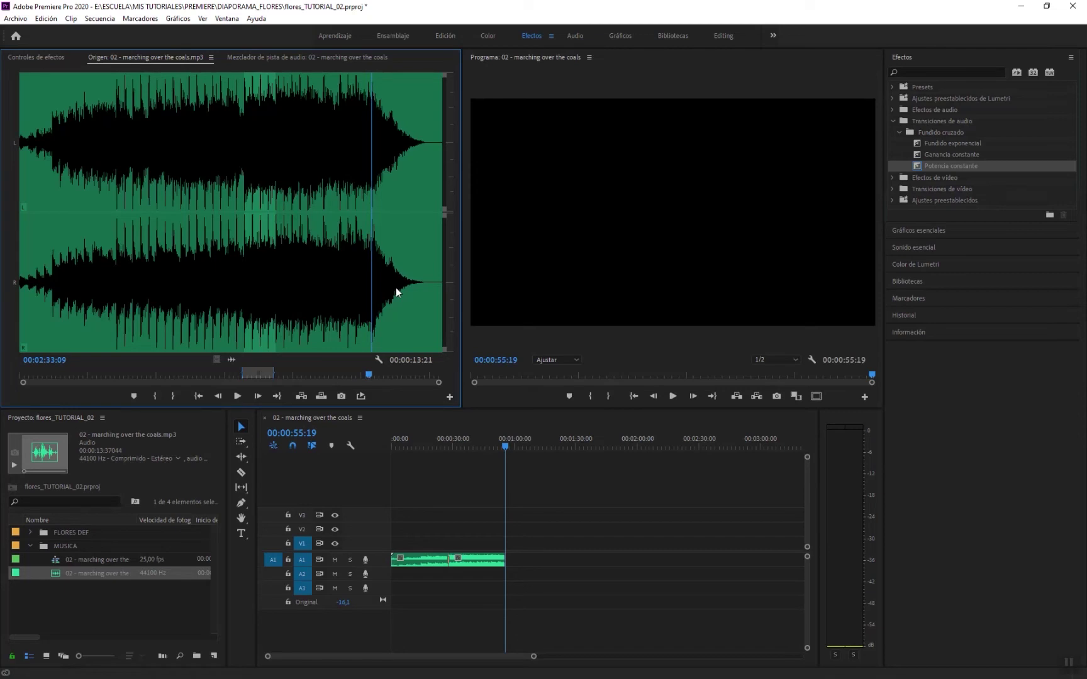
key("i")
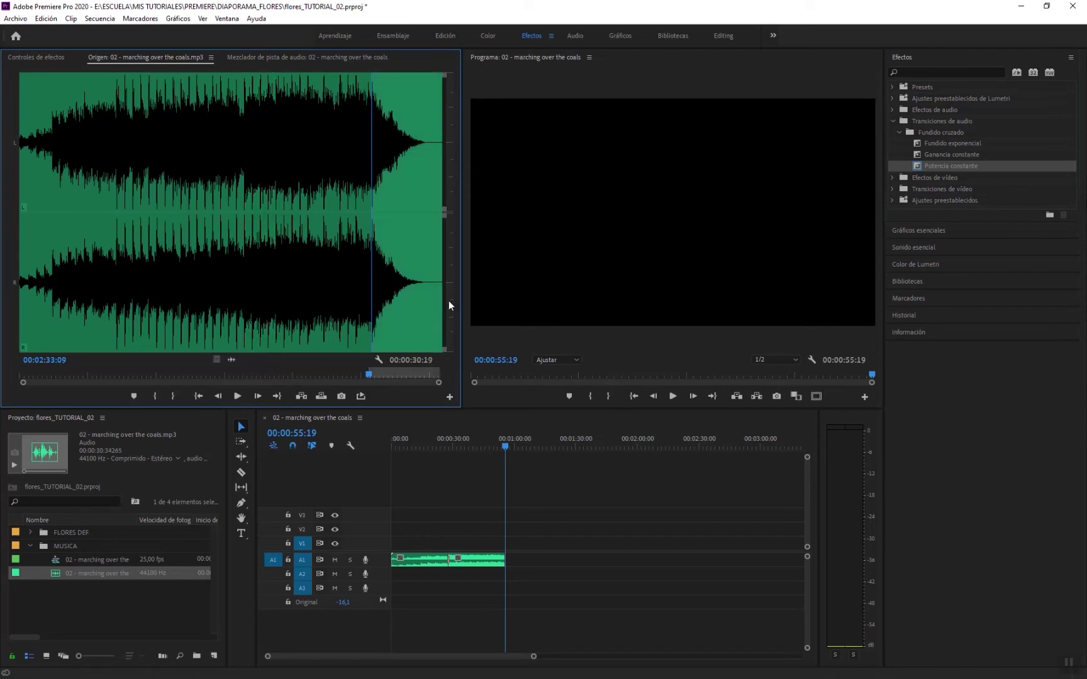
left_click(319, 396)
left_click(497, 440)
key("space")
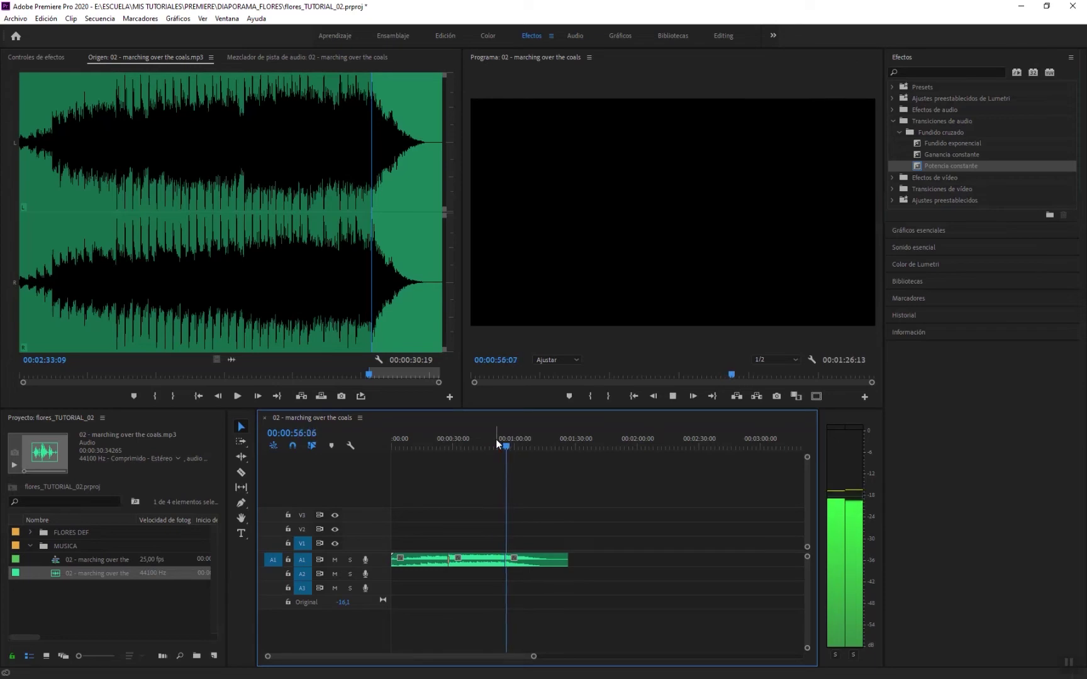
- Apply a Potencia constante crossfade to the second music join, play it back and return to the start
key("space")
left_click_drag(914, 168, 546, 548)
left_click_drag(500, 583, 505, 561)
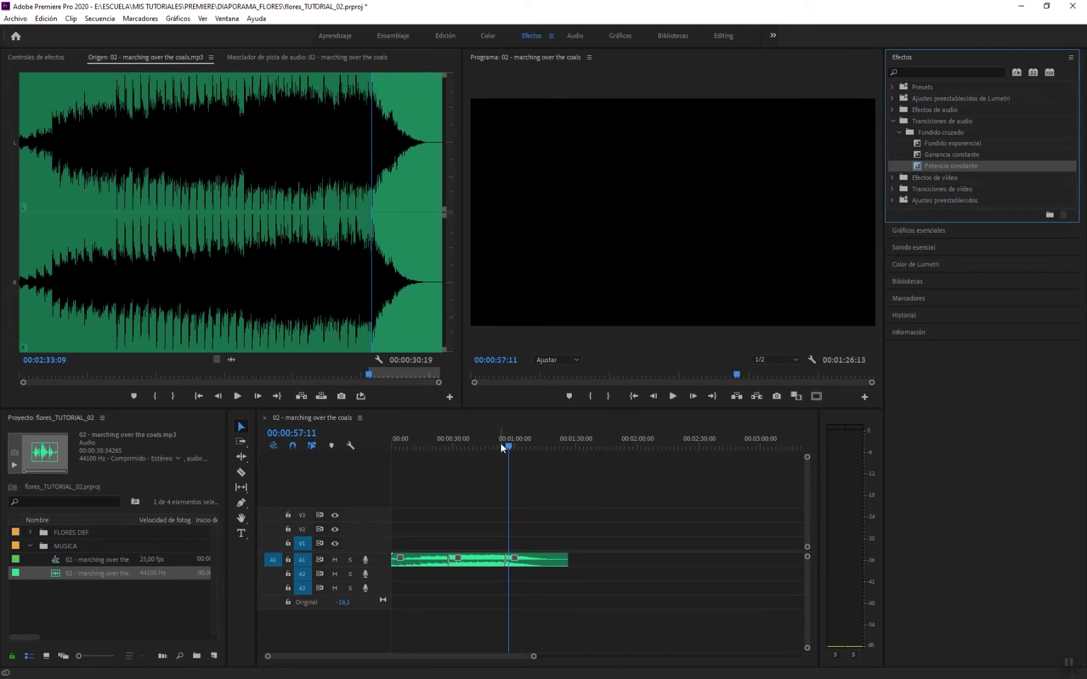
left_click(501, 445)
key("space")
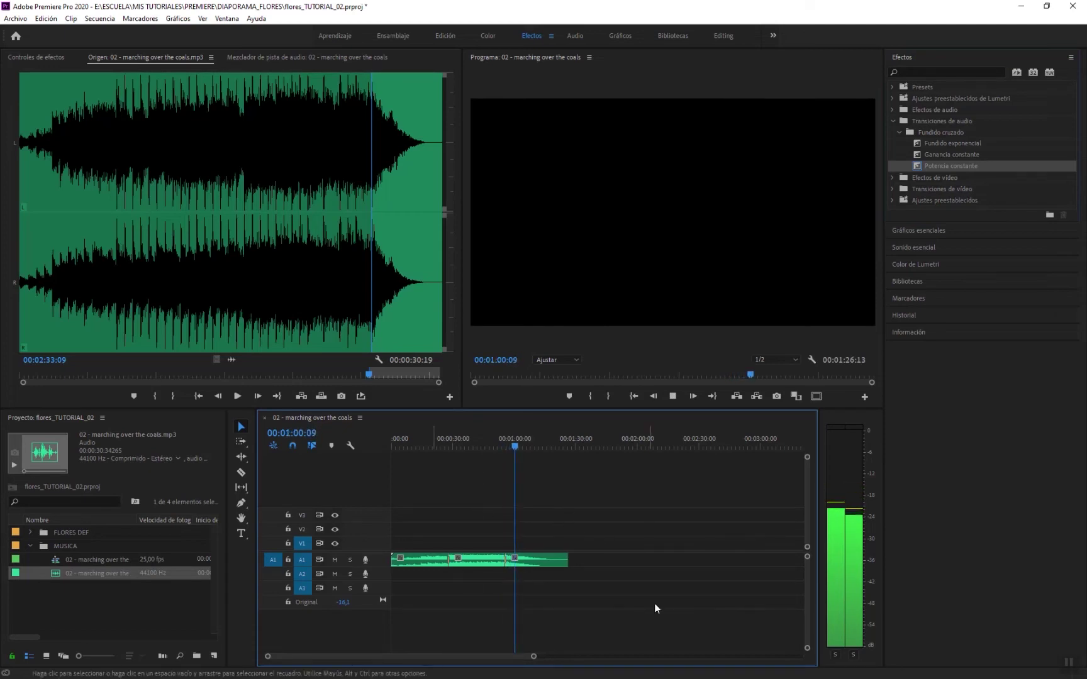
key("space")
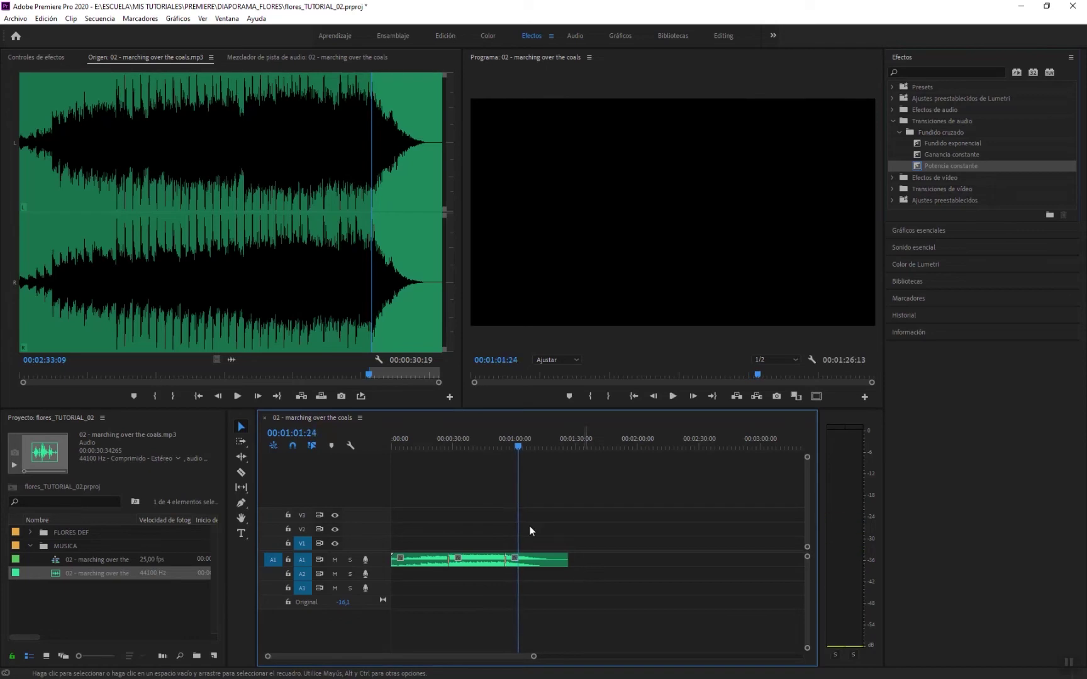
left_click_drag(401, 441, 385, 443)
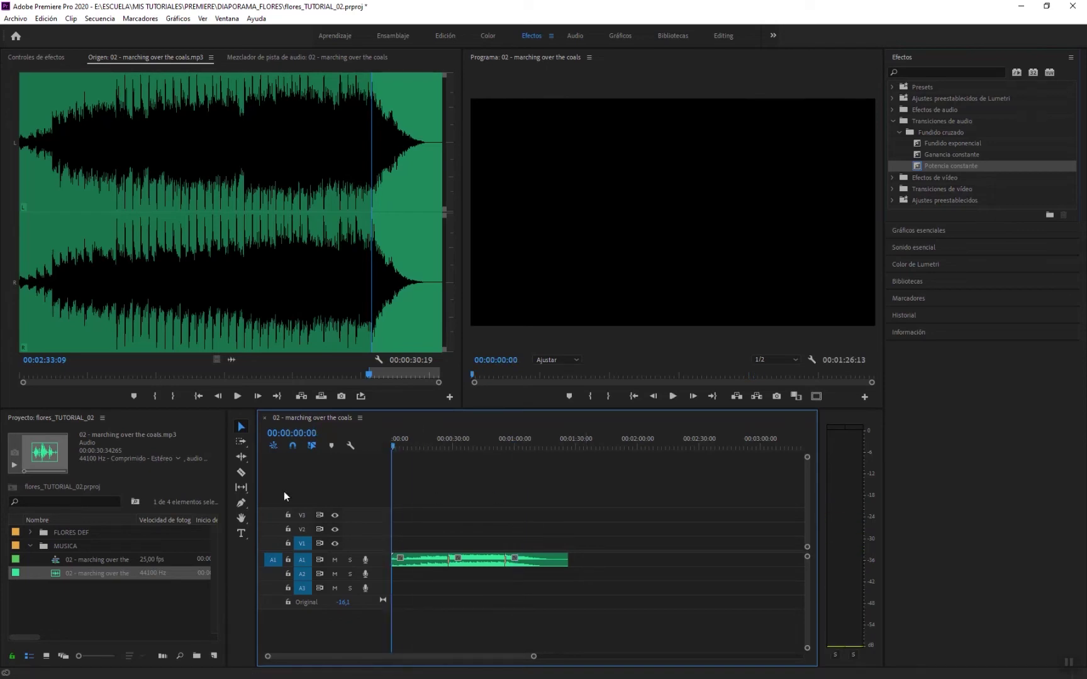
- Collapse MUSICA, expand FLORES DEF, and open FLORES DEF as its own bin
left_click(29, 546)
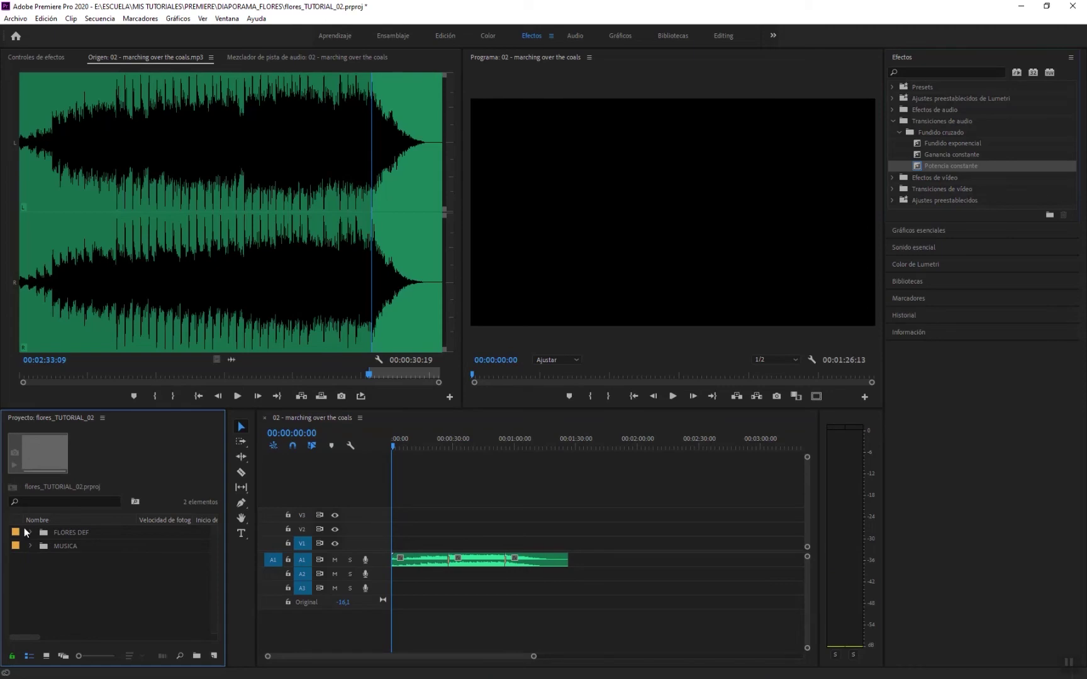
left_click(30, 532)
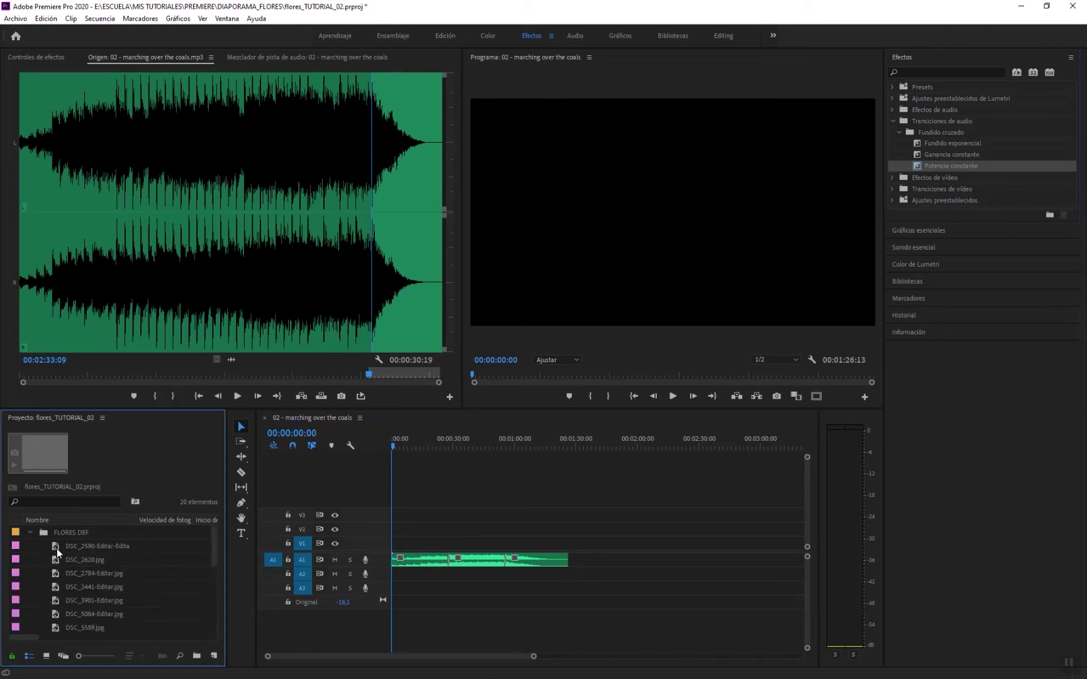
left_click(56, 549)
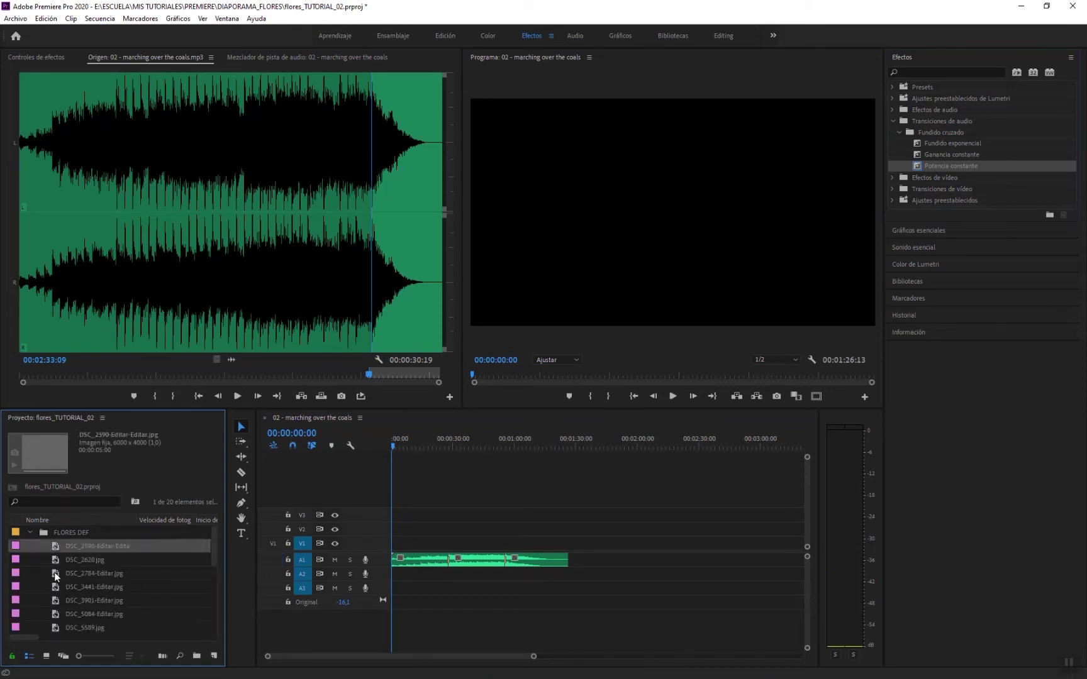
left_click(46, 656)
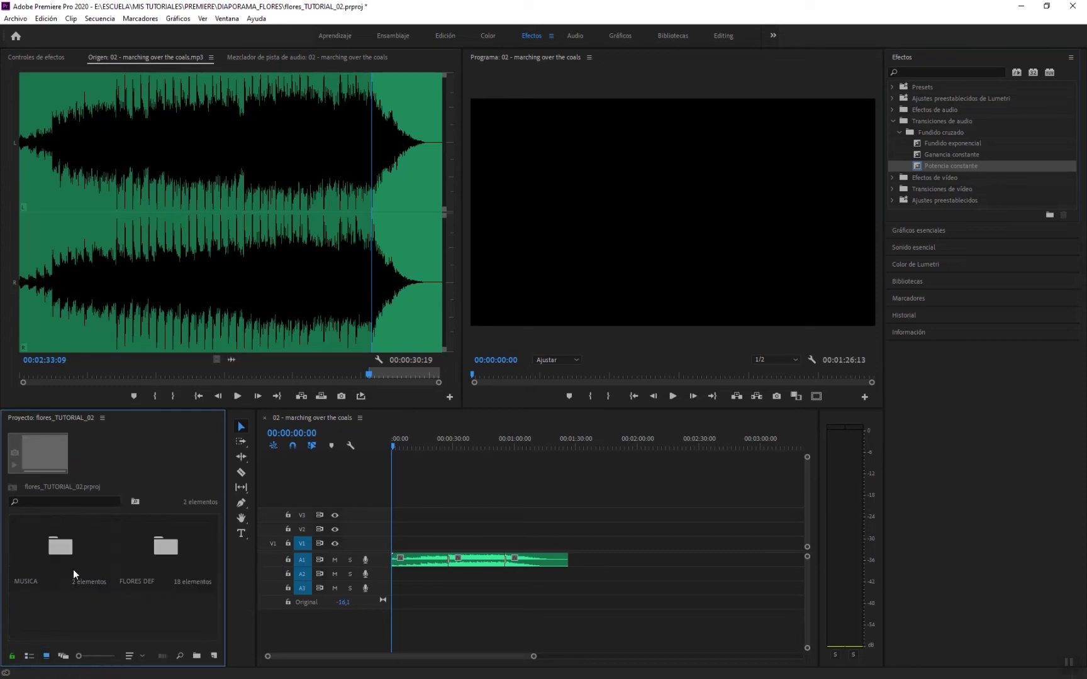
left_click(28, 656)
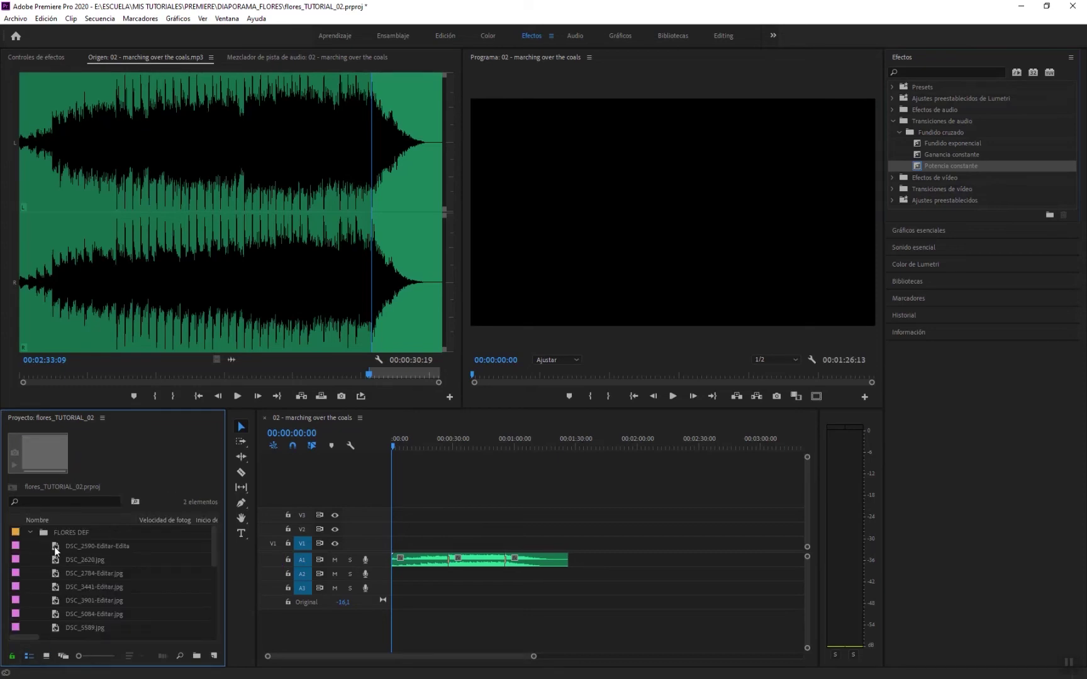
double_click(47, 533)
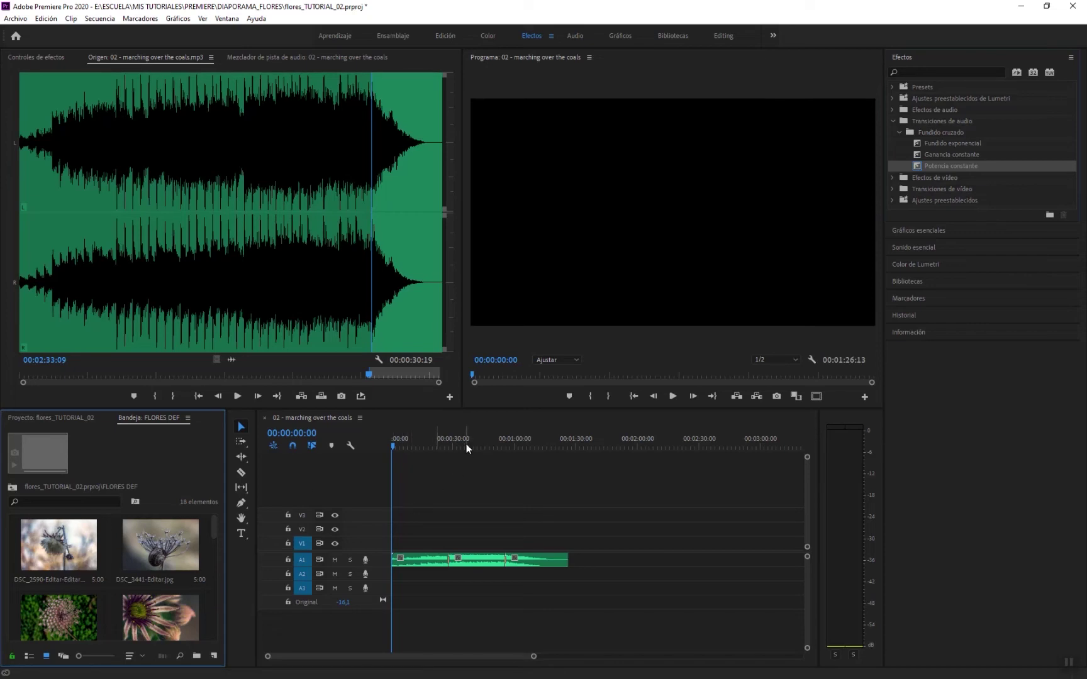
- Play the sequence from the start and stop where the first photo should begin
left_click(451, 485)
key("space")
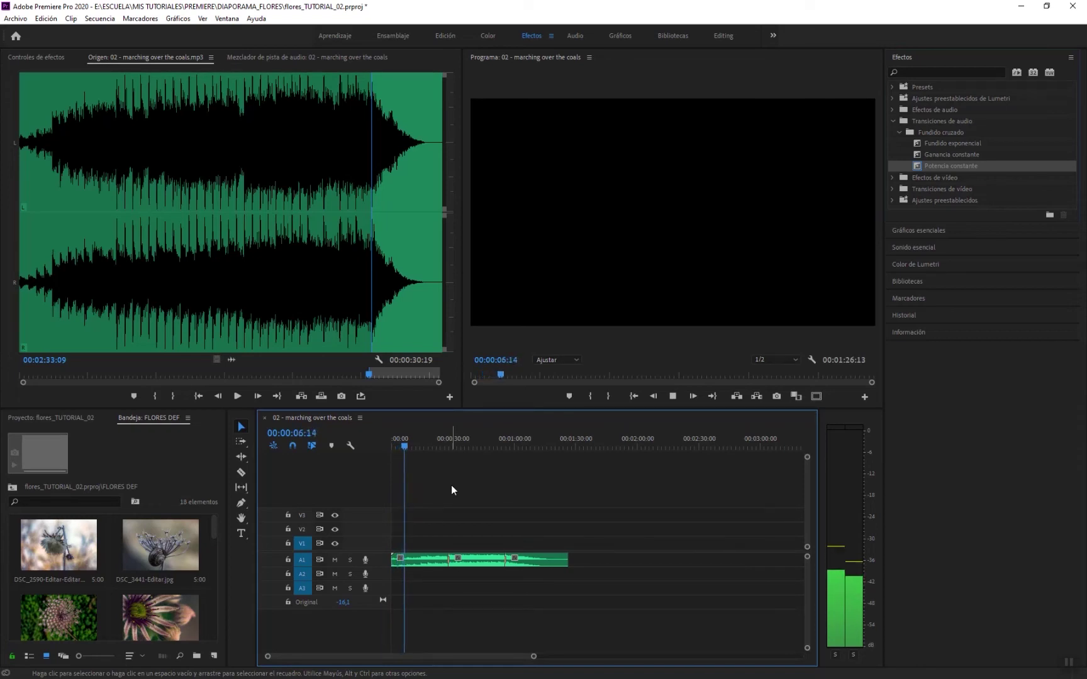
key("space")
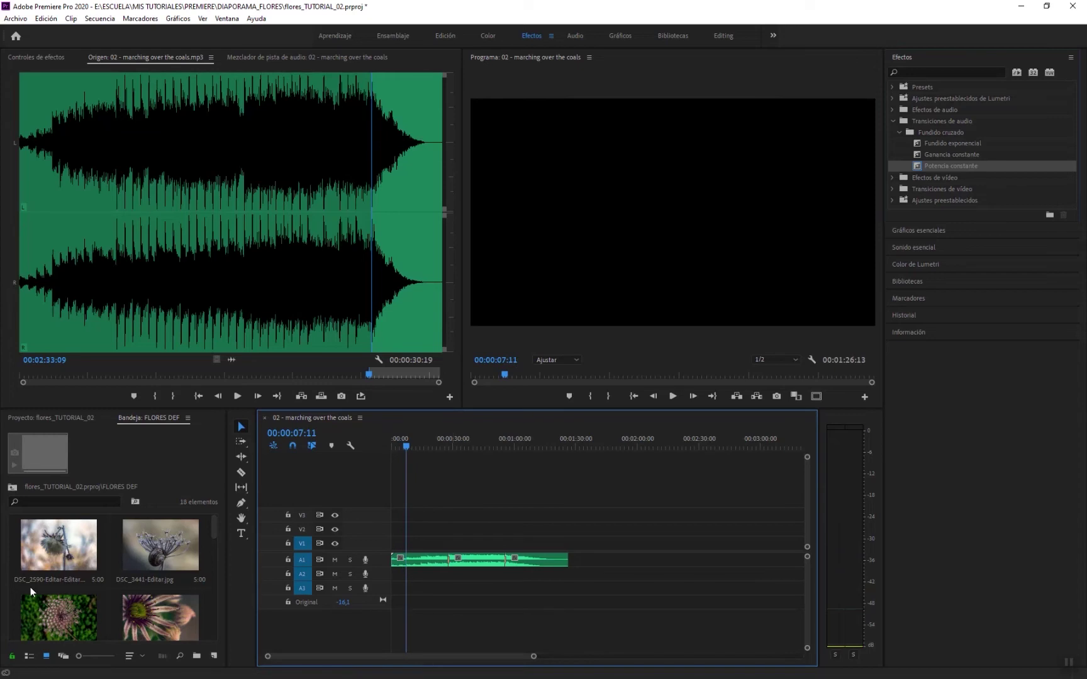
- Place the first flower photo on V1 at about seven seconds, preview it and select the clip
left_click_drag(57, 552, 410, 545)
scroll(499, 657, "up", 5)
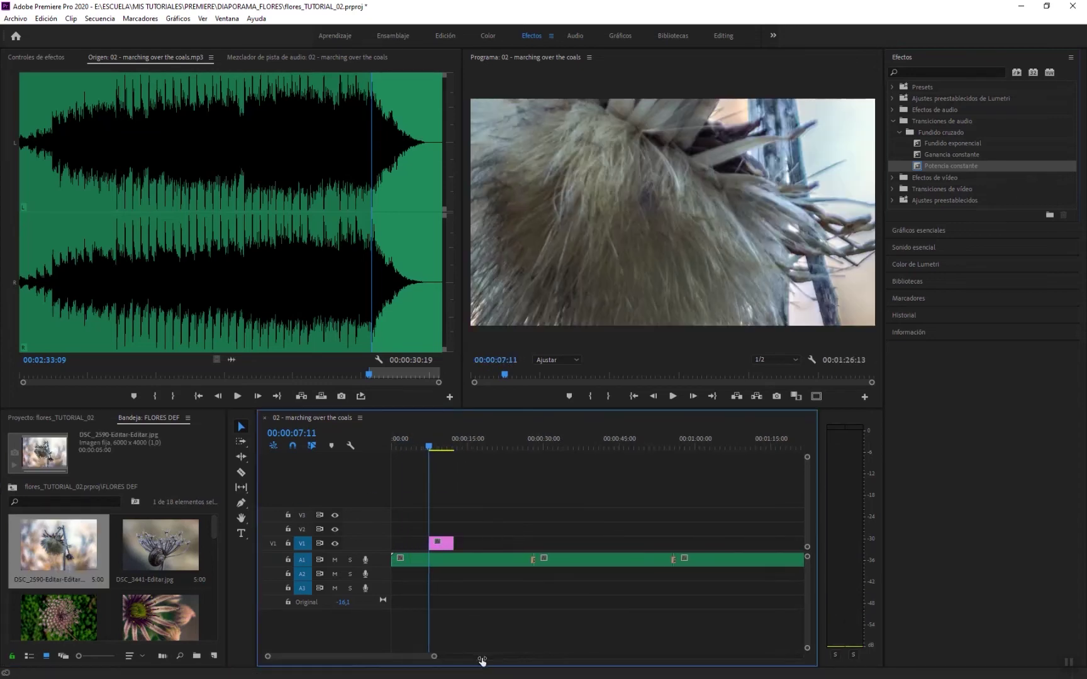
key("space")
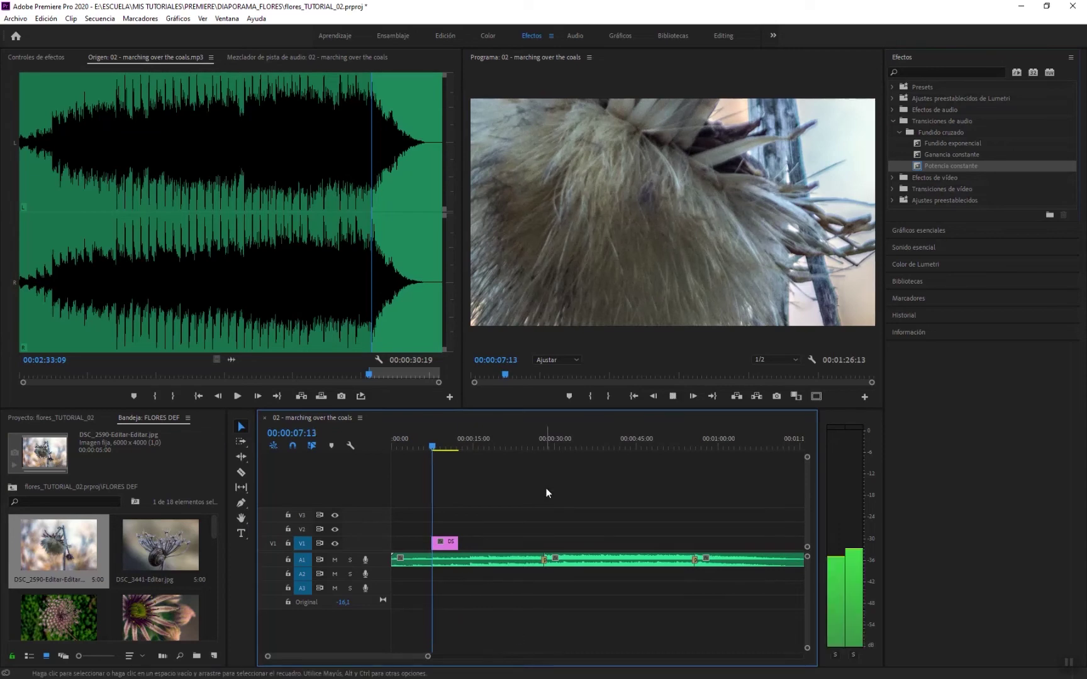
key("space")
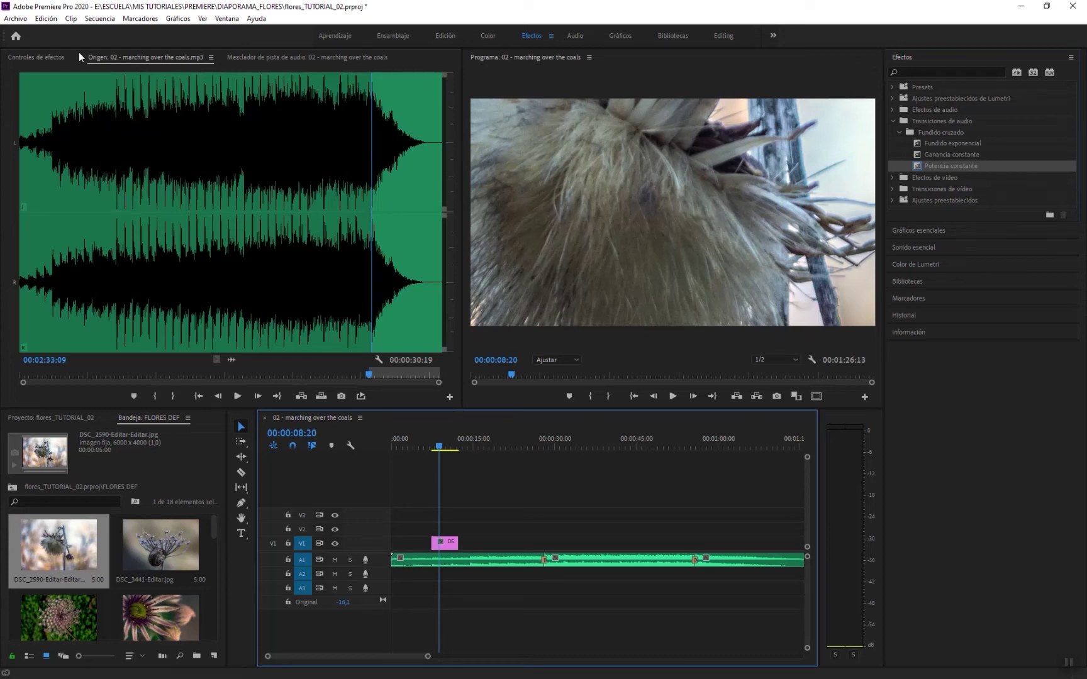
left_click(452, 546)
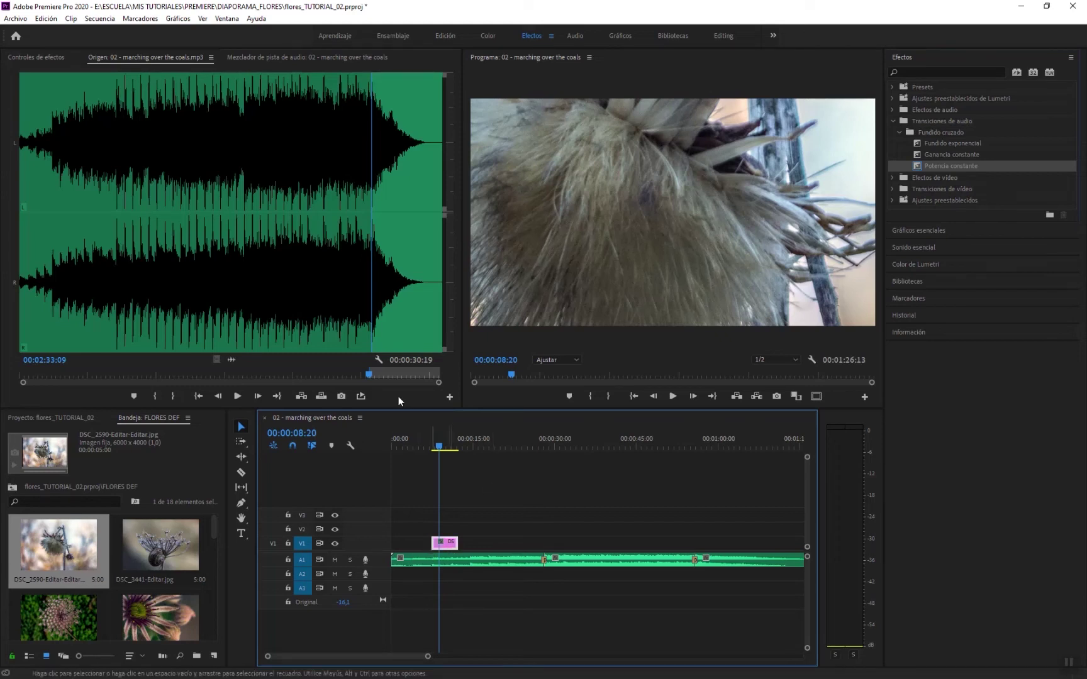
- Set the photo's Escala to 63, then drag it down to 32 and preview the result
left_click(47, 58)
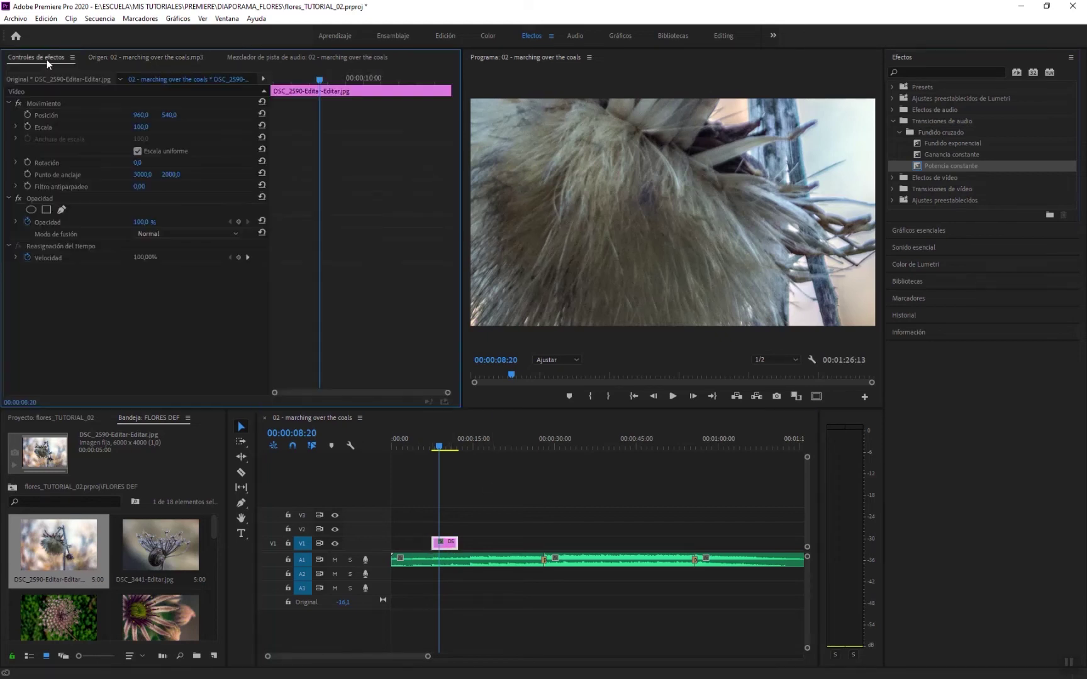
left_click(141, 127)
type("63")
key("Return")
left_click_drag(139, 127, 120, 127)
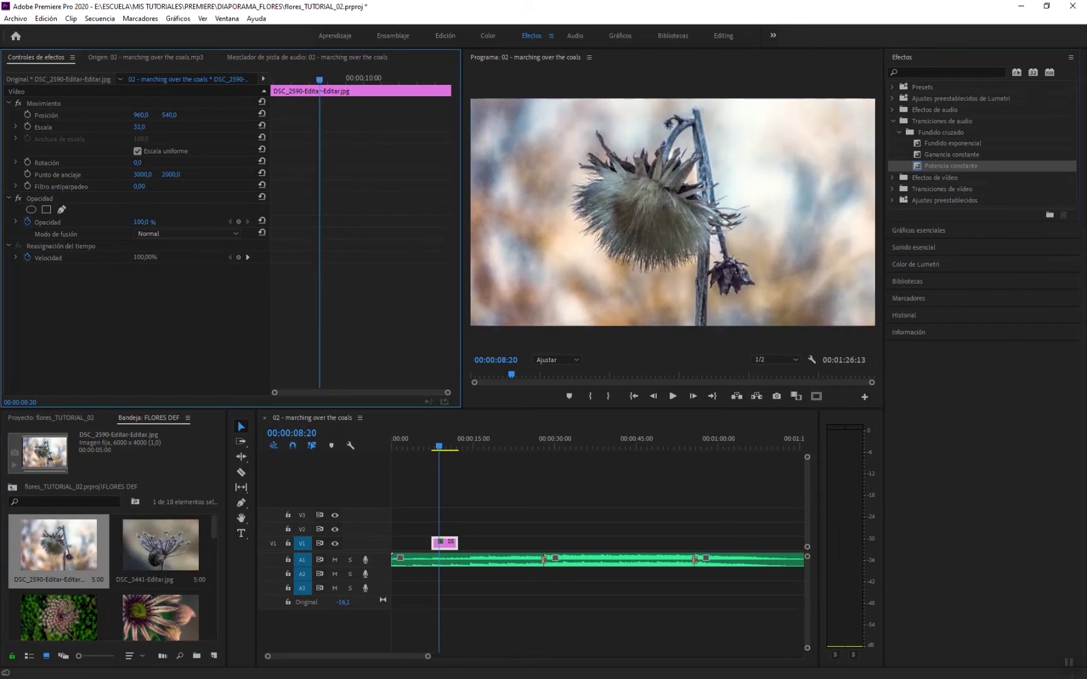
left_click(424, 444)
key("space")
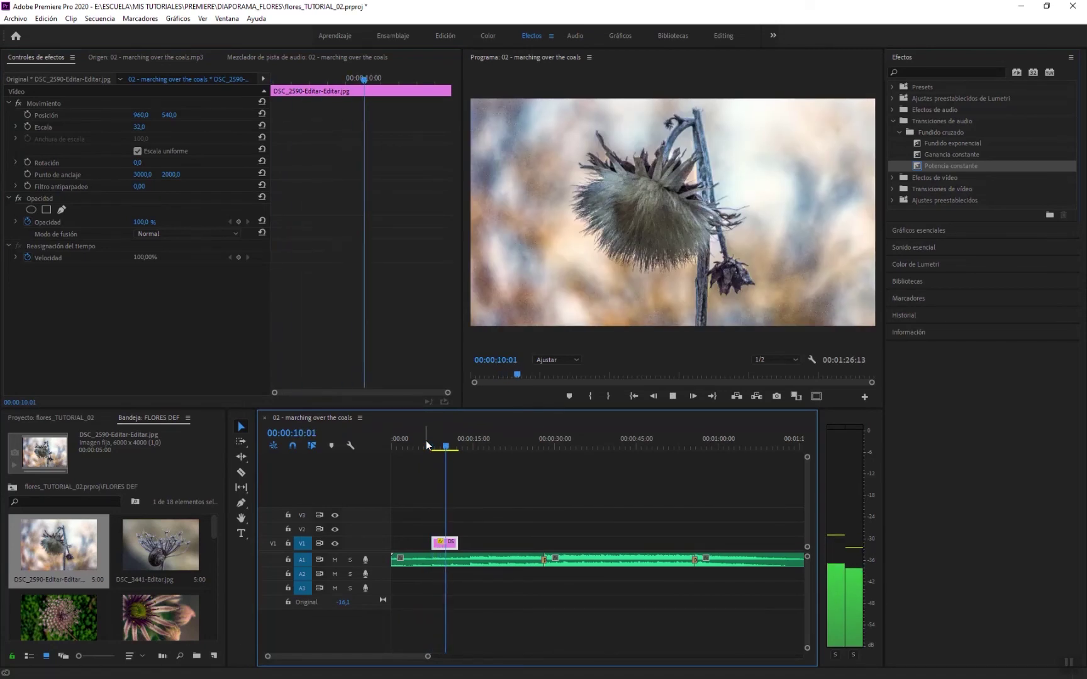
key("space")
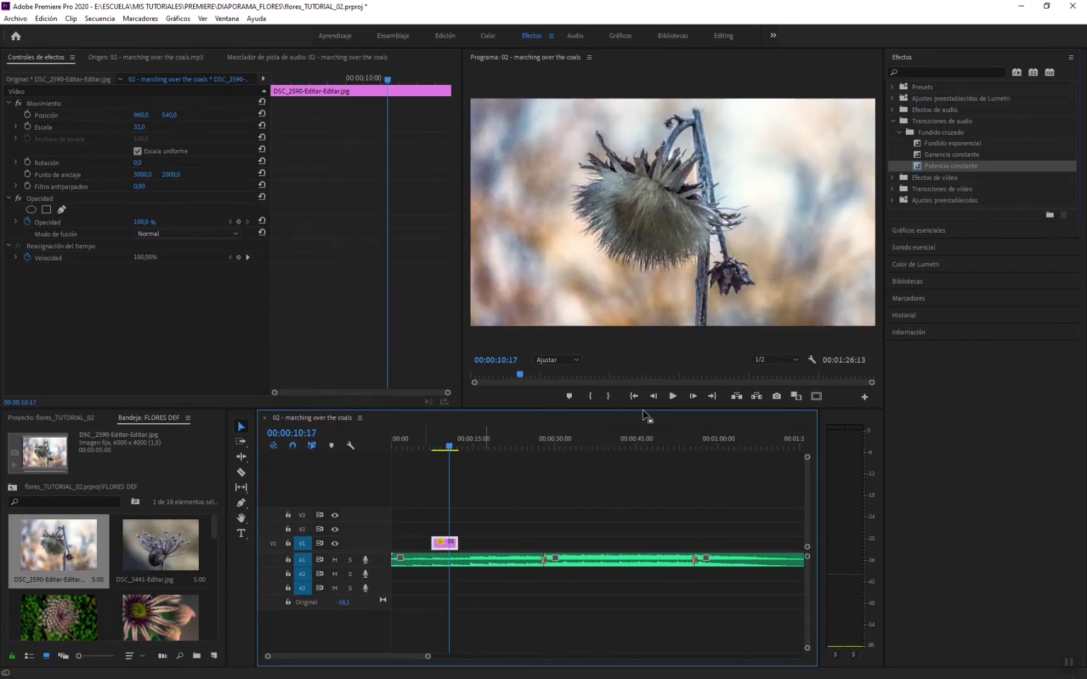
- Add a Pasar a negro transition to the start of the first flower photo and preview the fade-in
left_click(893, 122)
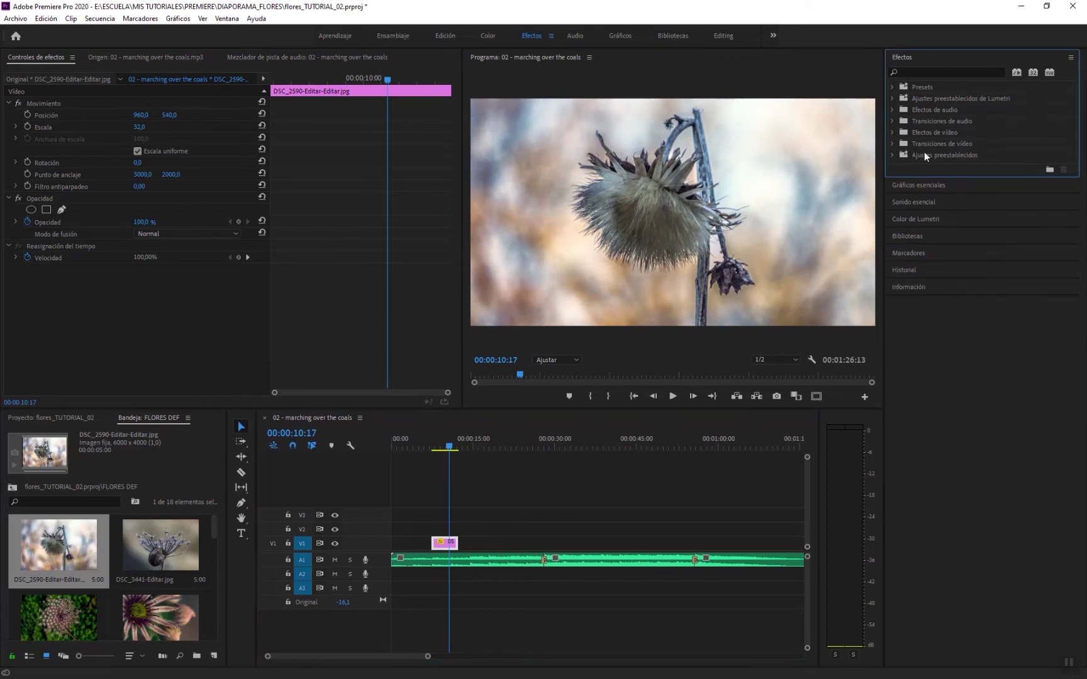
left_click(892, 144)
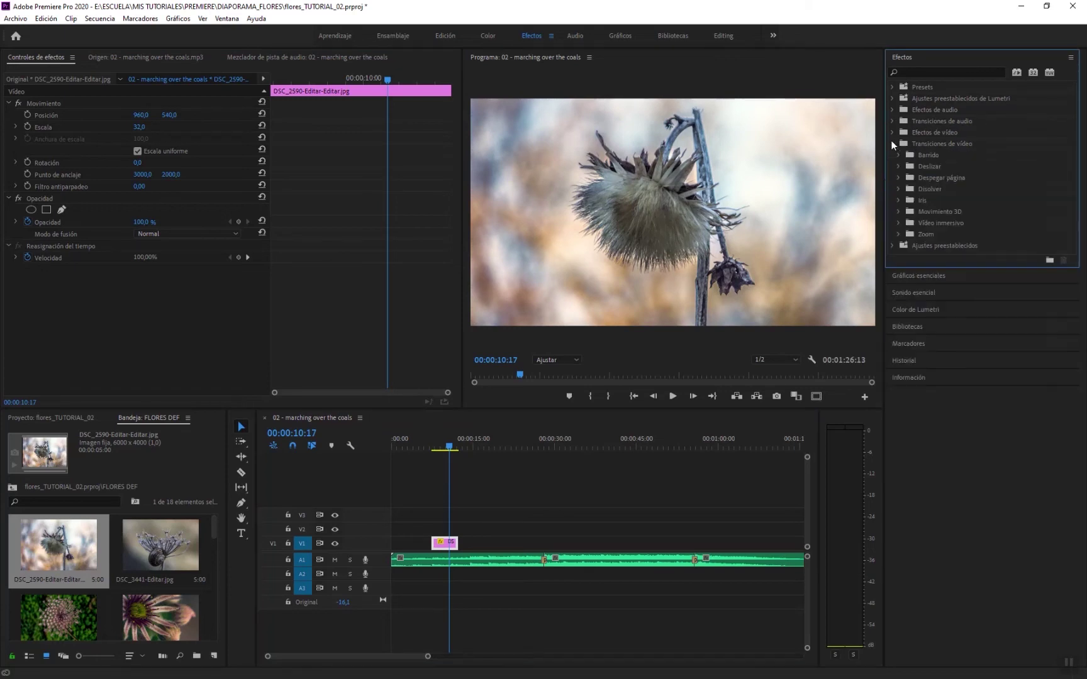
left_click(899, 190)
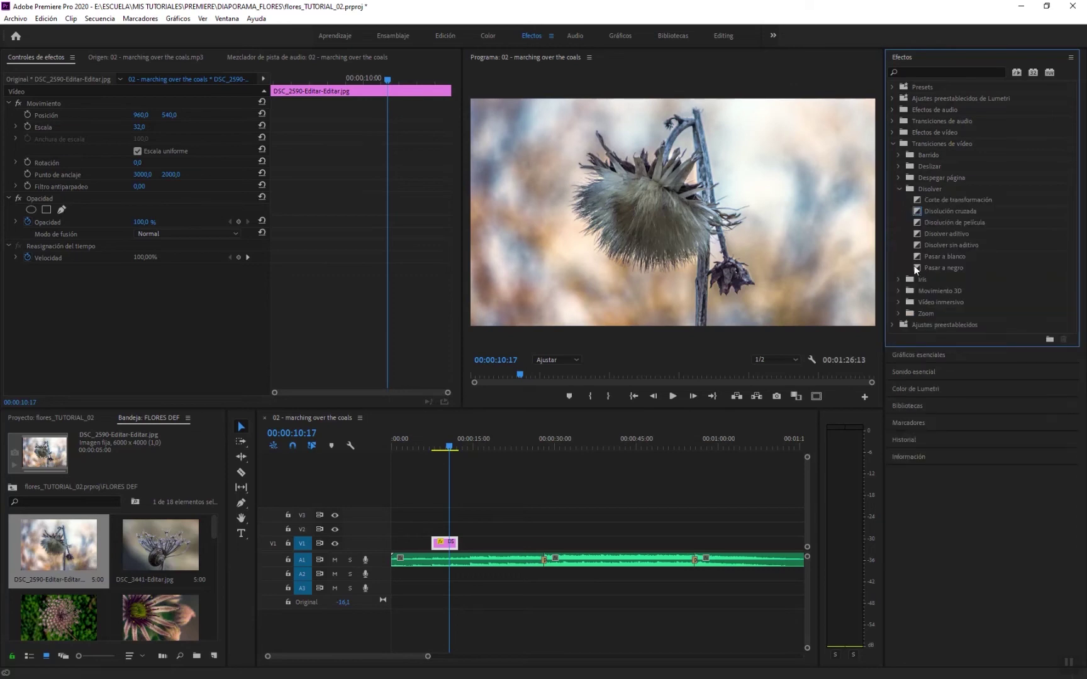
left_click_drag(916, 272, 442, 546)
left_click(430, 446)
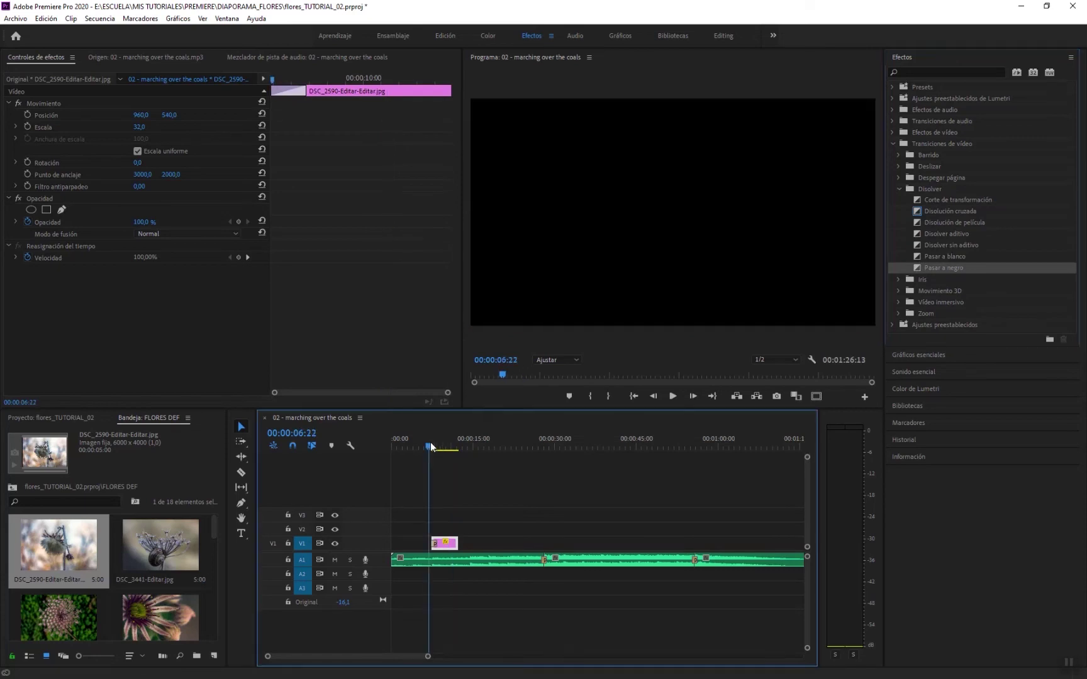
key("space")
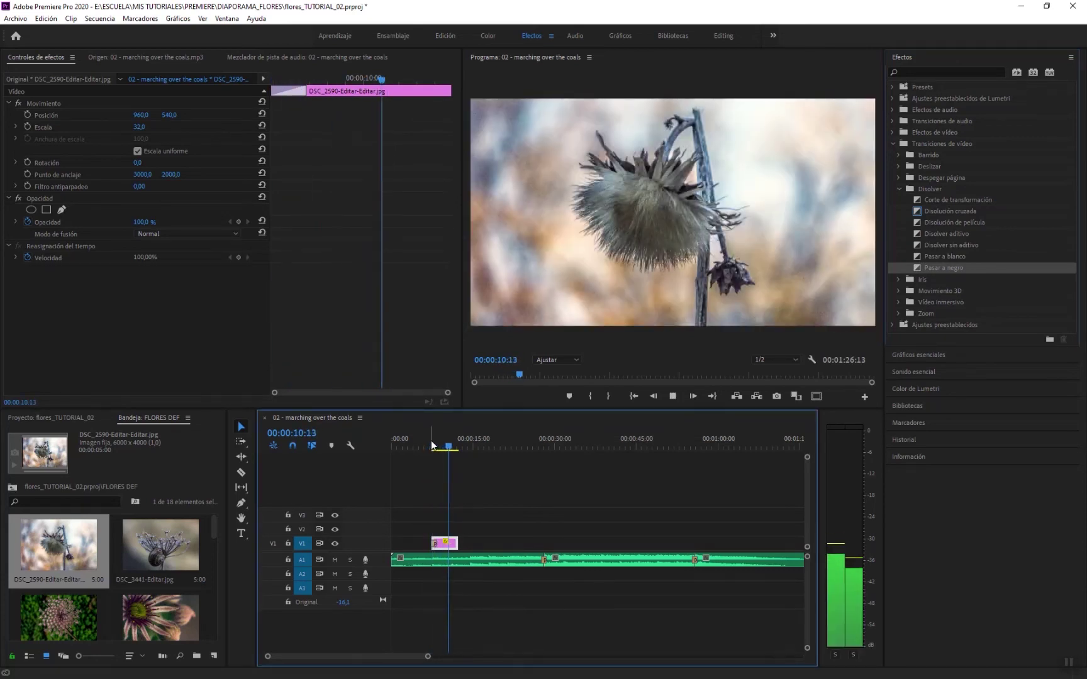
key("space")
key("Left")
key("Left")
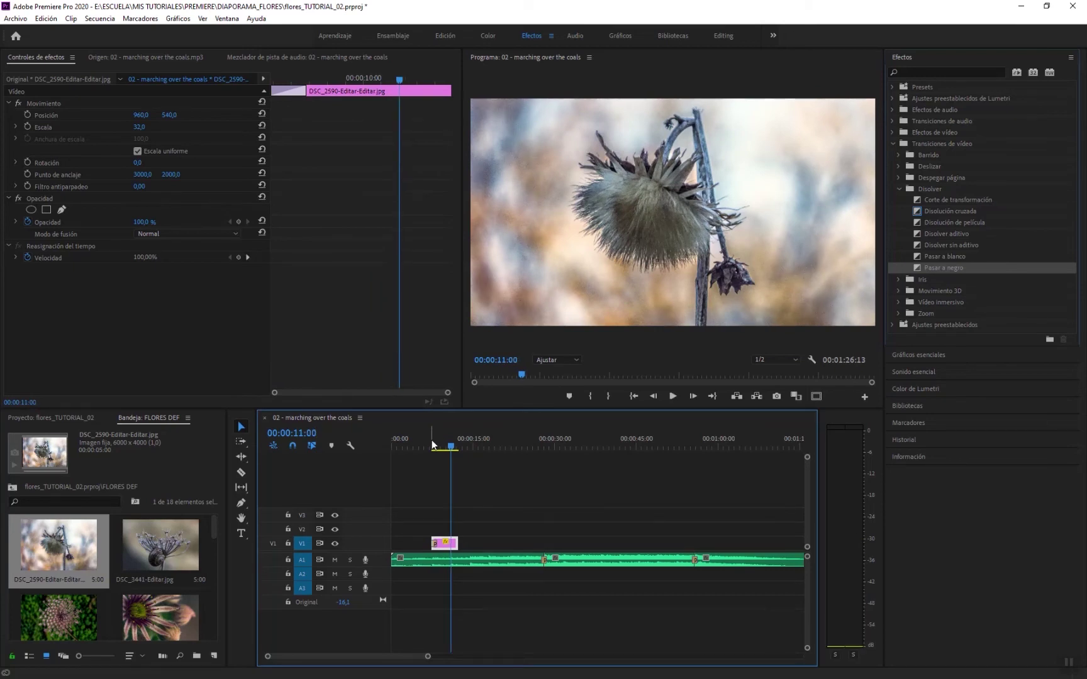
- Add DSC_3441 after the thistle photo and copy the thistle clip
left_click_drag(142, 546, 660, 295)
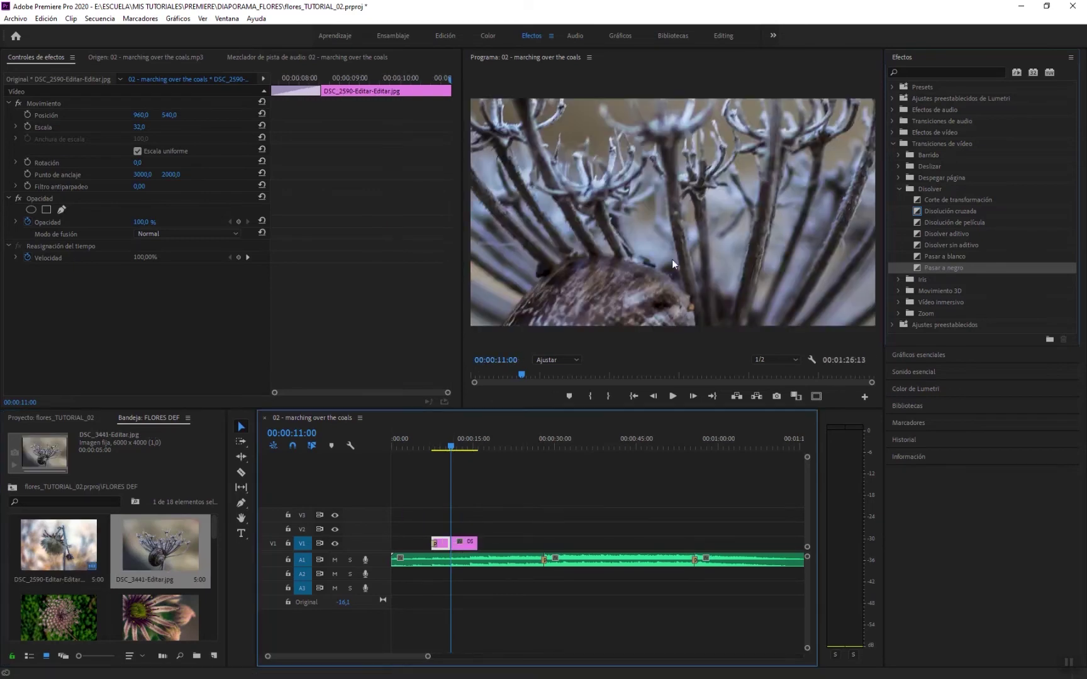
left_click(437, 514)
left_click(441, 546)
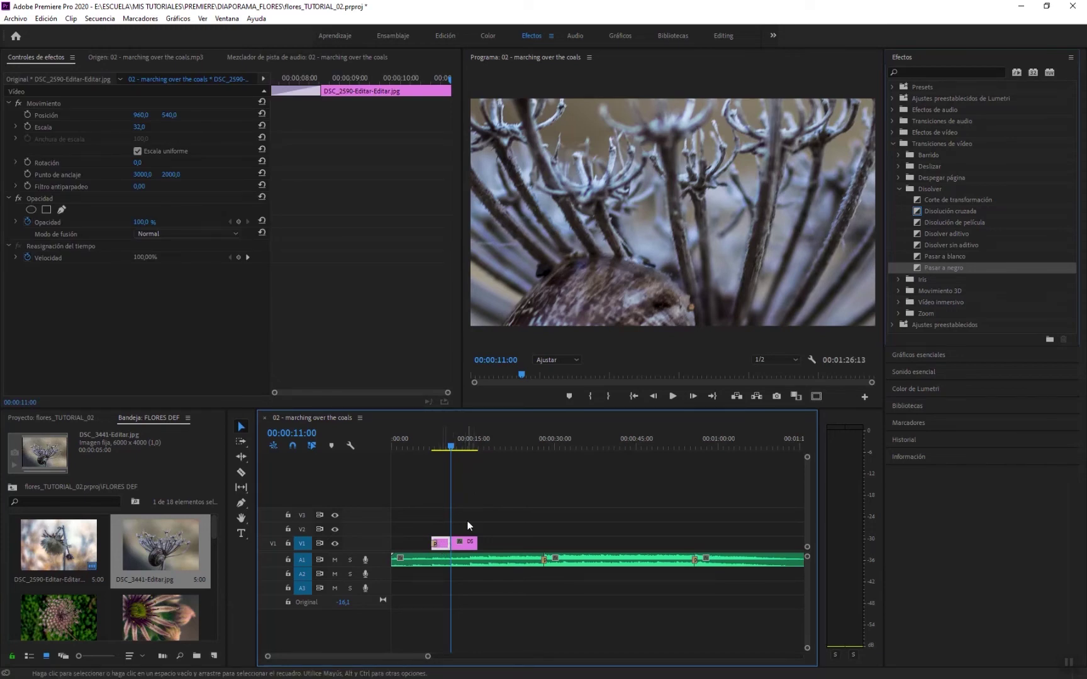
right_click(441, 546)
left_click(492, 33)
- Paste the thistle's attributes onto the snail clip and set its Position Y to 453
left_click(470, 544)
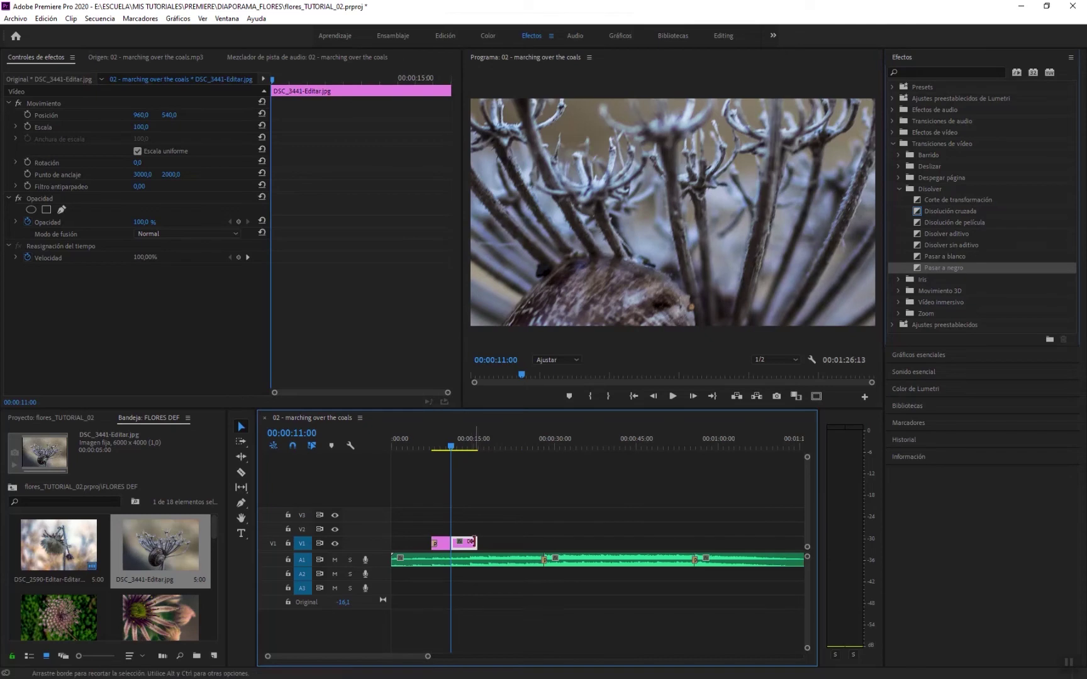
right_click(468, 548)
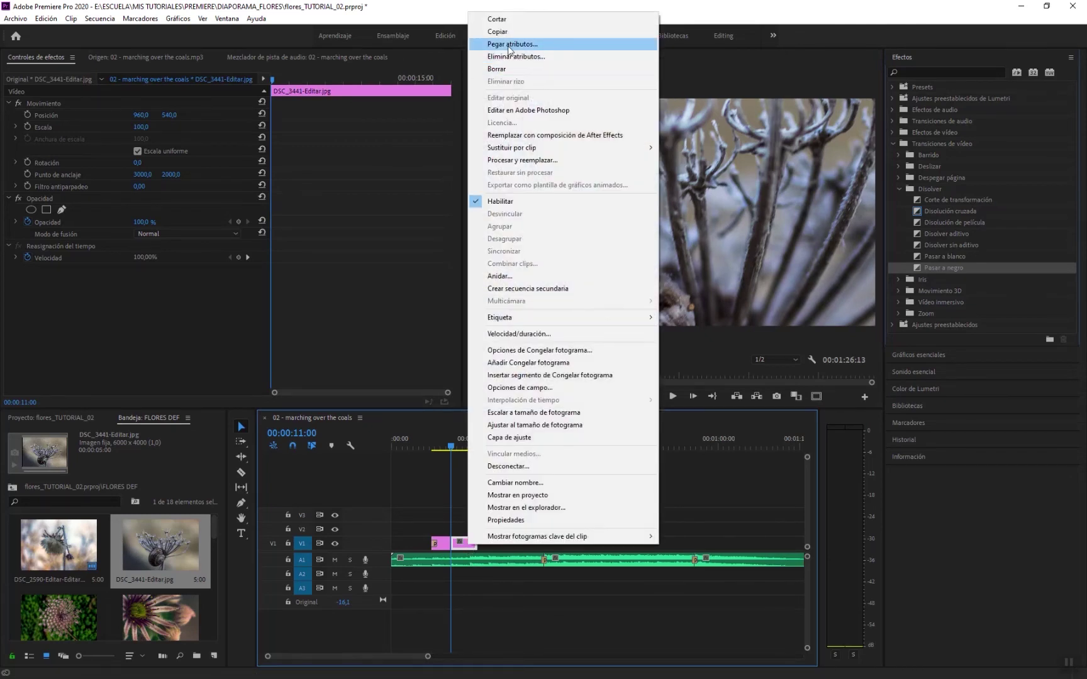
left_click(509, 46)
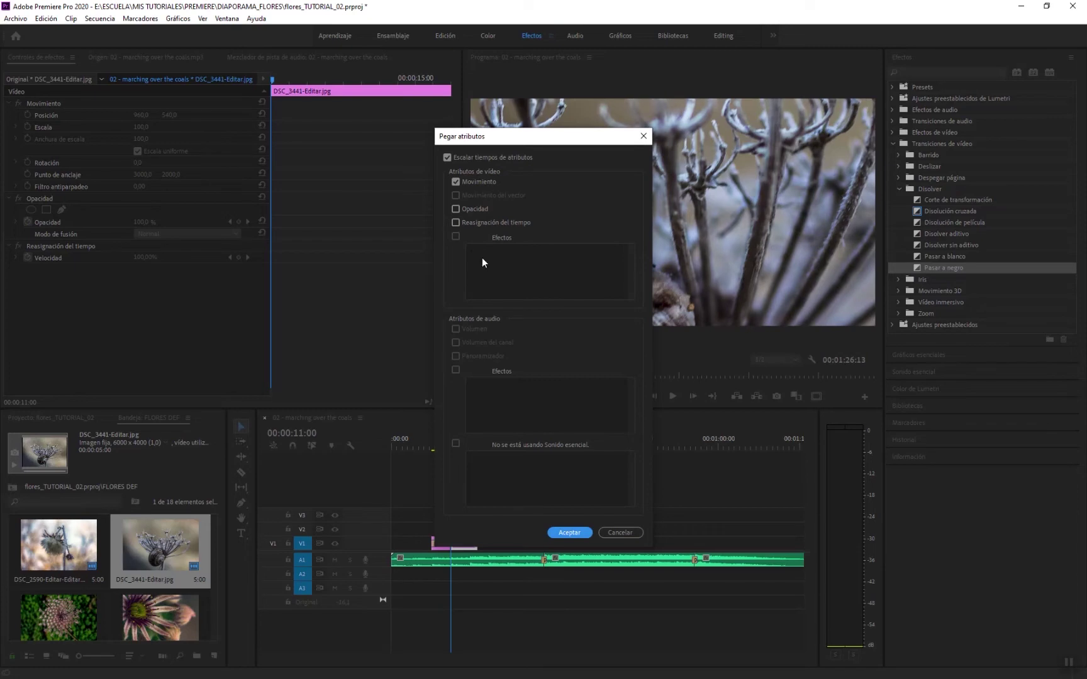
left_click(568, 533)
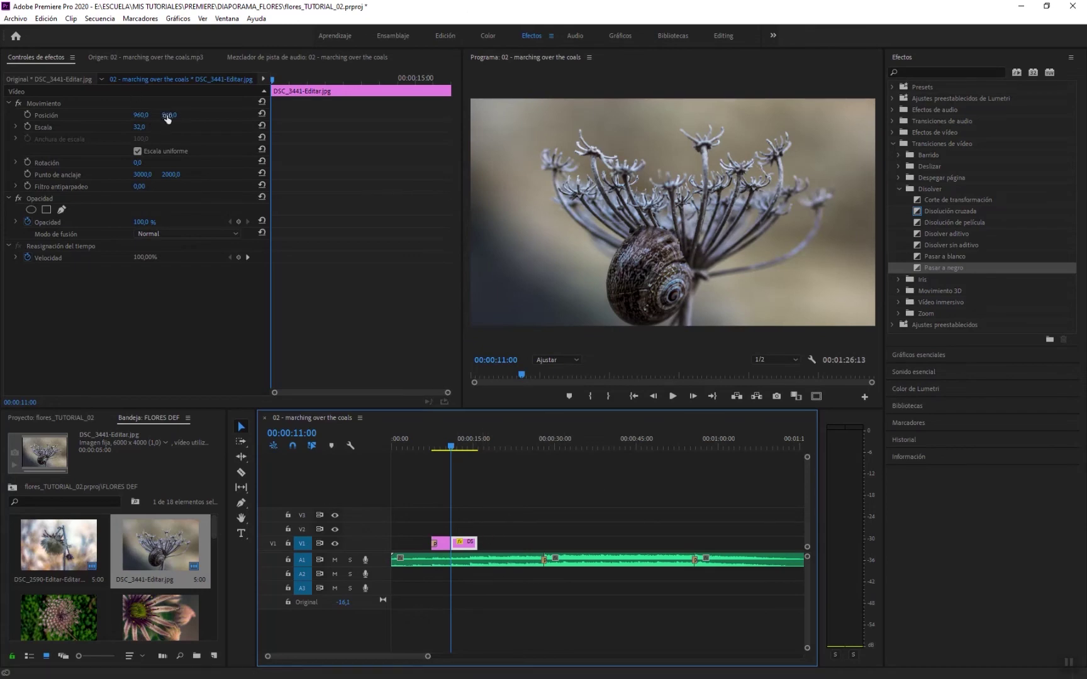
left_click_drag(169, 115, 114, 115)
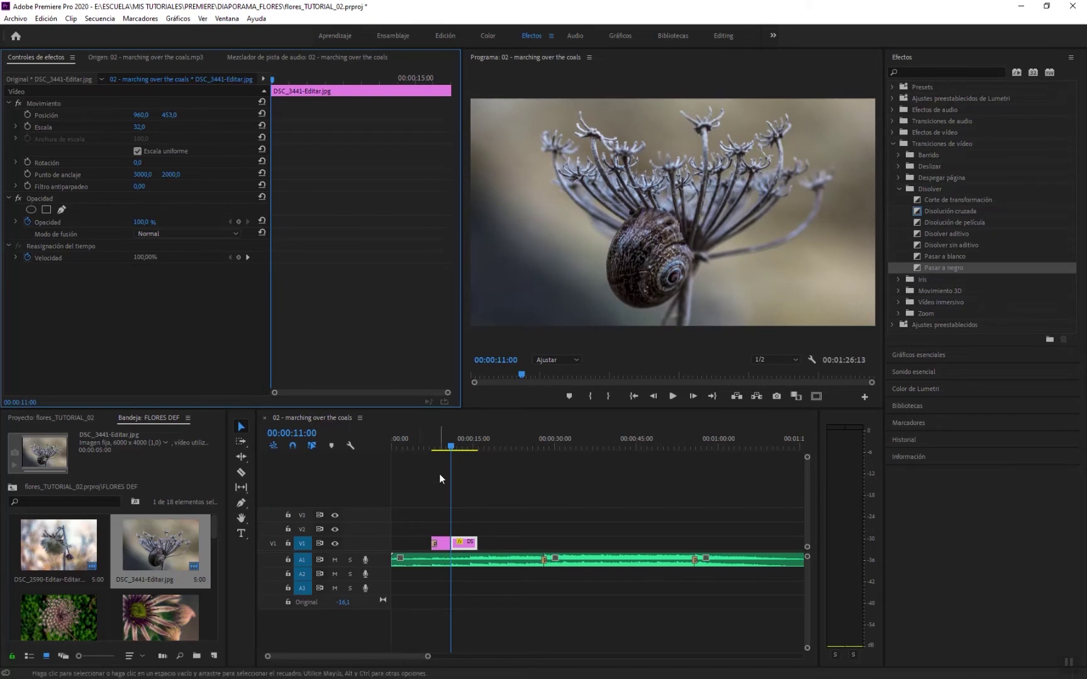
- Play the slideshow from before the photos, then park the playhead at 00:00:14:12
left_click(429, 445)
key("space")
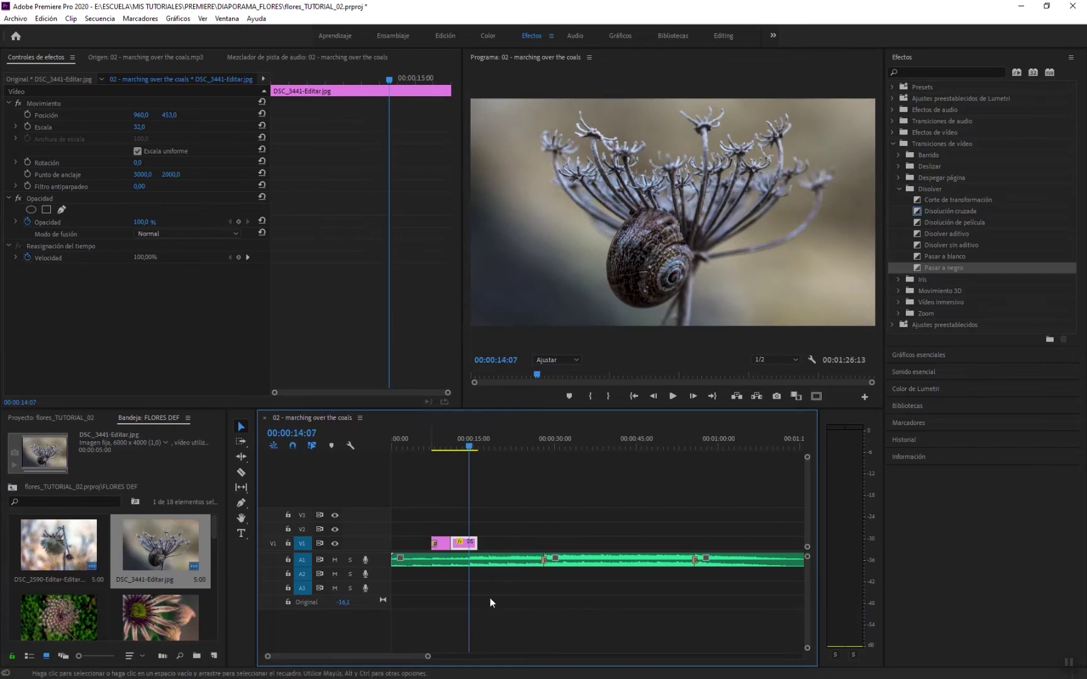
left_click_drag(428, 658, 398, 662)
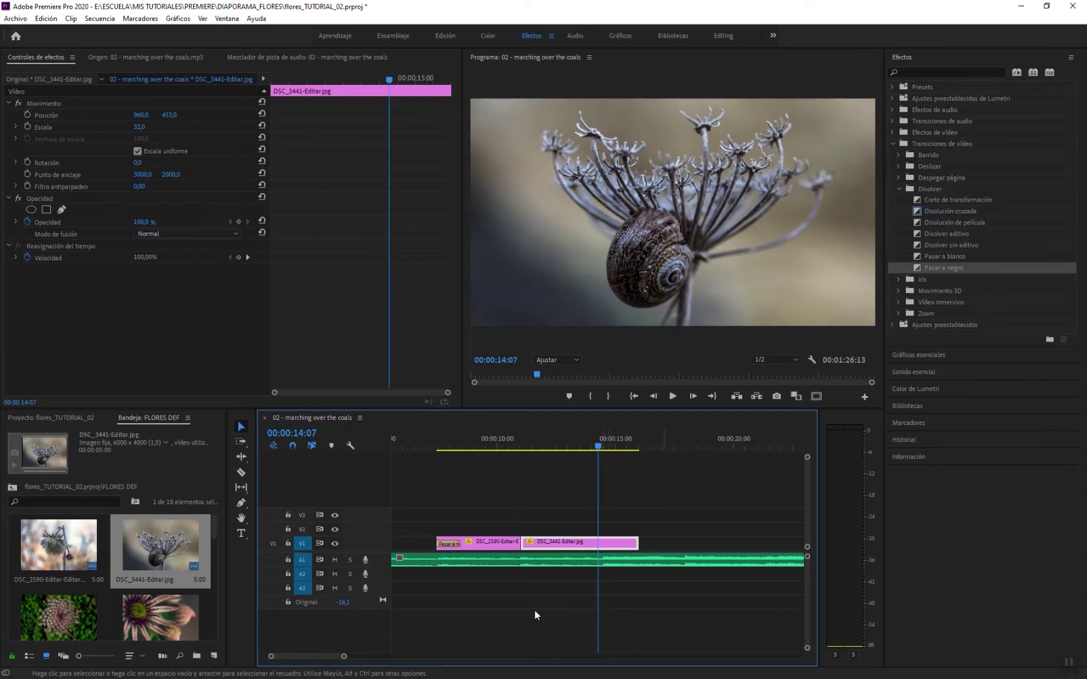
mouse_move(344, 656)
left_mouse_down()
mouse_move(364, 654)
mouse_move(324, 656)
left_mouse_up()
left_click(618, 446)
left_click_drag(623, 446, 627, 445)
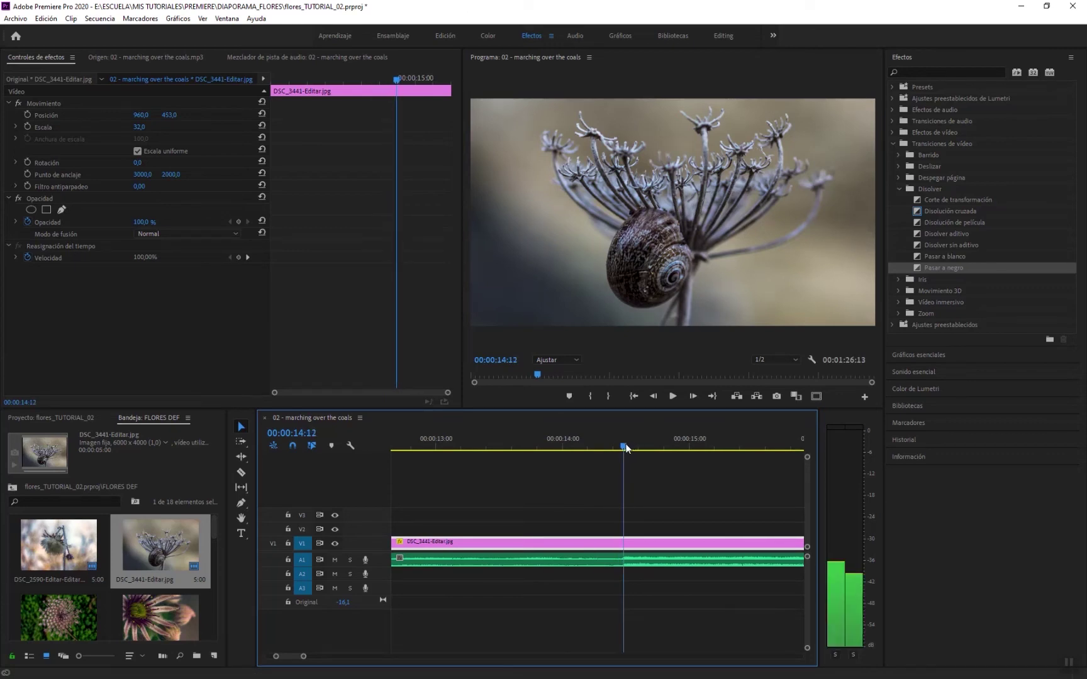
- Place DSC_7443-Editar.jpg on V1 at 14:12, paste the copied attributes, and set Position Y to 633
left_click_drag(71, 626, 631, 553)
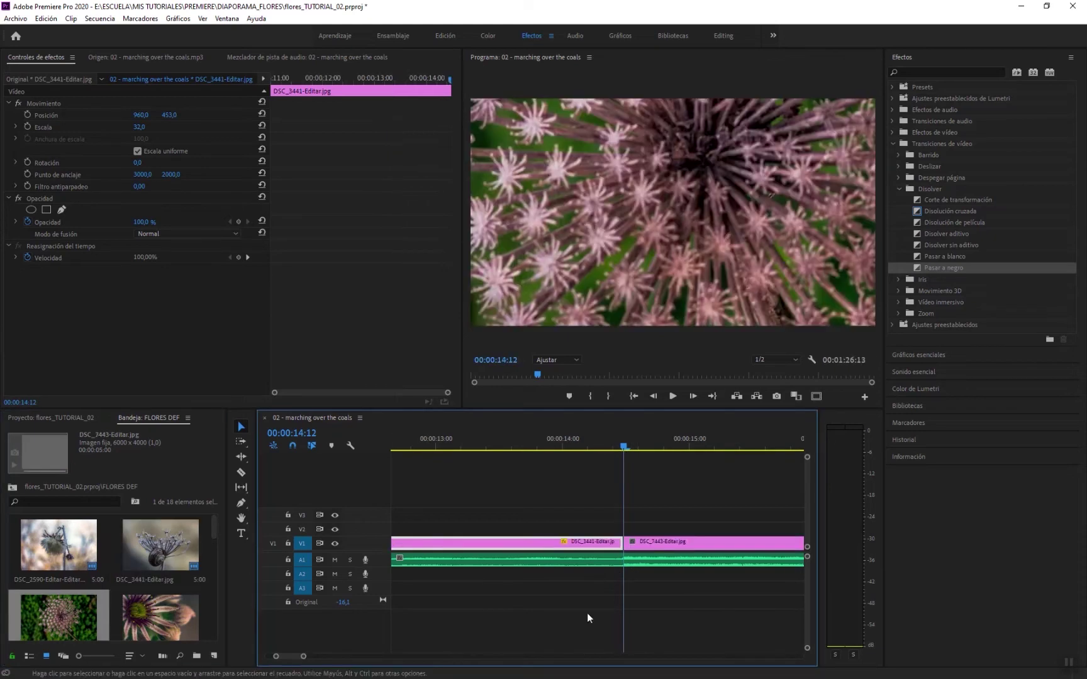
right_click(692, 546)
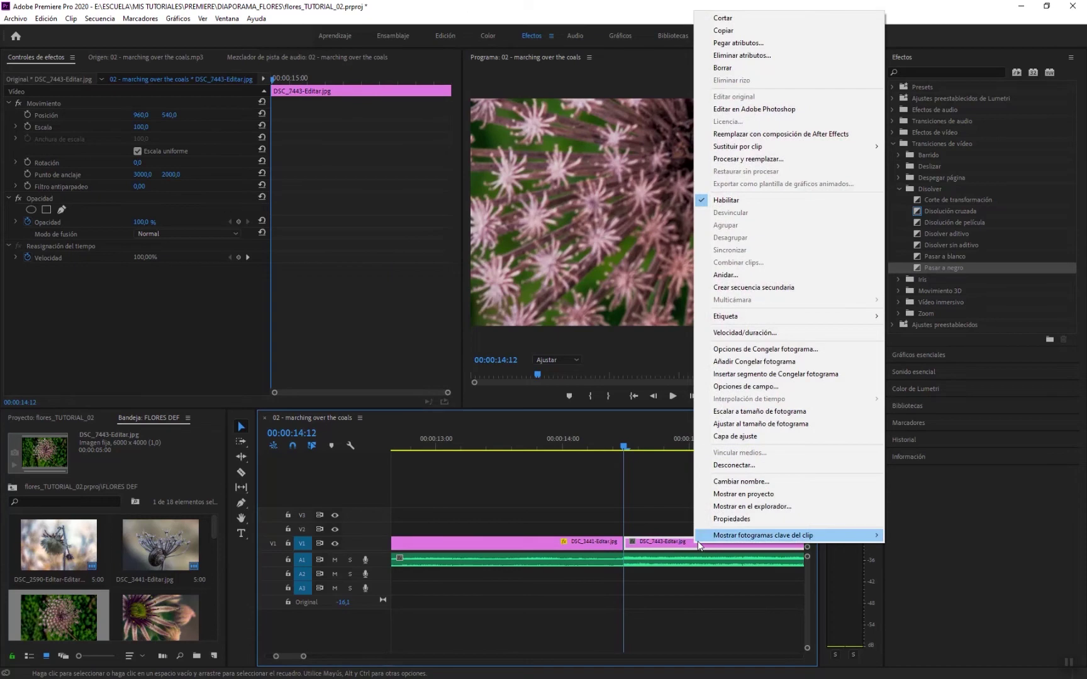
left_click(756, 44)
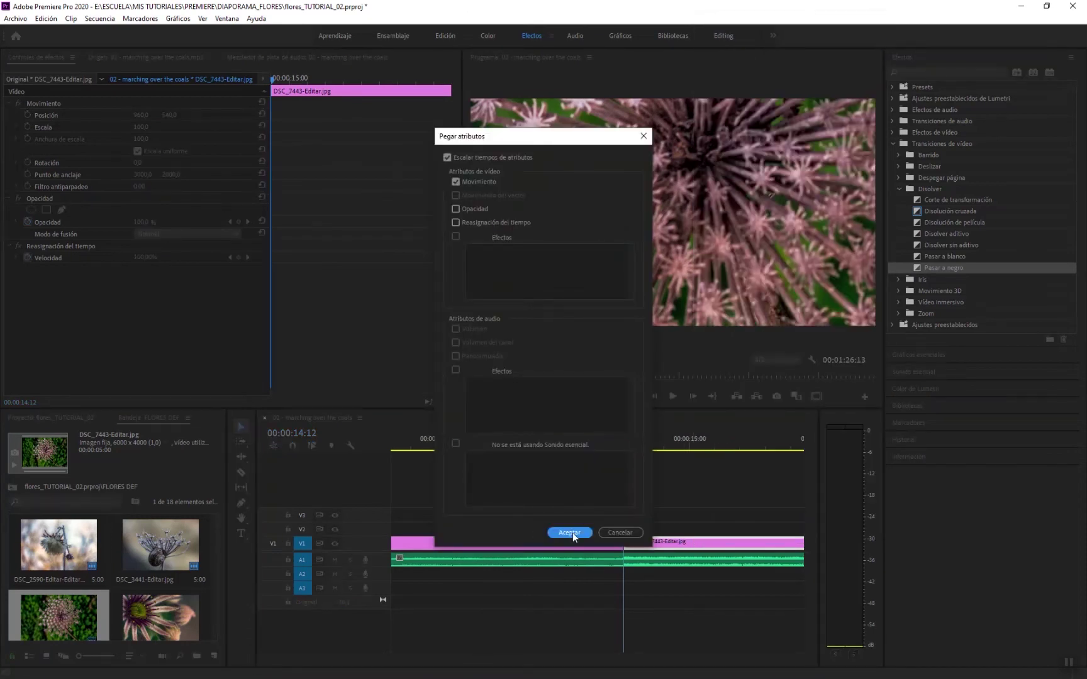
left_click(569, 532)
left_click_drag(167, 115, 151, 115)
- Zoom the timeline out and play the sequence to preview the pink flower clip
left_click_drag(303, 656, 374, 656)
left_click(470, 441)
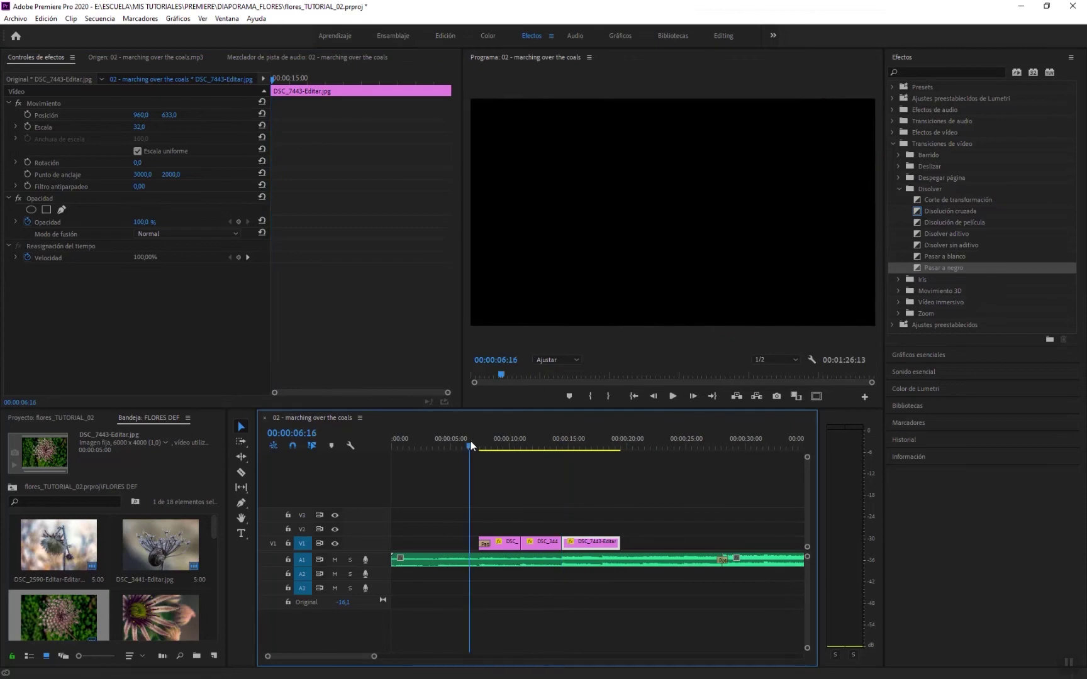
key("space")
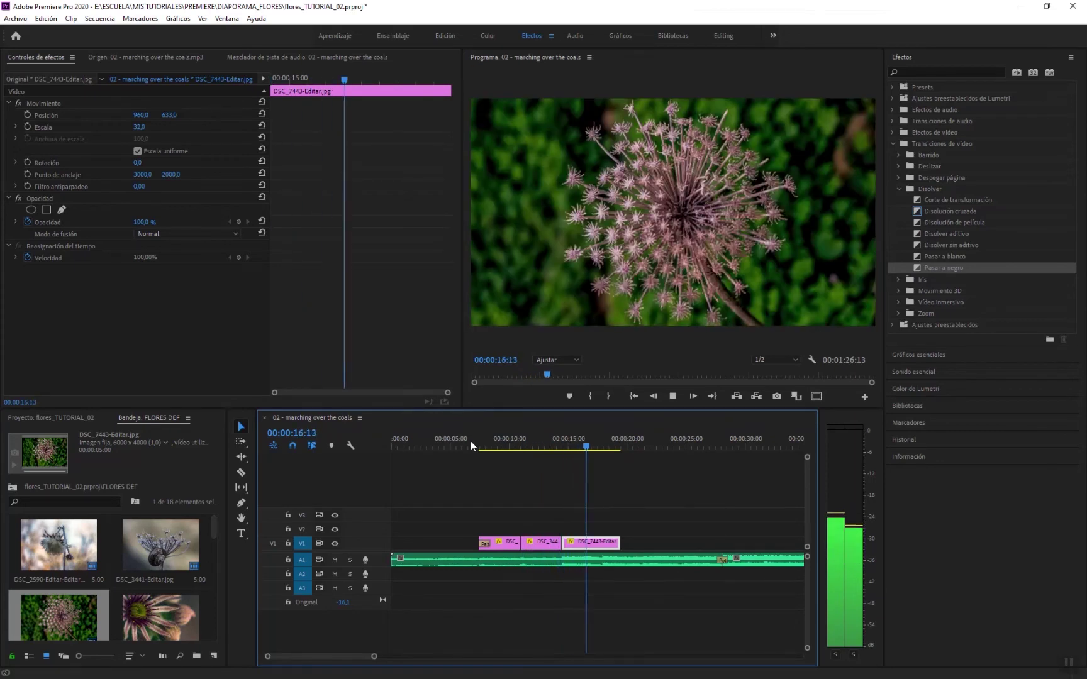
key("space")
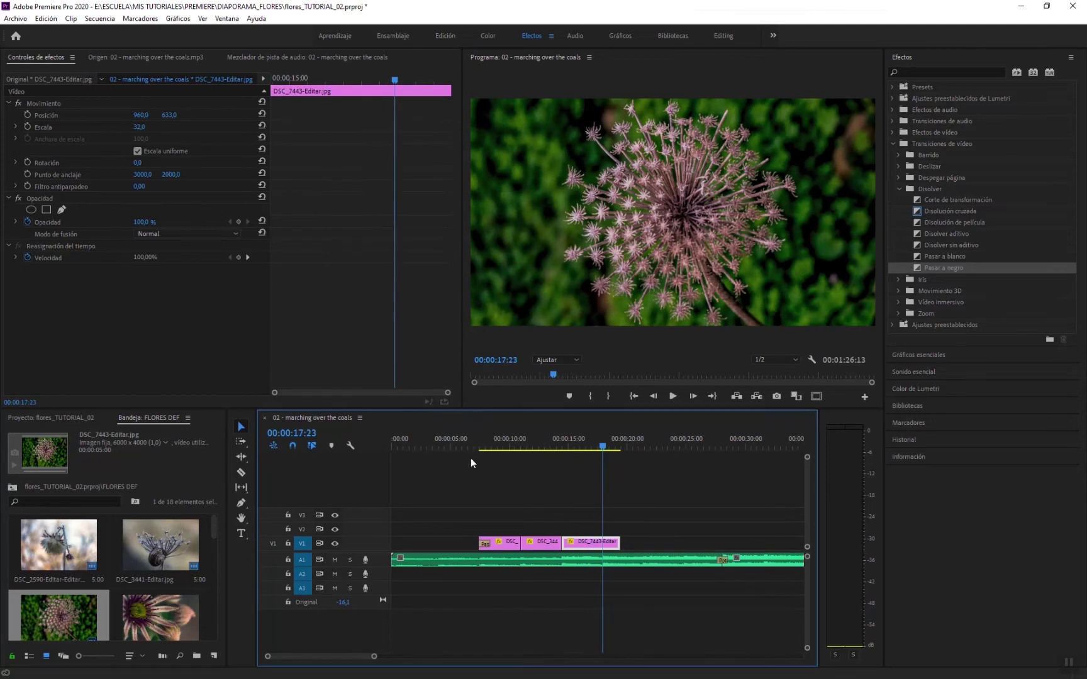
- Add DSC_5084-Editar.jpg after the pink flower, paste the copied attributes, and set Position Y to 636
left_click_drag(157, 628, 621, 553)
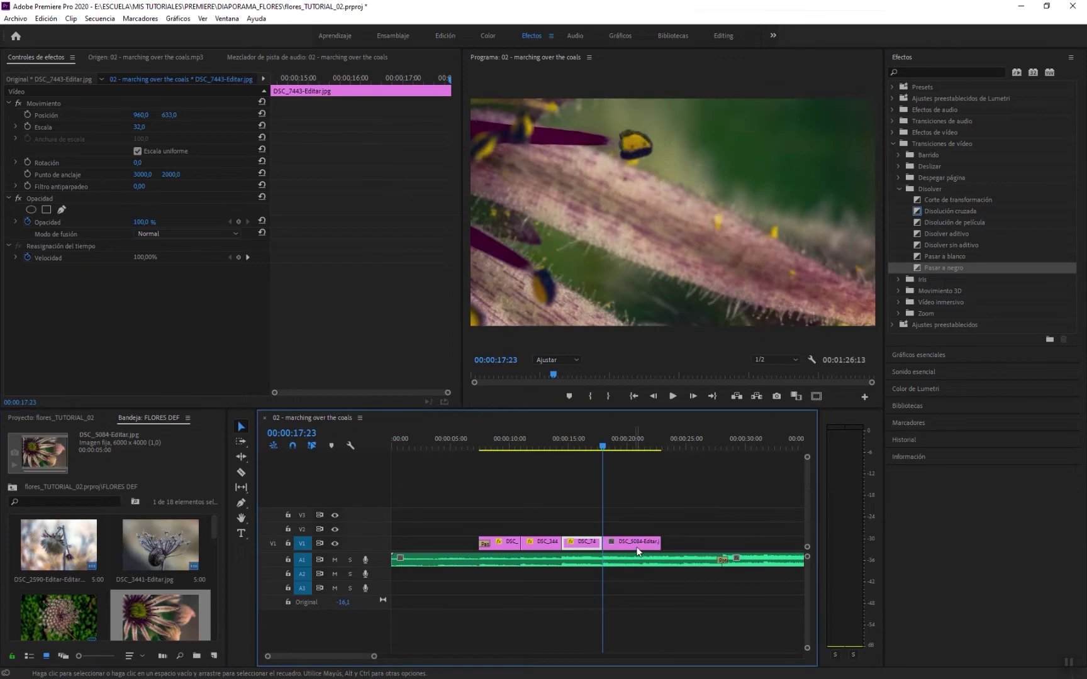
right_click(637, 552)
left_click(683, 47)
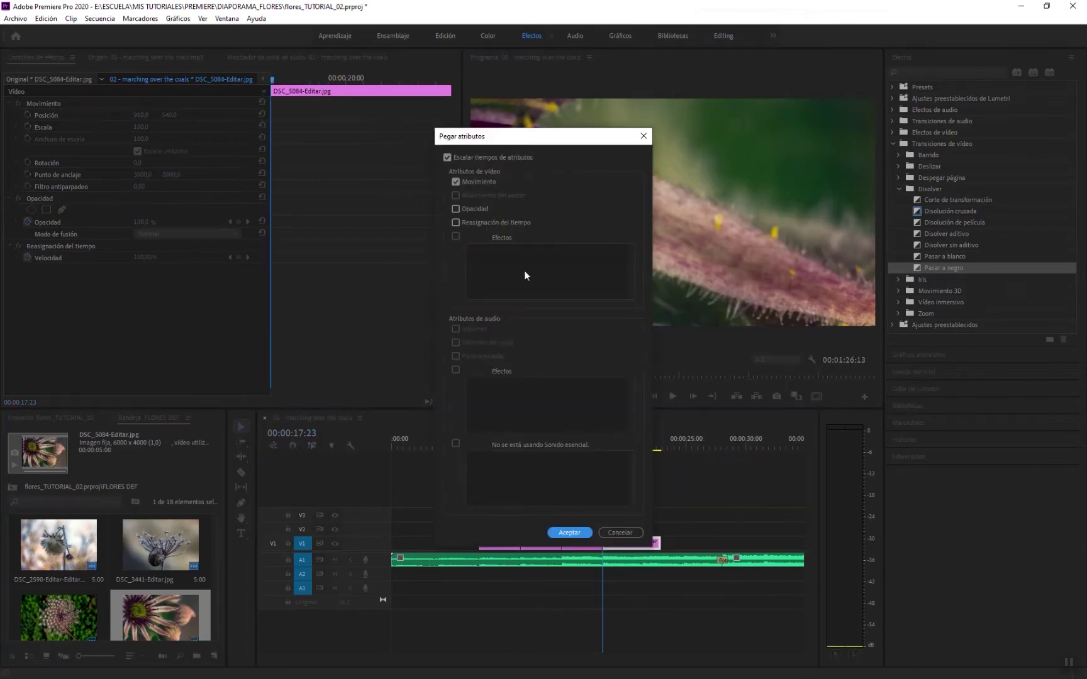
left_click(562, 533)
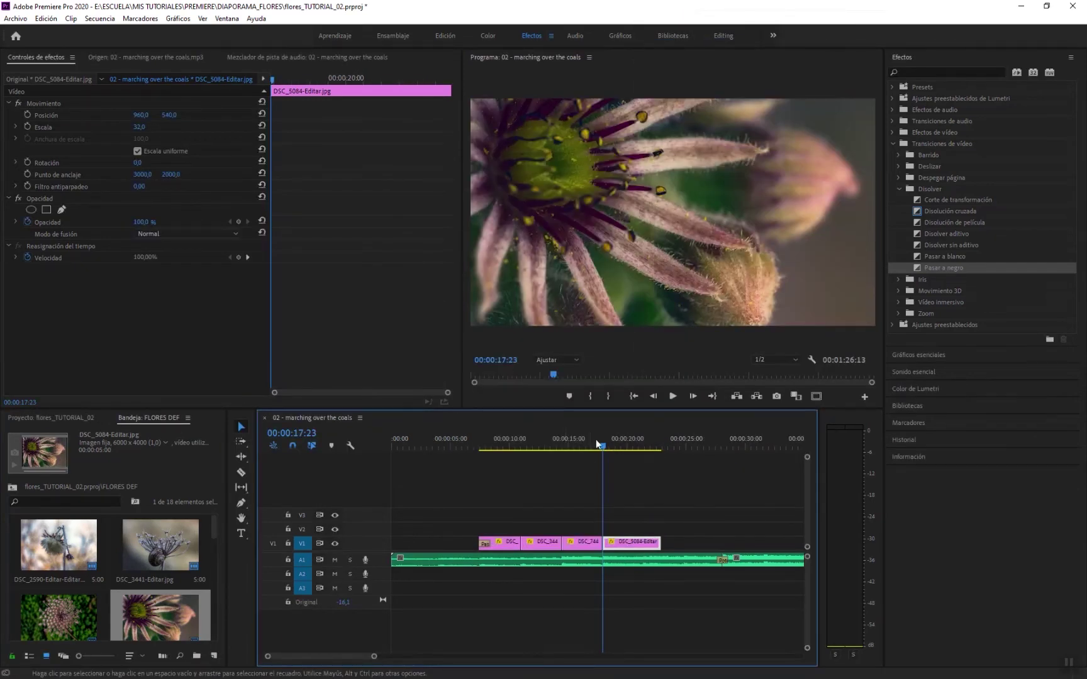
left_click_drag(169, 115, 231, 115)
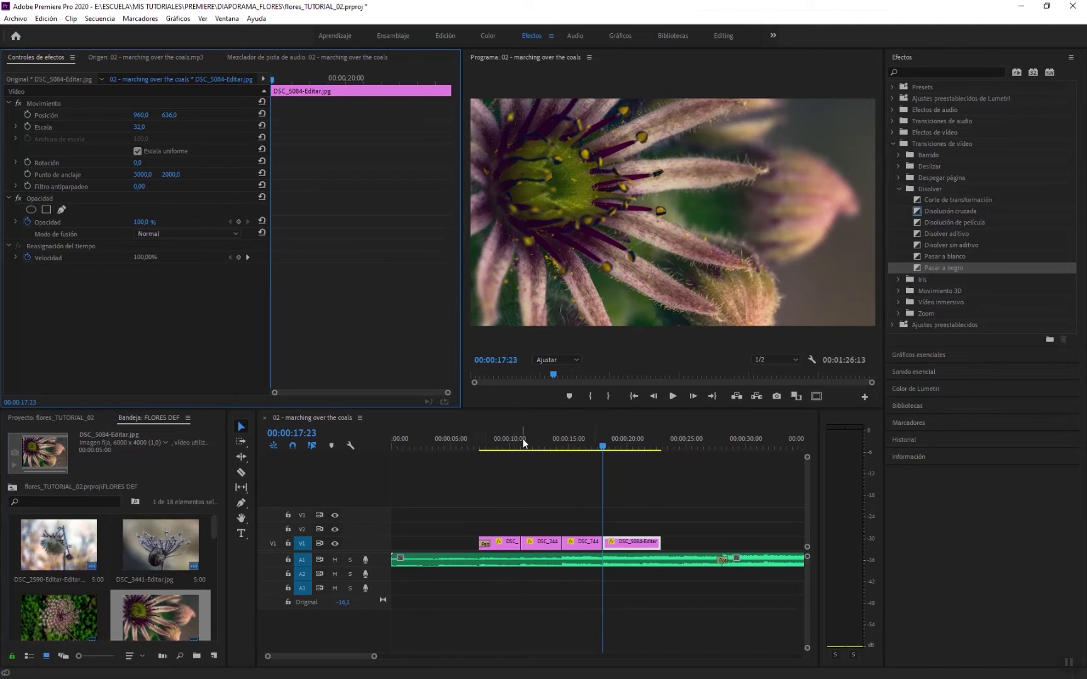
- Step the playhead back through the snail and thistle clips to review
left_click(583, 441)
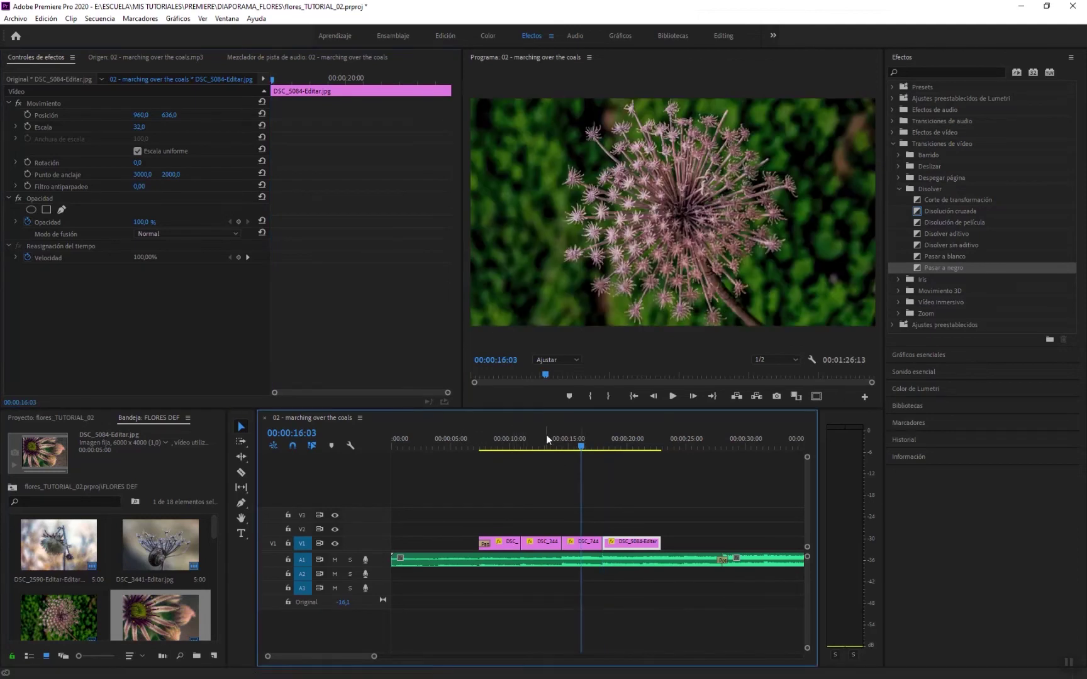
left_click(544, 437)
left_click(504, 442)
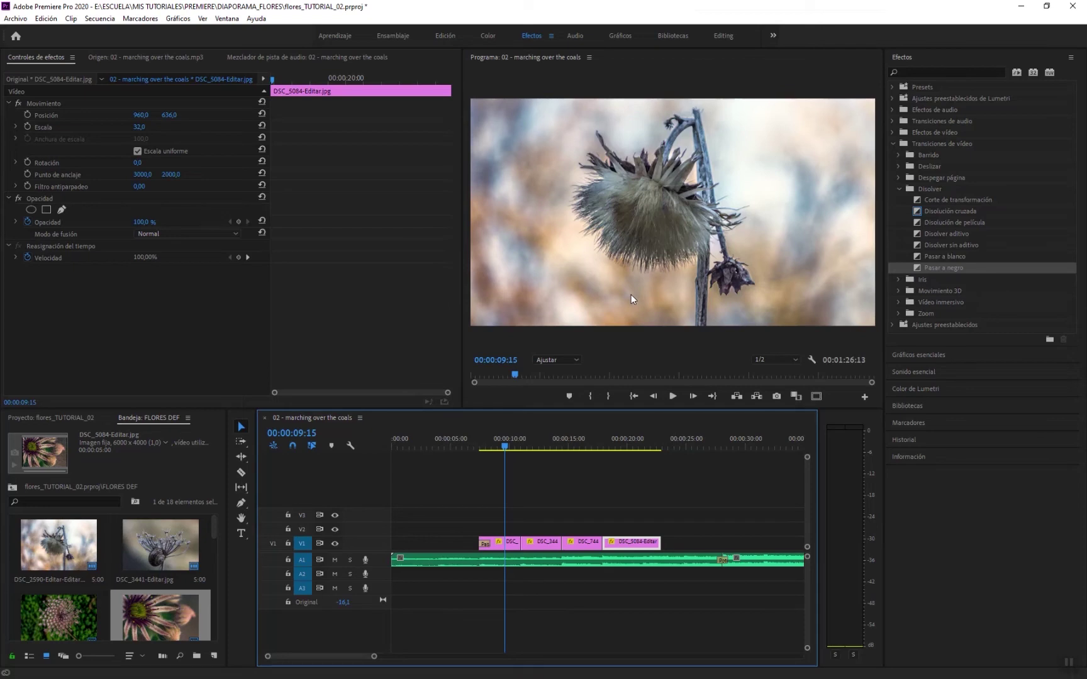
- Save the project and play from 00:00:07:10, stopping at 00:00:21:07
key("ctrl+s")
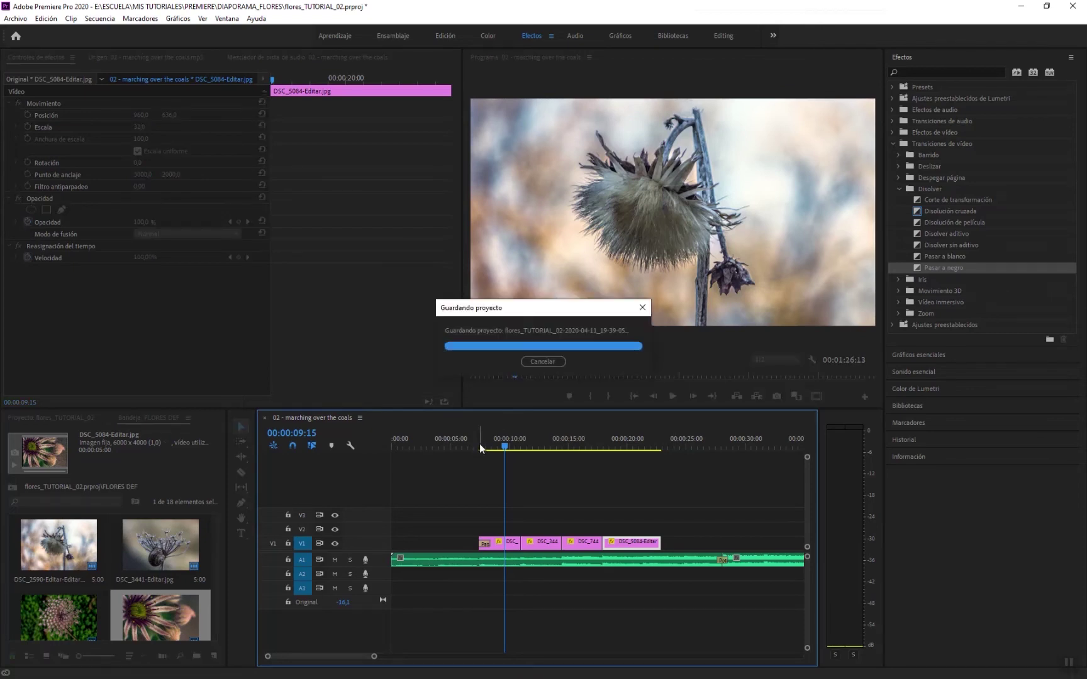
left_click(480, 446)
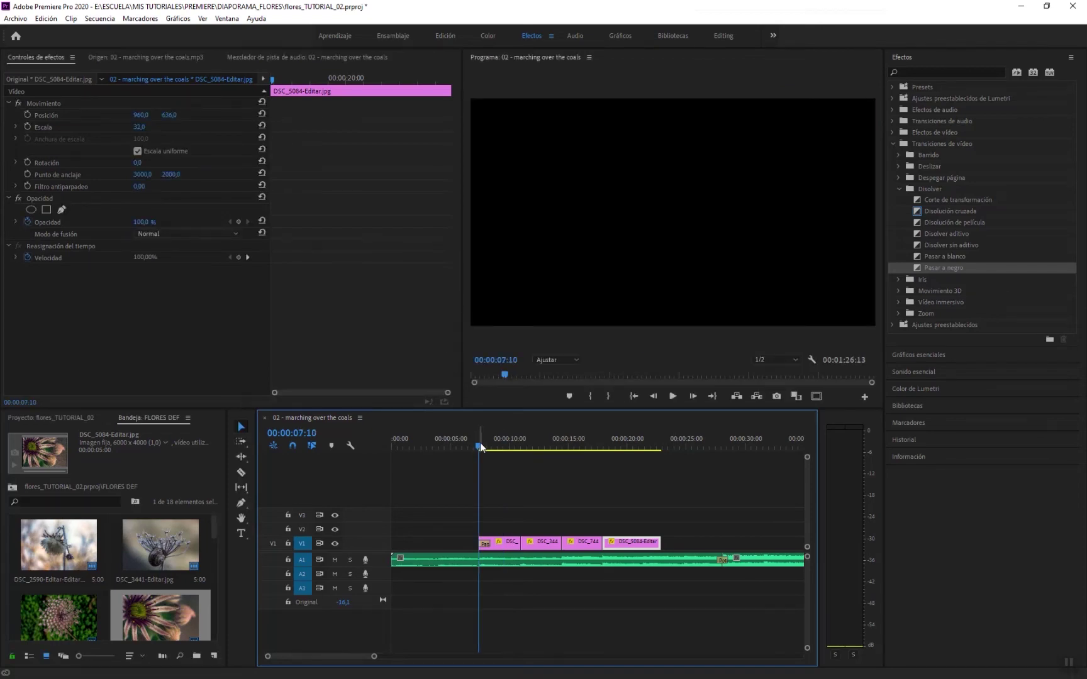
key("space")
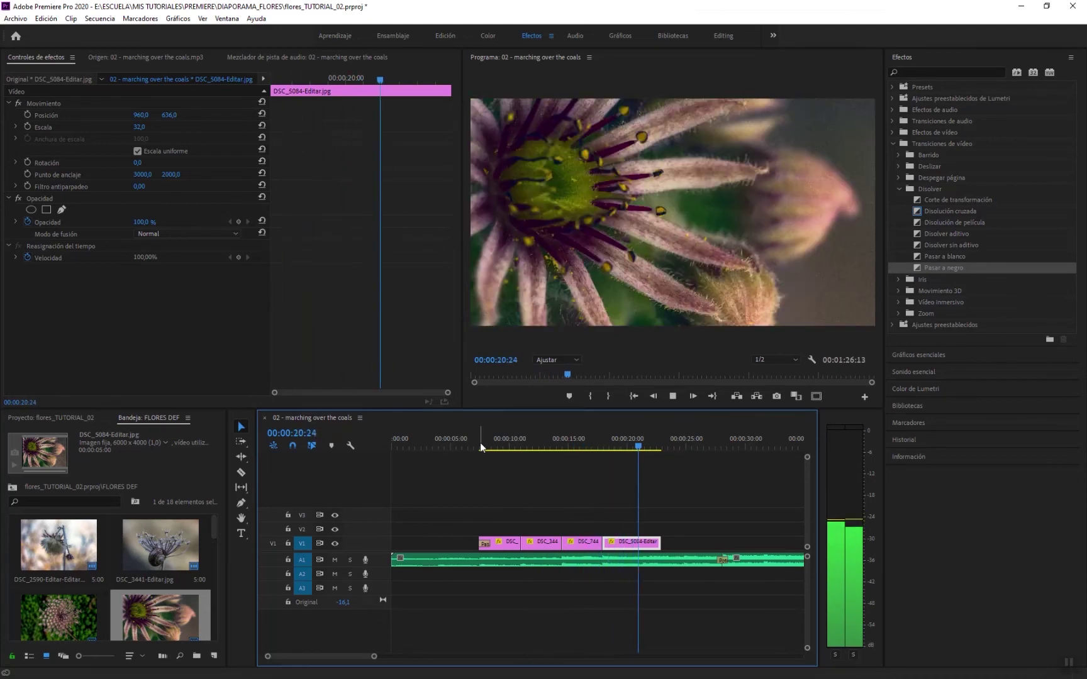
key("space")
- Trim the purple flower clip to end at 00:00:21:07, then select the thistle clip
left_click_drag(657, 543, 642, 543)
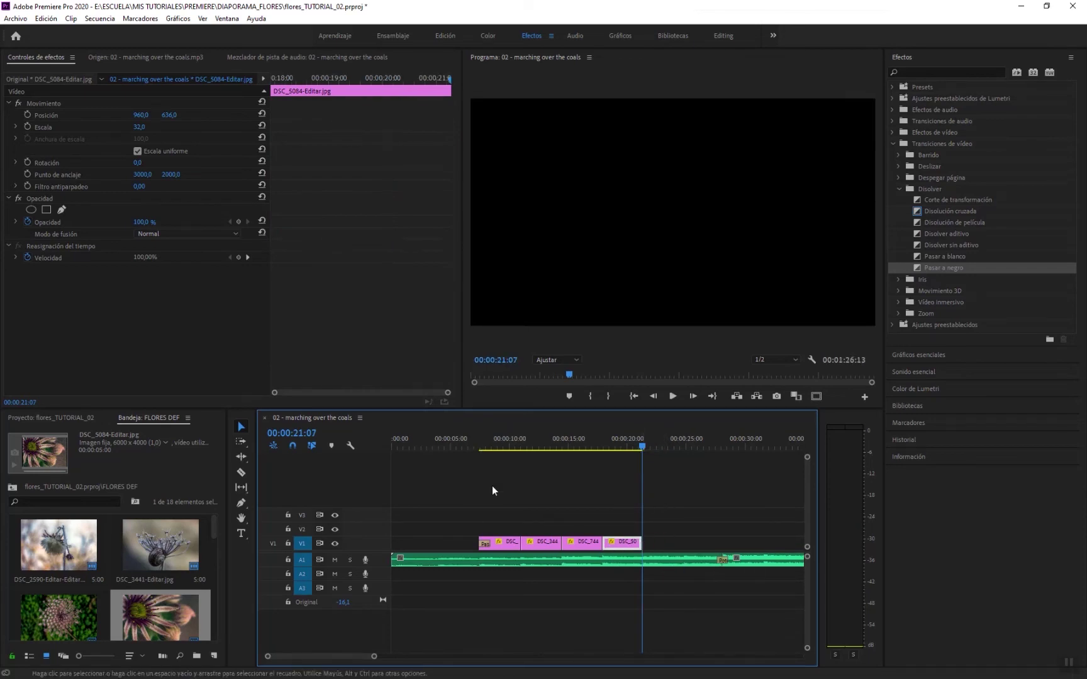
left_click(502, 441)
left_click(506, 544)
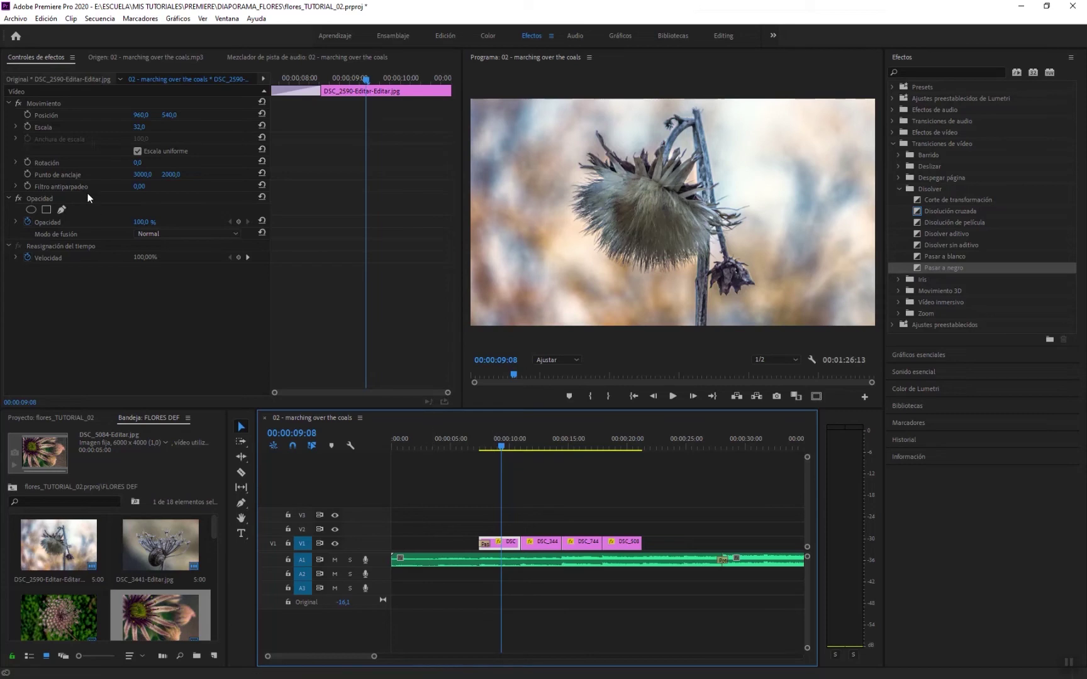
- Keyframe DSC_2590's Scale from 32 at the clip start to a larger value at 00:00:11:00
left_click(27, 126)
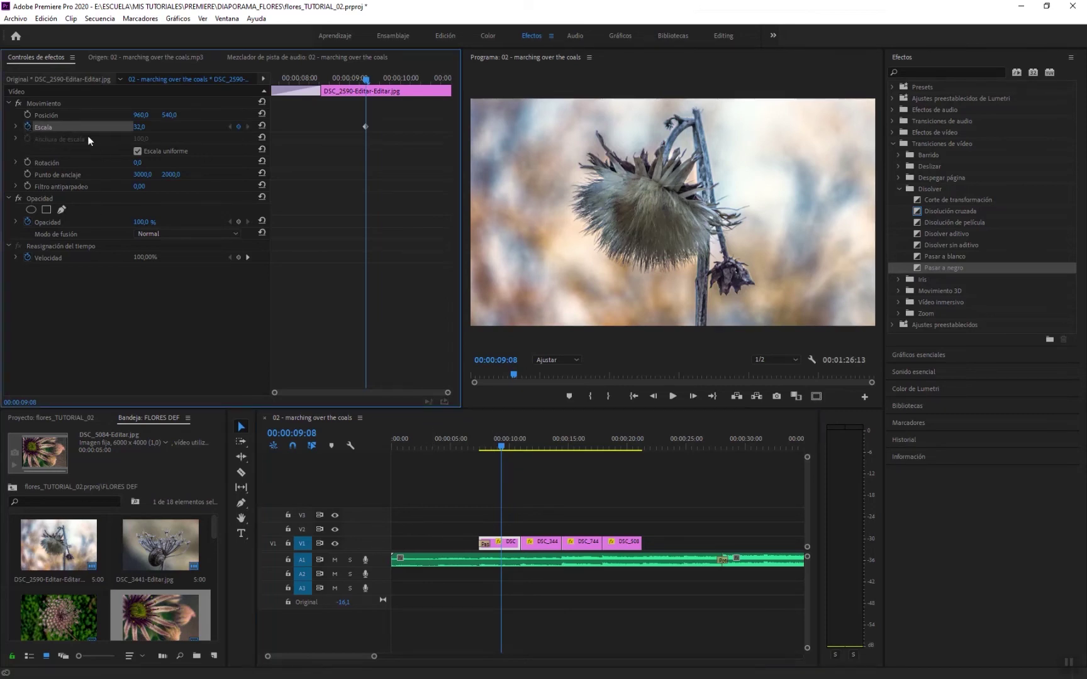
left_click_drag(365, 130, 271, 134)
left_click_drag(139, 129, 147, 129)
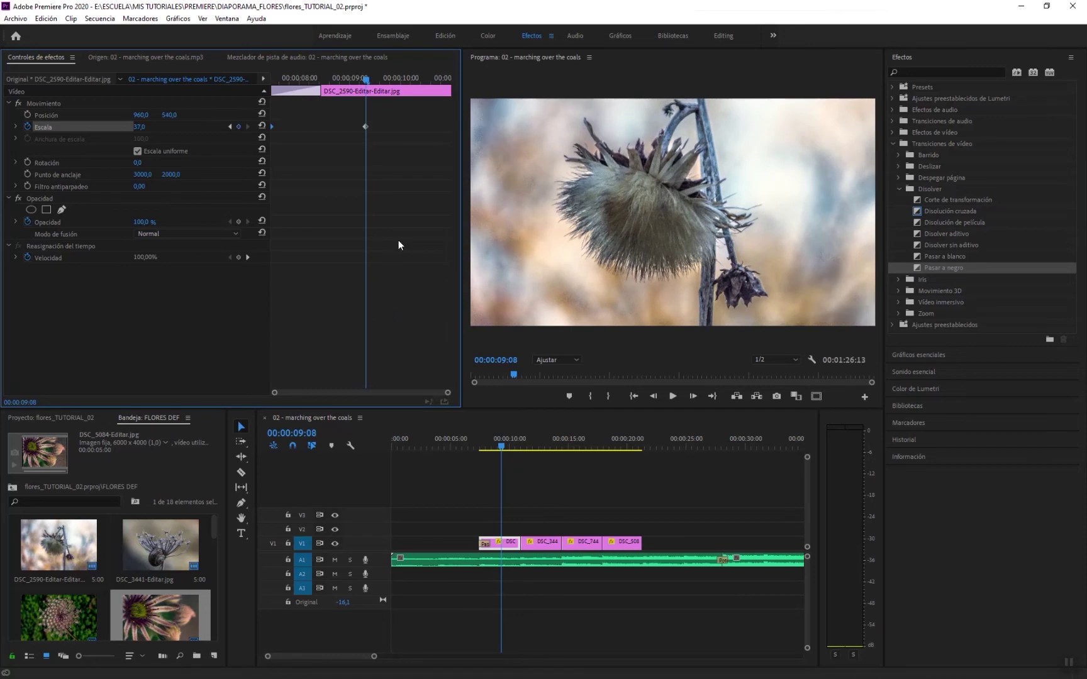
left_click_drag(366, 127, 450, 128)
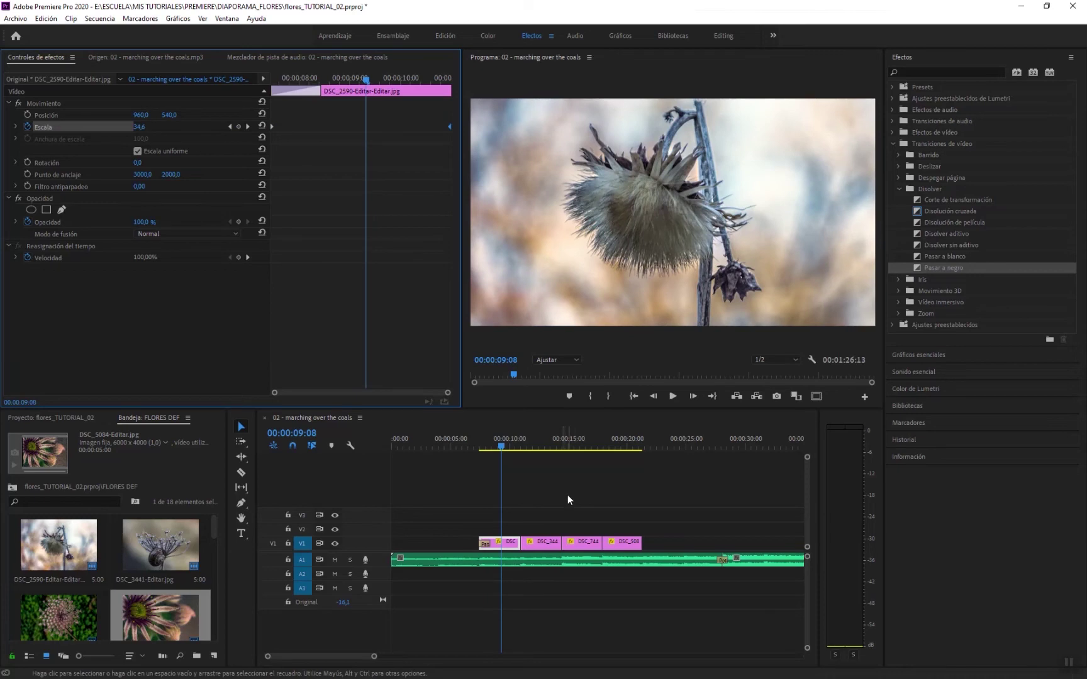
left_click(476, 444)
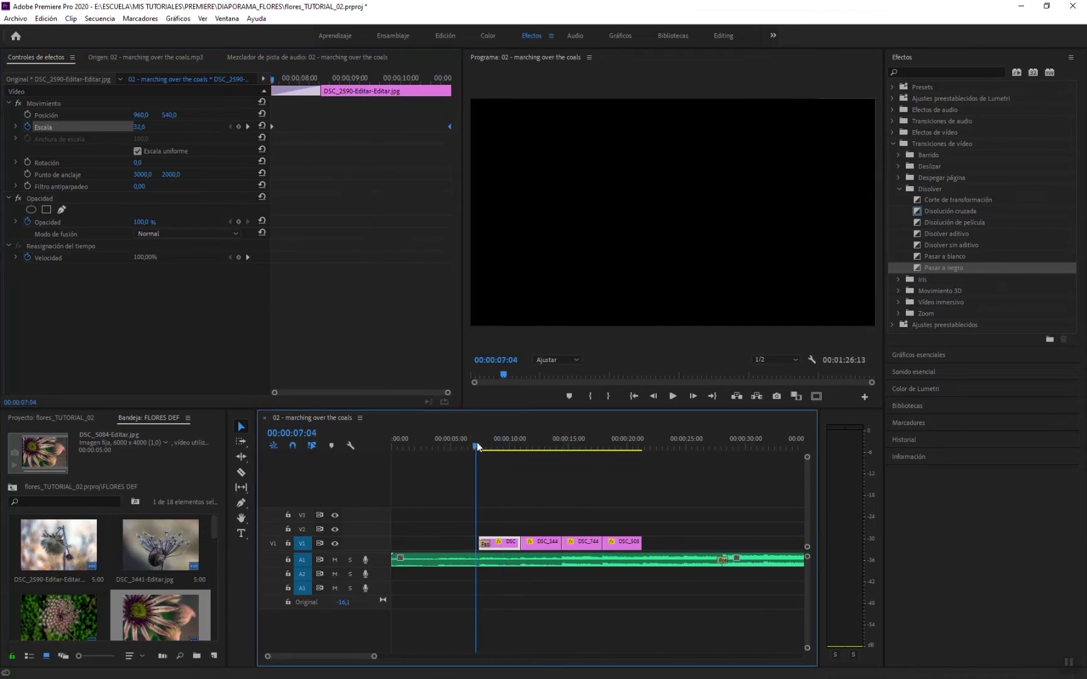
- Preview the zoom, then copy the DSC_2590 clip with its scale keyframes
key("space")
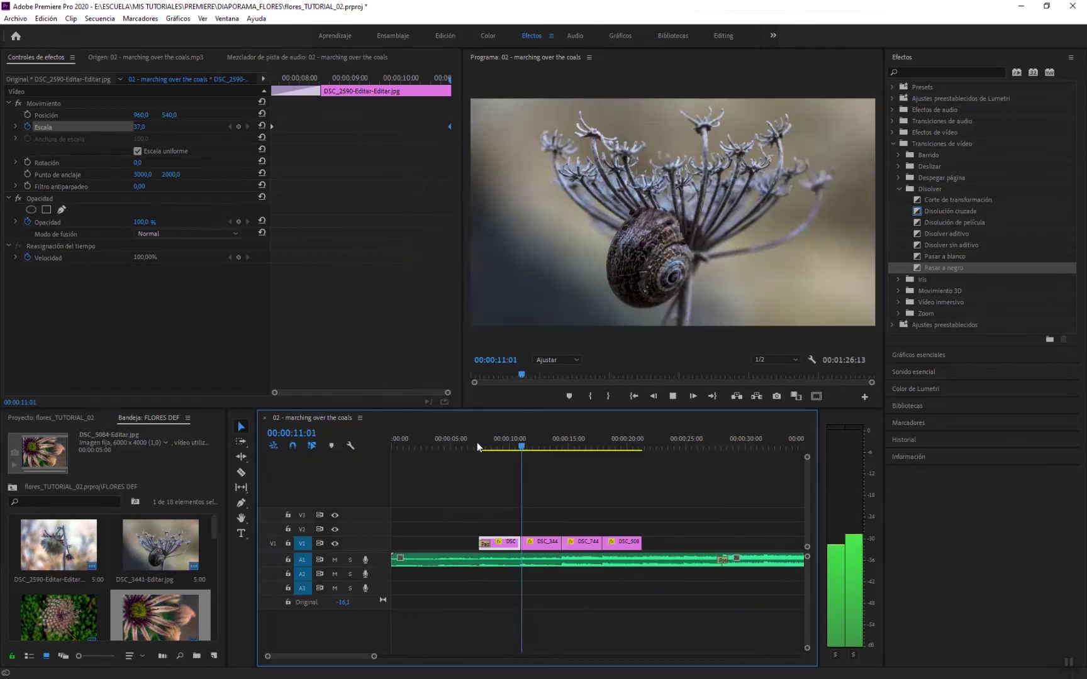
key("space")
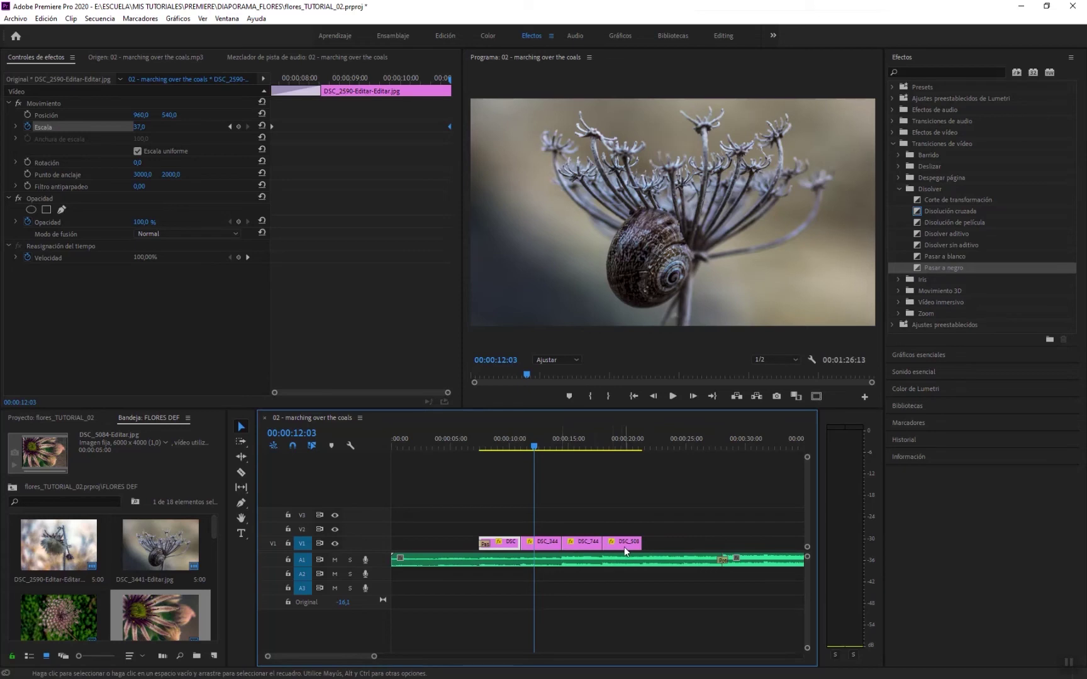
right_click(541, 544)
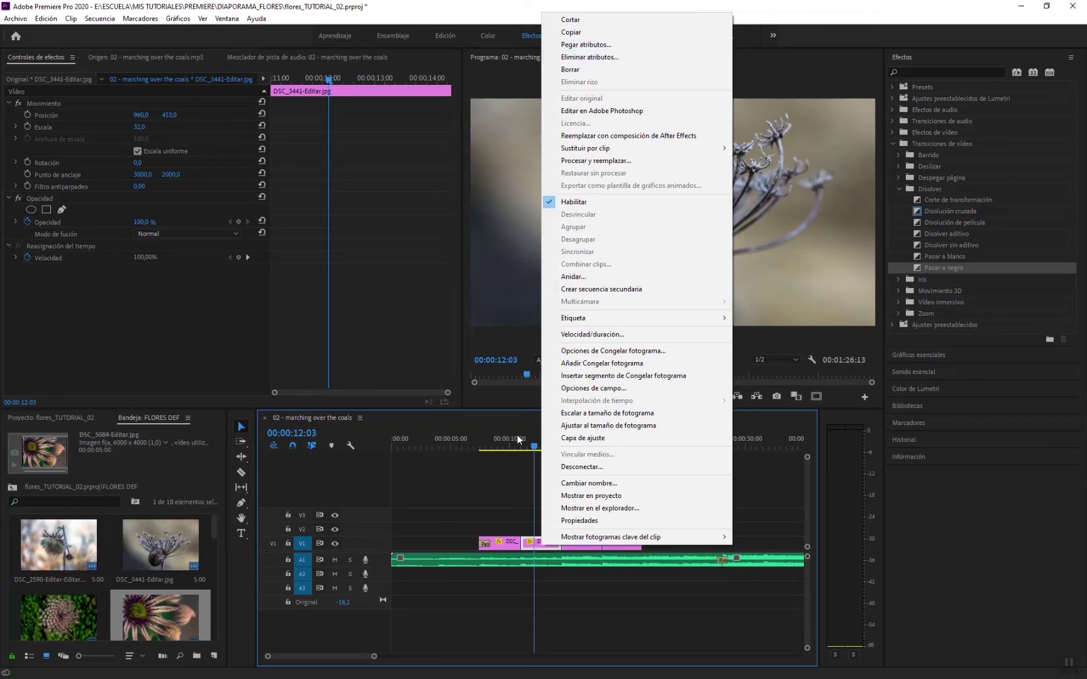
left_click(509, 542)
right_click(507, 543)
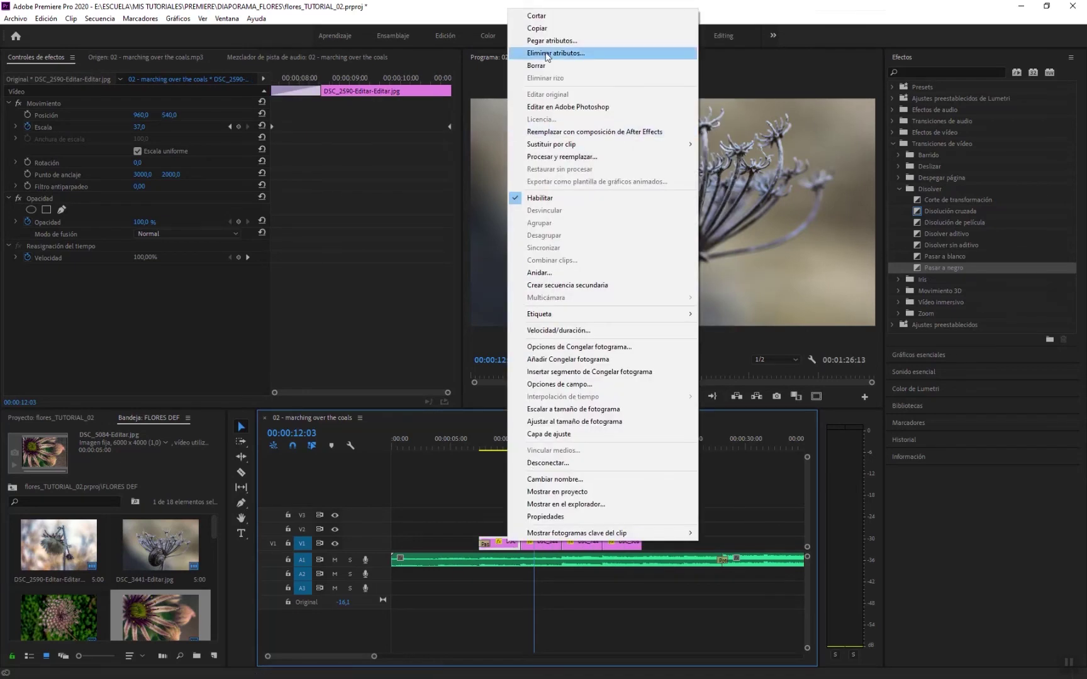
left_click(550, 30)
- Compare the DSC_2590 and DSC_3441 clips, ending with the snail clip selected
left_click(543, 545)
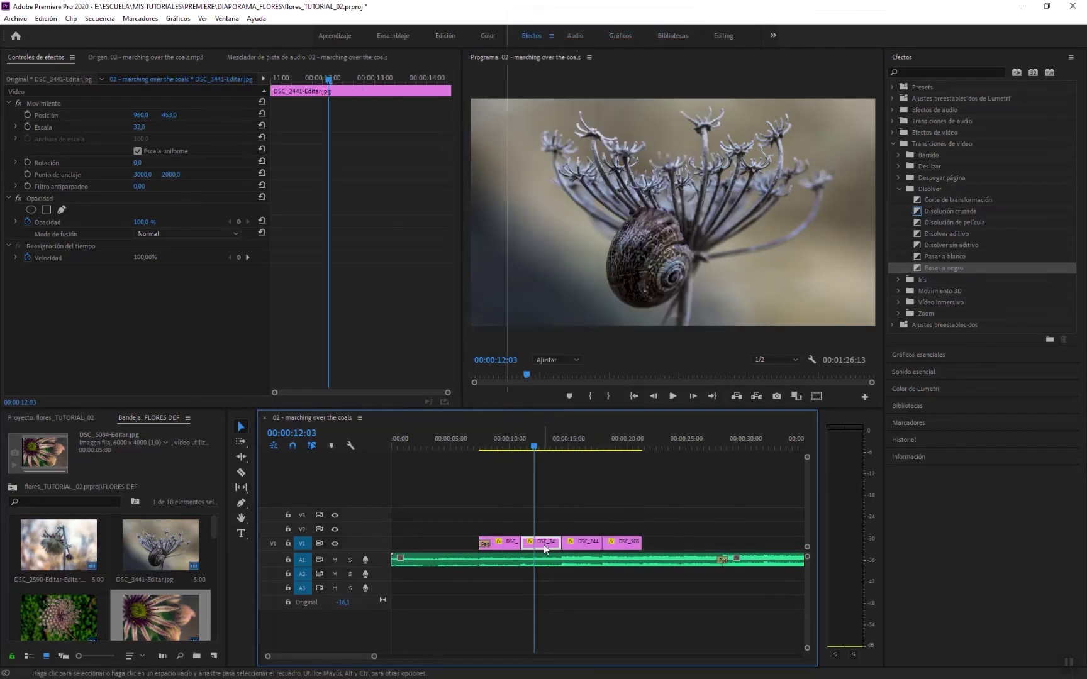
left_click(497, 546)
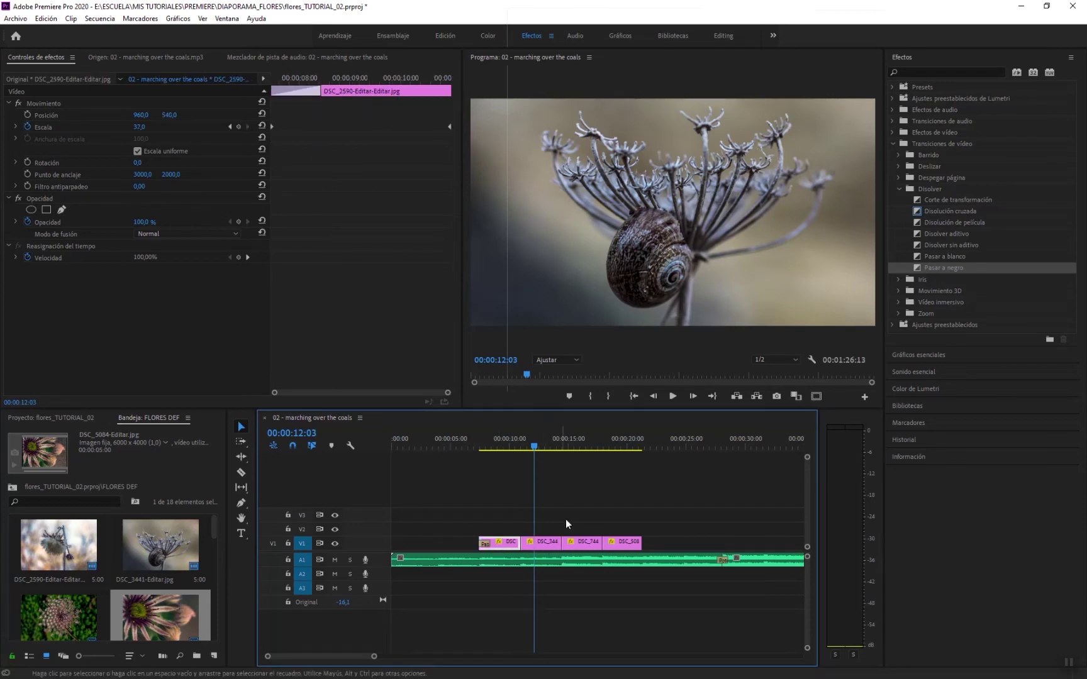
left_click(543, 543)
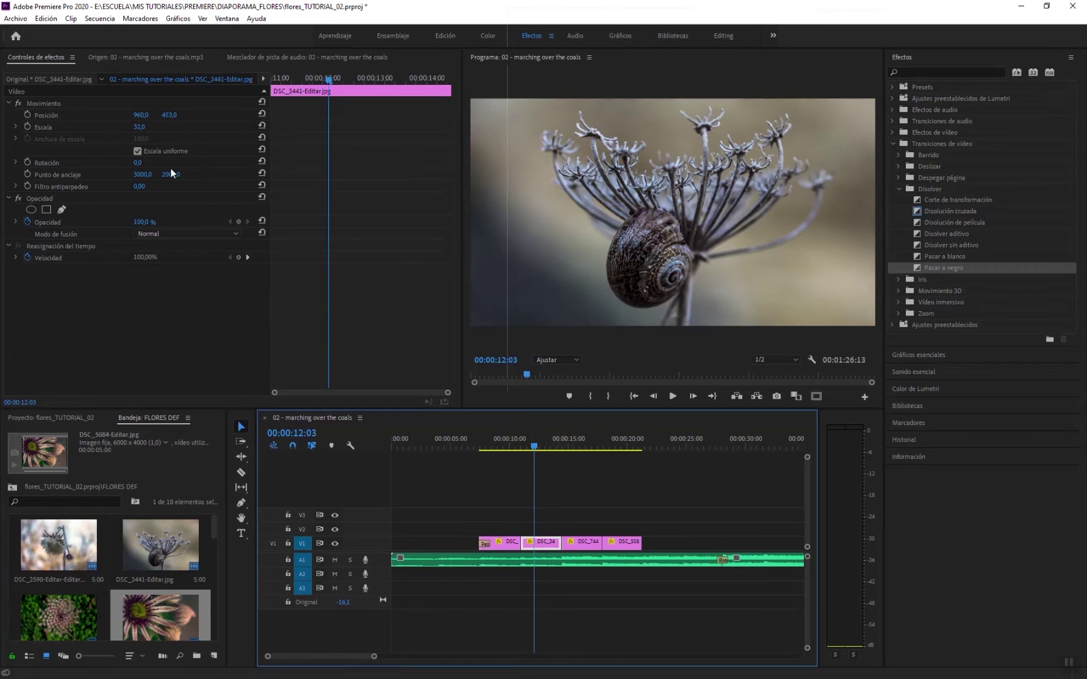
- Paste DSC_2590's Movimiento attributes onto the DSC_3441 snail clip
right_click(536, 544)
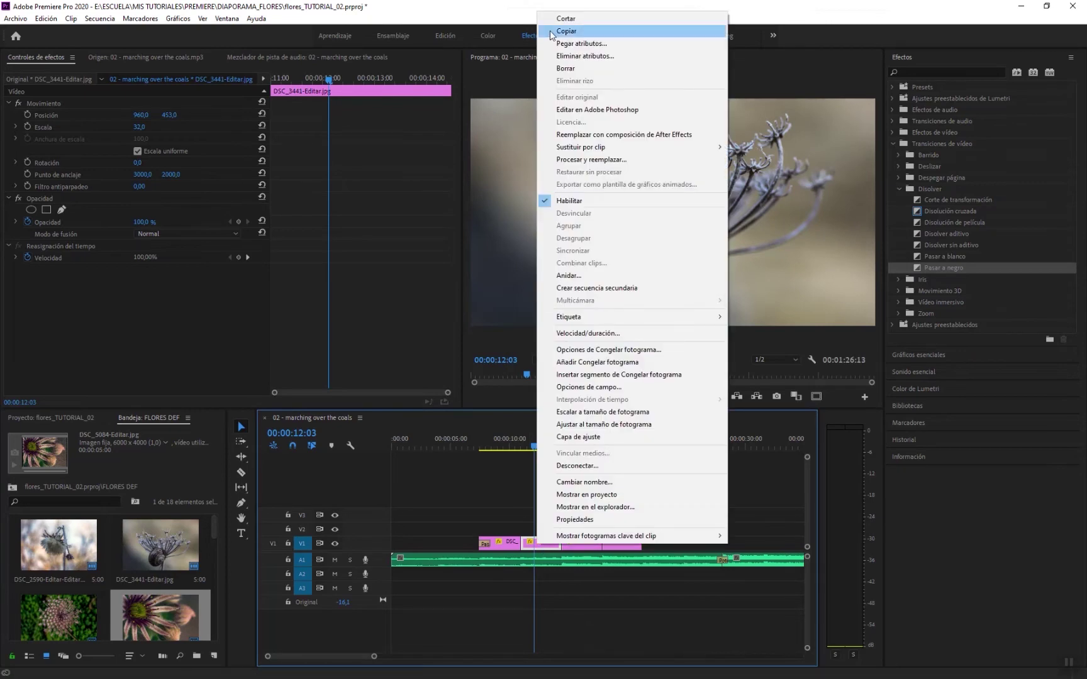
left_click(570, 44)
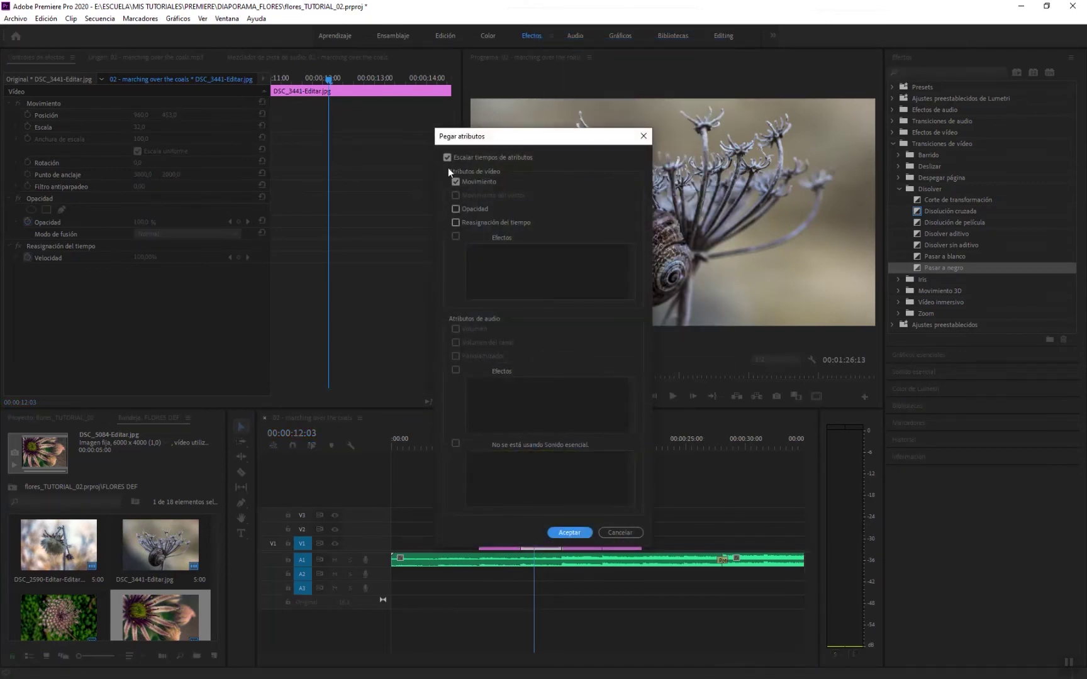
left_click(568, 533)
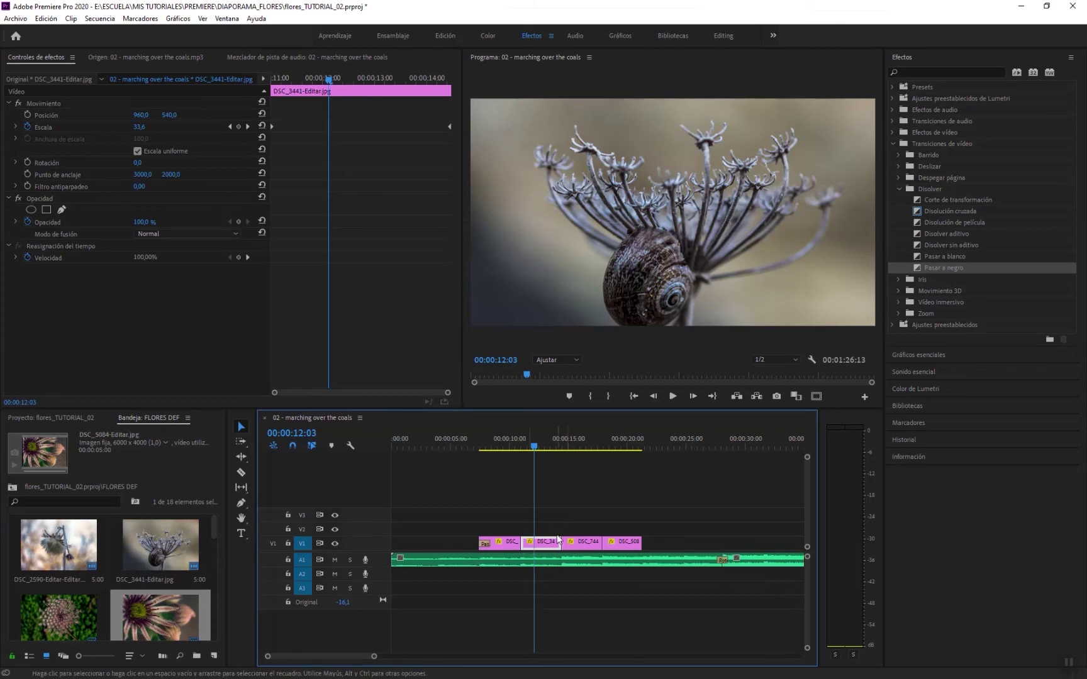
left_click(480, 445)
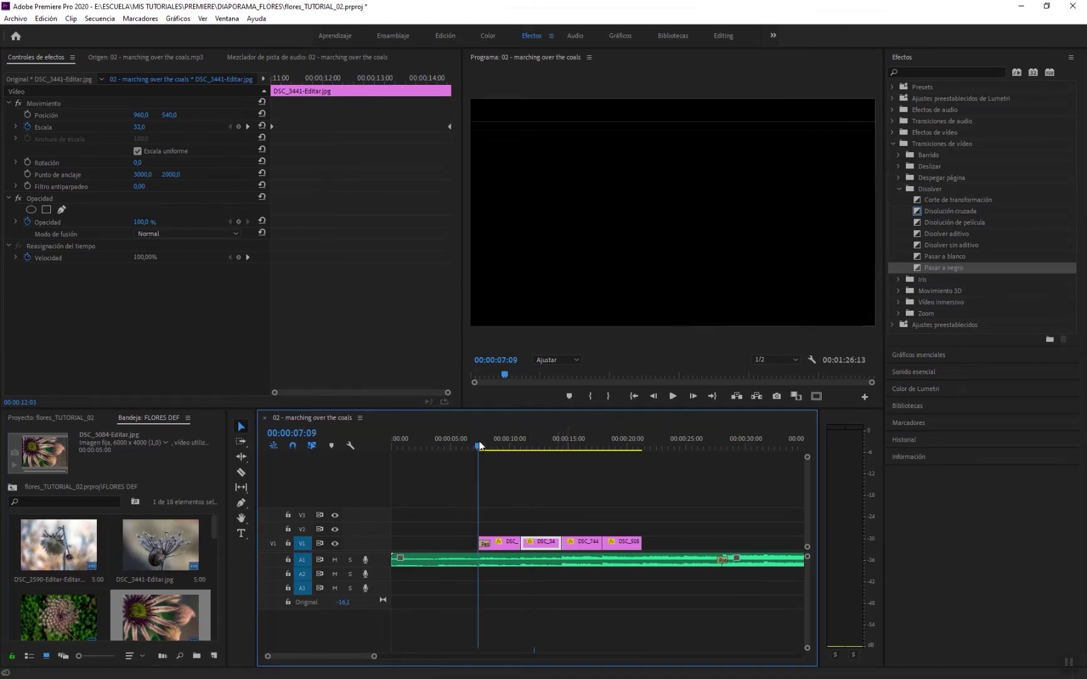
key("space")
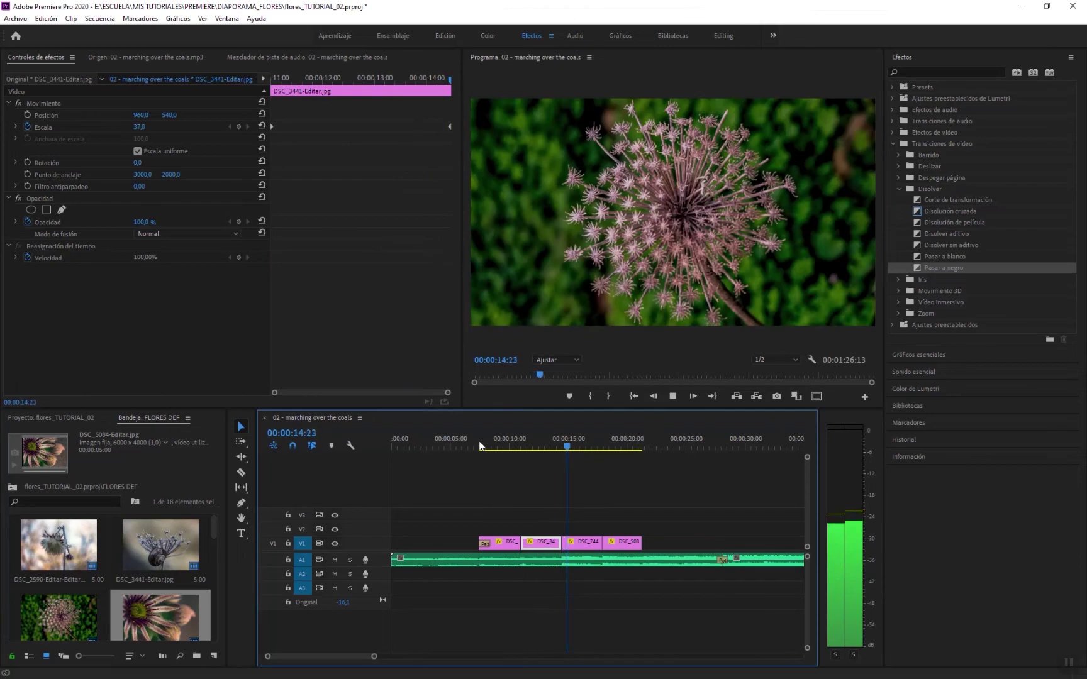
left_click_drag(571, 447, 539, 448)
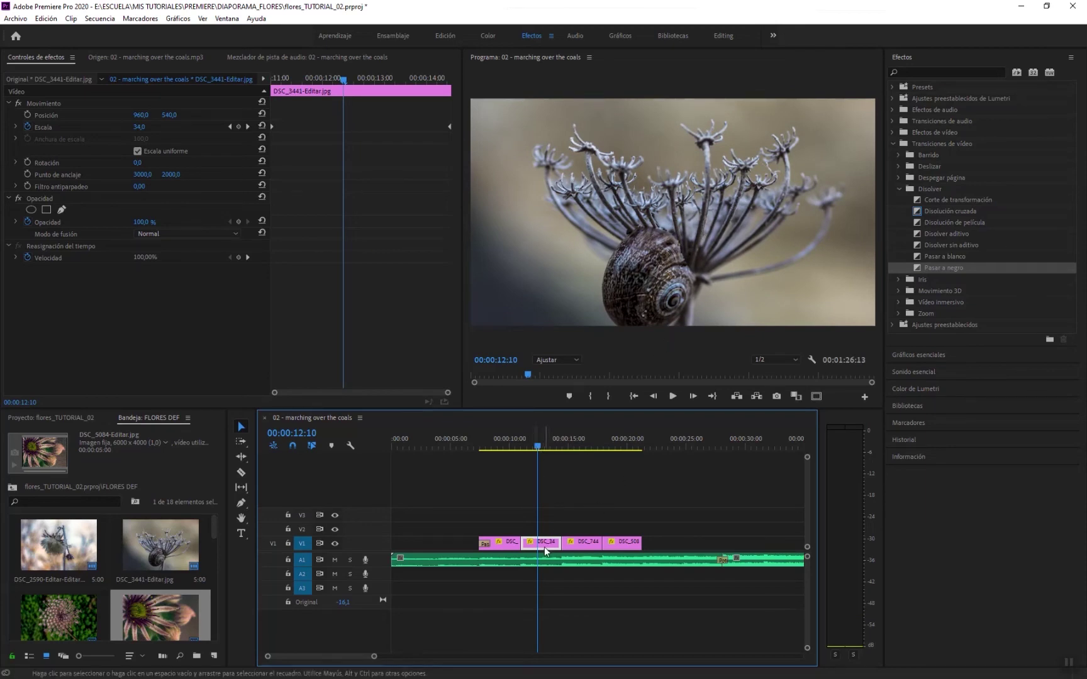
- Animate the snail's Position Y from 540 at clip start to about 430 at clip end, and preview
left_click(27, 116)
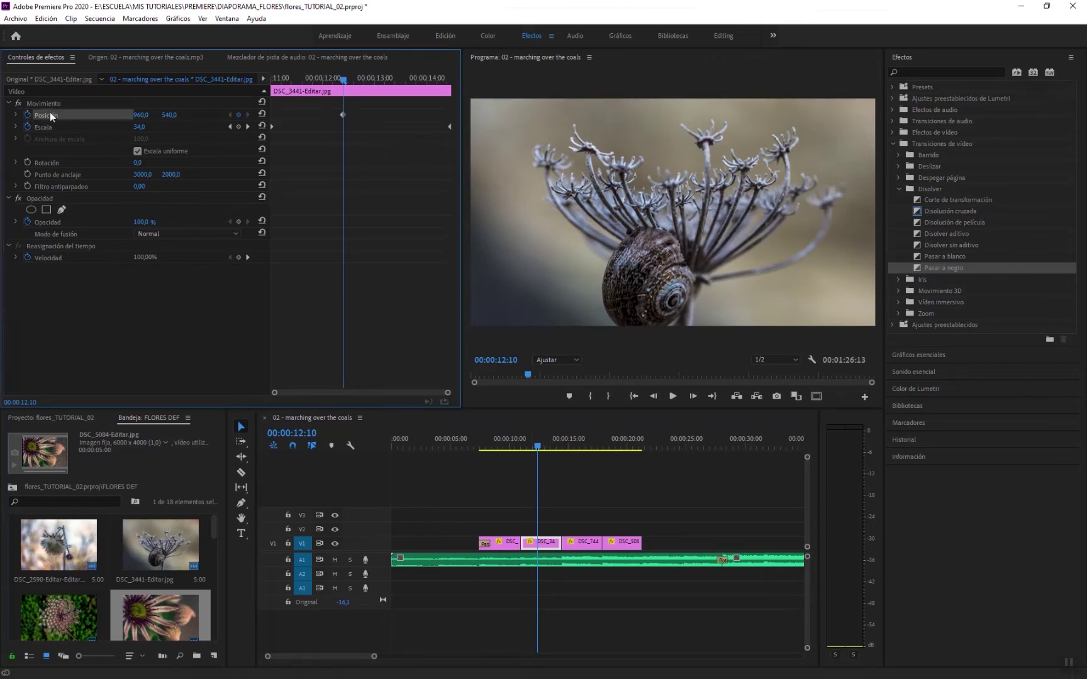
left_click_drag(336, 115, 272, 118)
left_click_drag(299, 78, 451, 93)
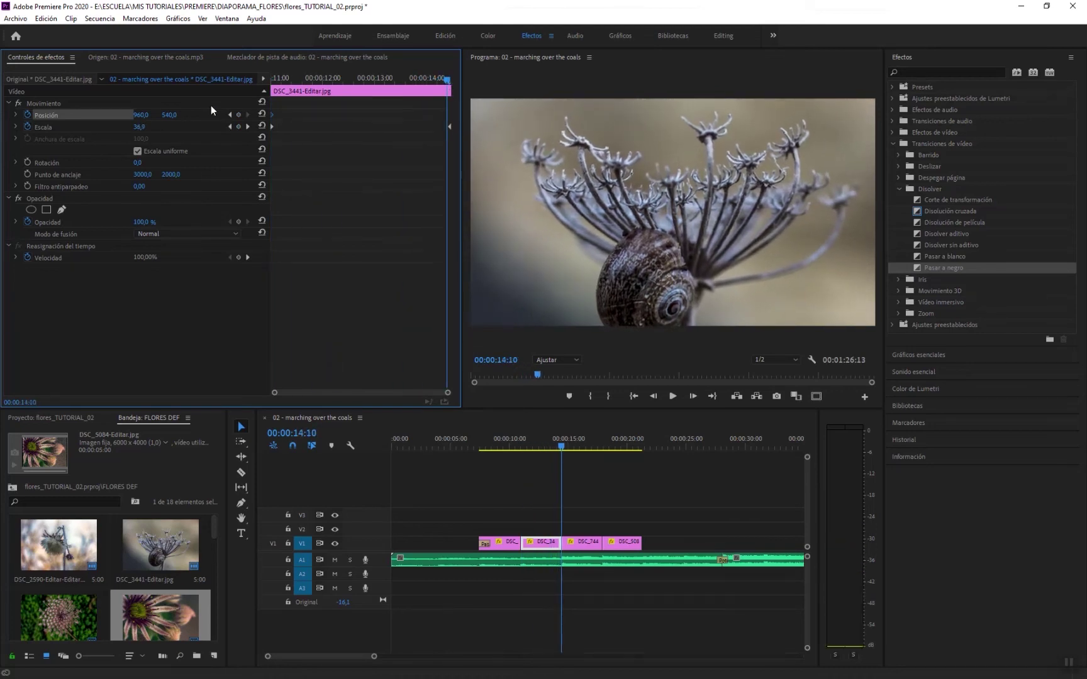
left_click_drag(172, 115, 102, 115)
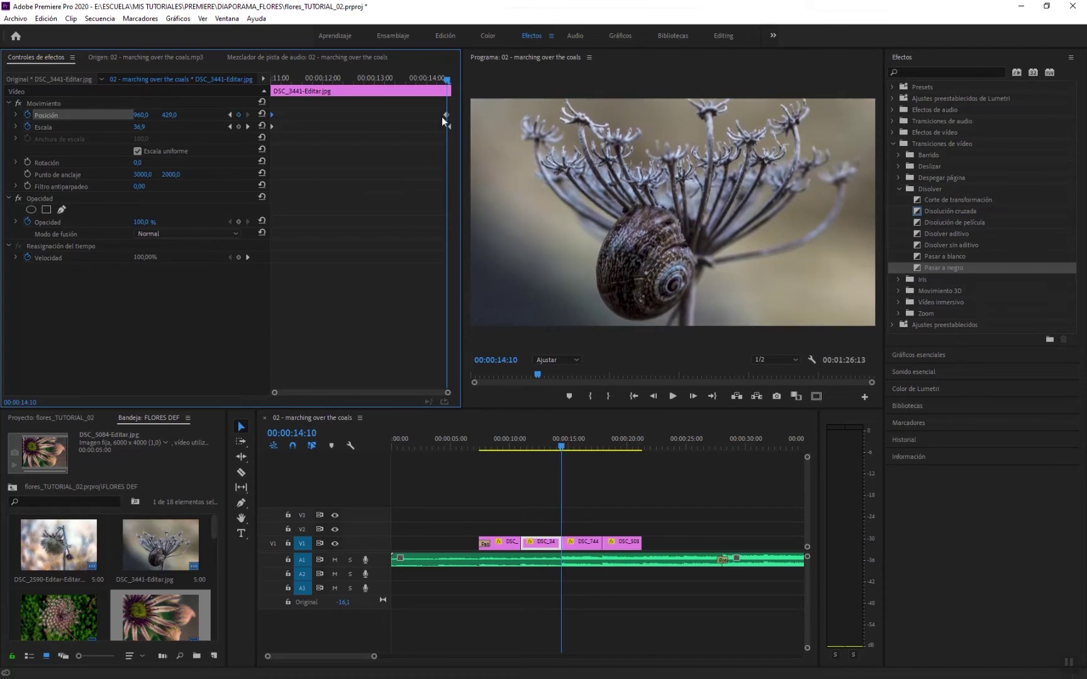
left_click_drag(446, 114, 453, 117)
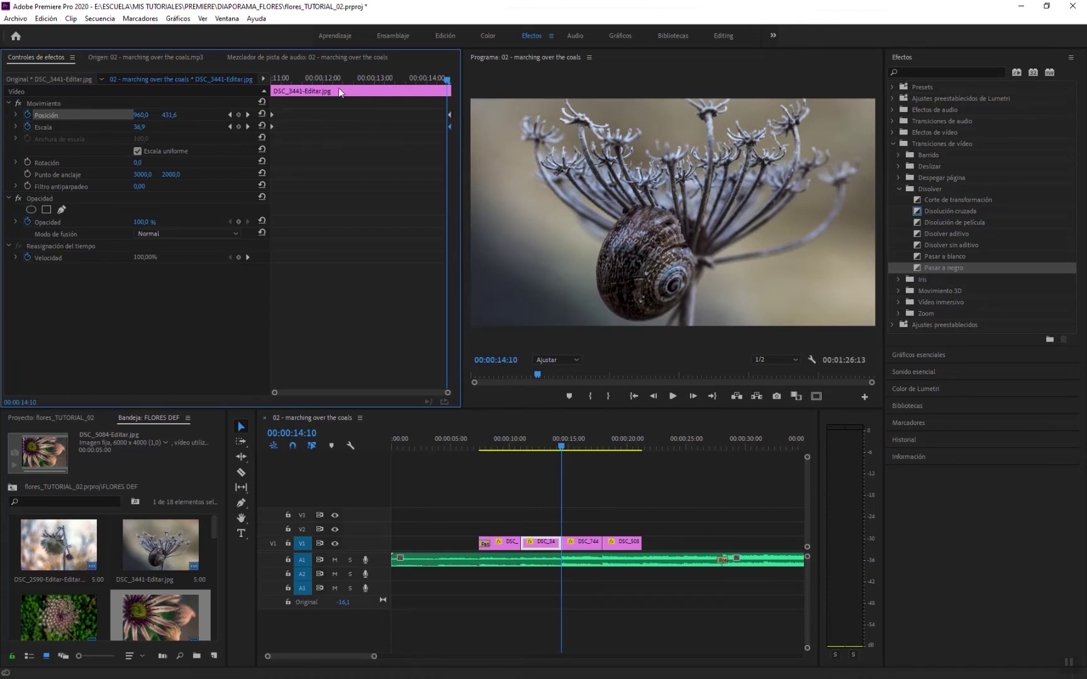
left_click_drag(307, 77, 259, 85)
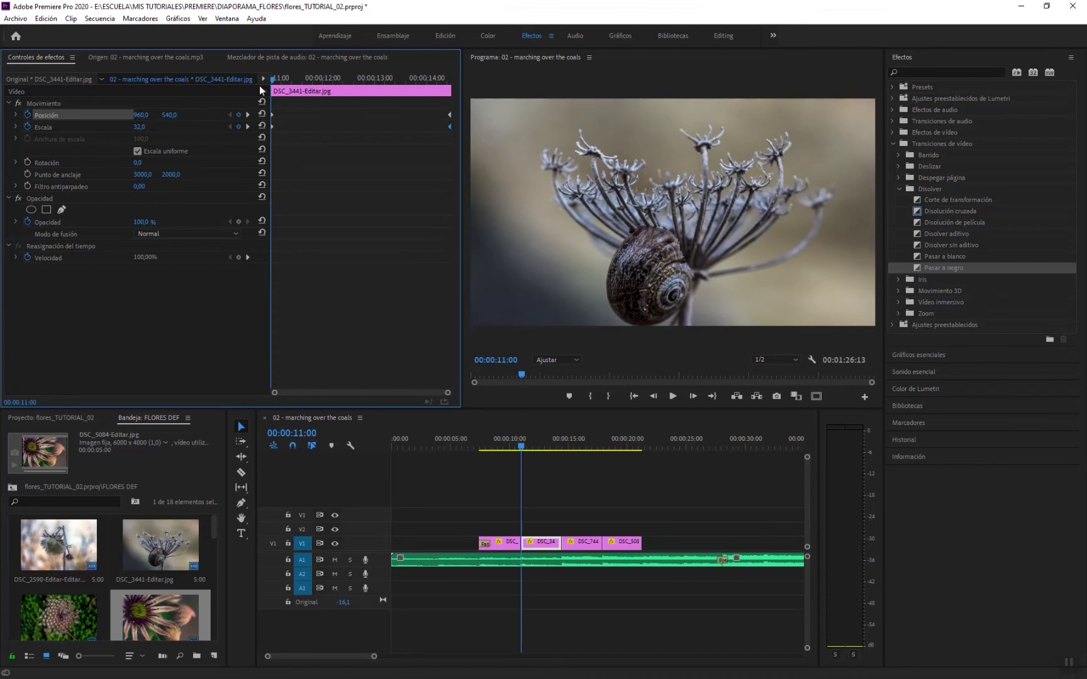
left_click(470, 442)
key("space")
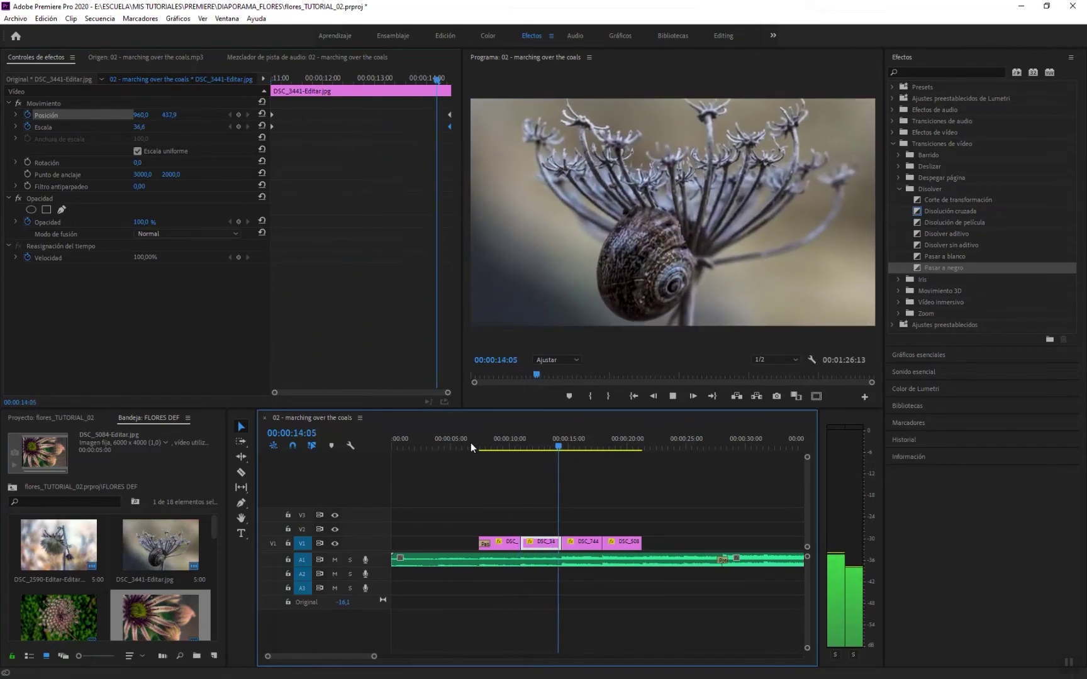
- Stop playback and paste the copied Movimiento attributes onto the DSC_7443 pink flower clip
key("space")
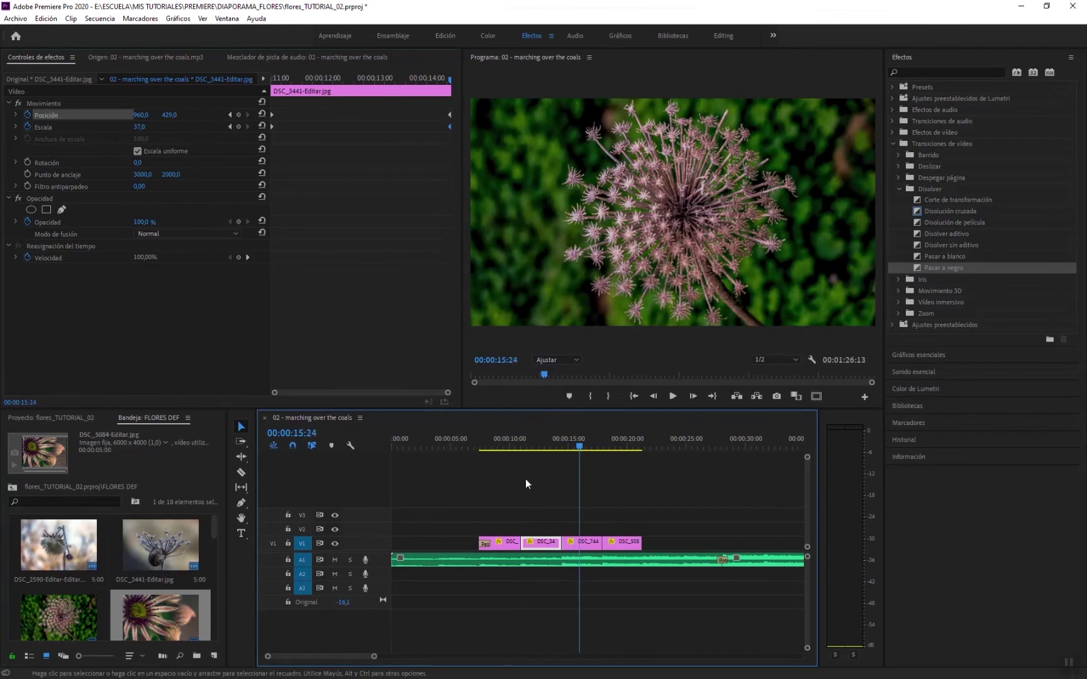
right_click(574, 544)
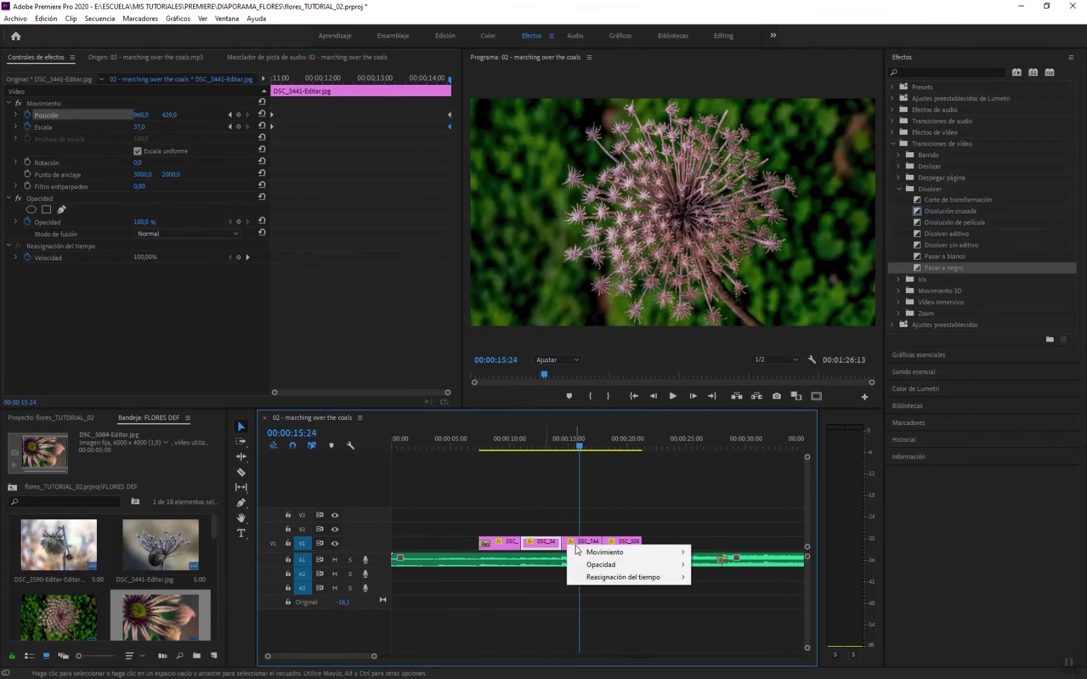
left_click(583, 513)
right_click(588, 542)
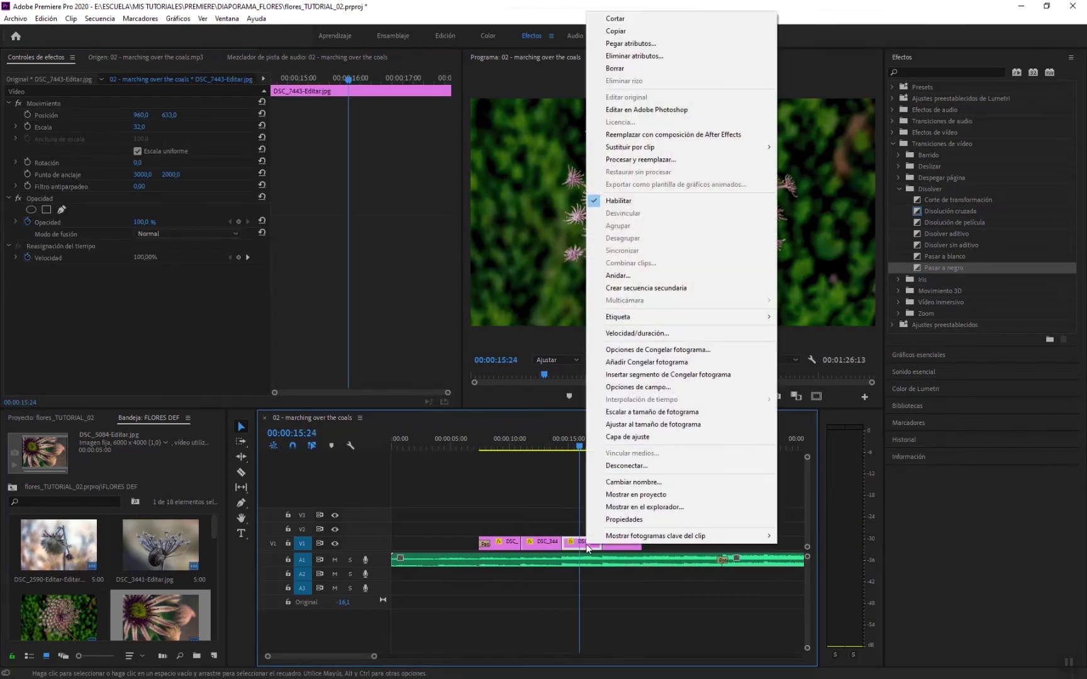
left_click(629, 43)
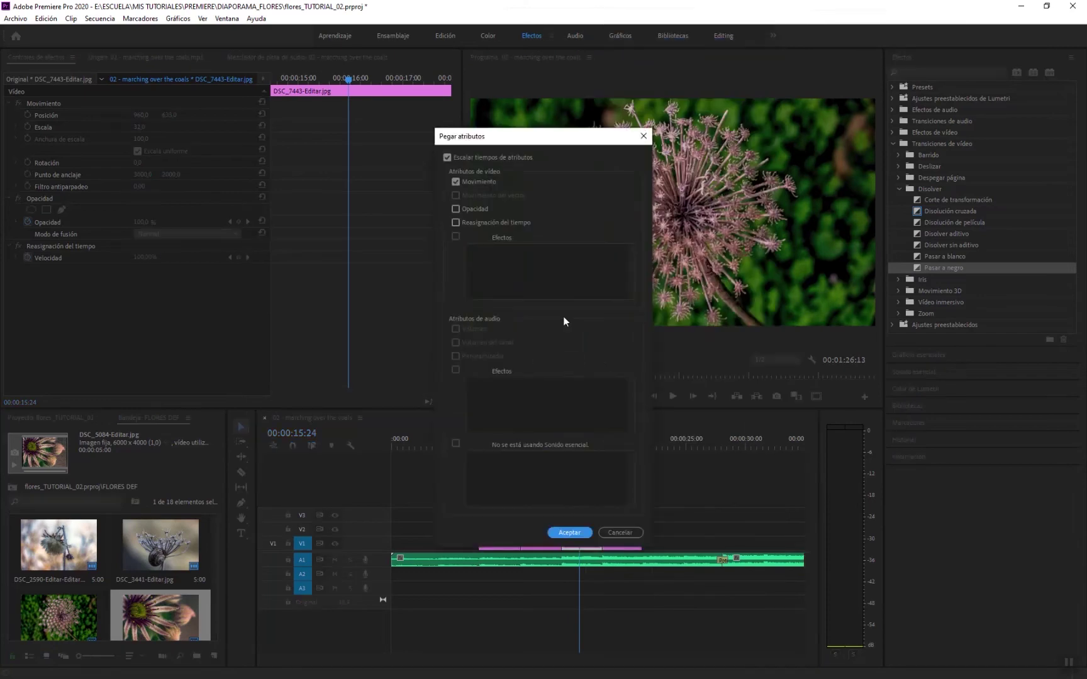
left_click(561, 534)
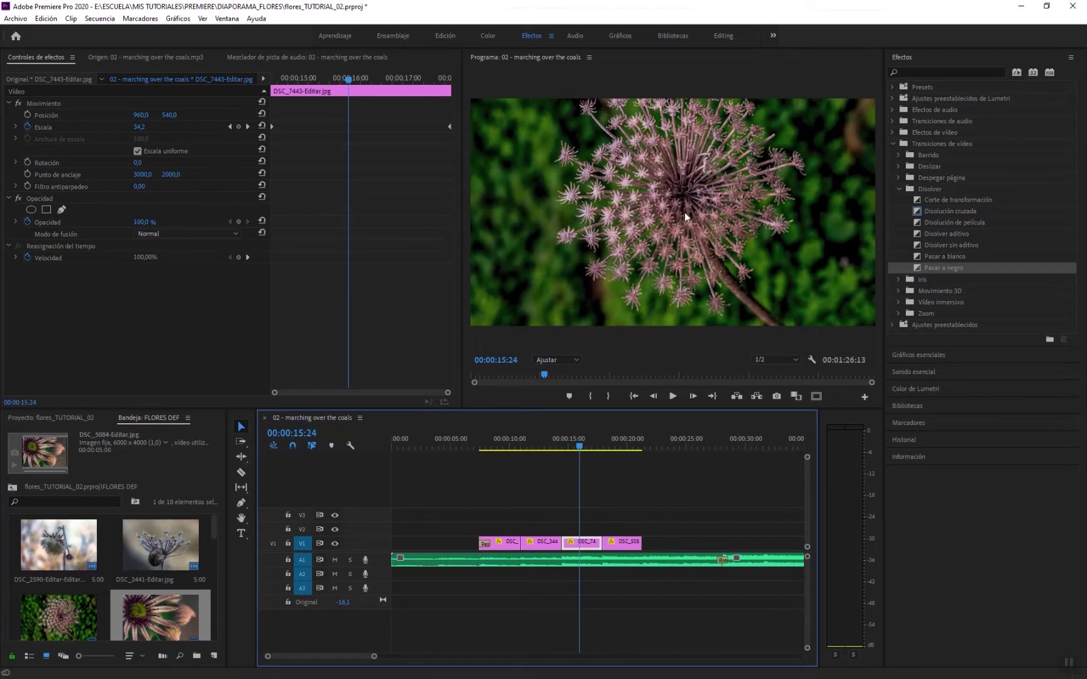
- Move the pink flower DSC_7443 down to Position Y 617 and keyframe its Position at the clip start
left_click_drag(293, 80, 267, 80)
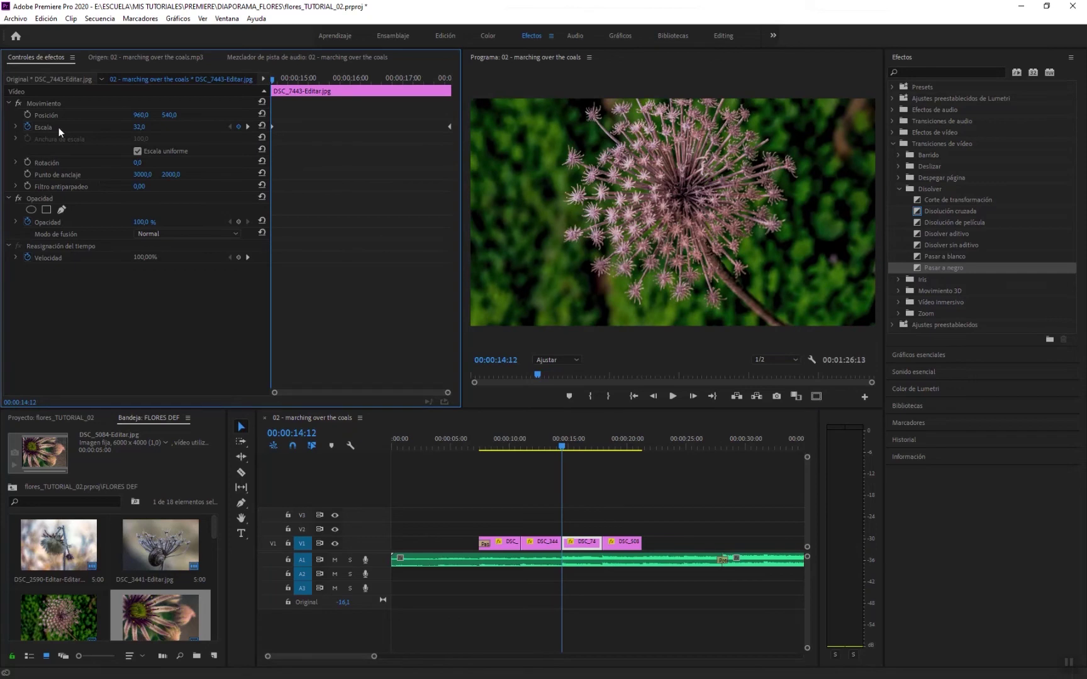
left_click_drag(168, 115, 217, 115)
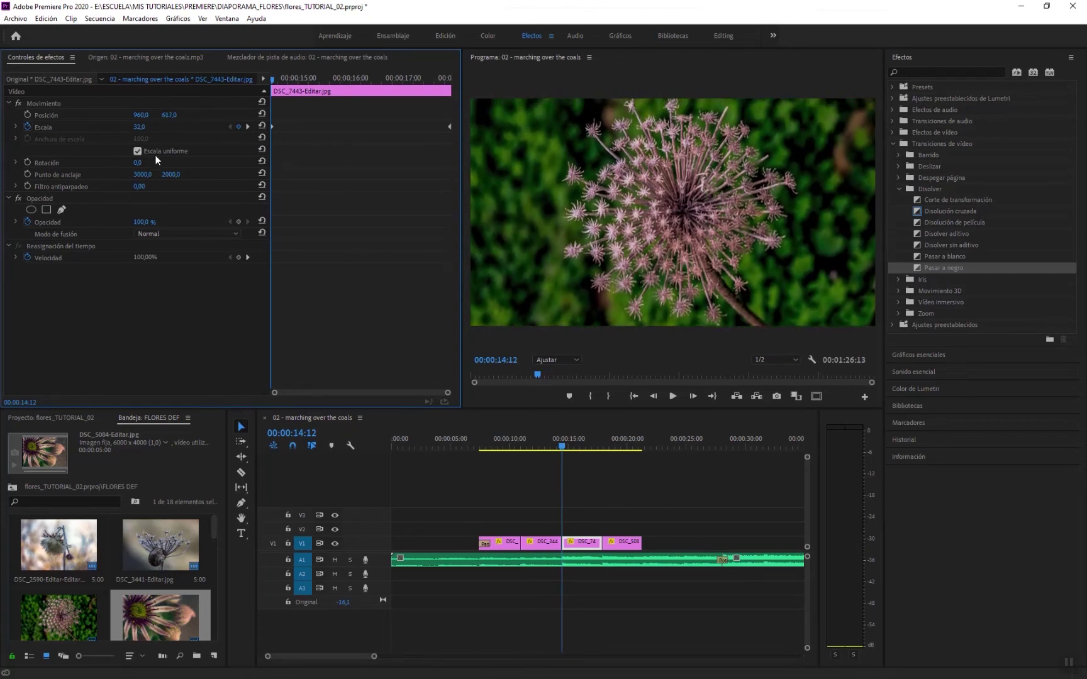
left_click(27, 115)
left_click(77, 117)
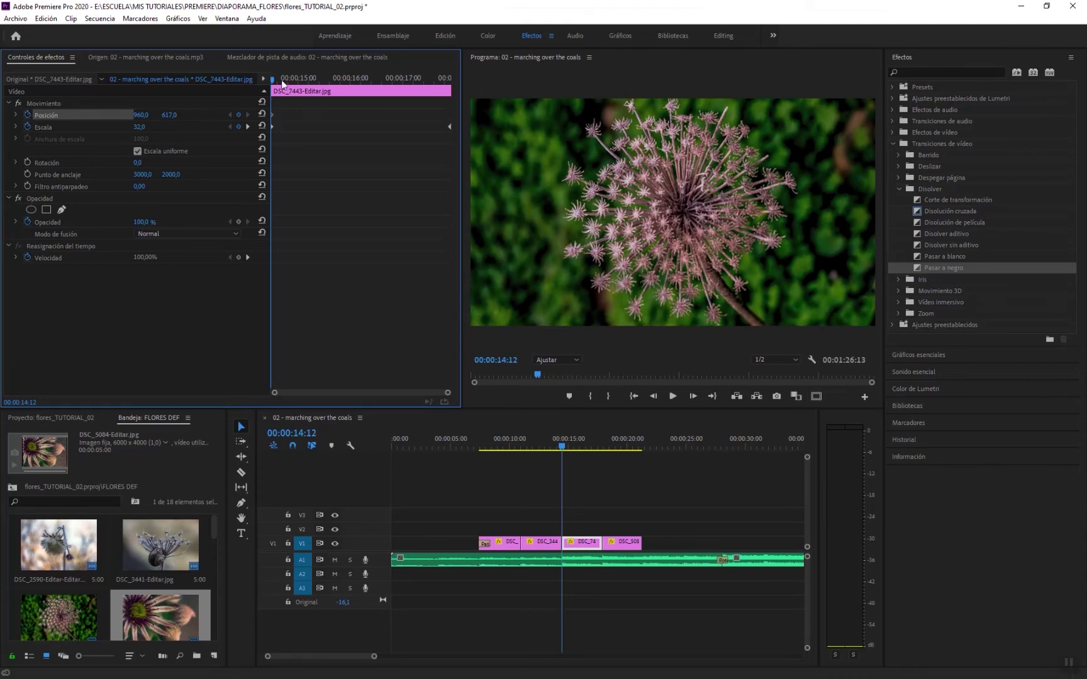
- Keyframe Rotation so the flower turns to 7.6° by the clip's end, then return to 00:00:07:05
mouse_move(273, 80)
left_mouse_down()
mouse_move(456, 88)
mouse_move(268, 100)
left_mouse_up()
left_click(27, 163)
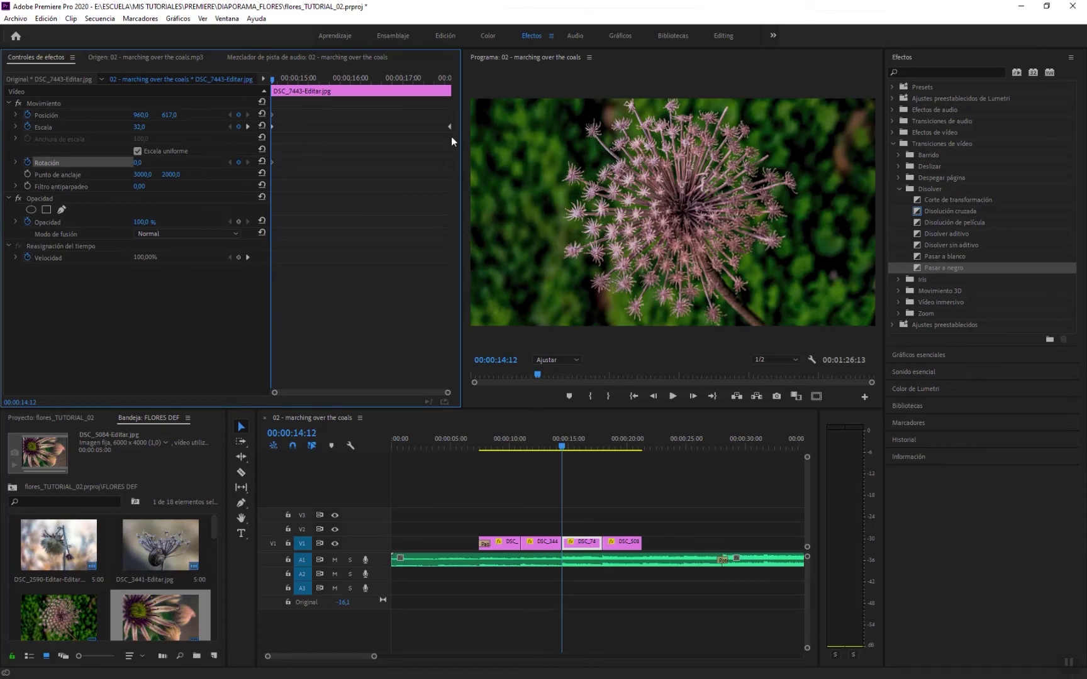
left_click_drag(422, 79, 443, 79)
left_click_drag(137, 163, 142, 162)
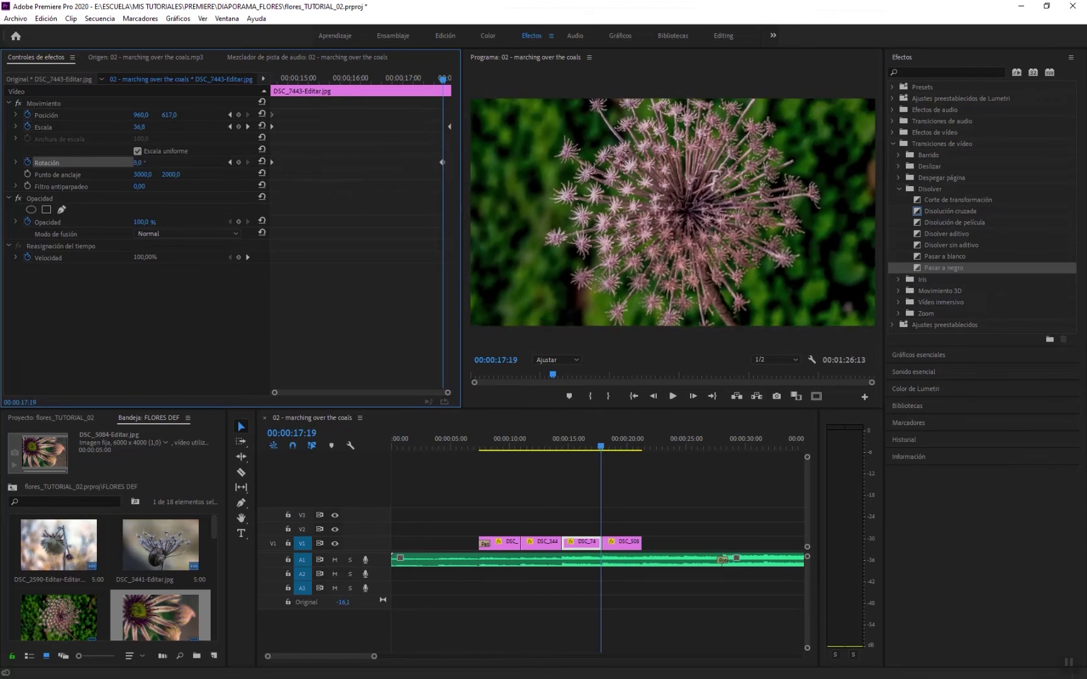
left_click_drag(444, 162, 447, 161)
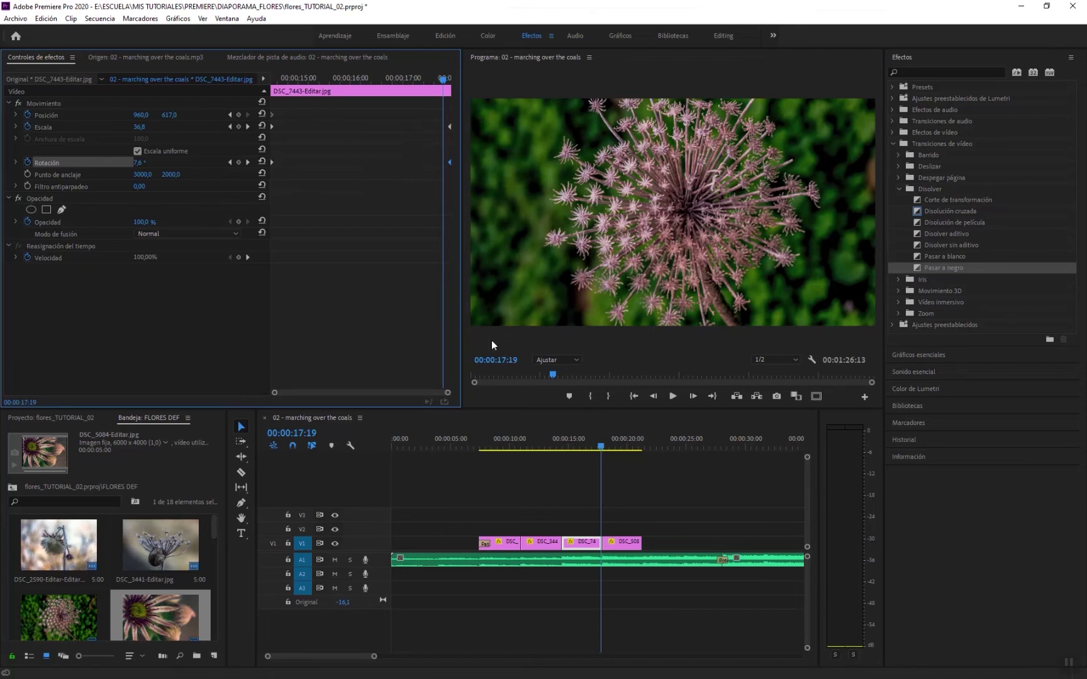
left_click(477, 442)
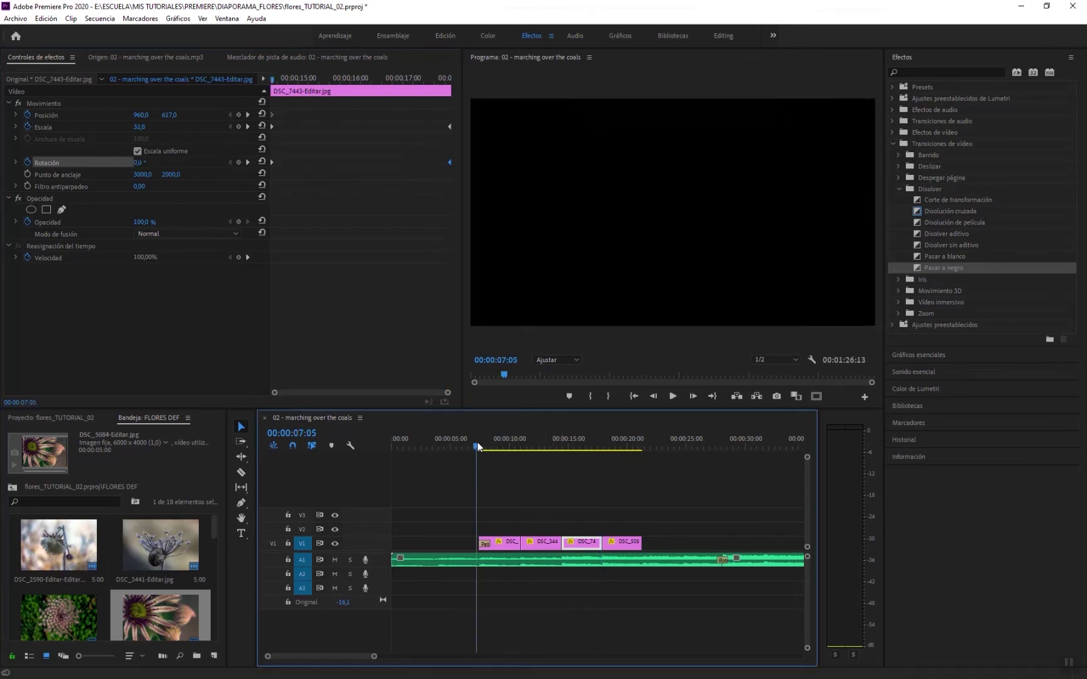
- Play the slideshow from about 7 seconds to 19:14, then select the first photo clip DSC_2590
key("space")
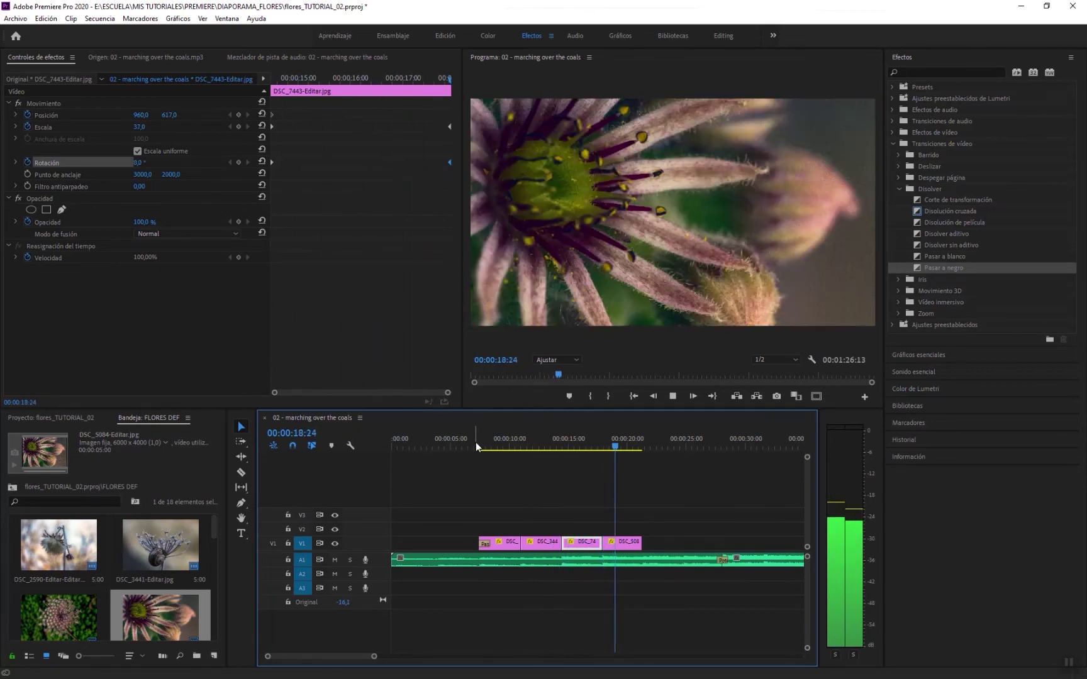
key("space")
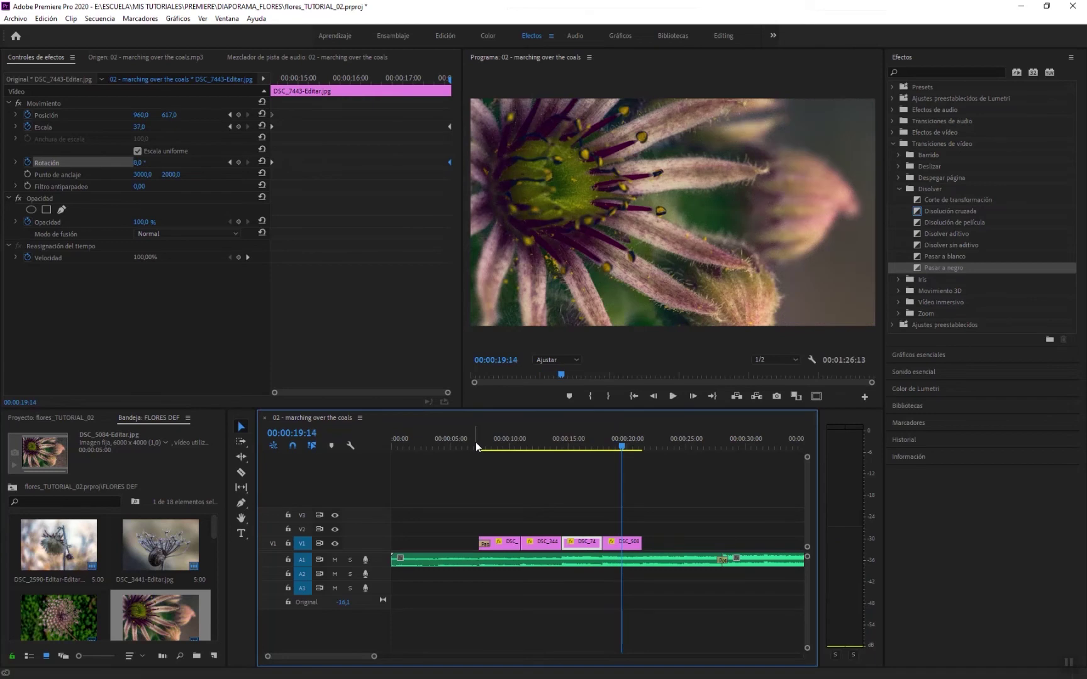
left_click(504, 543)
- Copy DSC_2590 and paste its Movimiento attributes onto DSC_5084, then scrub to check the zoom
right_click(509, 544)
left_click(533, 33)
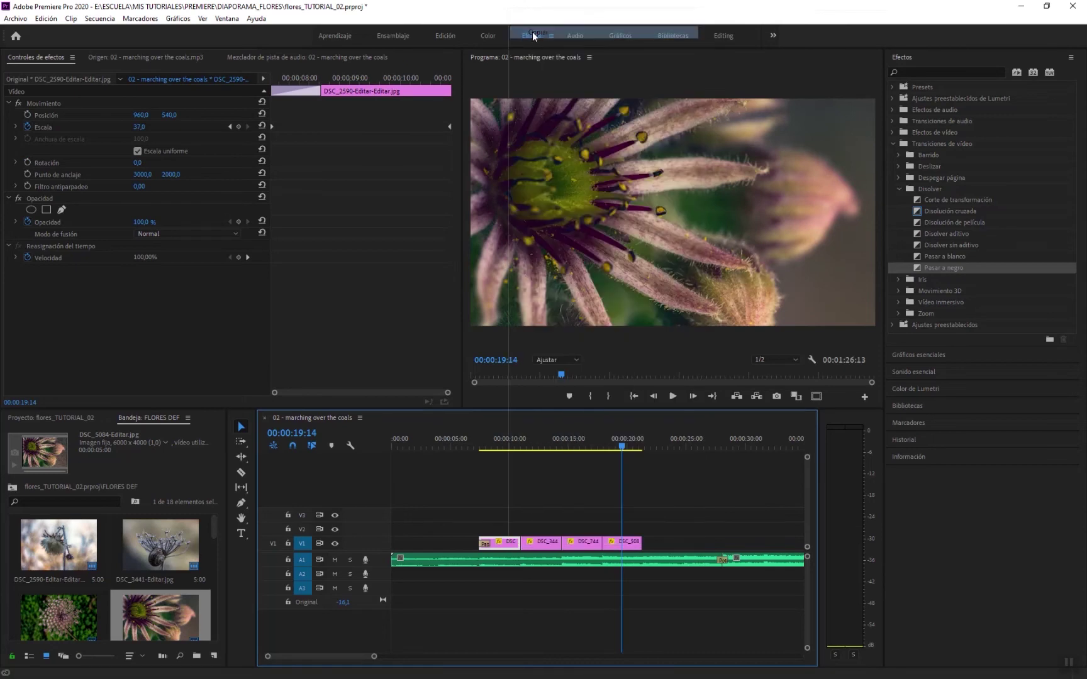
left_click(628, 544)
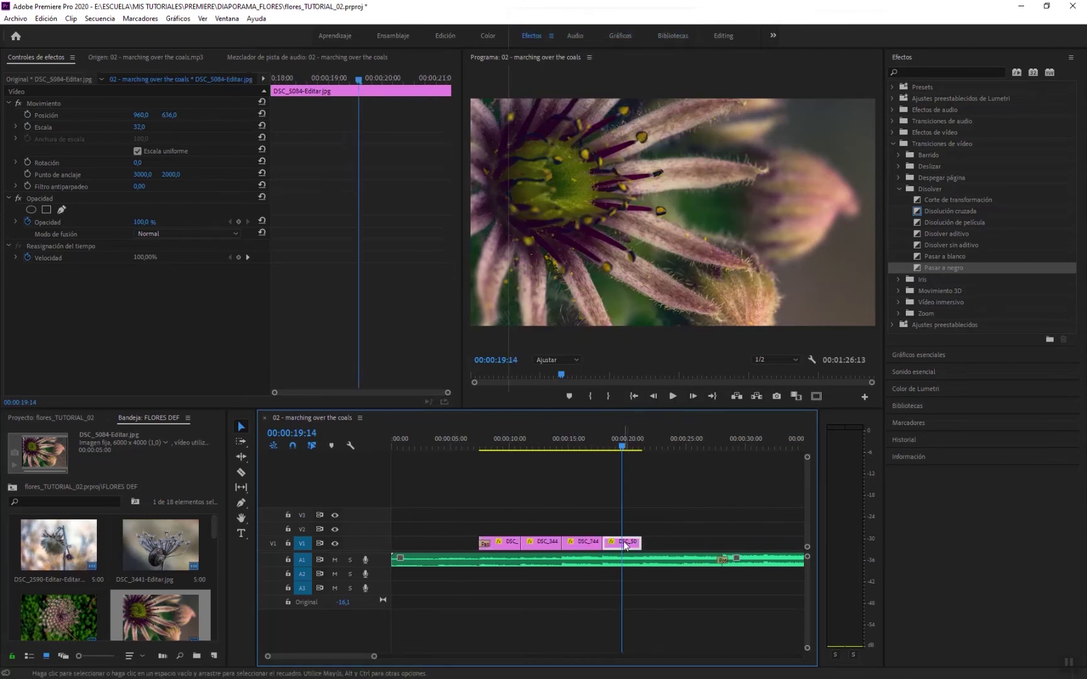
right_click(626, 546)
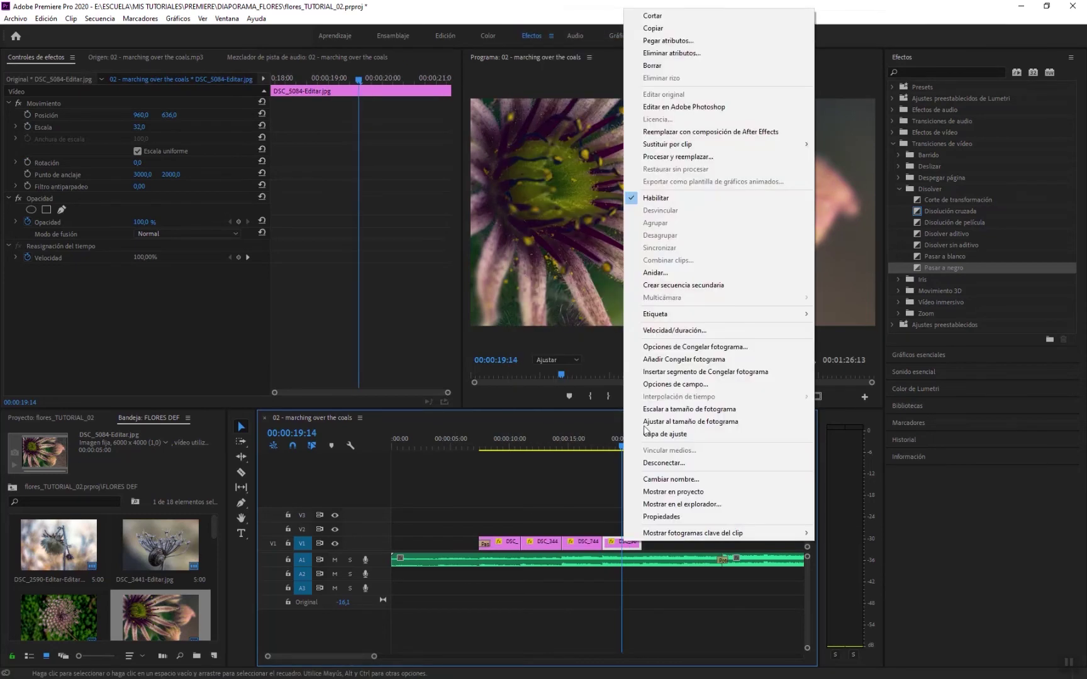
left_click(667, 42)
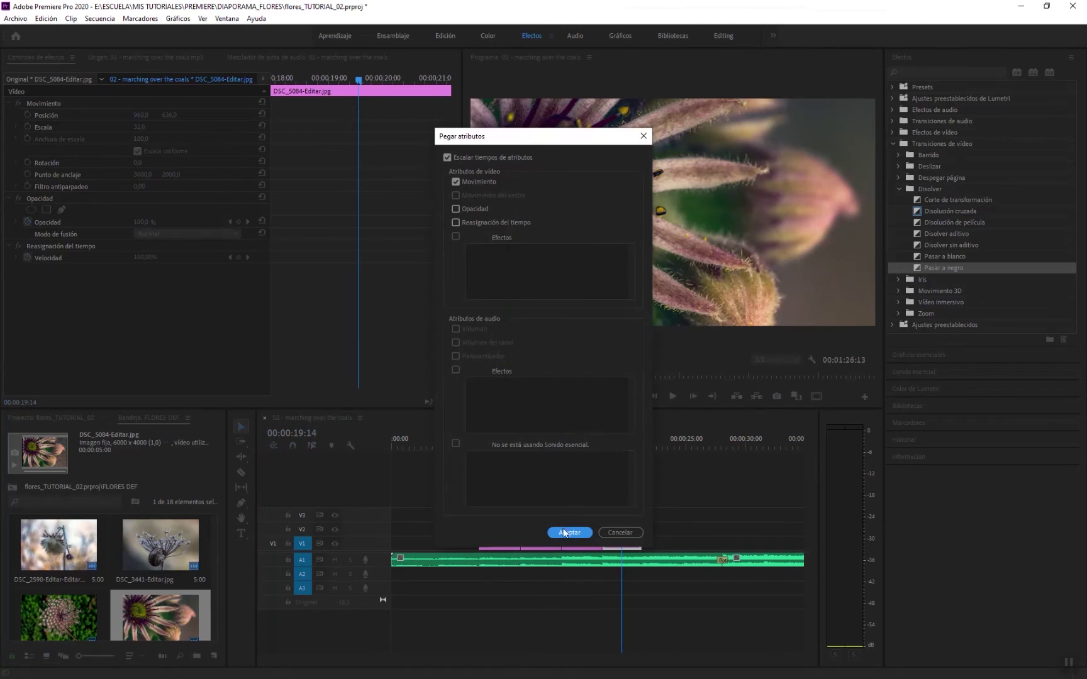
left_click(569, 533)
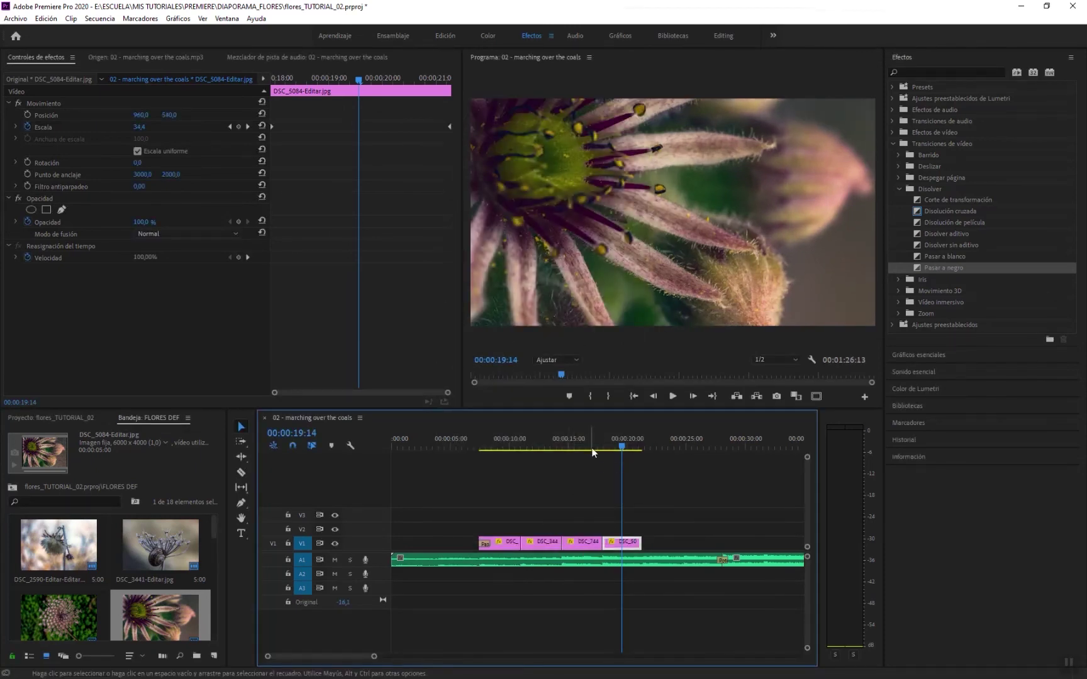
left_click_drag(600, 443, 637, 447)
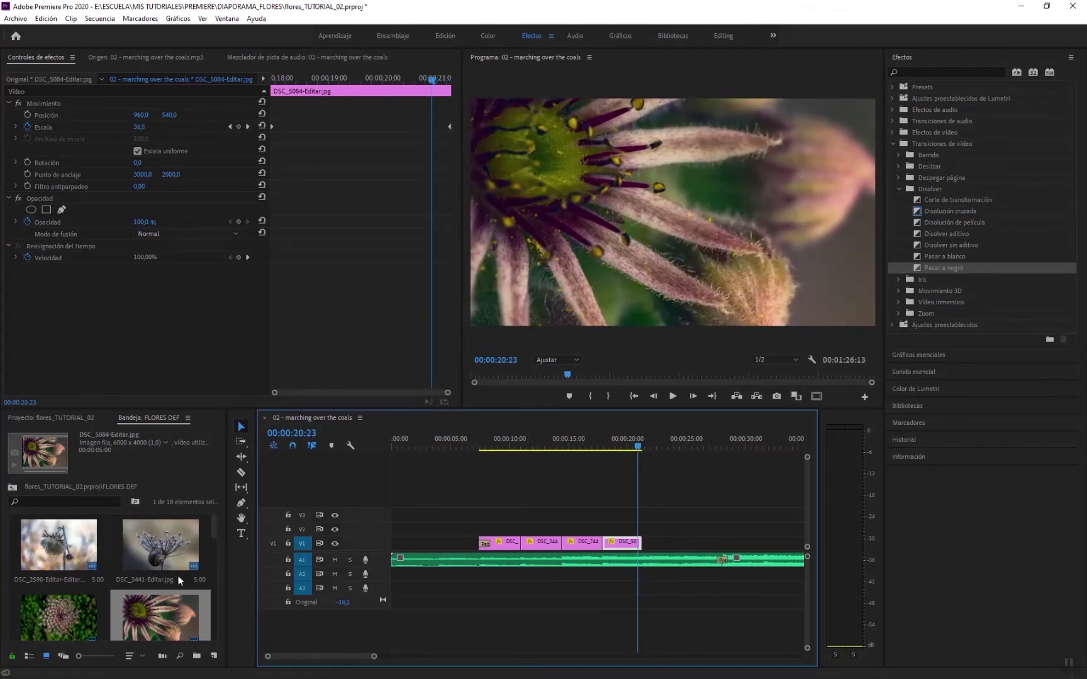
scroll(158, 582, "down", 2)
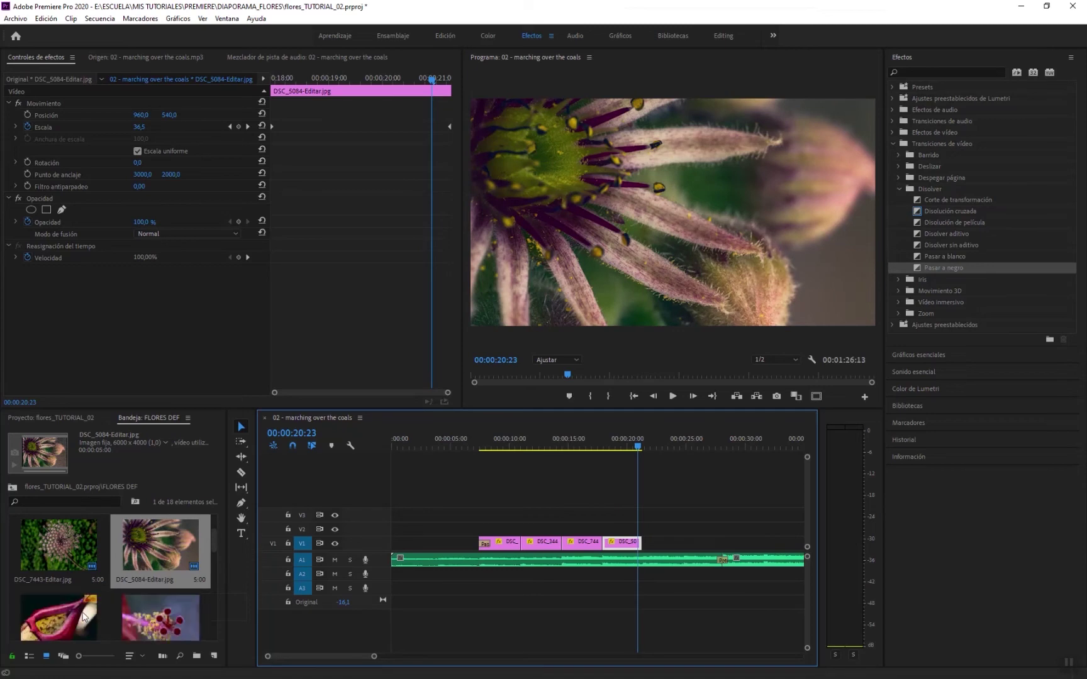
- Place DSC_9780 on V1 after DSC_5084 and paste the copied motion attributes onto it
left_click_drag(50, 625, 649, 542)
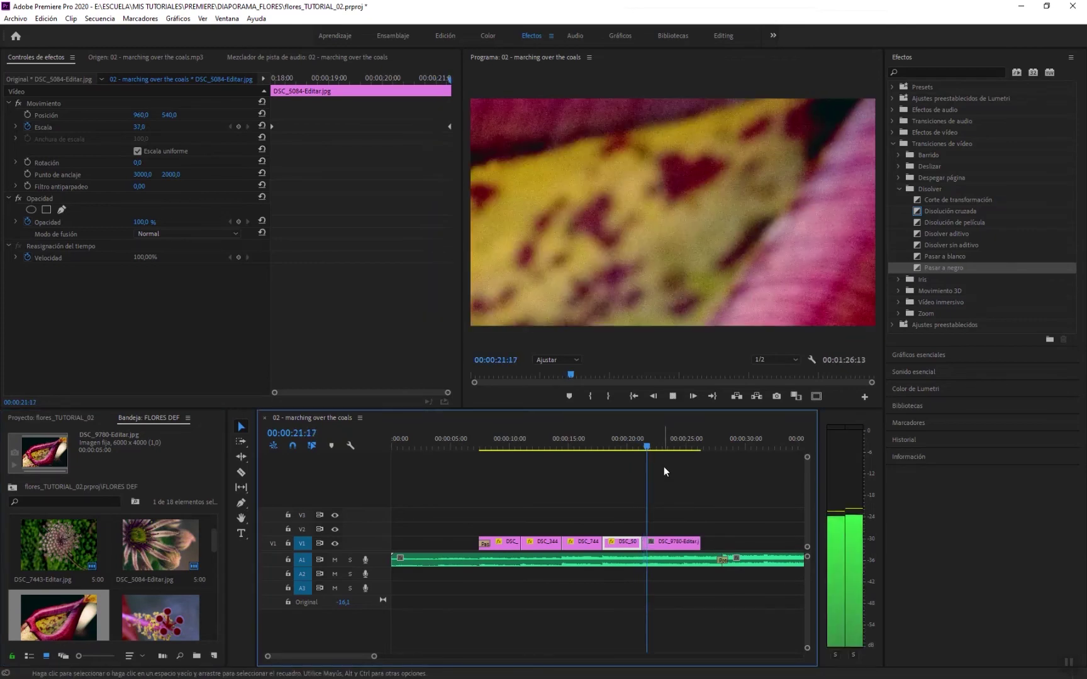
key("space")
right_click(682, 545)
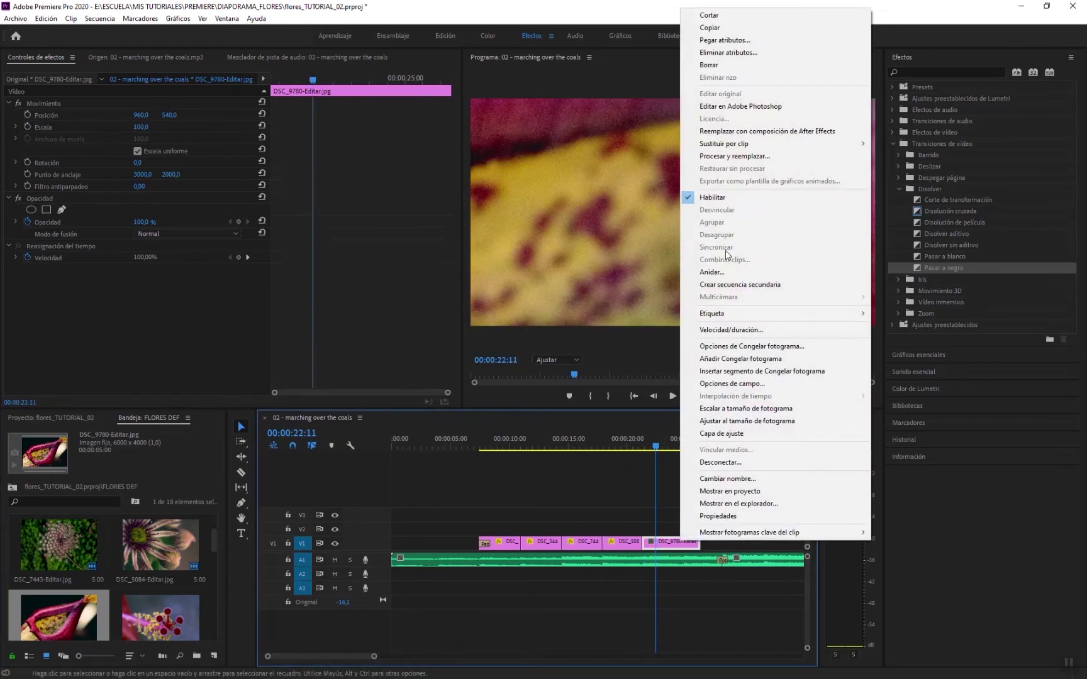
left_click(732, 40)
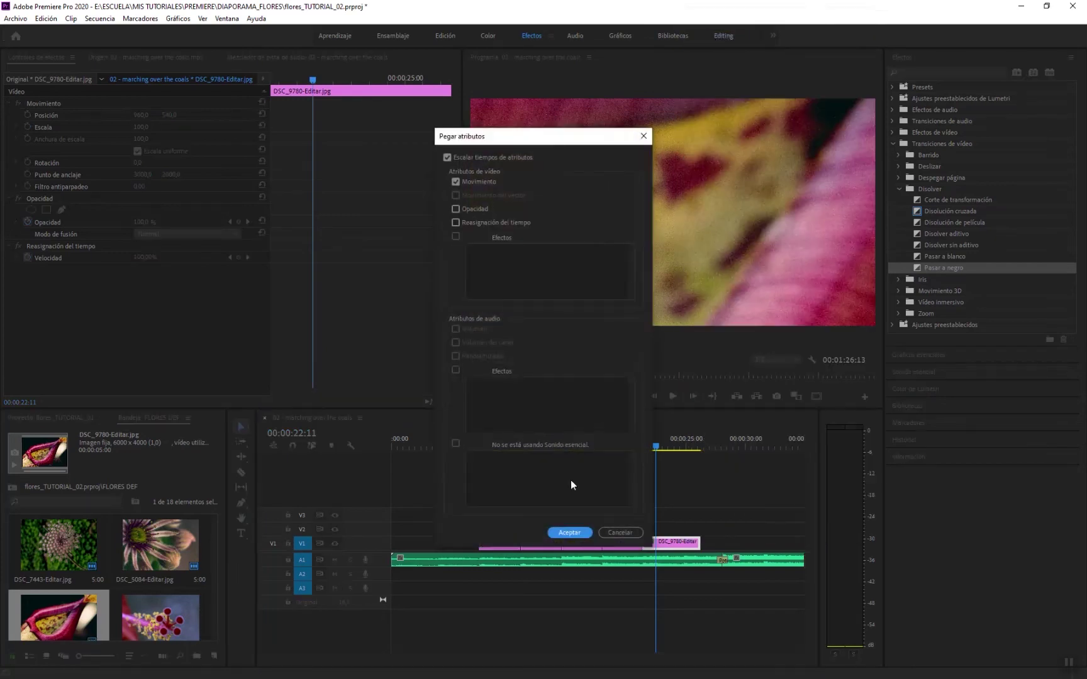
left_click(570, 533)
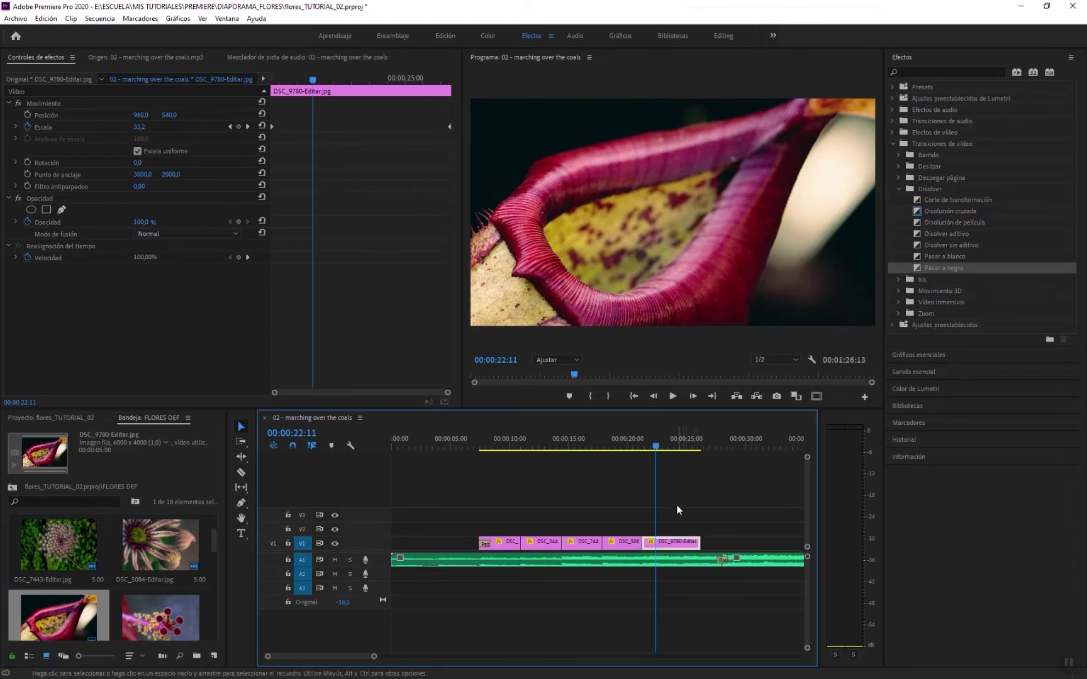
- Preview the zoom, move the final Escala keyframe (scale 37) to 24:20, and trim the clip there
left_click(632, 439)
key("space")
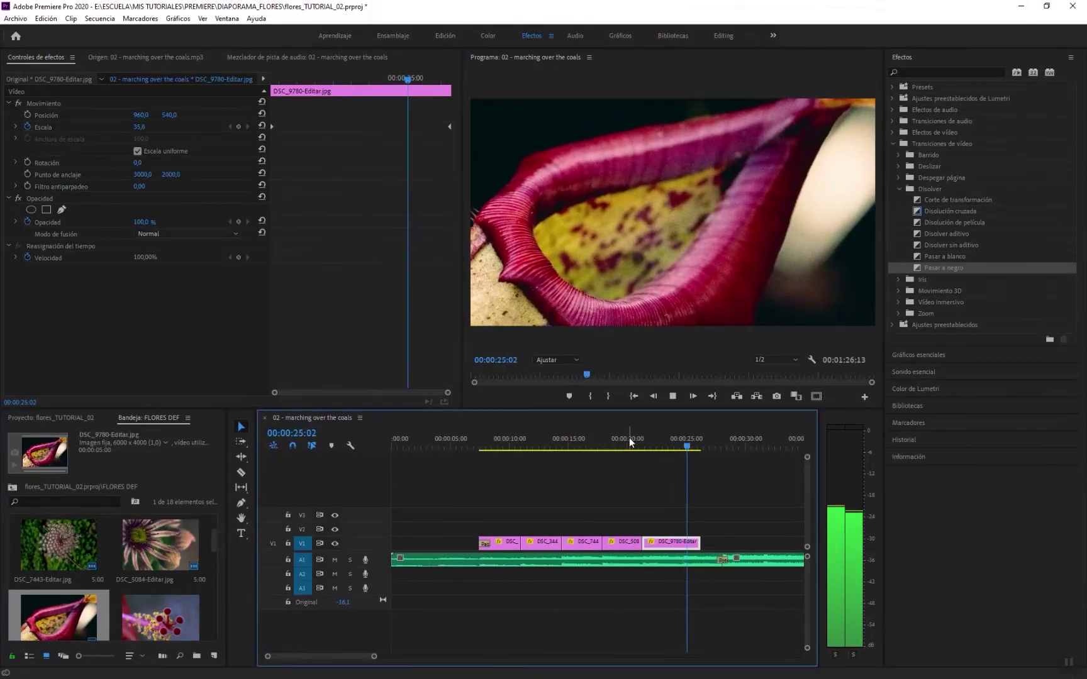
key("space")
left_click(683, 445)
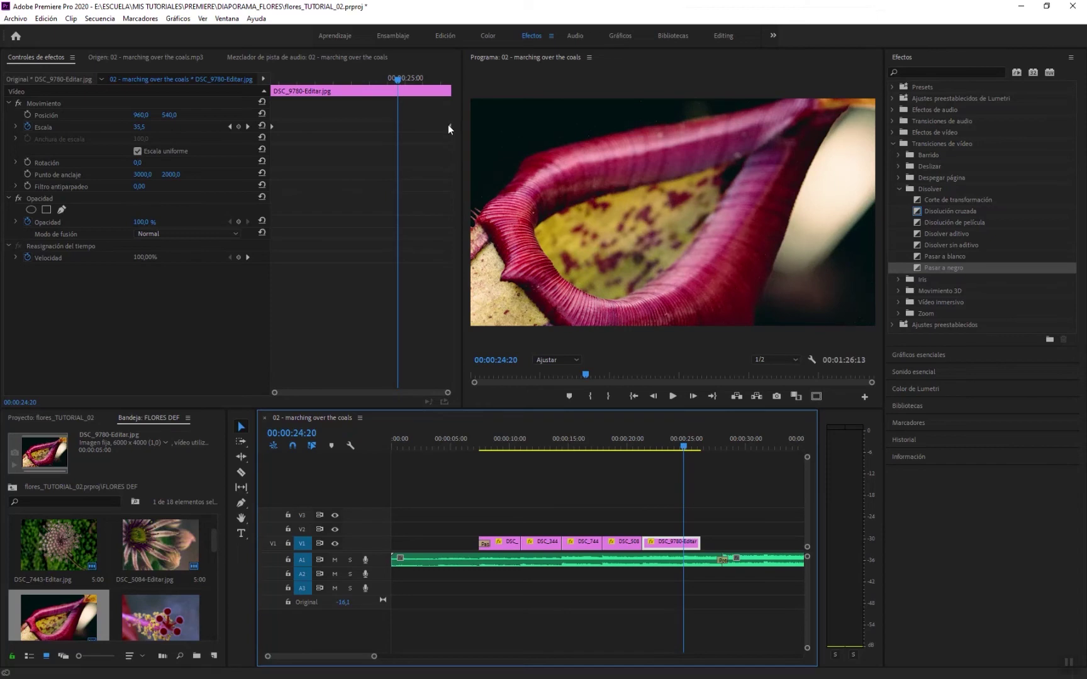
left_click_drag(450, 127, 397, 129)
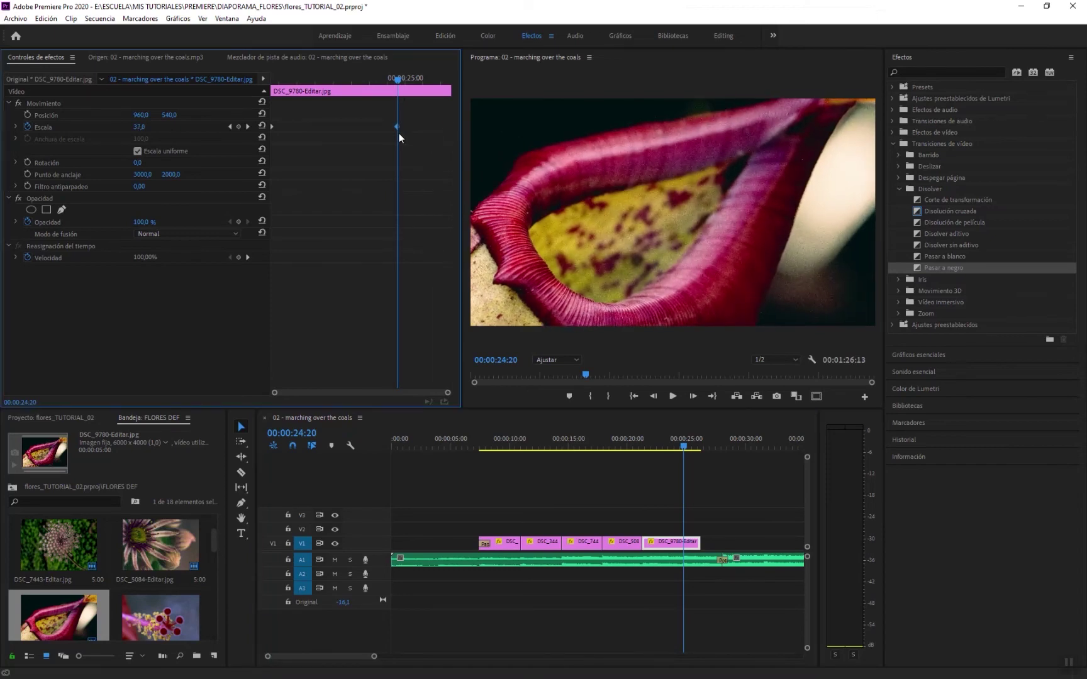
left_click(690, 543)
left_click_drag(689, 544, 683, 543)
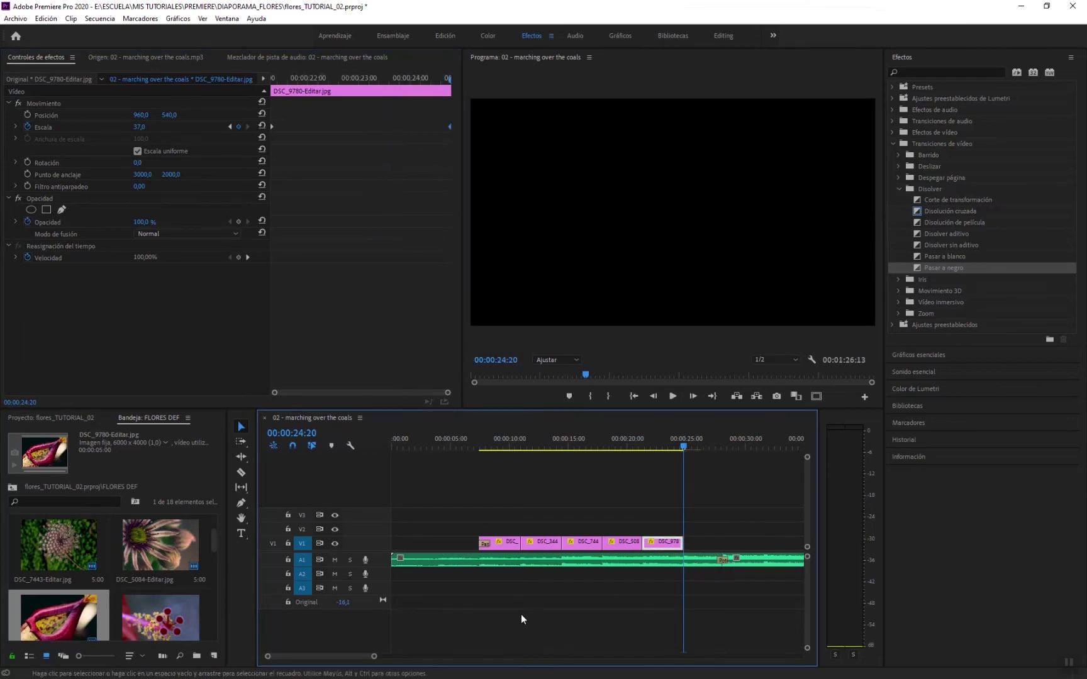
- Place DSC_6496 on V1 after DSC_9780 and paste the copied motion attributes onto it
left_click(138, 624)
left_click_drag(139, 625, 693, 551)
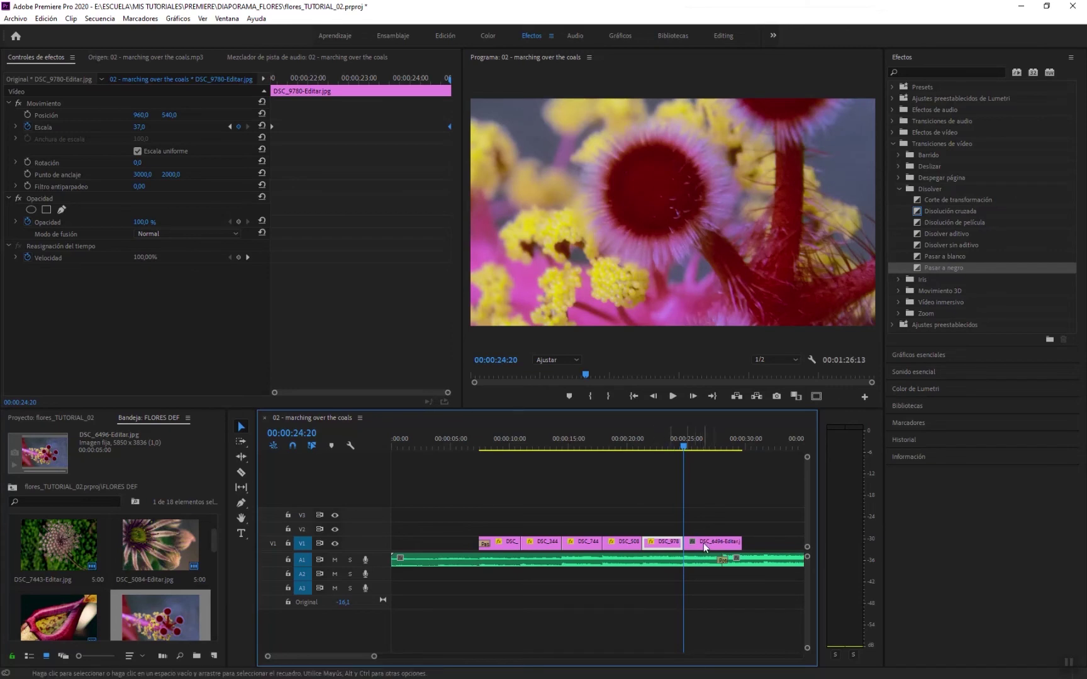
right_click(704, 546)
left_click(752, 42)
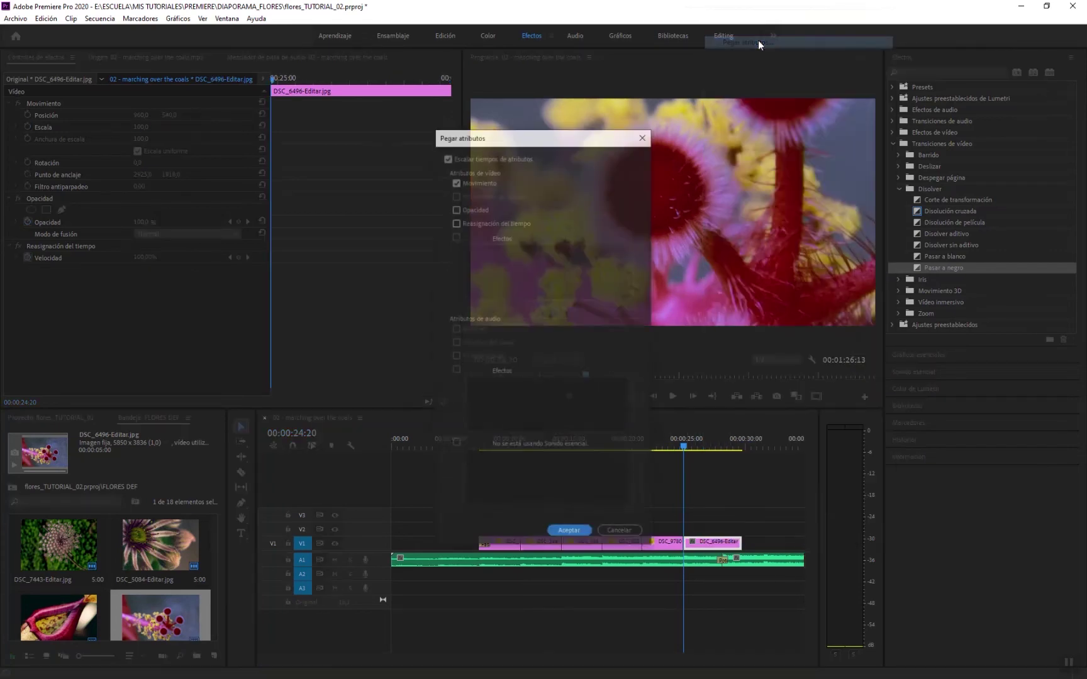
left_click(569, 532)
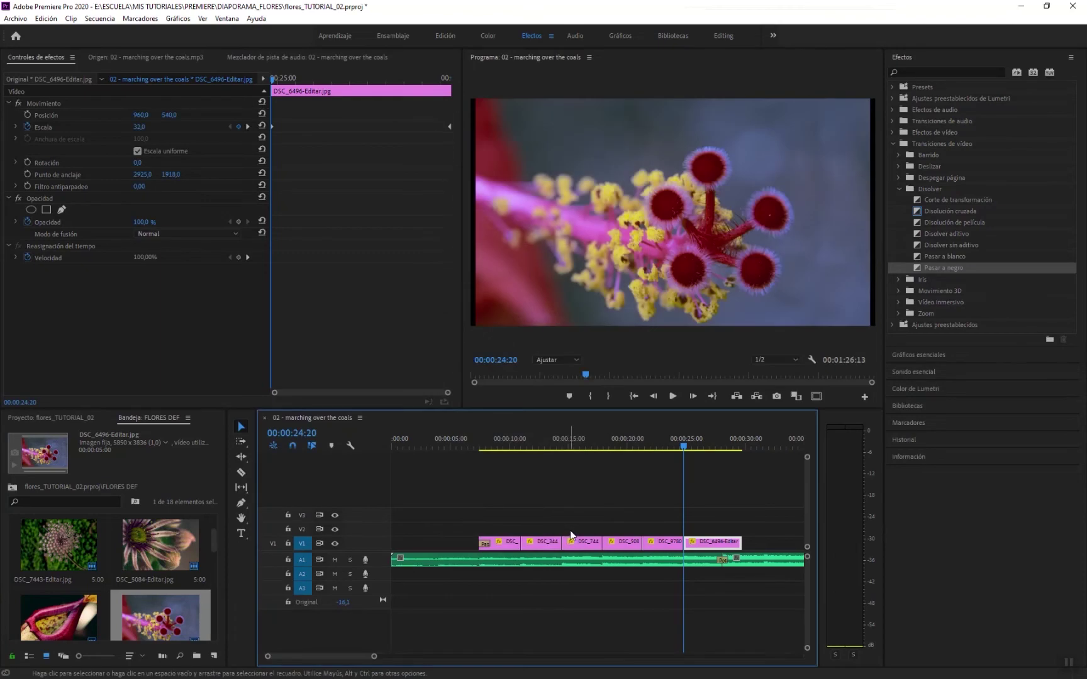
- Move DSC_6496's final Escala keyframe to 28:02 and trim the clip to end there
left_click_drag(731, 446, 723, 446)
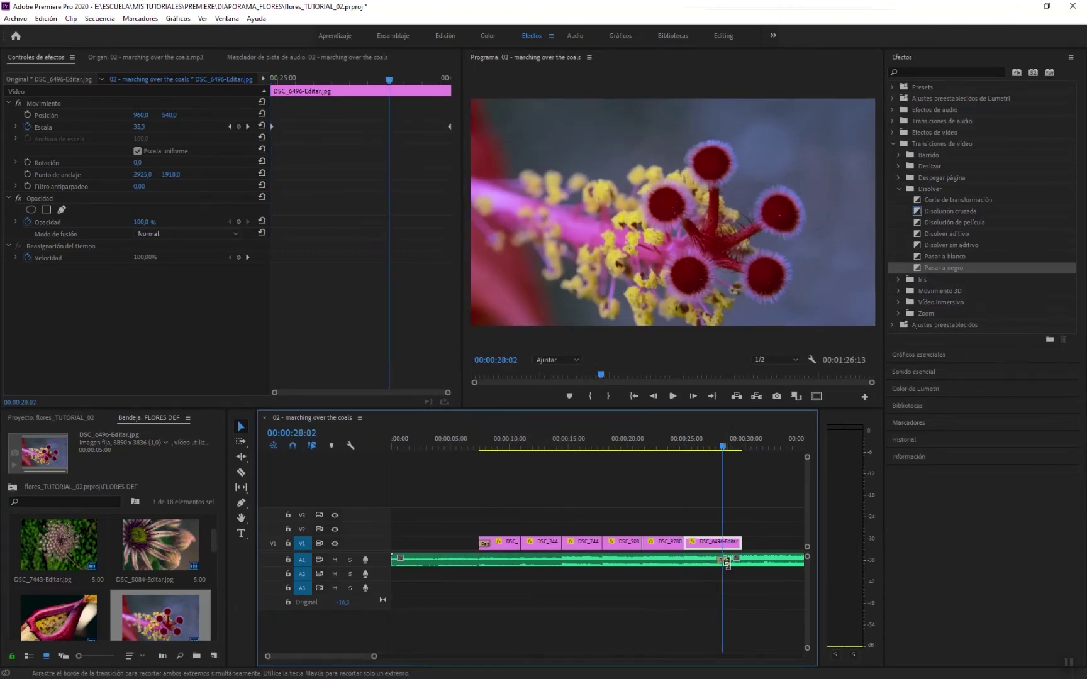
left_click_drag(451, 127, 393, 130)
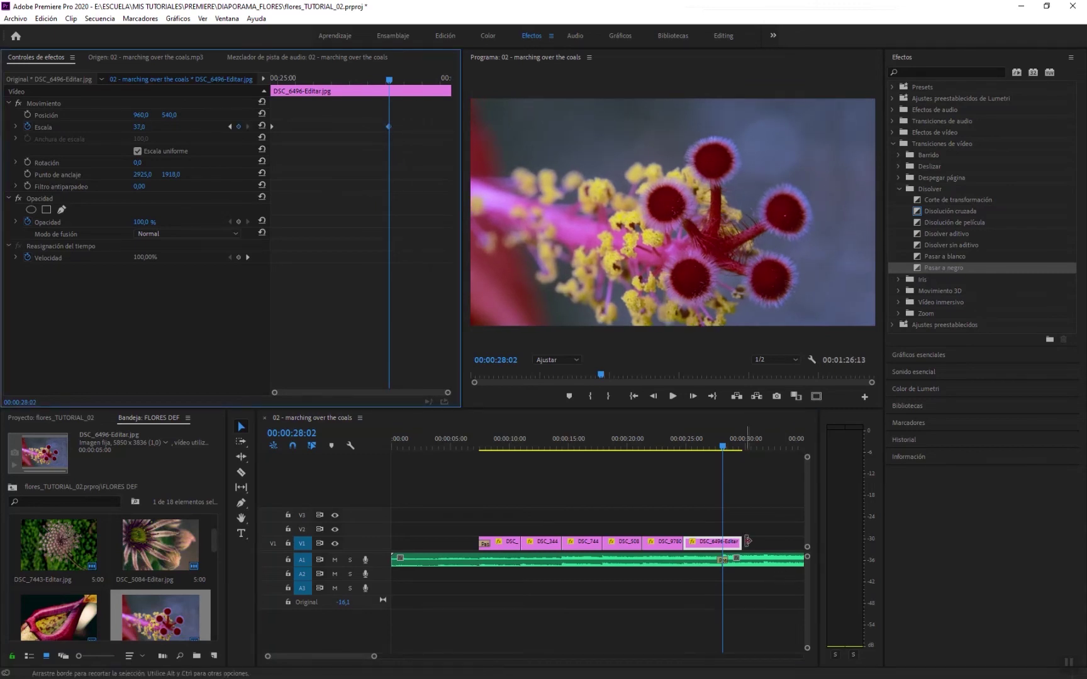
left_click_drag(741, 542, 723, 545)
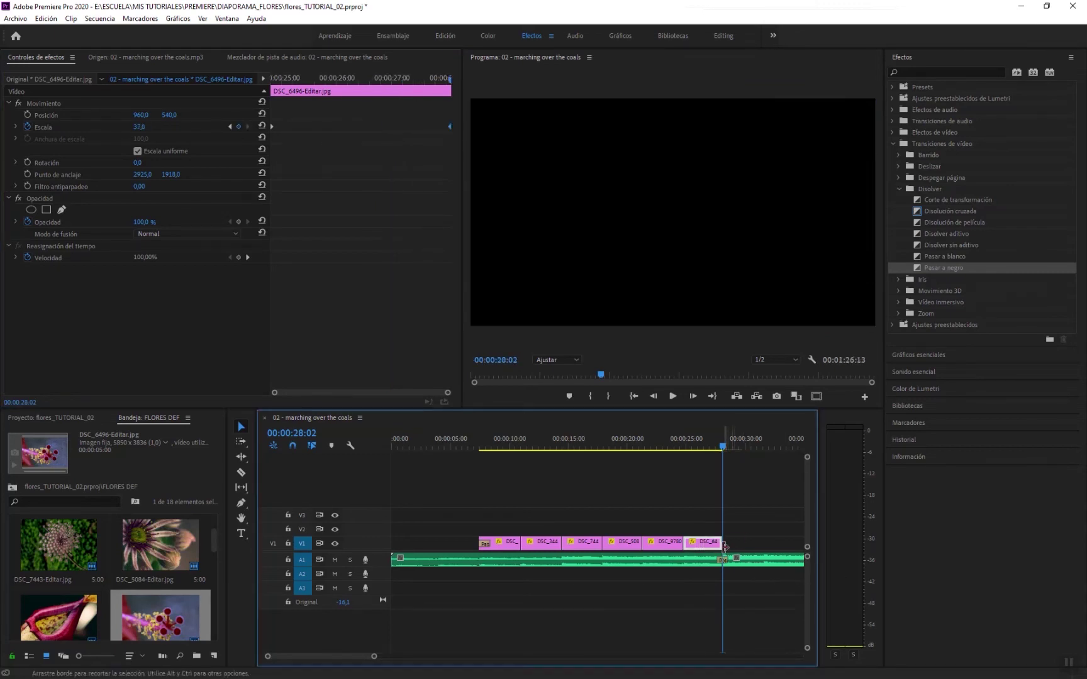
- Play the slideshow from about 7 seconds through the last clip, then return to about 19 seconds
left_click(477, 445)
key("space")
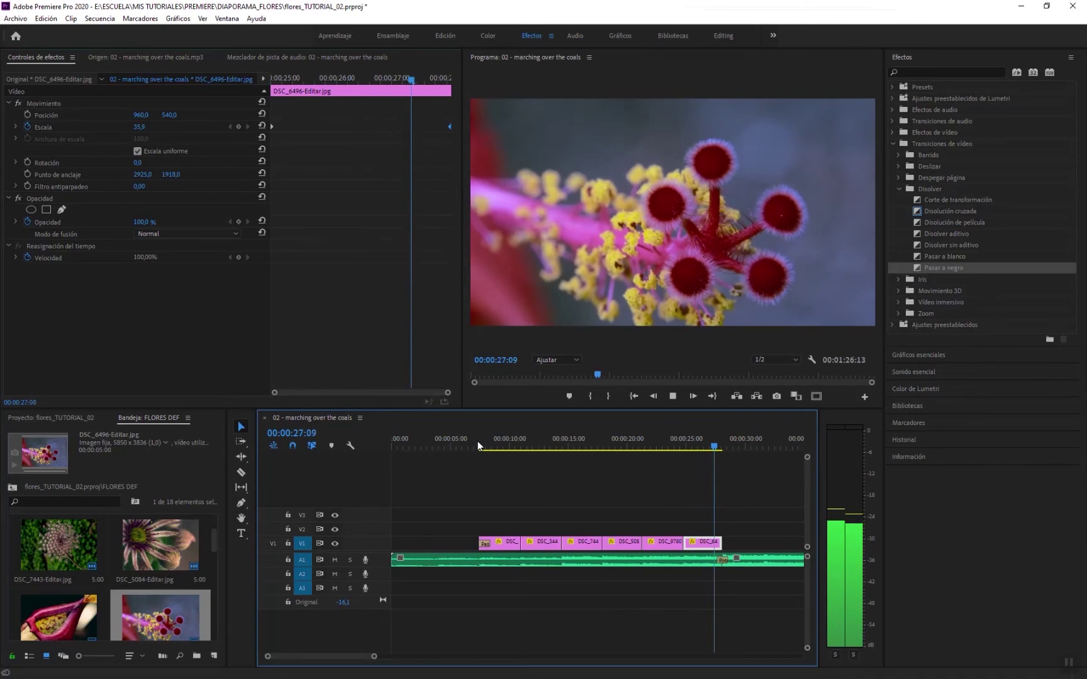
key("space")
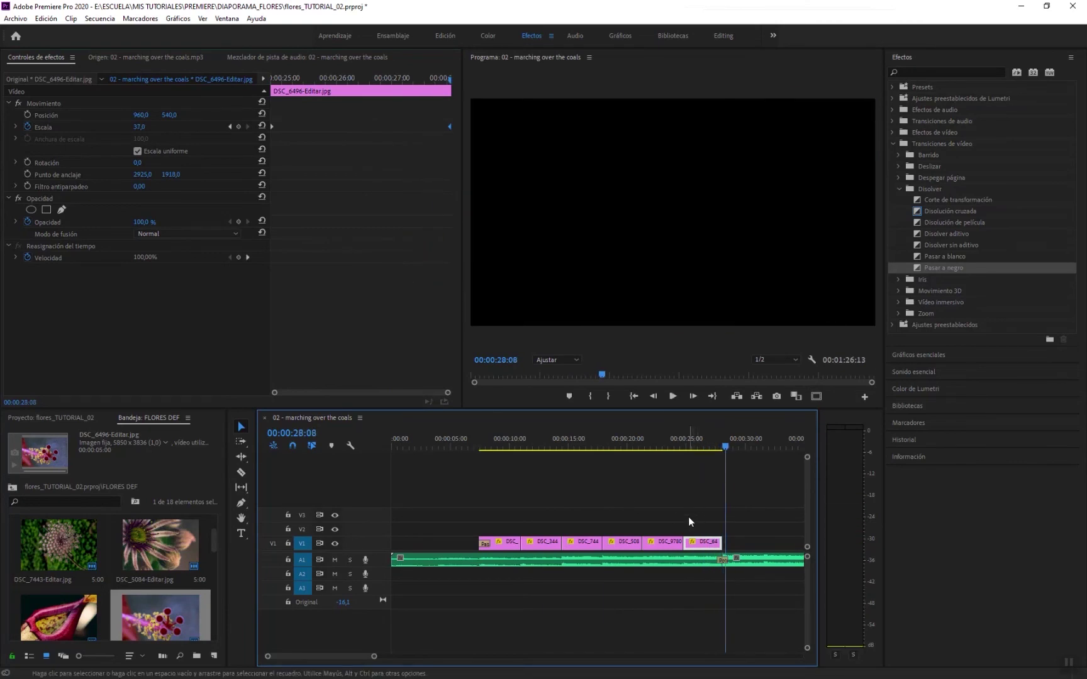
left_click_drag(713, 441, 657, 448)
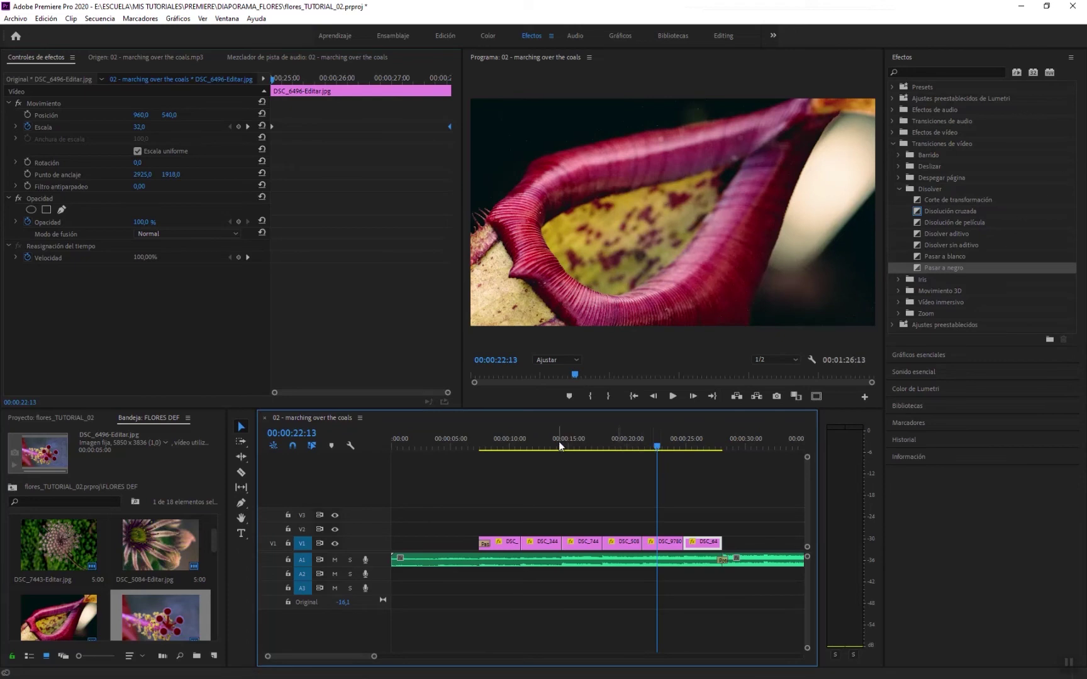
left_click(621, 447)
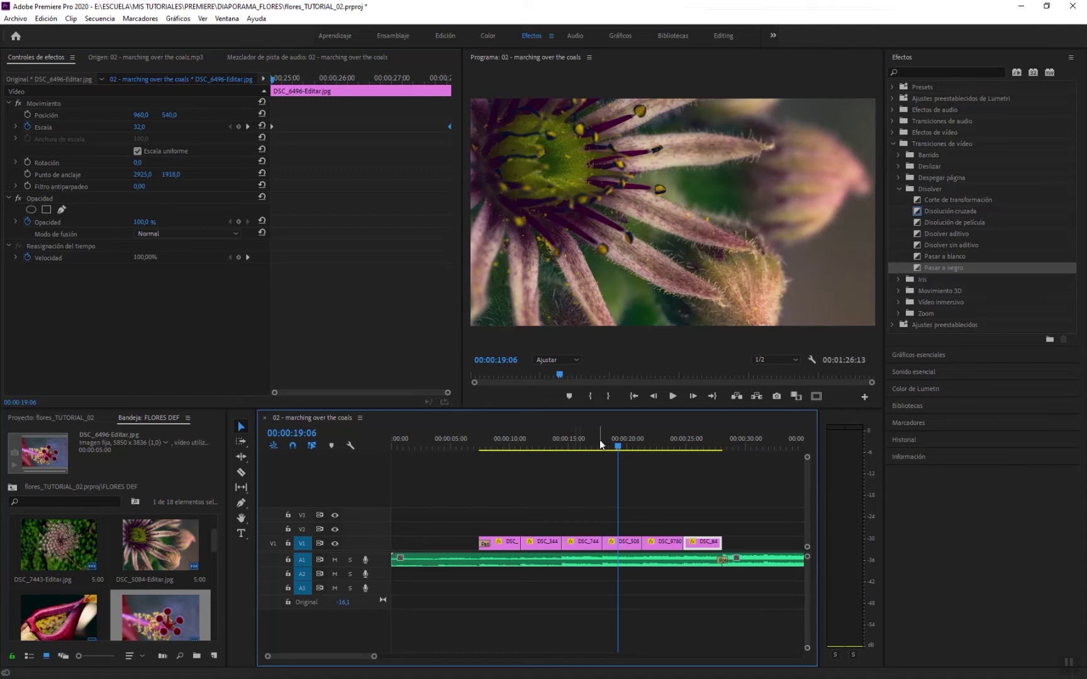
- Stretch DSC_5084's final Escala keyframe to the clip's end and preview the zoom
left_click(621, 545)
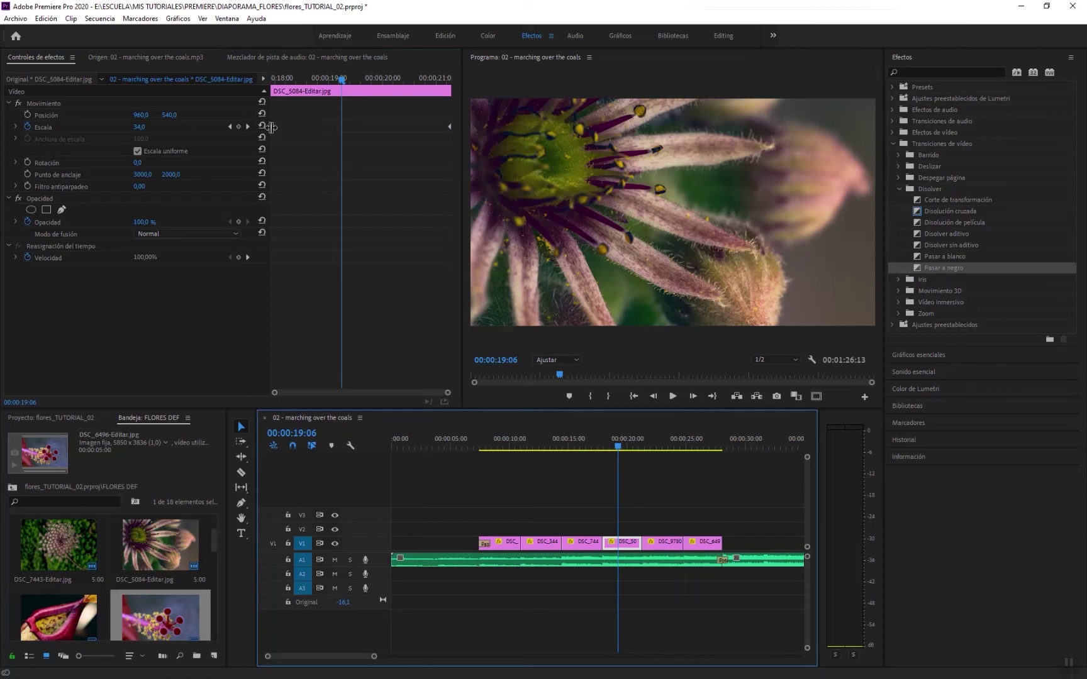
mouse_move(275, 125)
left_mouse_down()
mouse_move(400, 129)
mouse_move(272, 126)
left_mouse_up()
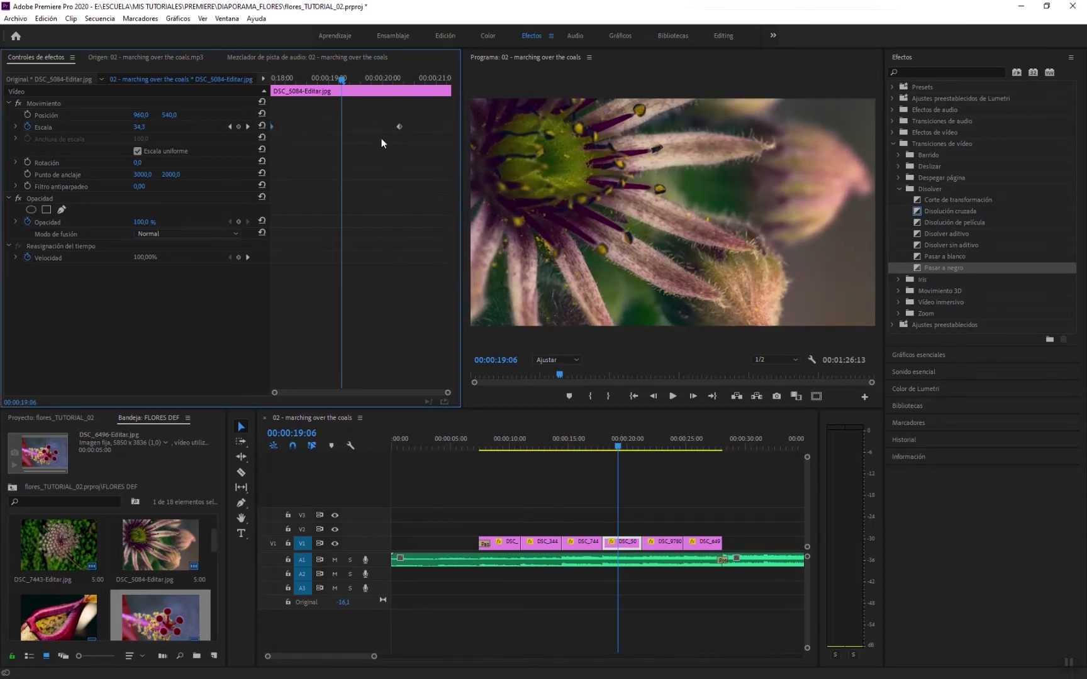
left_click_drag(401, 124, 455, 127)
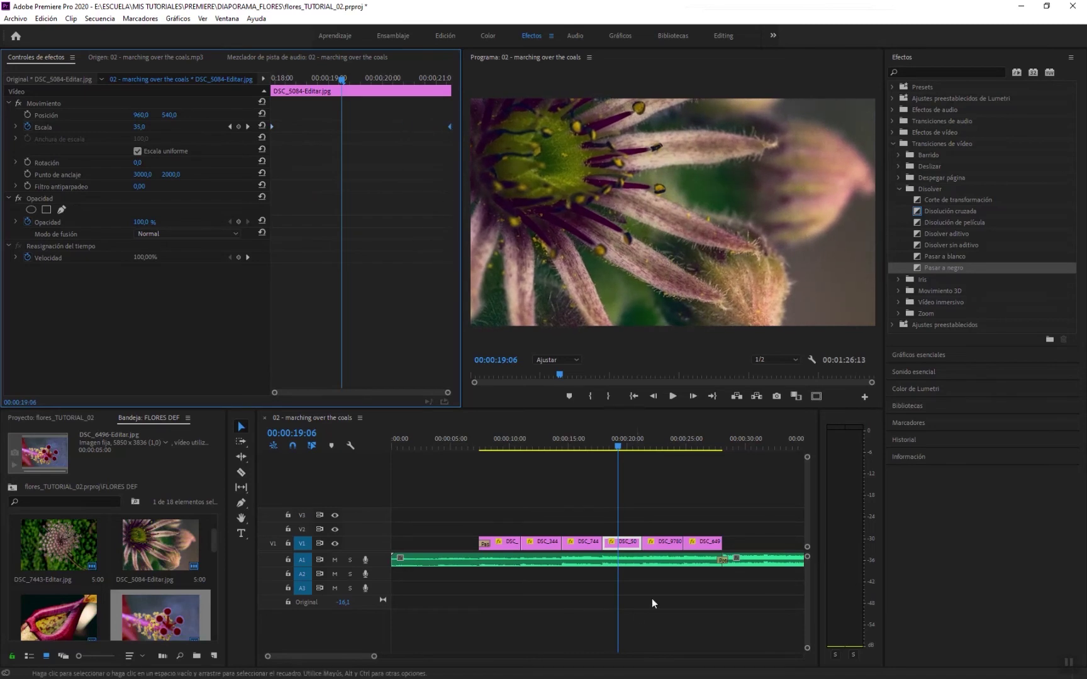
left_click(595, 442)
key("space")
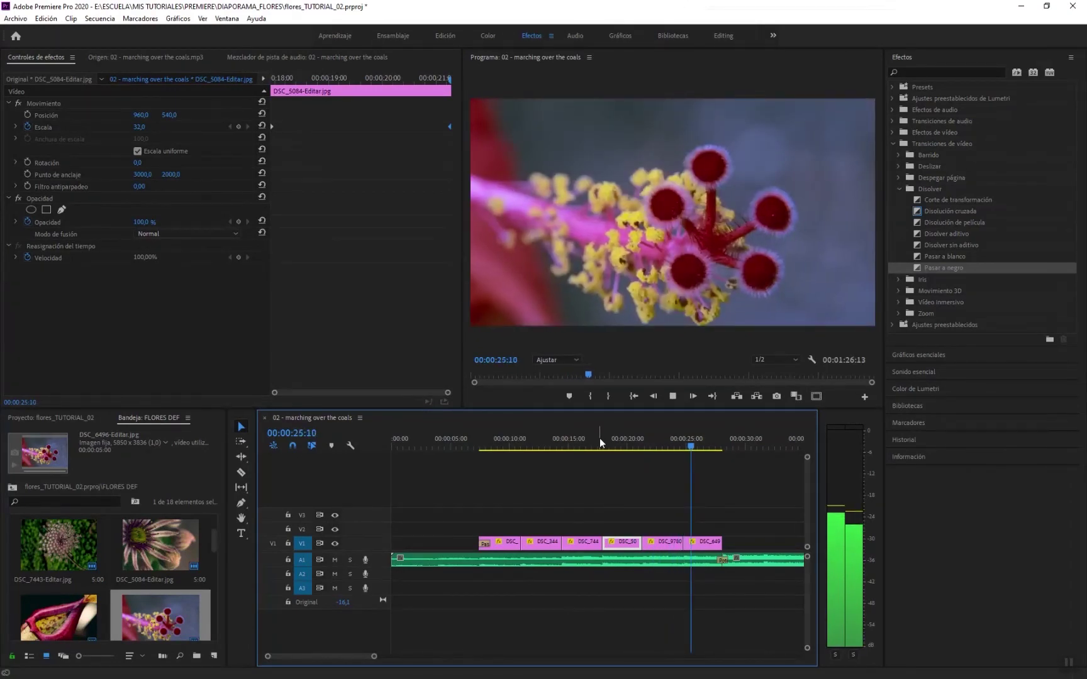
key("space")
- Set DSC_6496's Escala to 33, spread its scale keyframes across the clip, and preview it
left_click(710, 548)
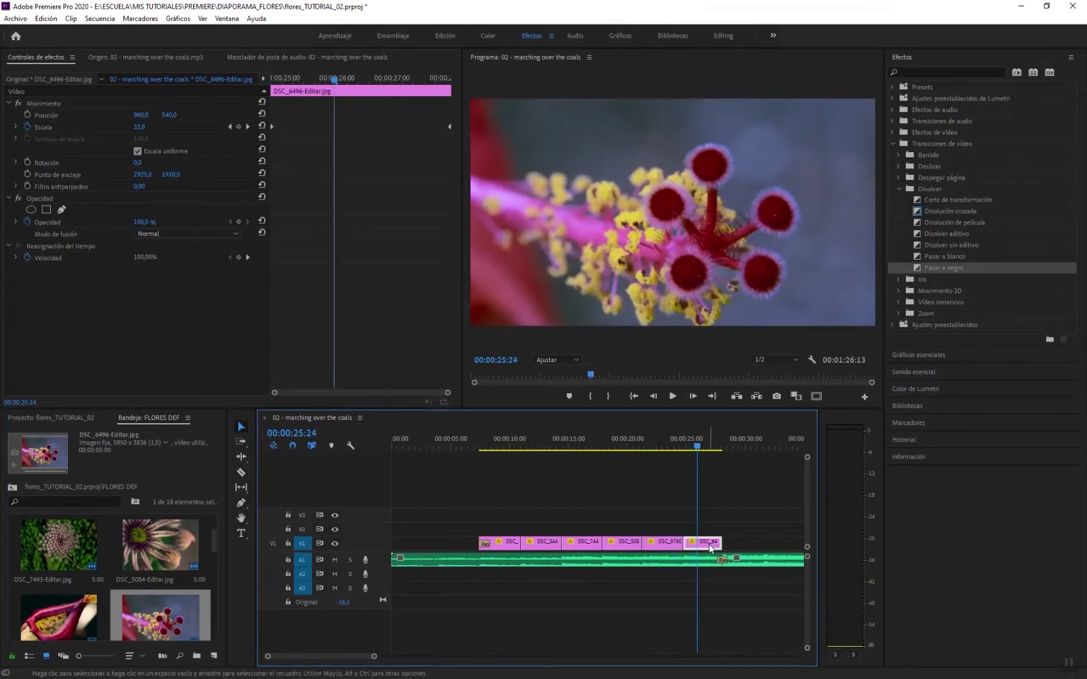
left_click_drag(692, 444, 683, 449)
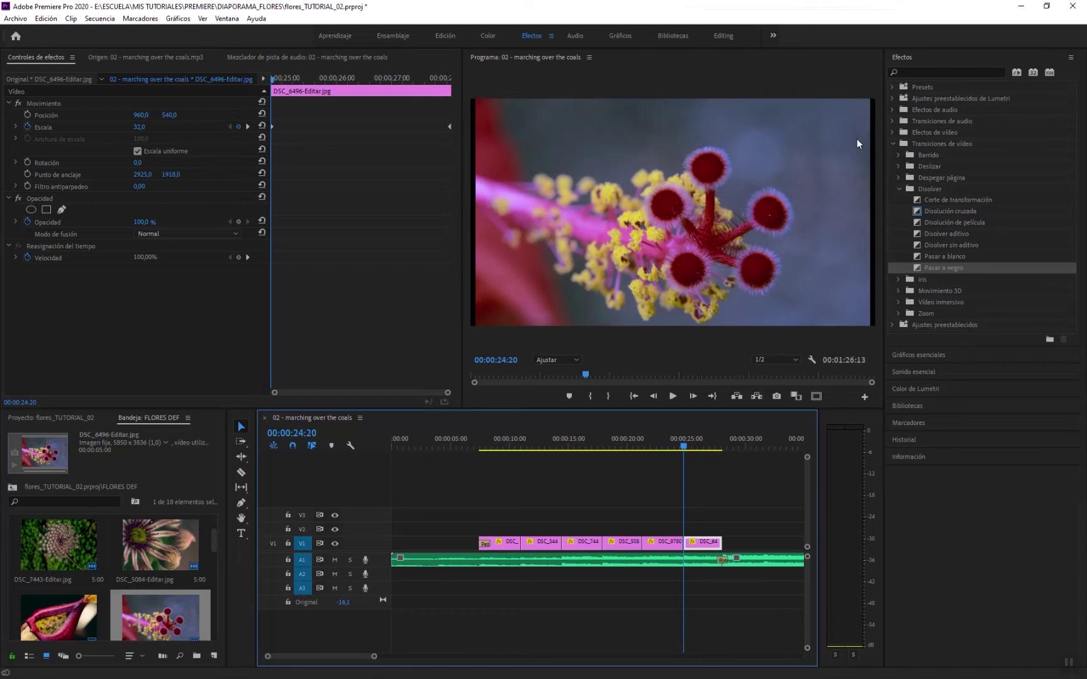
left_click(149, 125)
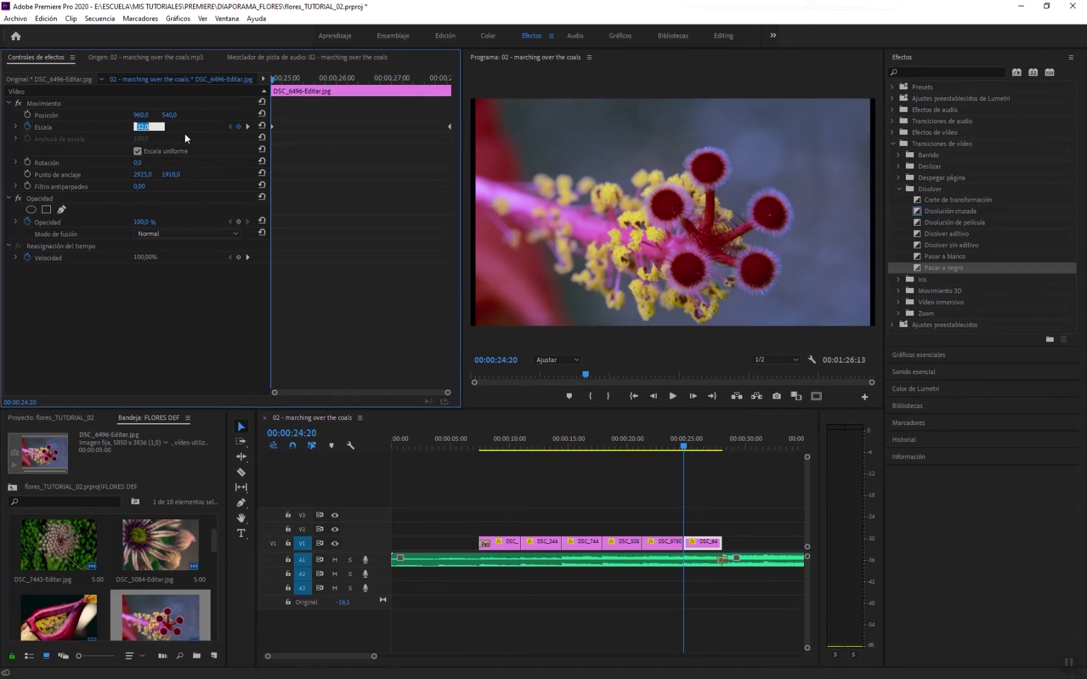
type("33")
key("Return")
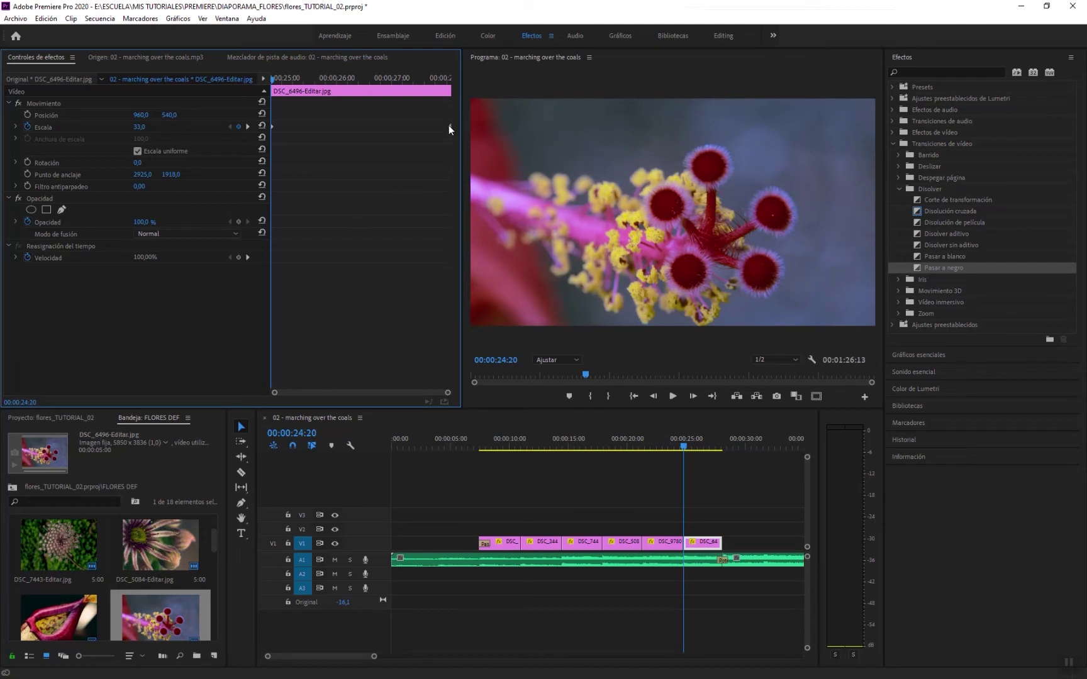
left_click_drag(273, 127, 450, 135)
left_click_drag(340, 126, 272, 138)
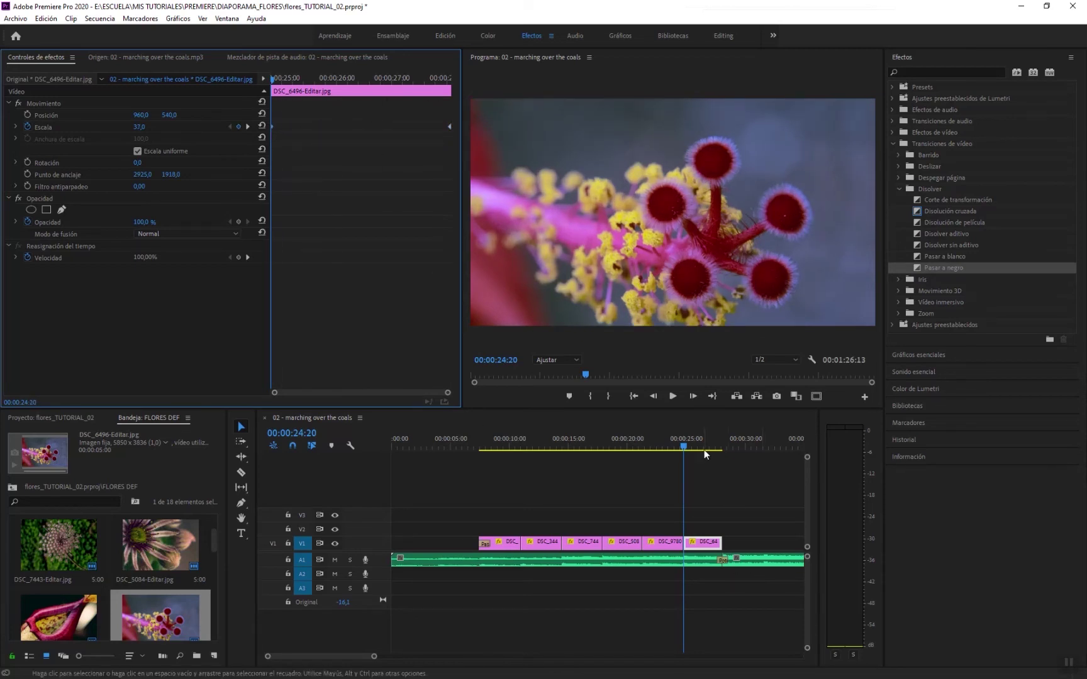
left_click(680, 448)
key("space")
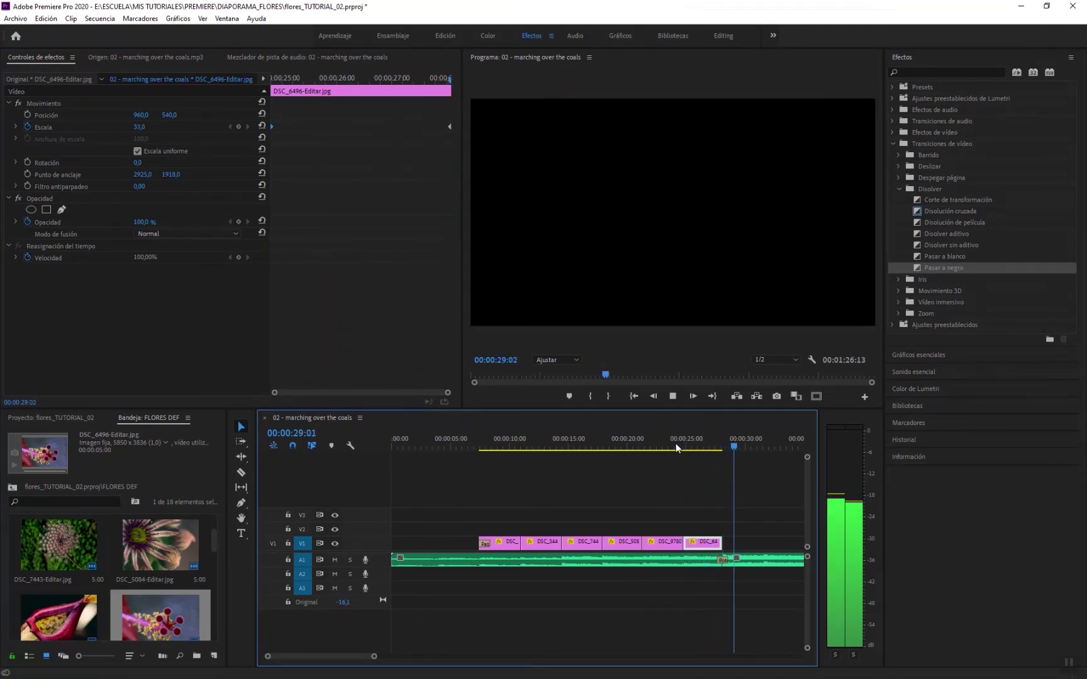
key("space")
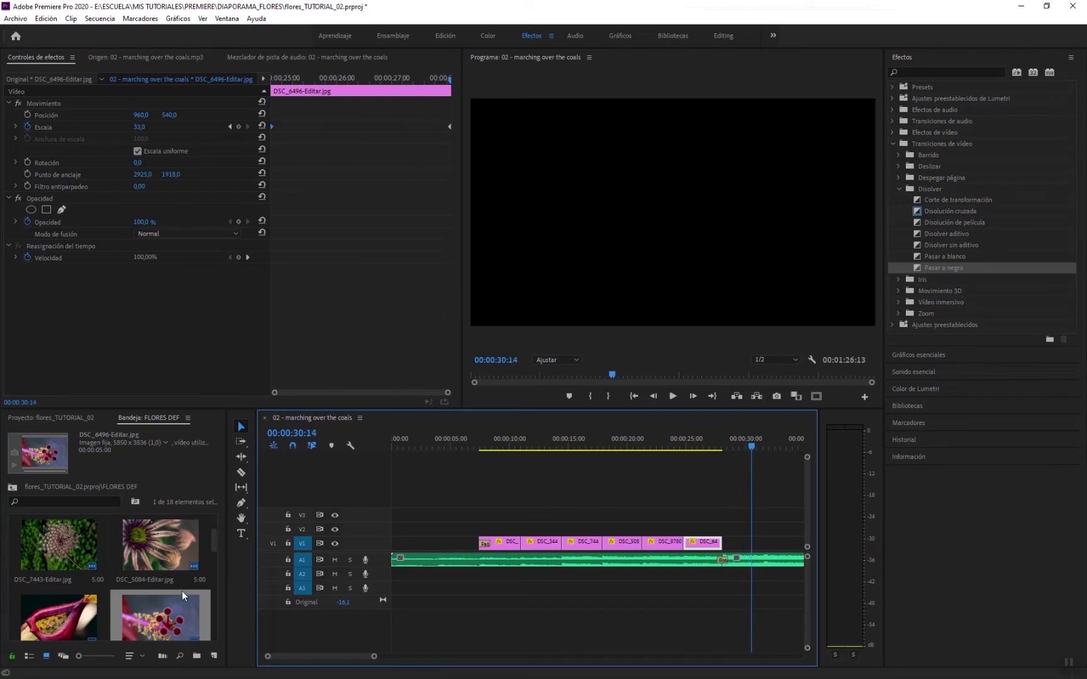
- Append DSC_8286-Editar to the end of V1 and paste the previous photo's Movimiento attributes onto it
scroll(187, 570, "down", 2)
scroll(186, 570, "down", 2)
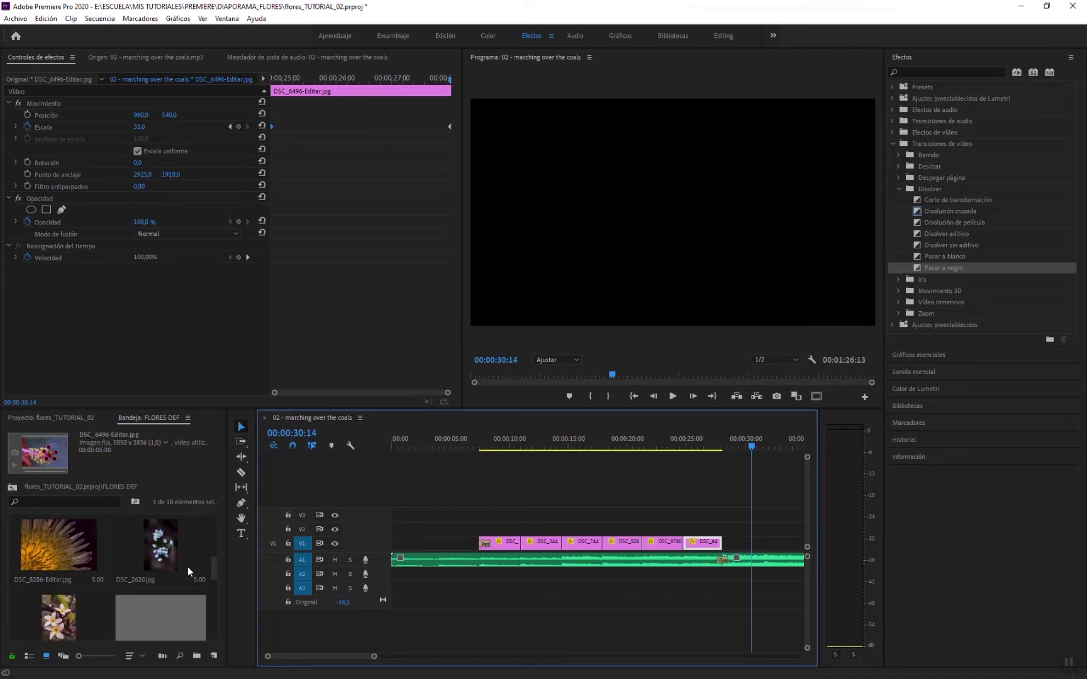
left_click_drag(56, 555, 727, 546)
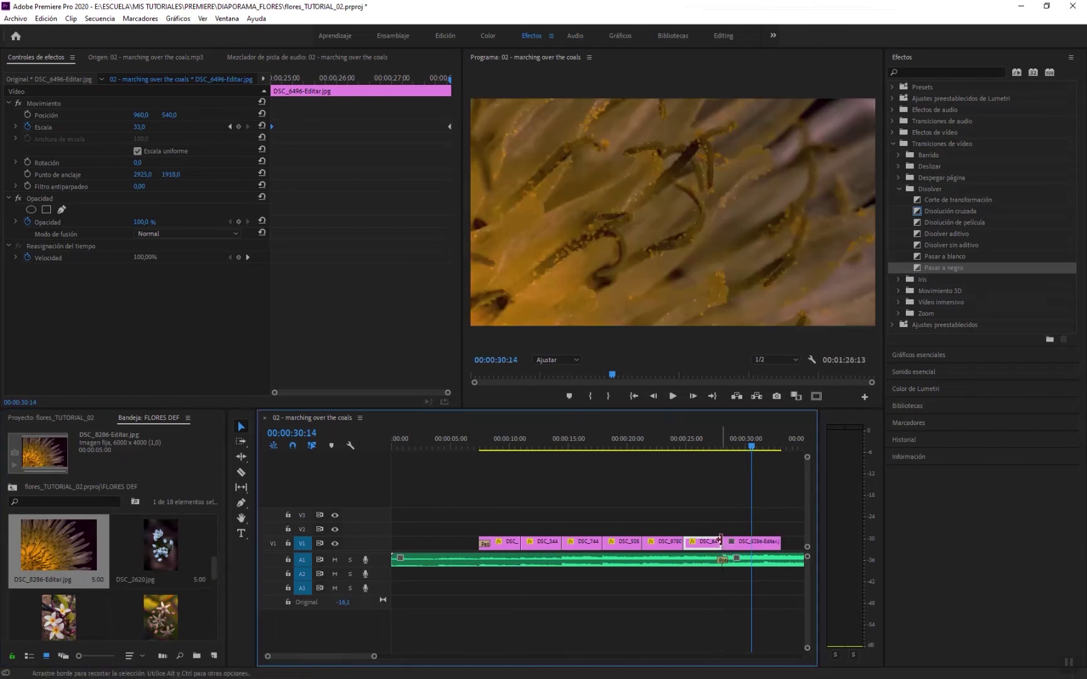
left_click(698, 448)
left_click(734, 446)
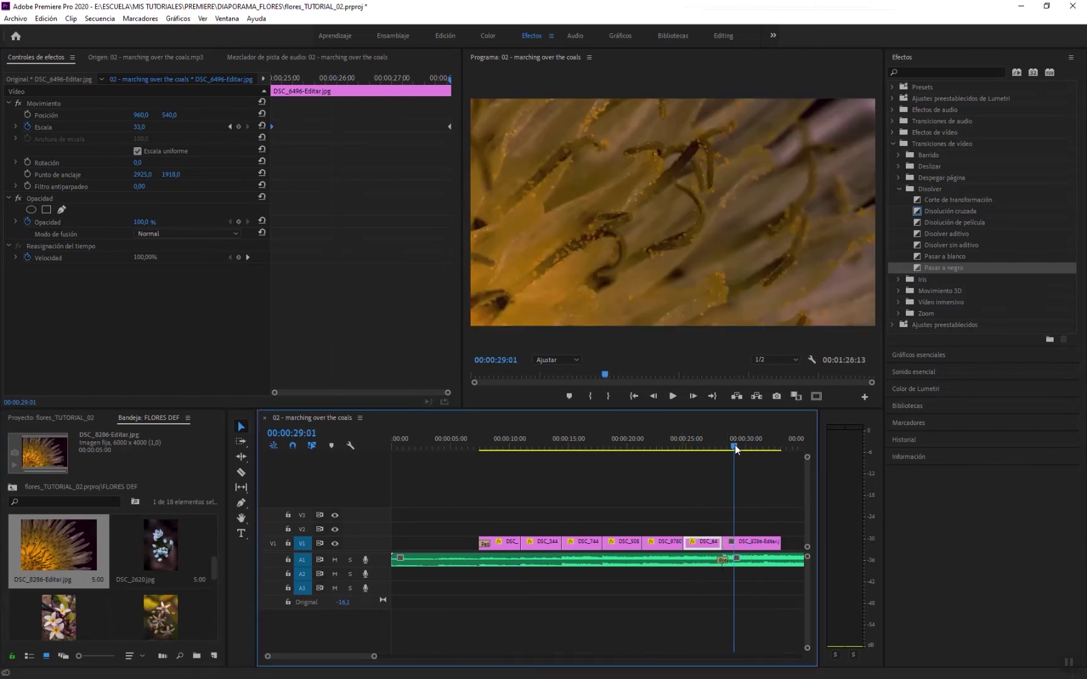
right_click(757, 547)
left_click(780, 40)
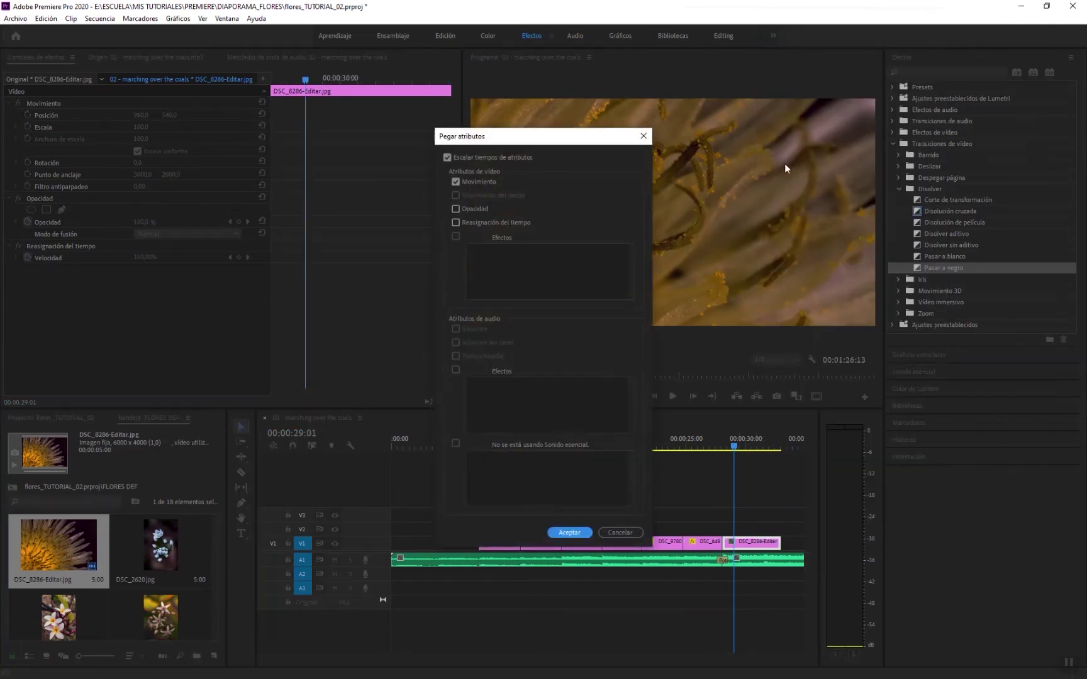
left_click(576, 532)
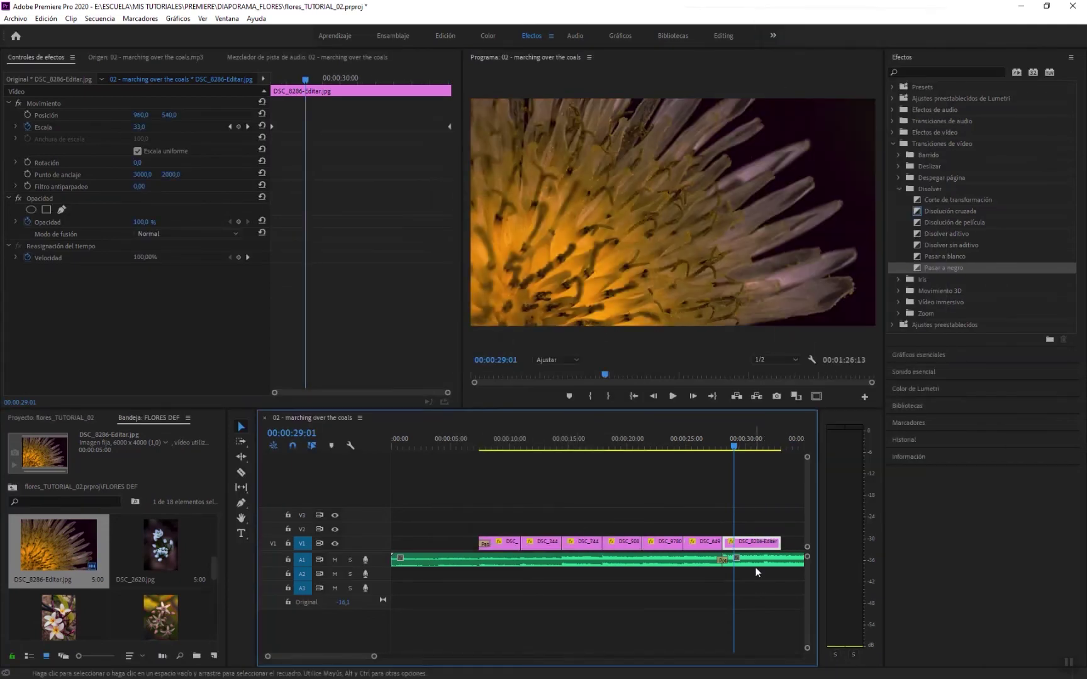
left_click(709, 446)
- Review the sequence from 00:00:24:00 and return the playhead to the end of DSC_8286
left_click(664, 447)
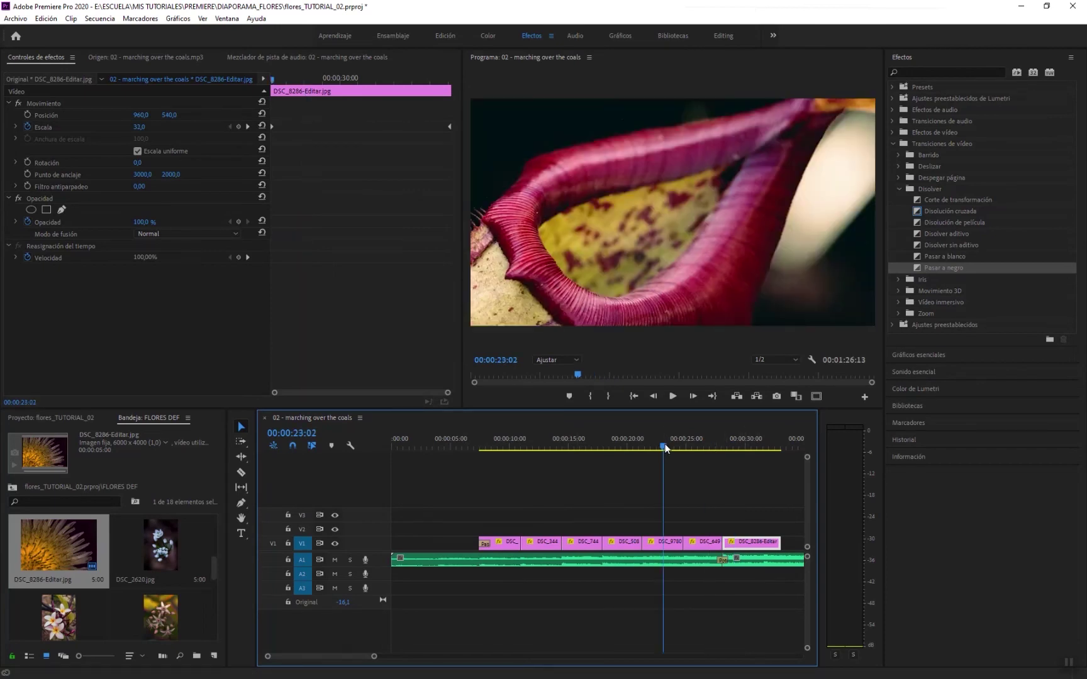
left_click(612, 447)
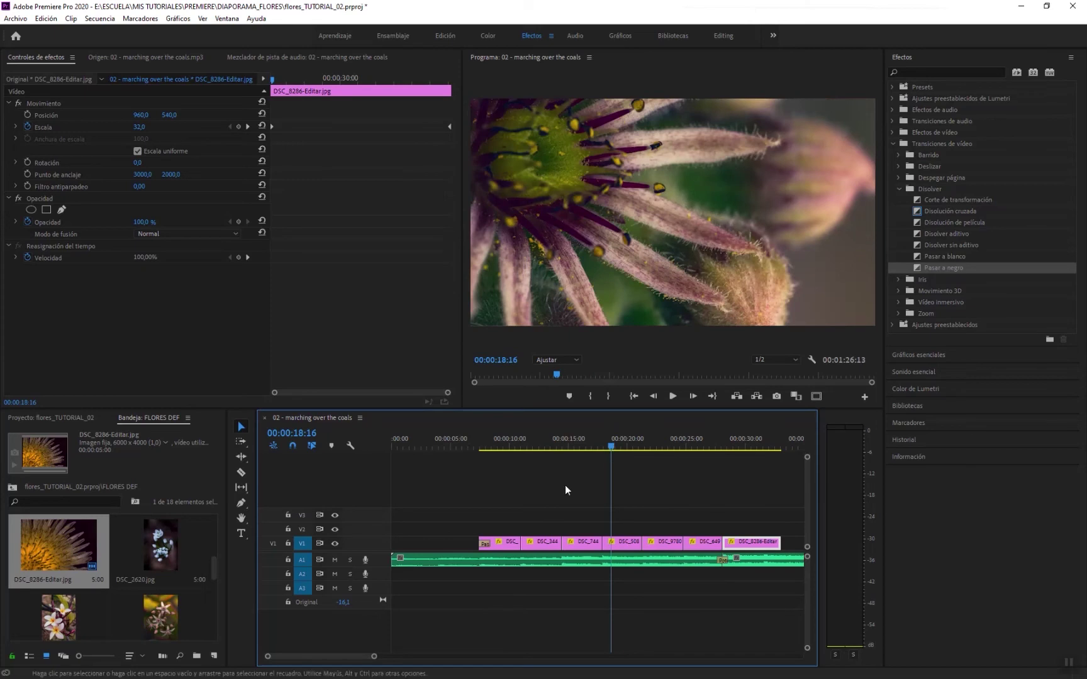
left_click(668, 446)
key("space")
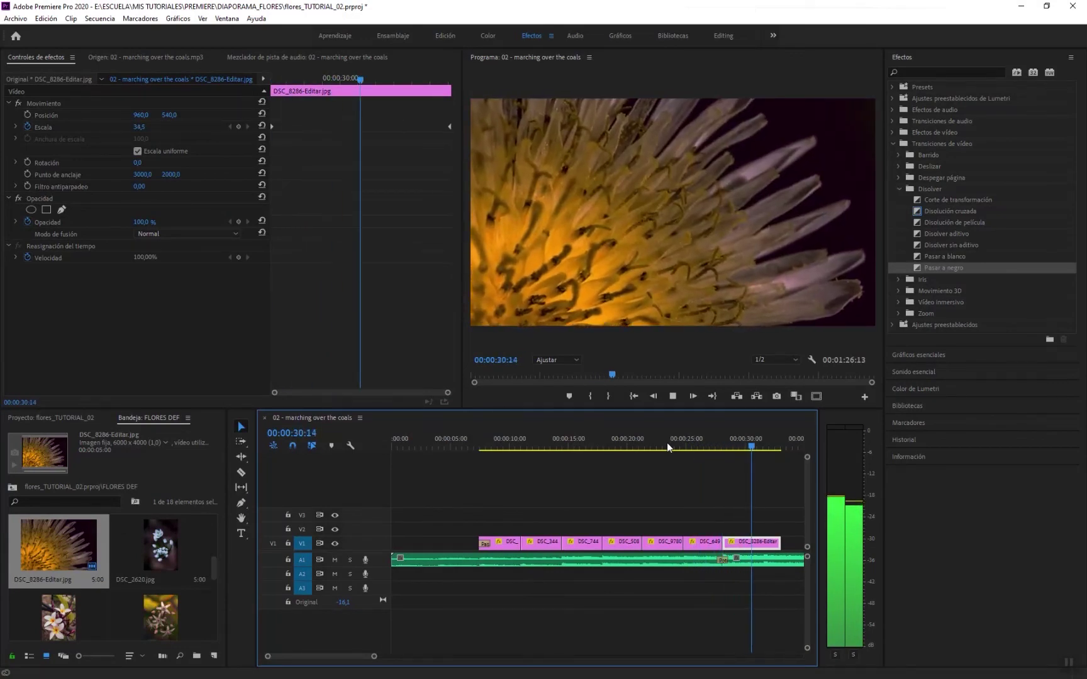
key("space")
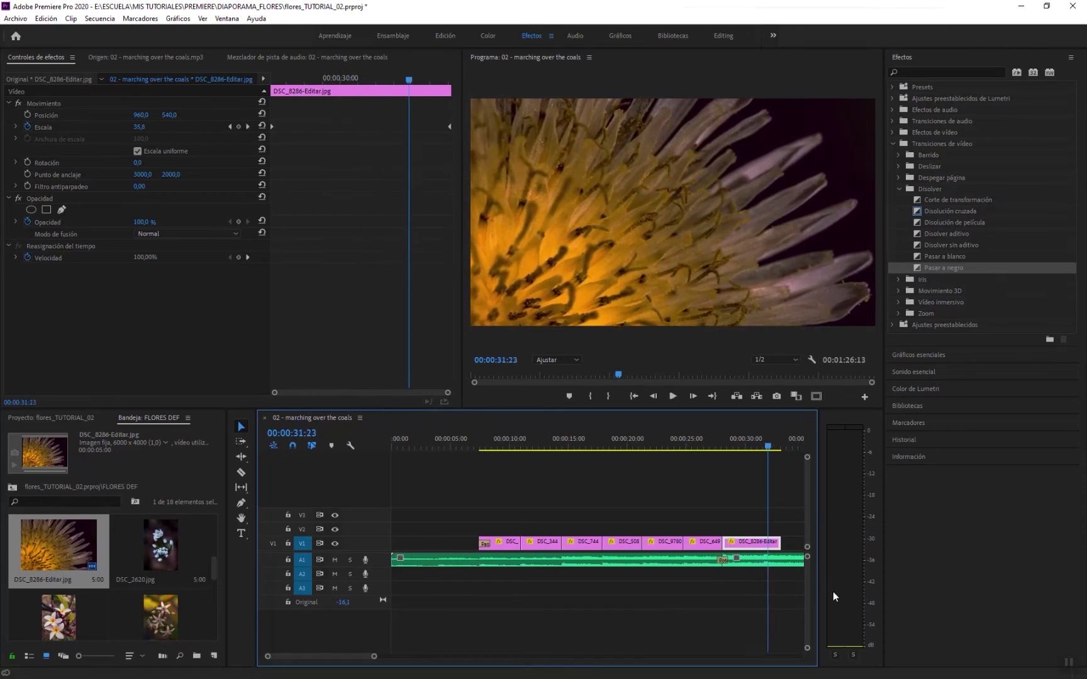
key("Left")
left_click_drag(764, 445, 763, 450)
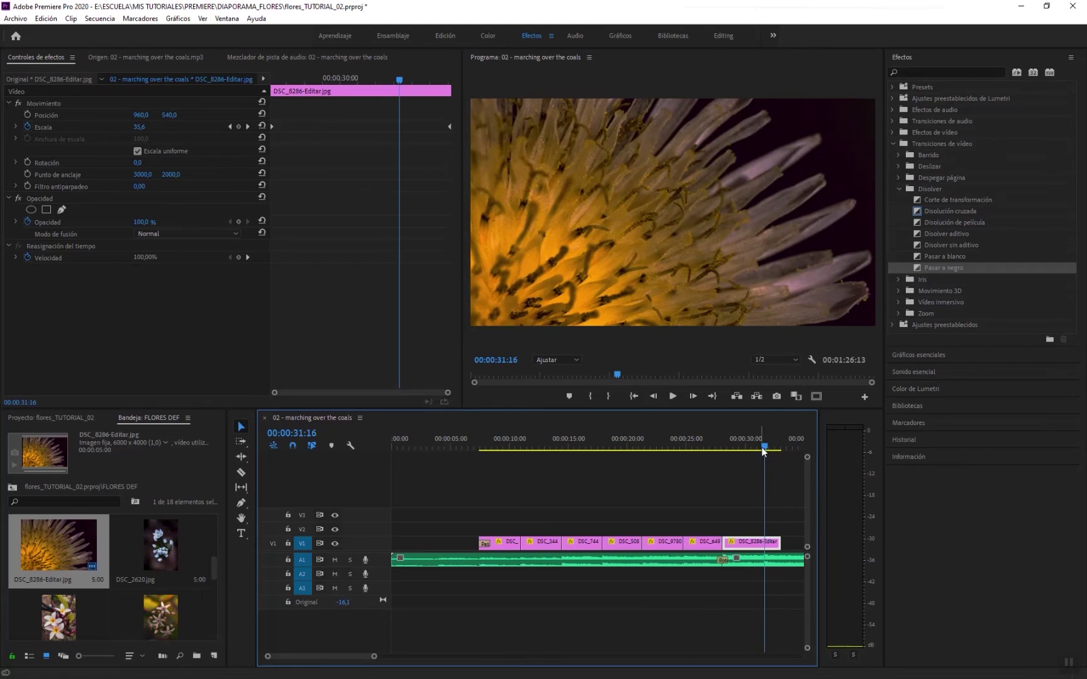
- Append DSC_2620 after DSC_8286 on V1 and reduce its Escala to 17
left_click_drag(160, 552, 768, 544)
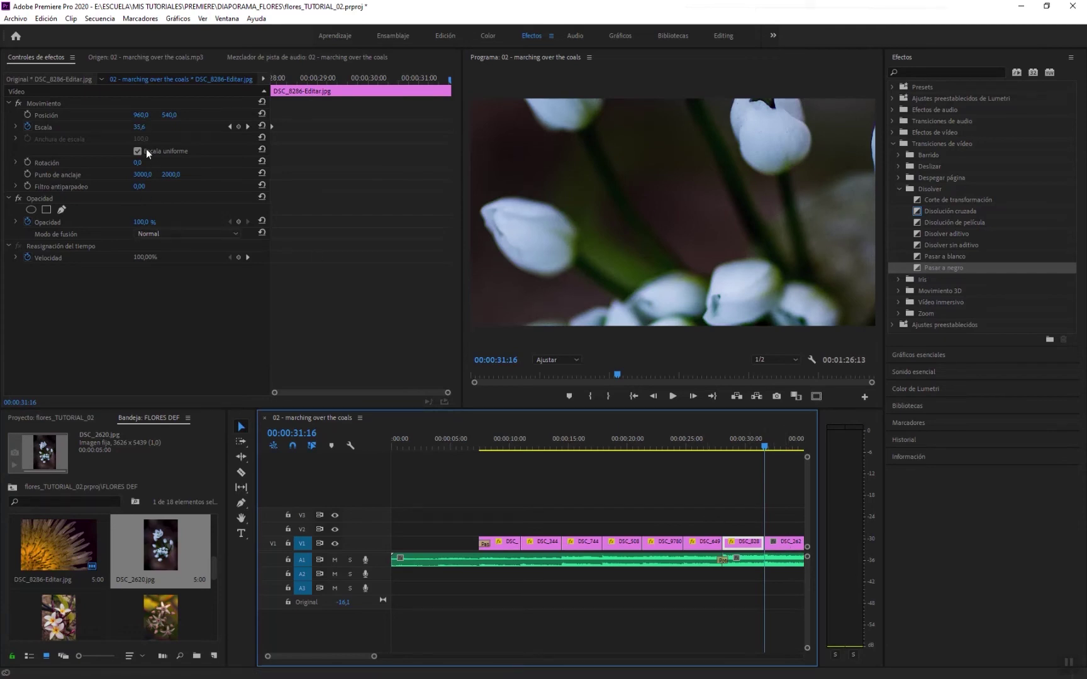
left_click(779, 543)
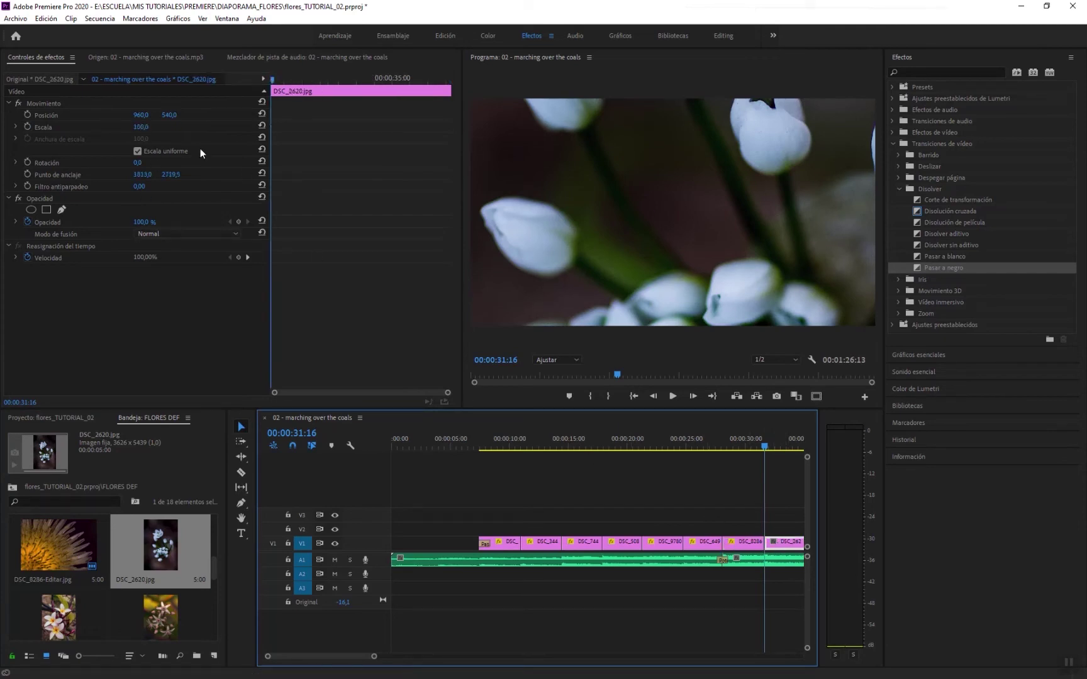
left_click_drag(145, 131, 93, 130)
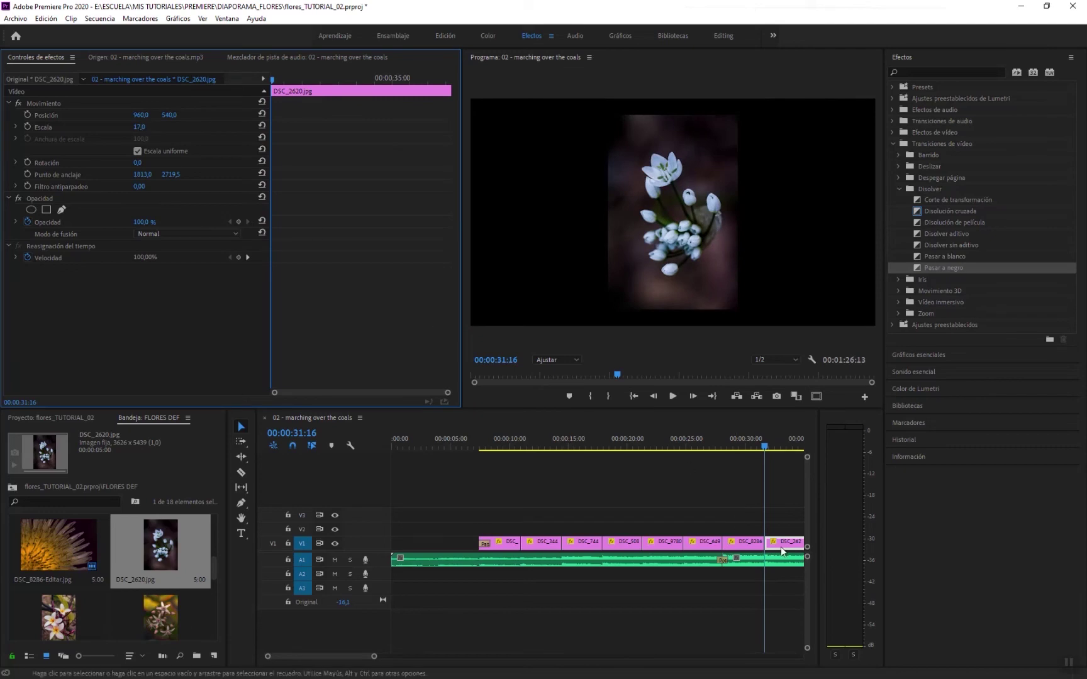
left_click_drag(345, 657, 352, 656)
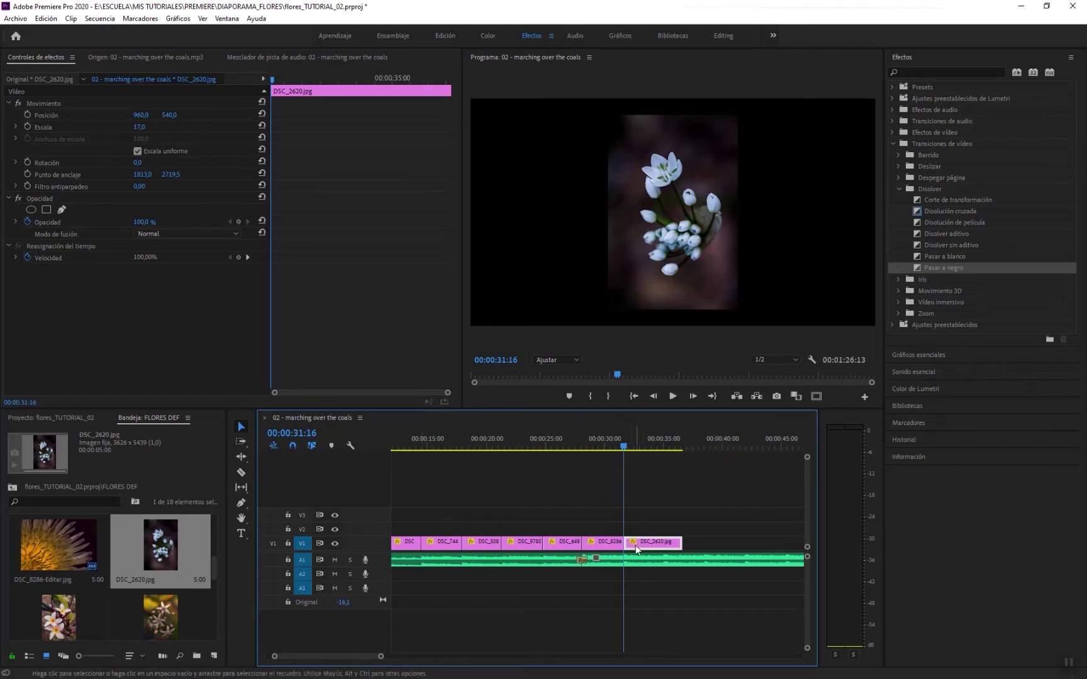
- Place DSC_6349-Editar on V2 at scale 15 and X 280, then add DSC_8749-Editar on V3
left_click_drag(61, 625, 633, 534)
left_click(139, 126)
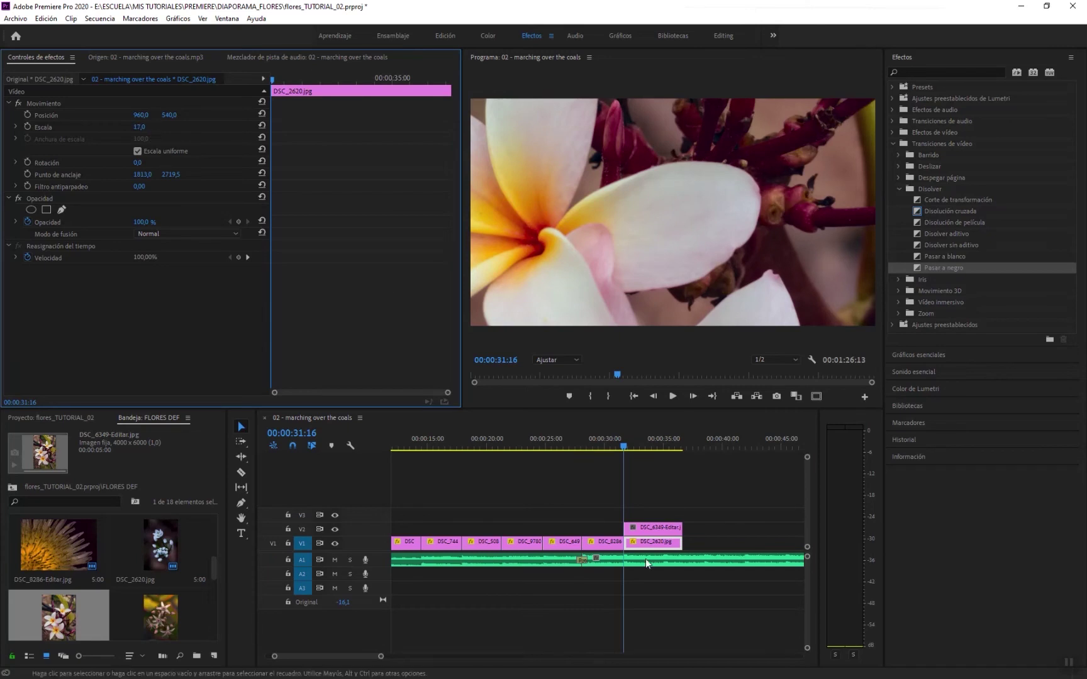
left_click(656, 530)
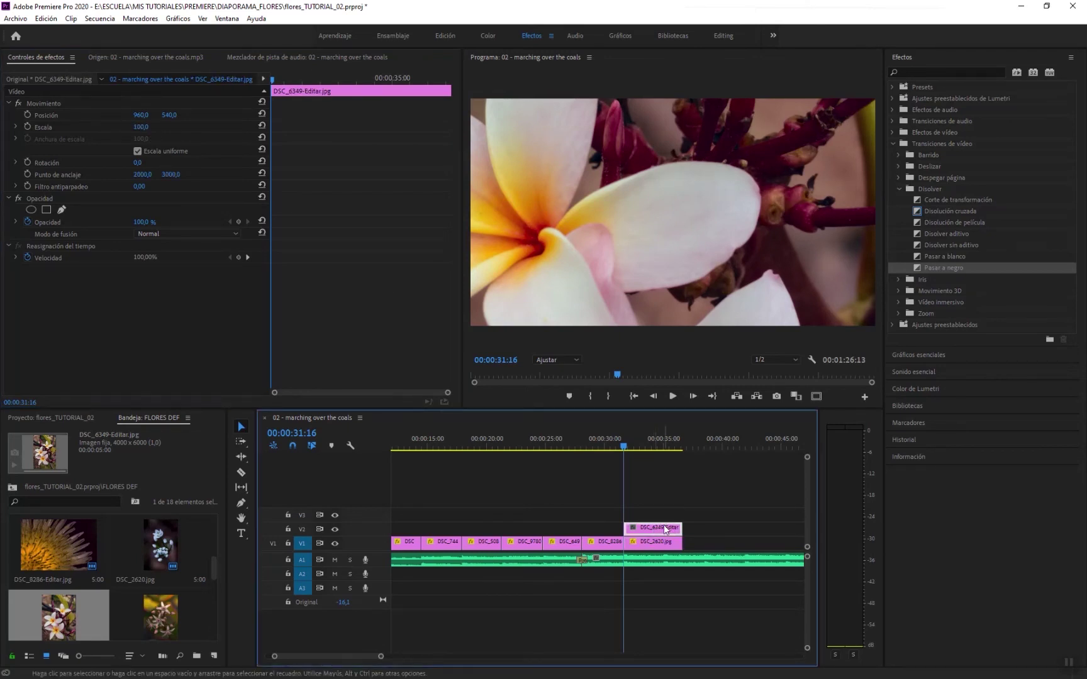
left_click(147, 127)
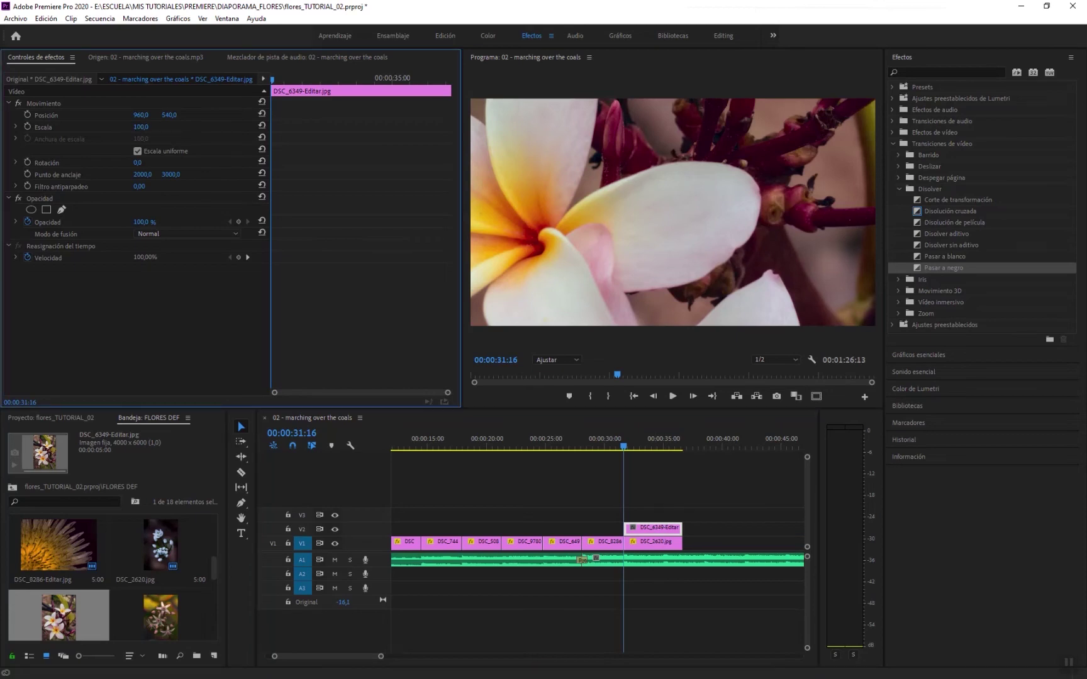
left_click_drag(147, 127, 94, 127)
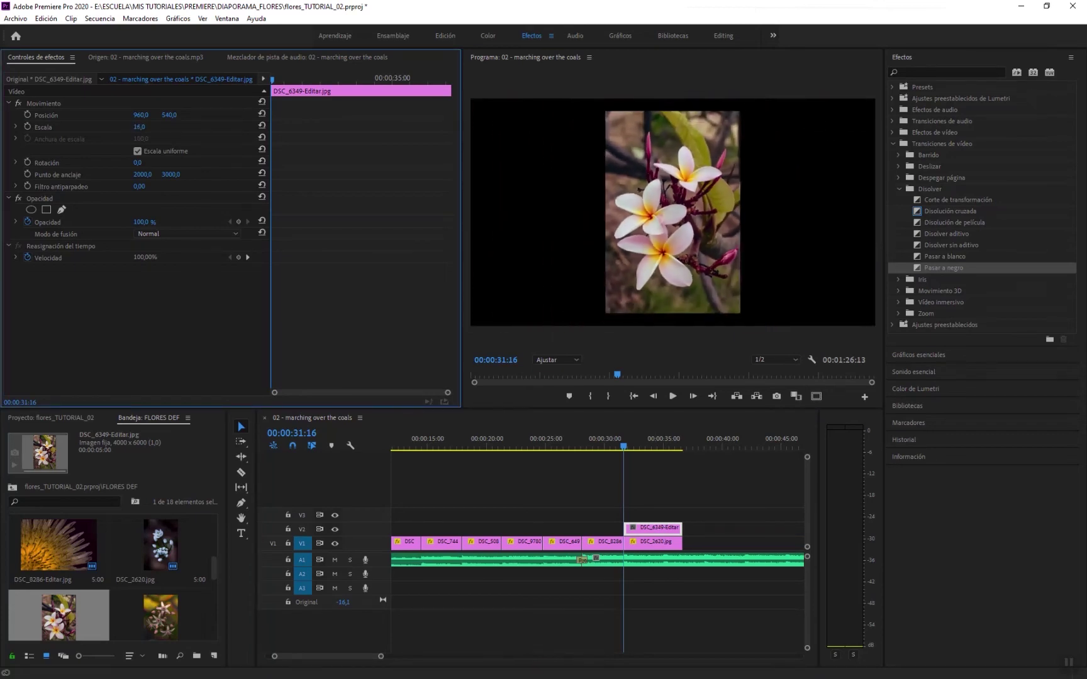
left_click_drag(139, 127, 2, 115)
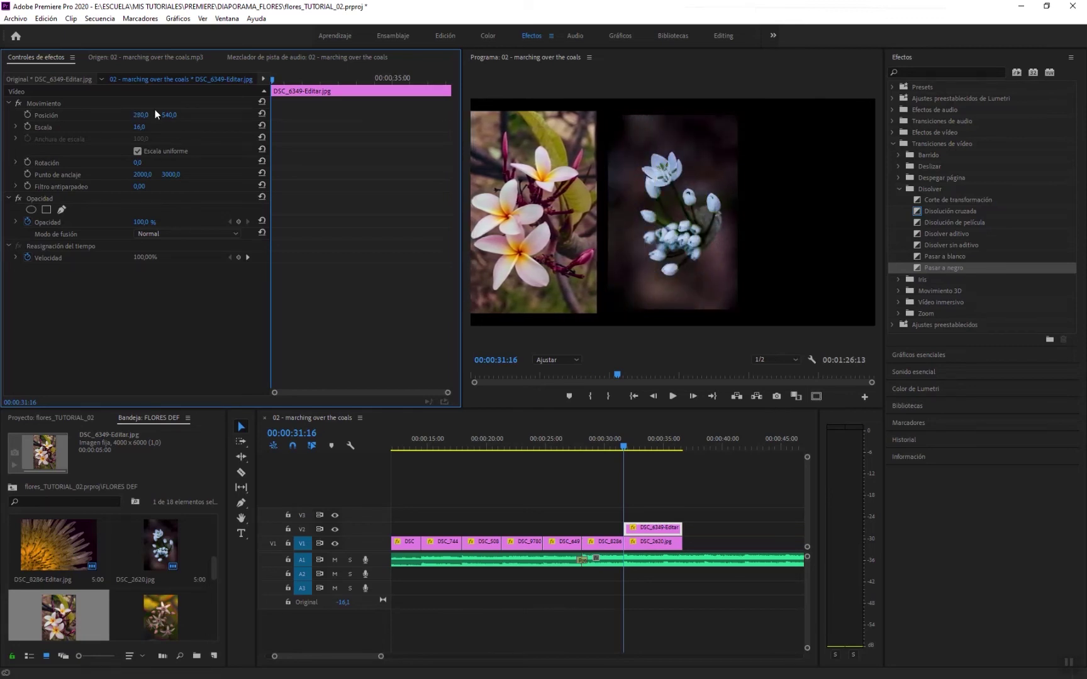
left_click(140, 127)
type("15")
key("Return")
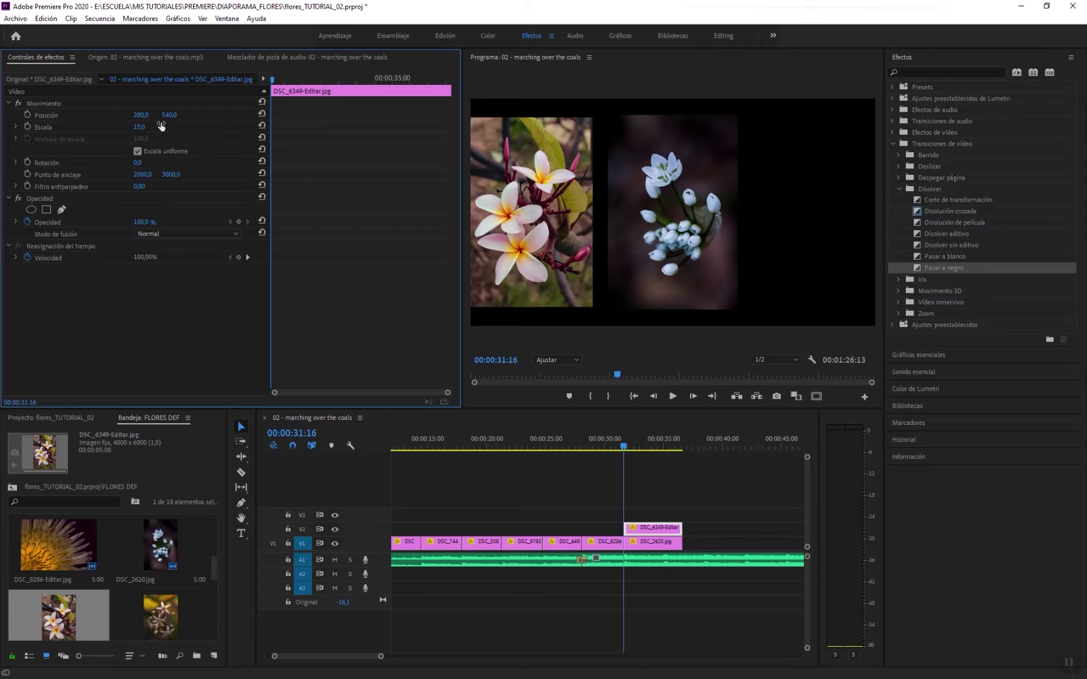
left_click_drag(165, 620, 634, 520)
- Paste DSC_6349's attributes onto DSC_8749 so it matches the scale of 15
right_click(645, 534)
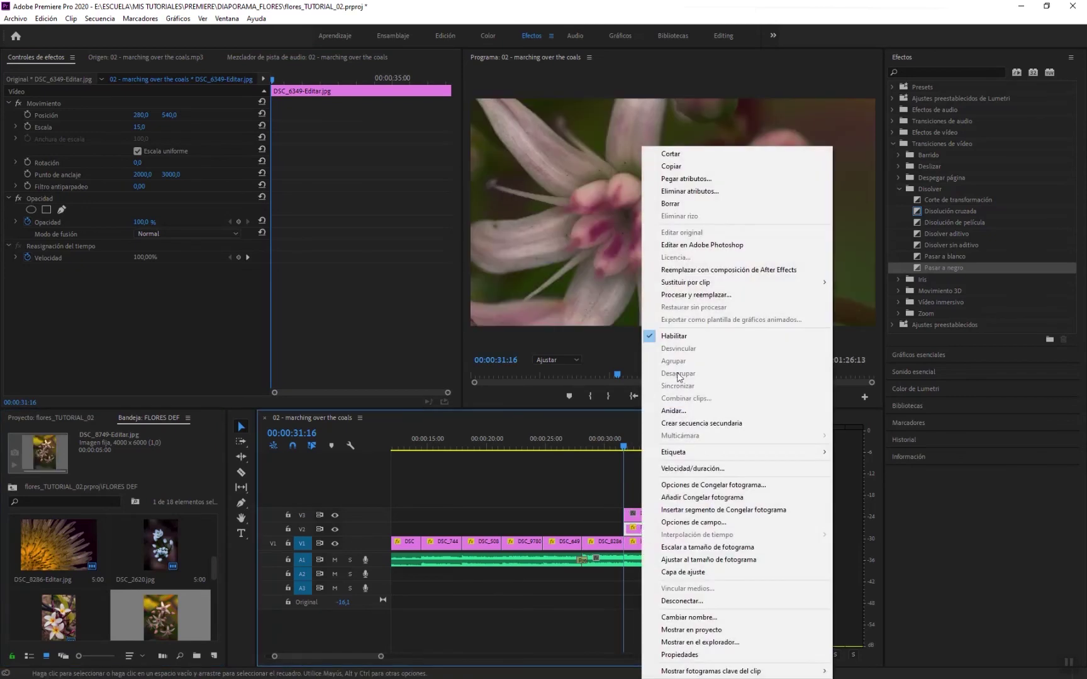
left_click(682, 168)
left_click(668, 517)
right_click(668, 517)
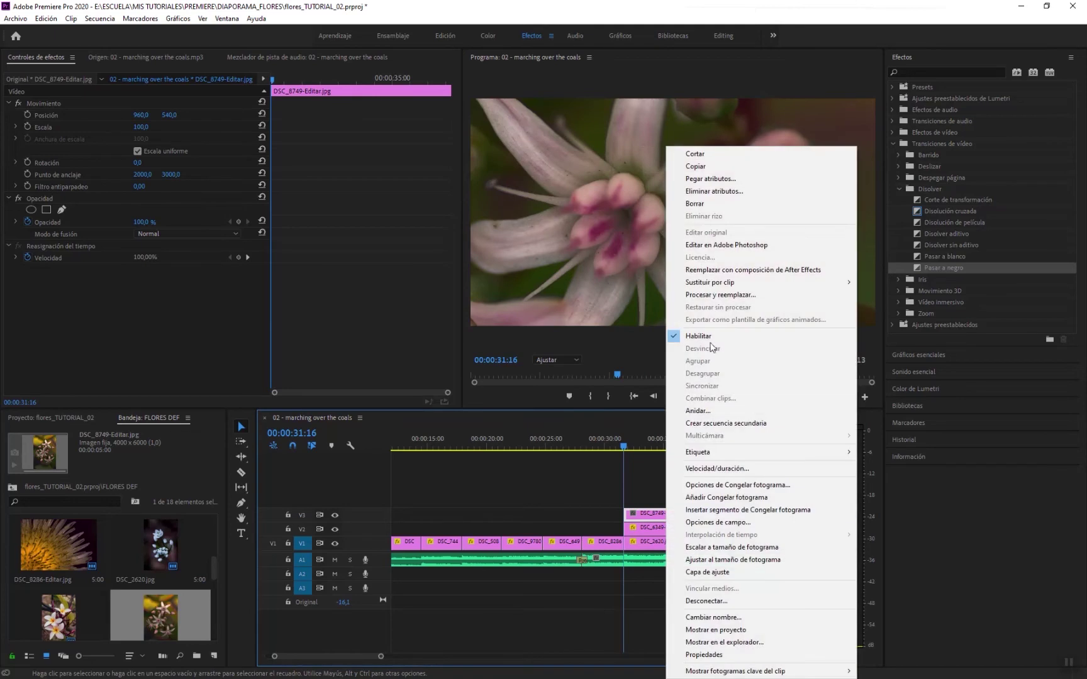
left_click(704, 178)
left_click(573, 532)
- Move DSC_8749 to Position X 1620 on the right and play back the triptych
left_click_drag(139, 115, 648, 116)
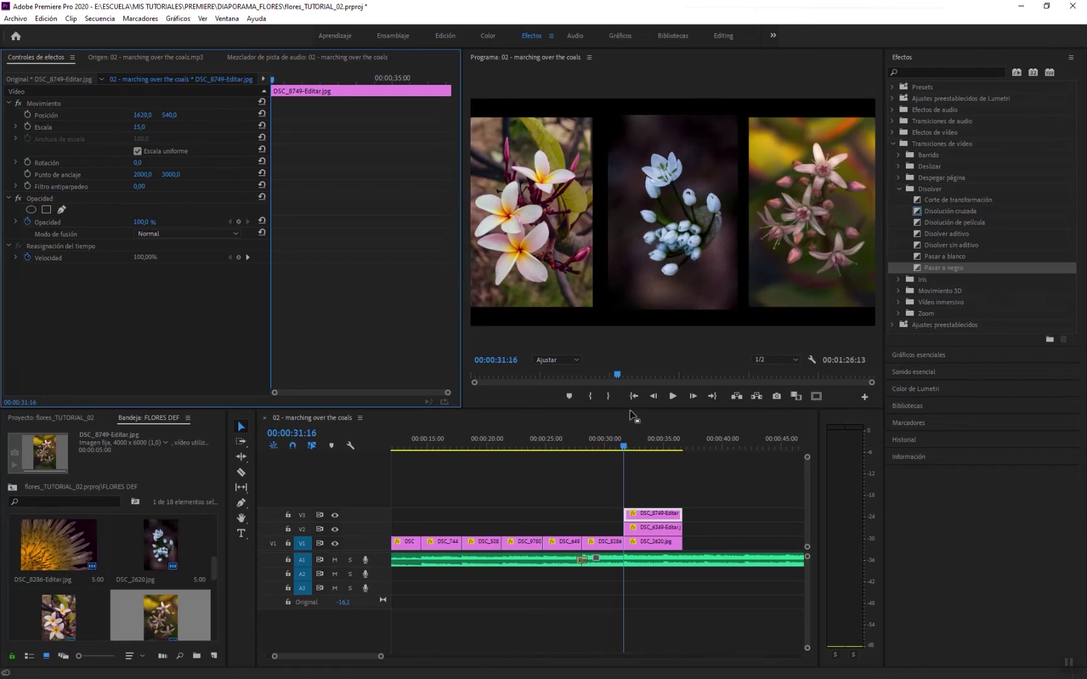
left_click(612, 448)
key("space")
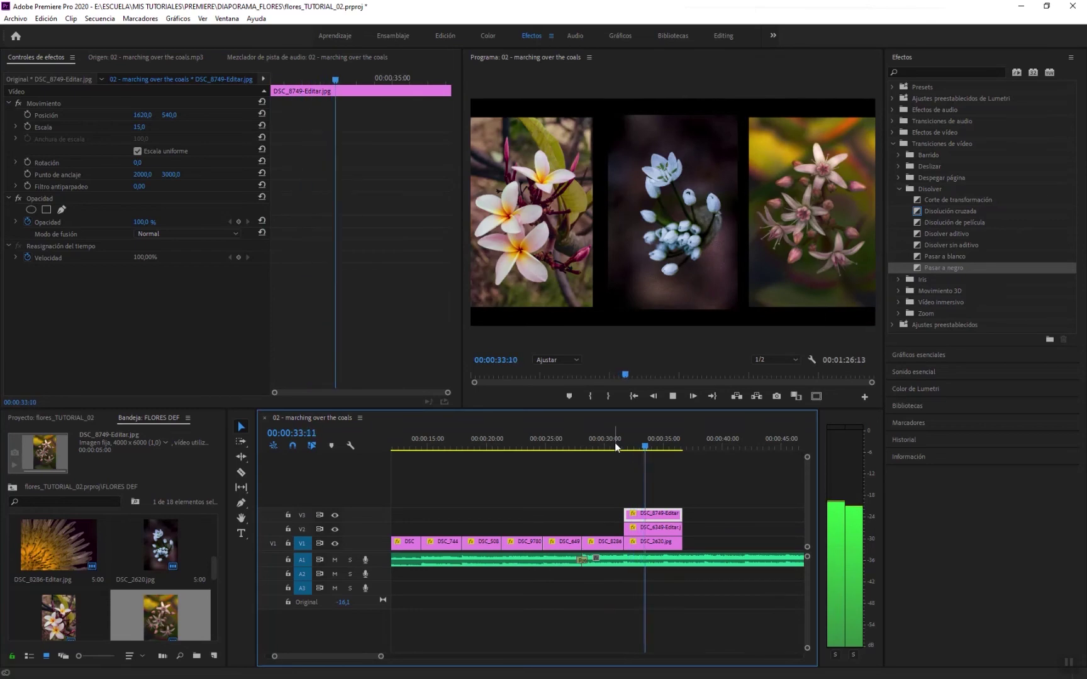
- Extend DSC_2620's start on V1 to 00:00:31:17, where the V2 and V3 photos begin
key("space")
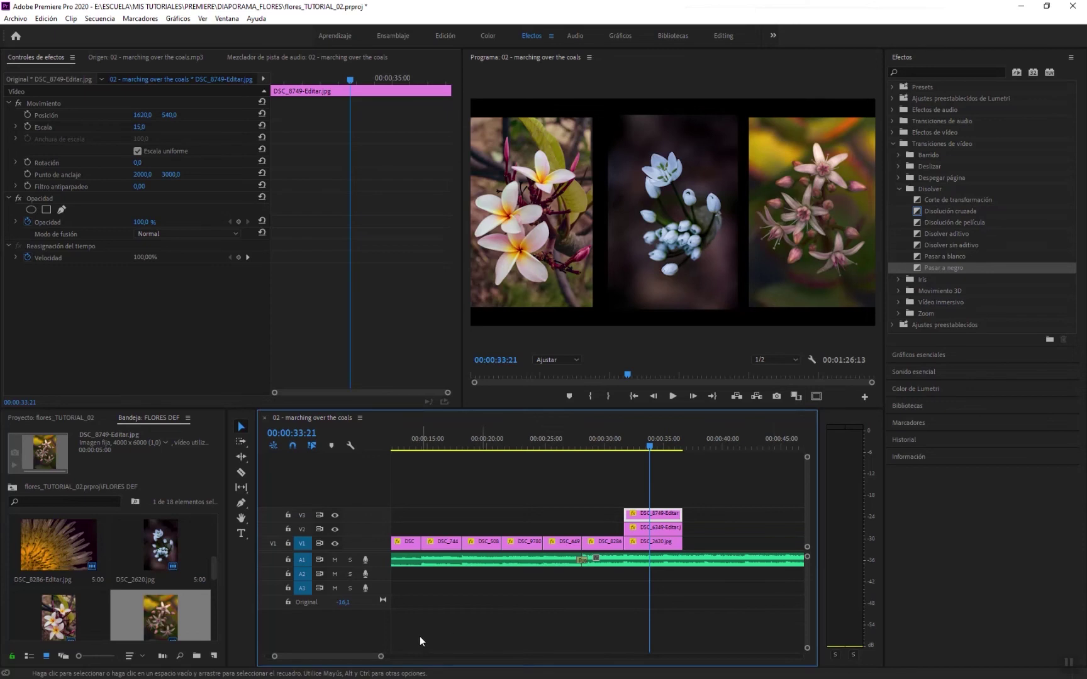
left_click_drag(382, 659, 337, 657)
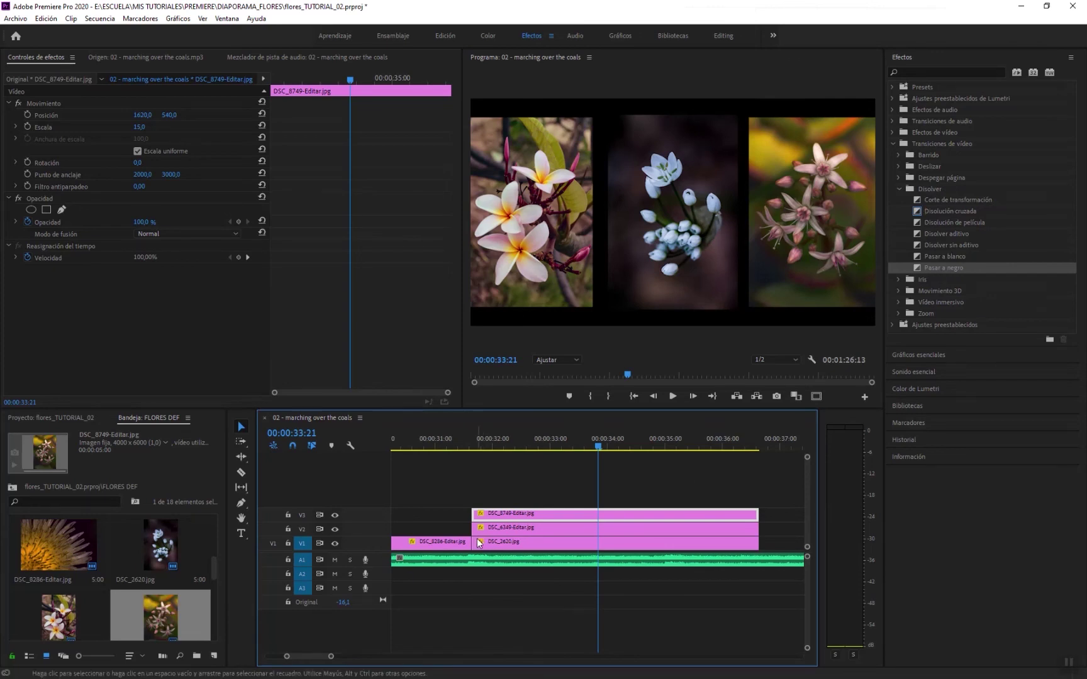
left_click_drag(474, 542, 477, 543)
left_click_drag(478, 447, 474, 447)
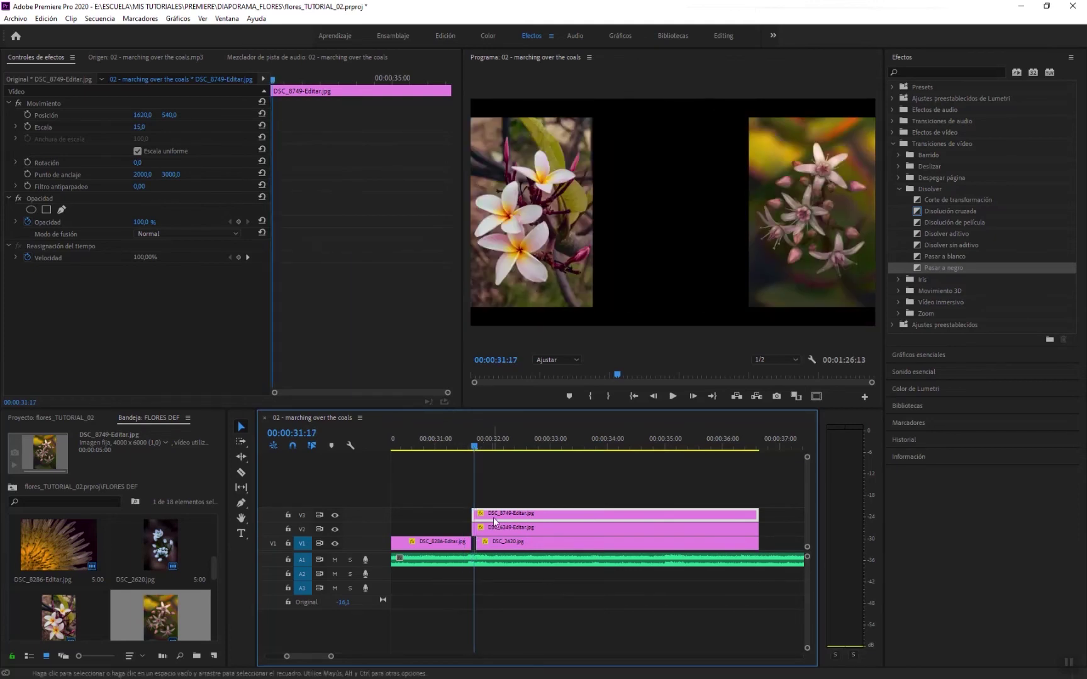
left_click_drag(477, 543, 473, 543)
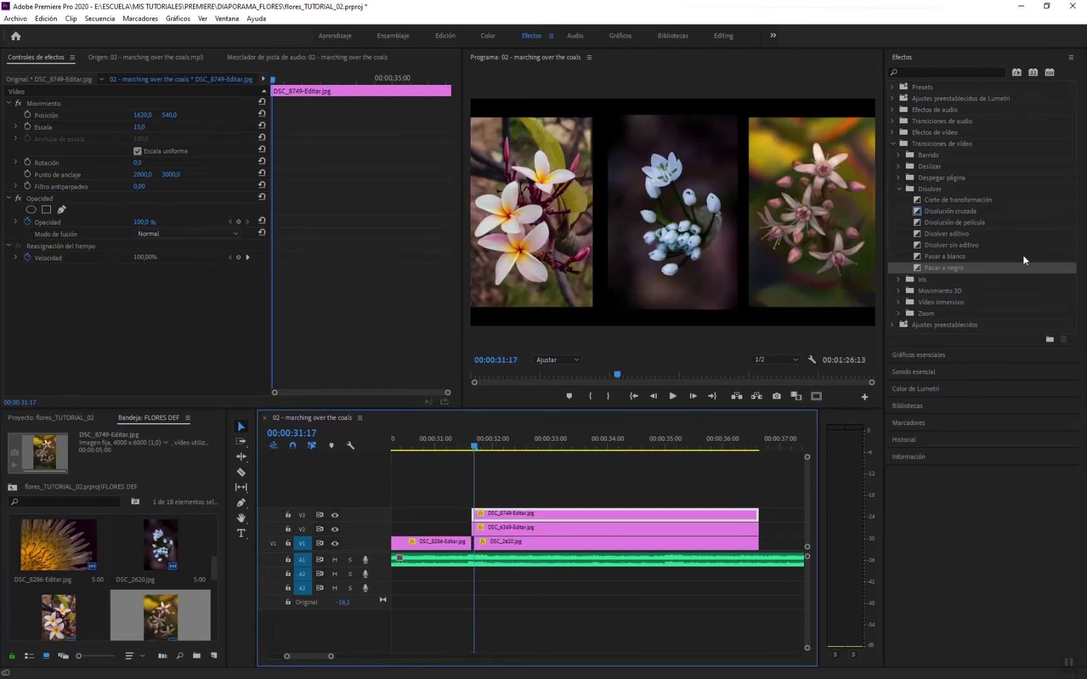
- Add a Pasar a negro transition at DSC_2620's start and preview it several times
left_click_drag(917, 267, 481, 551)
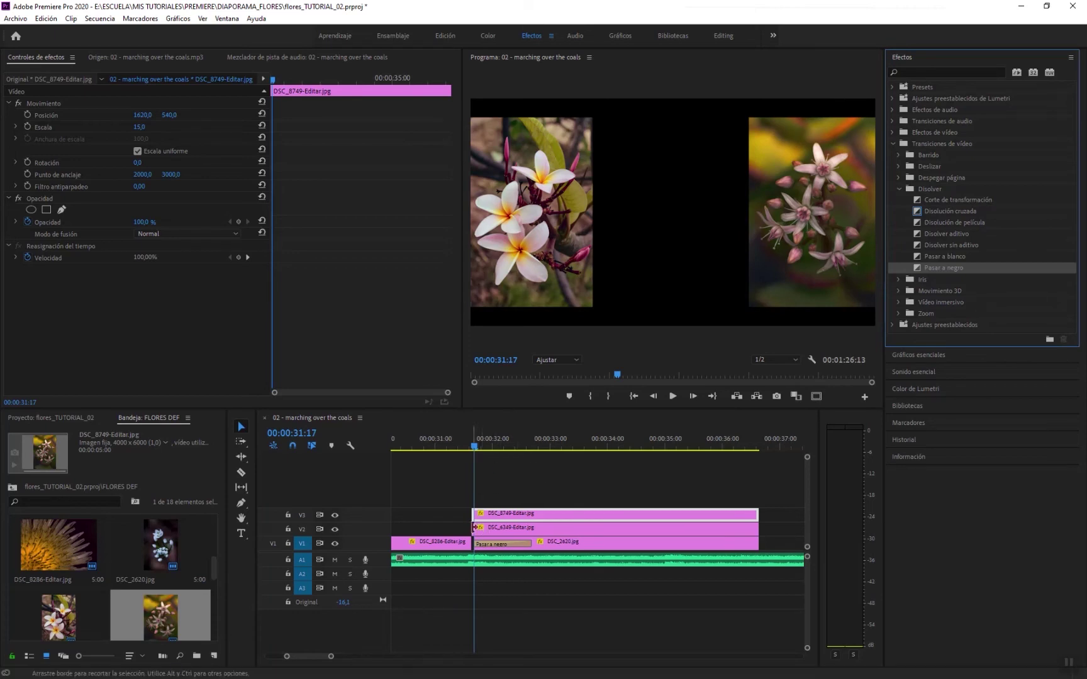
left_click(468, 447)
key("space")
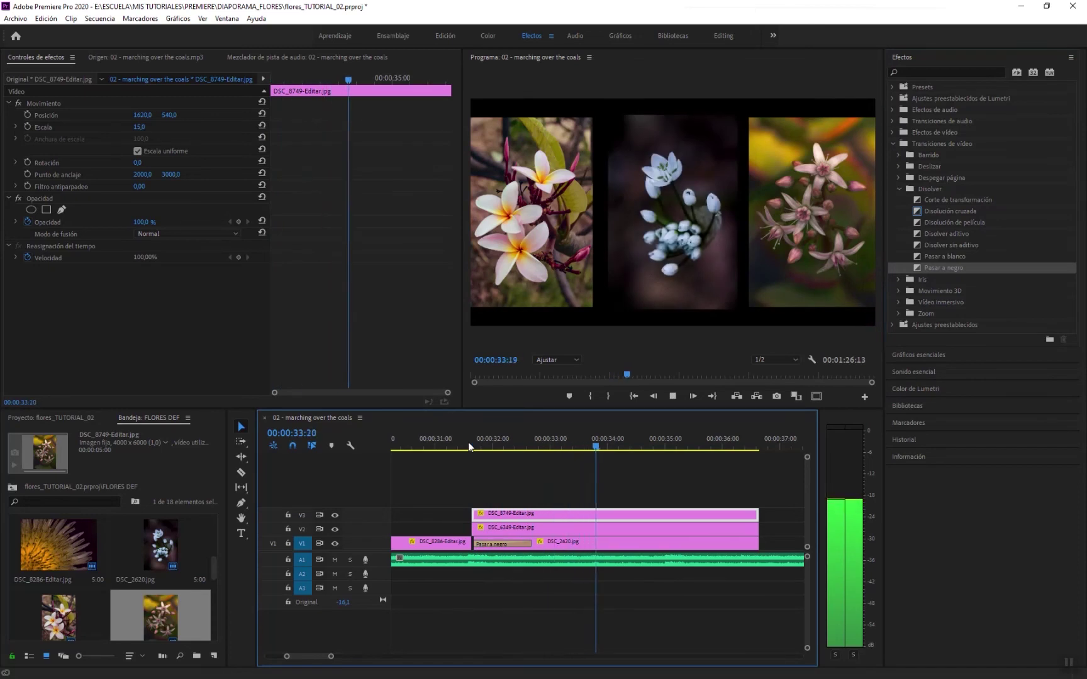
key("space")
left_click(457, 445)
key("space")
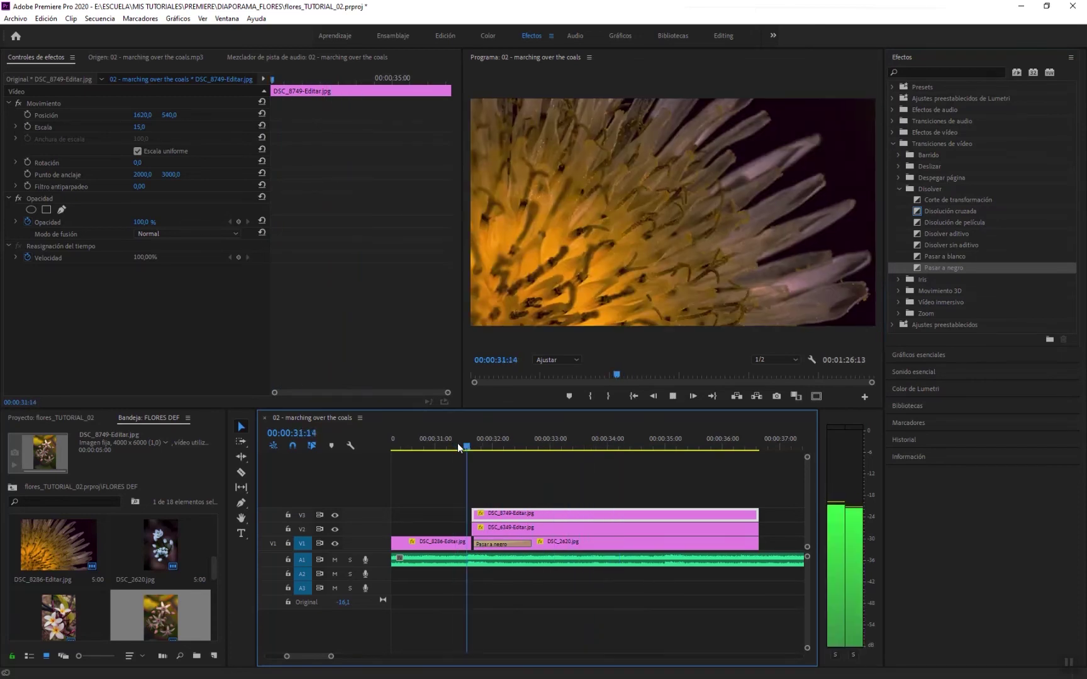
key("space")
left_click(466, 447)
key("space")
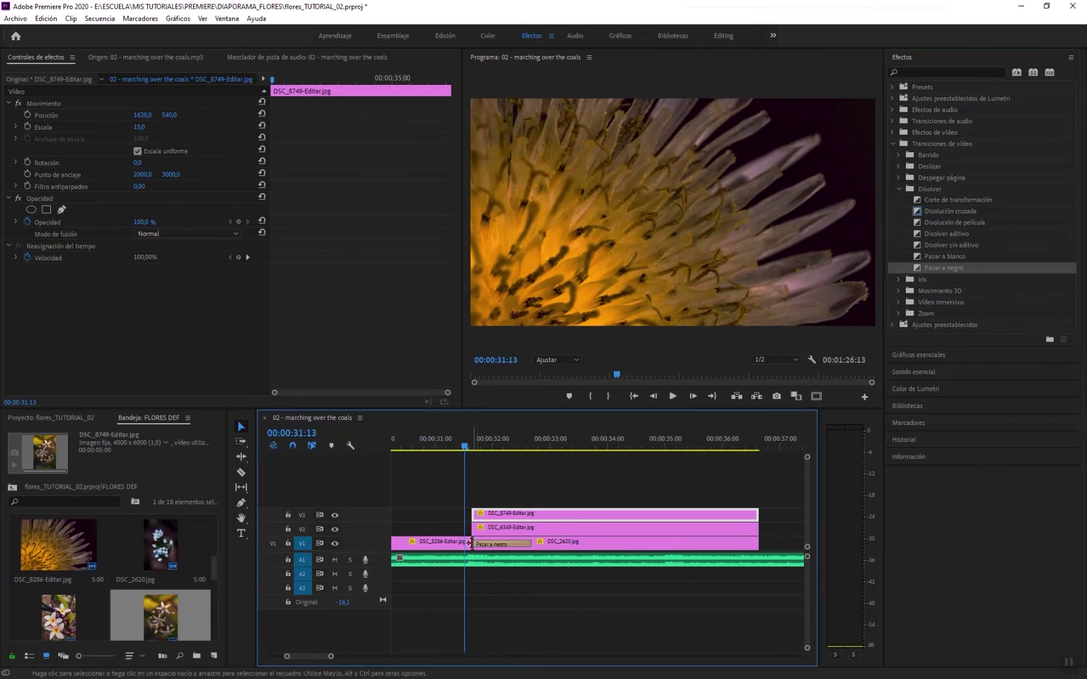
- Trim the orange flower DSC_8286's out point, readjust DSC_2620, and select the transition
left_click_drag(471, 545, 461, 545)
left_click_drag(562, 545, 550, 547)
left_click(448, 438)
key("space")
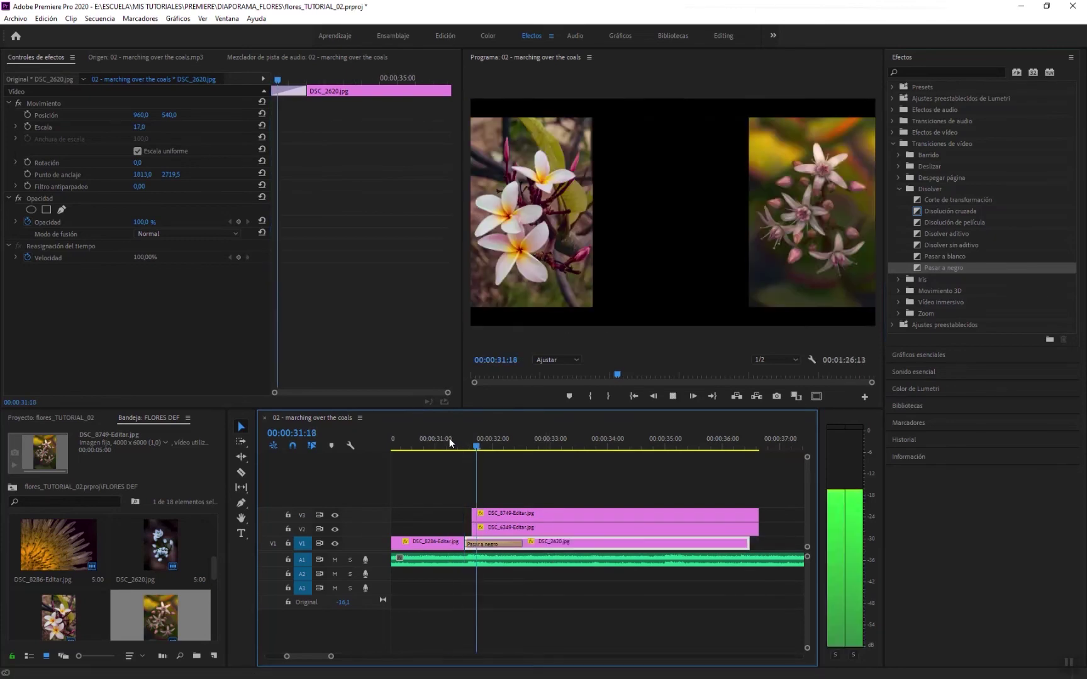
key("space")
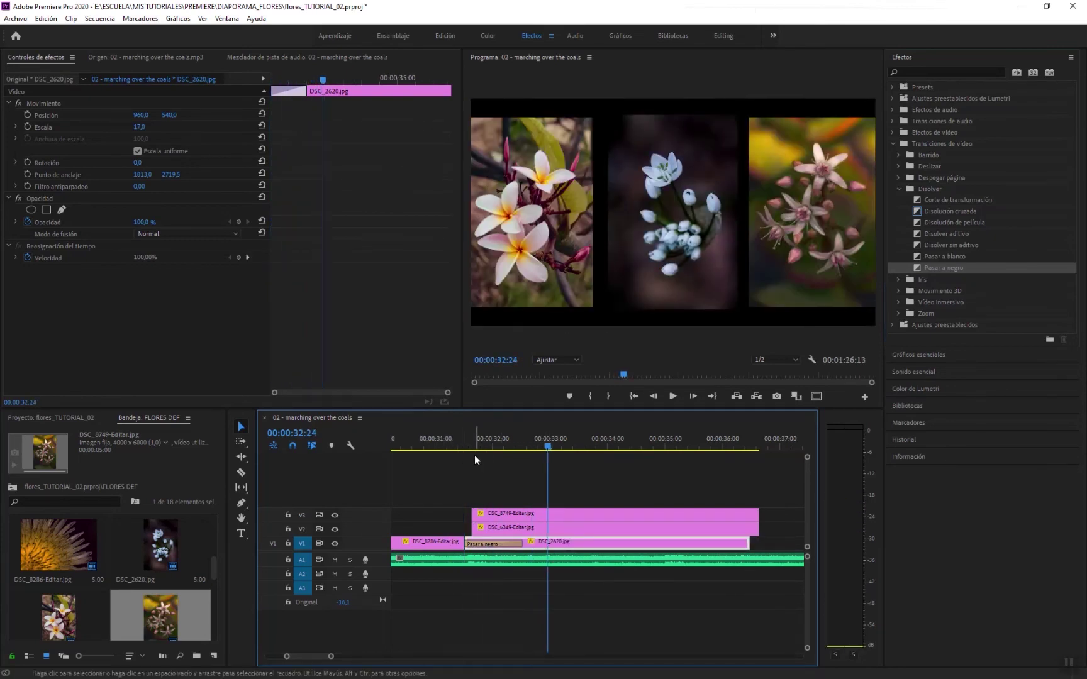
left_click(465, 442)
key("Right")
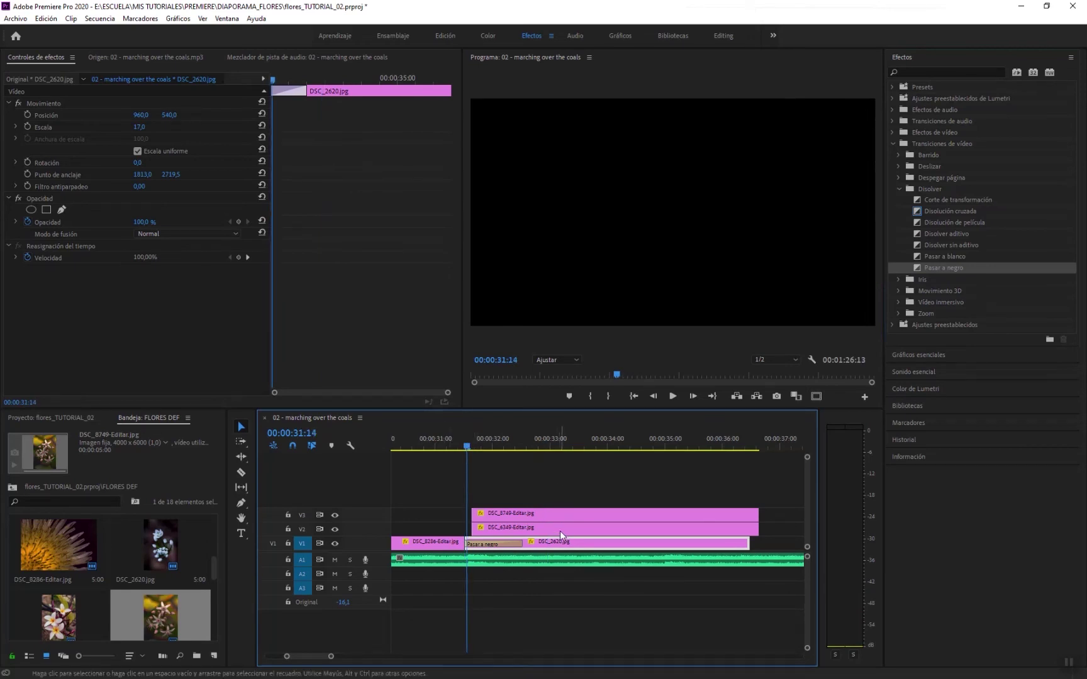
left_click_drag(560, 541, 563, 546)
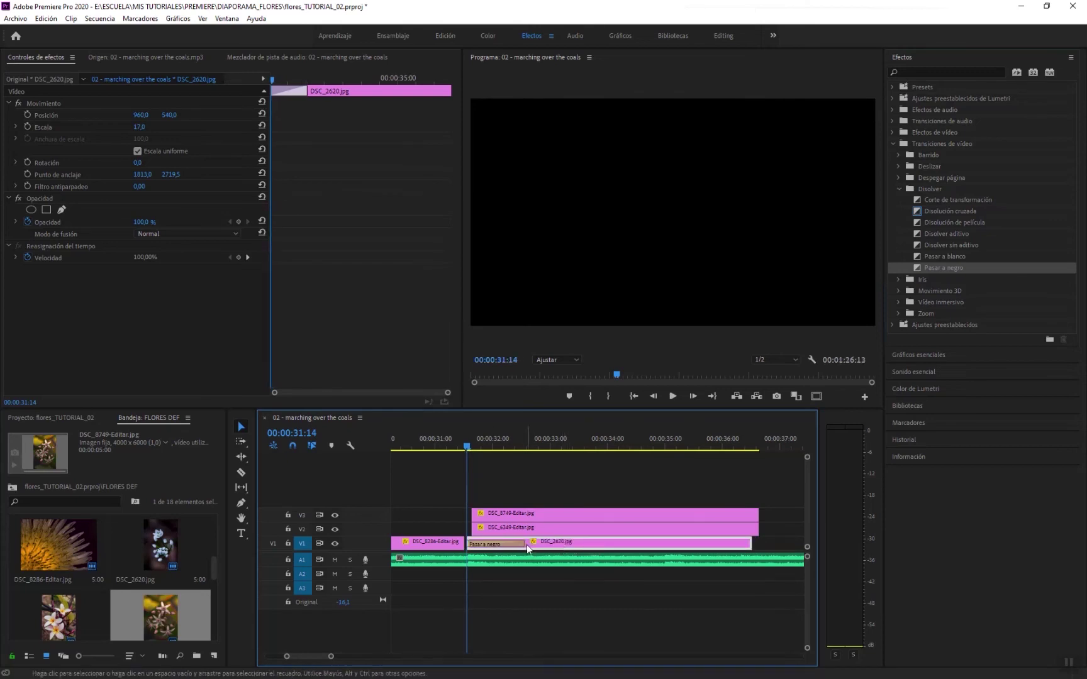
left_click(518, 545)
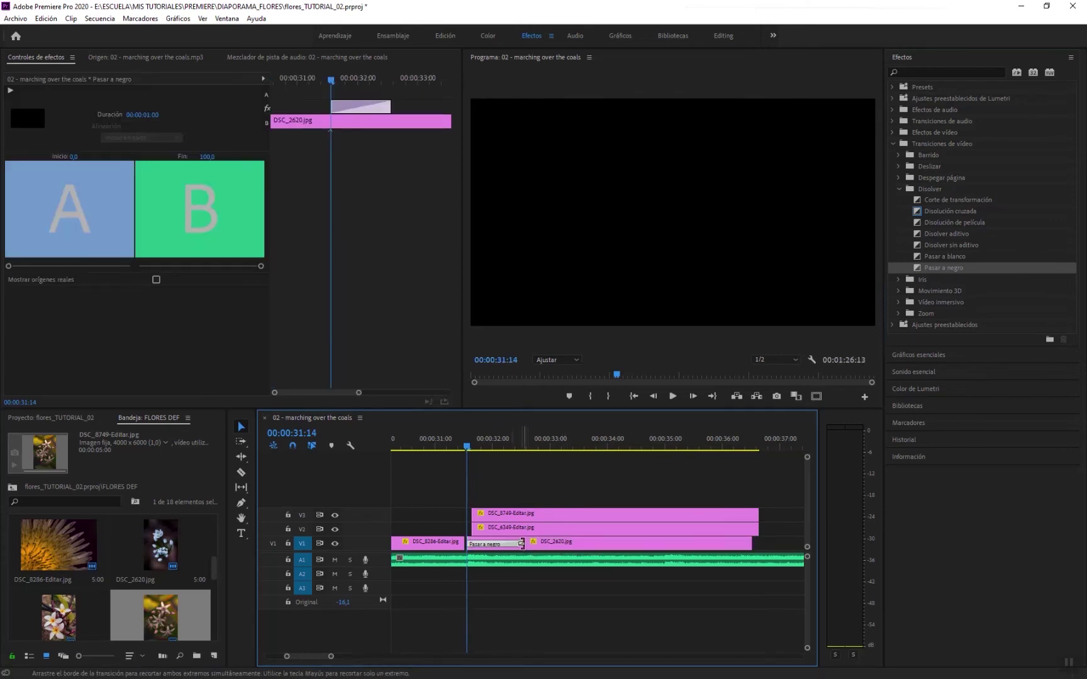
- Shorten the Pasar a negro fade to 9 frames and preview it
left_click_drag(519, 545, 487, 545)
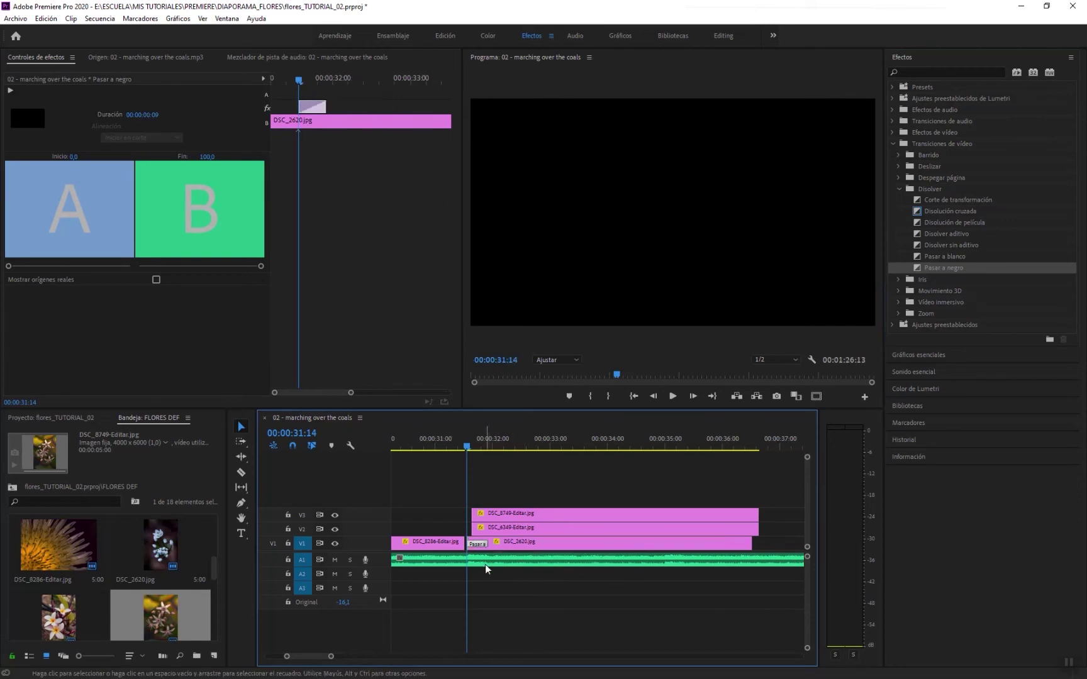
left_click(459, 449)
key("space")
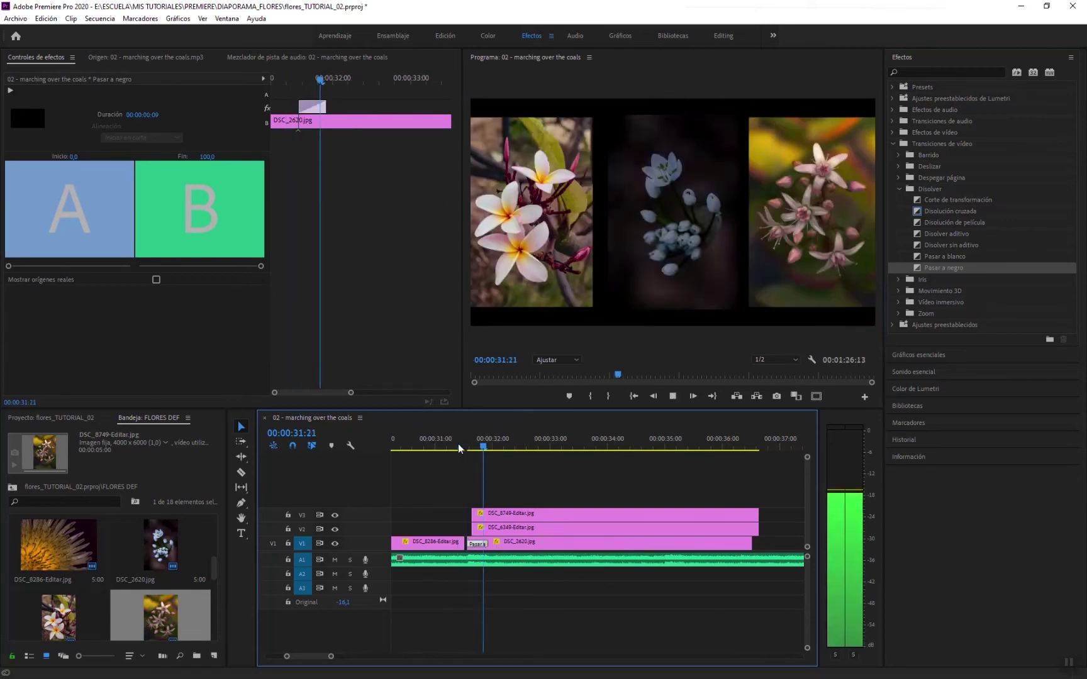
key("space")
- Delay the starts of the V2 and V3 photos so the triptych builds one image at a time
left_click_drag(473, 528, 521, 514)
left_click(473, 515)
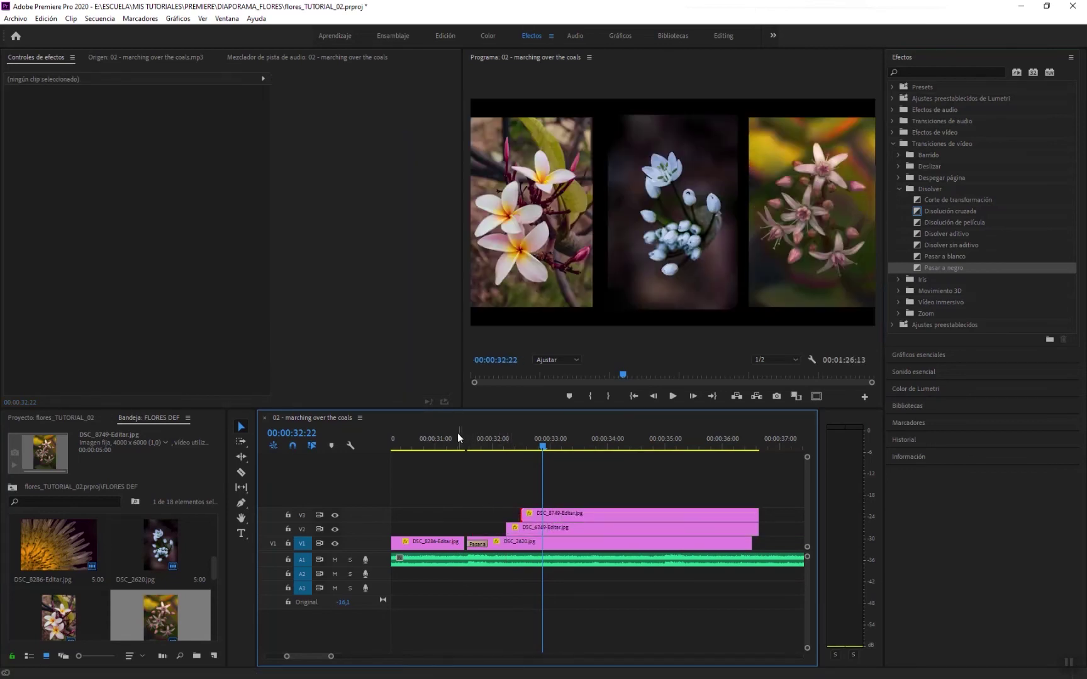
left_click(456, 442)
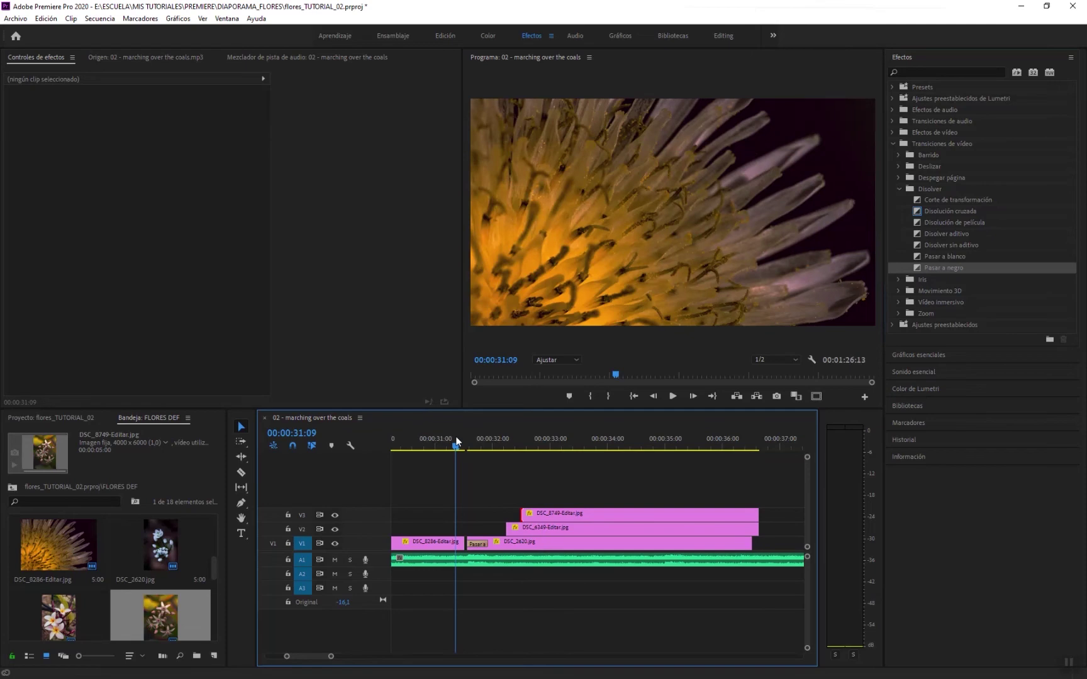
key("space")
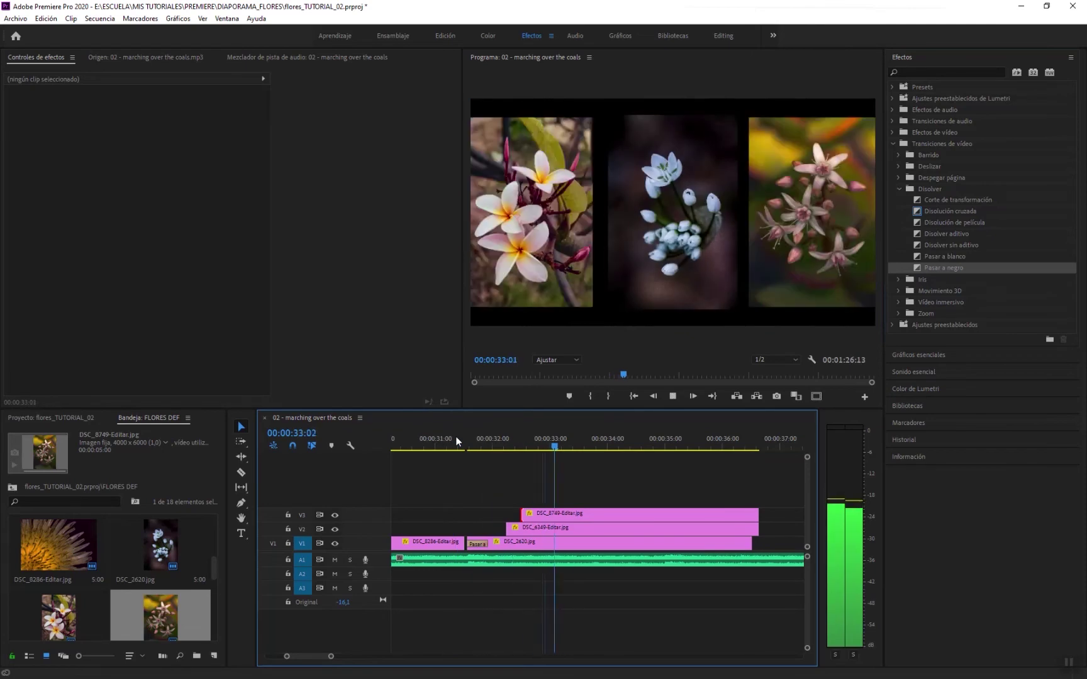
left_click(459, 436)
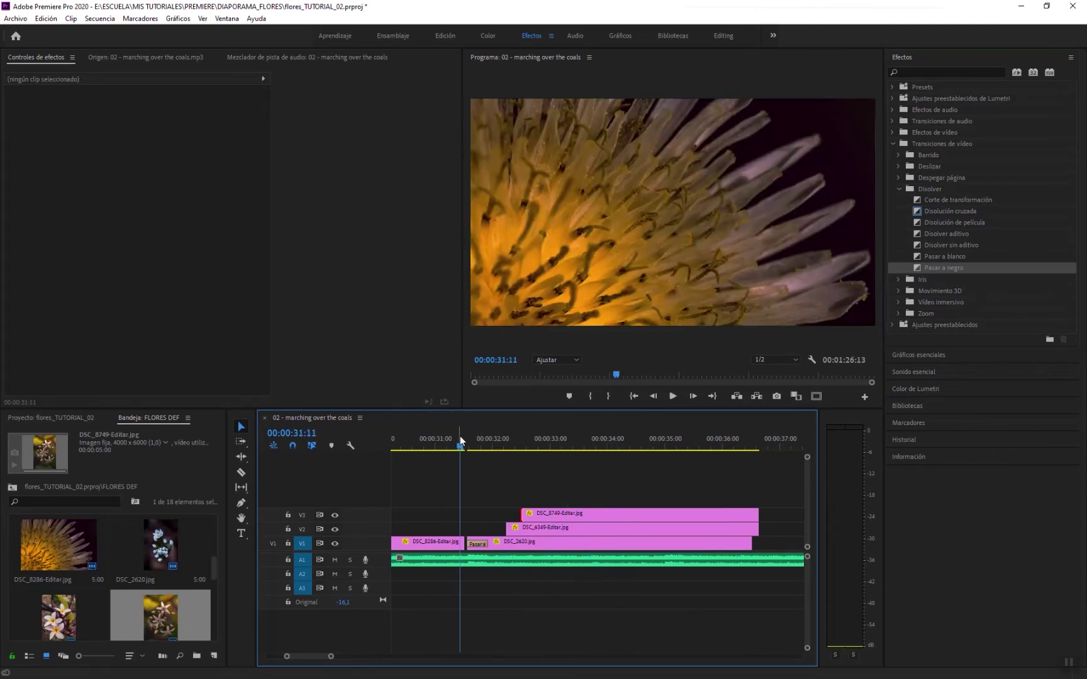
key("space")
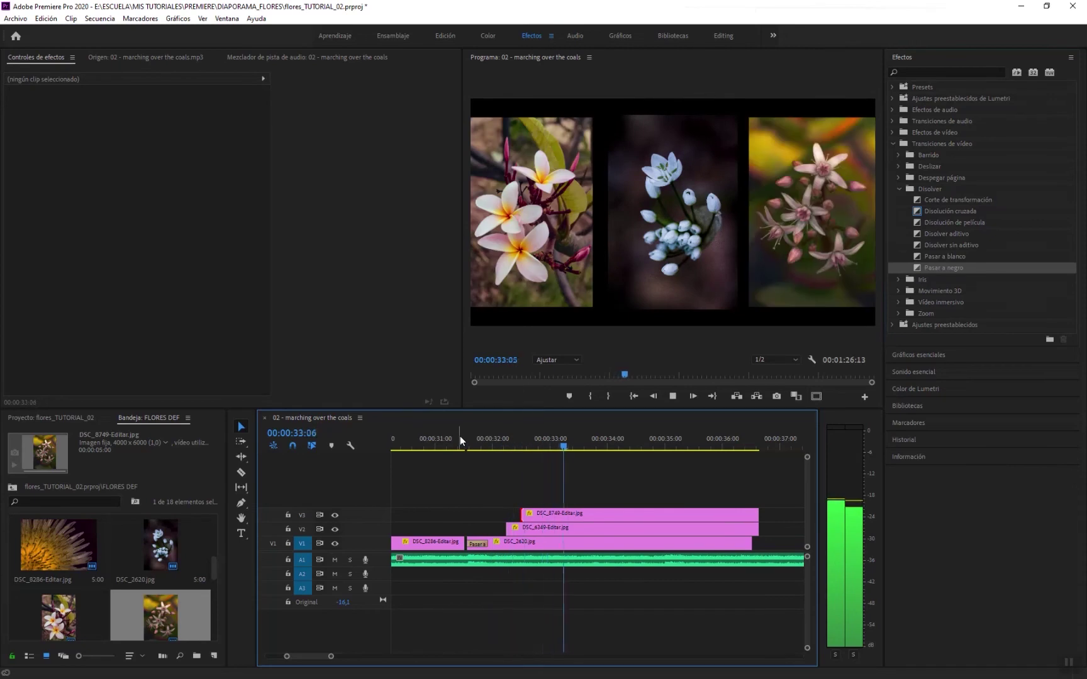
key("space")
left_click(502, 441)
left_click_drag(502, 441, 503, 442)
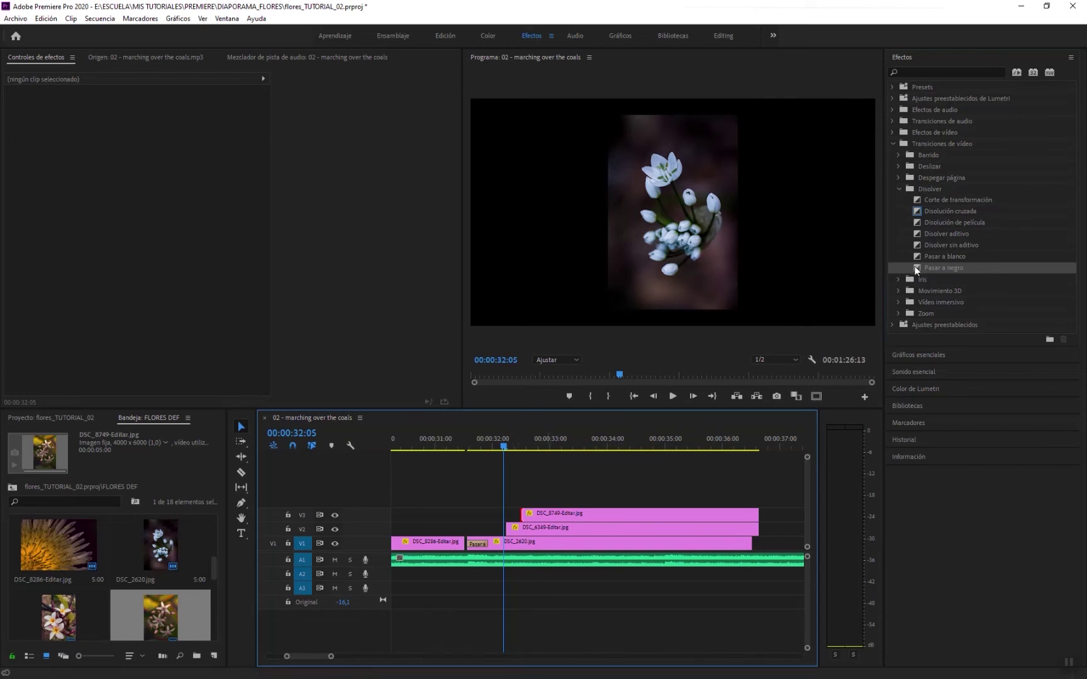
- Add Pasar a negro fades to the starts of DSC_6349 on V2 and DSC_8749 on V3, then preview
left_click_drag(916, 267, 520, 531)
left_click_drag(917, 271, 533, 520)
left_click(474, 448)
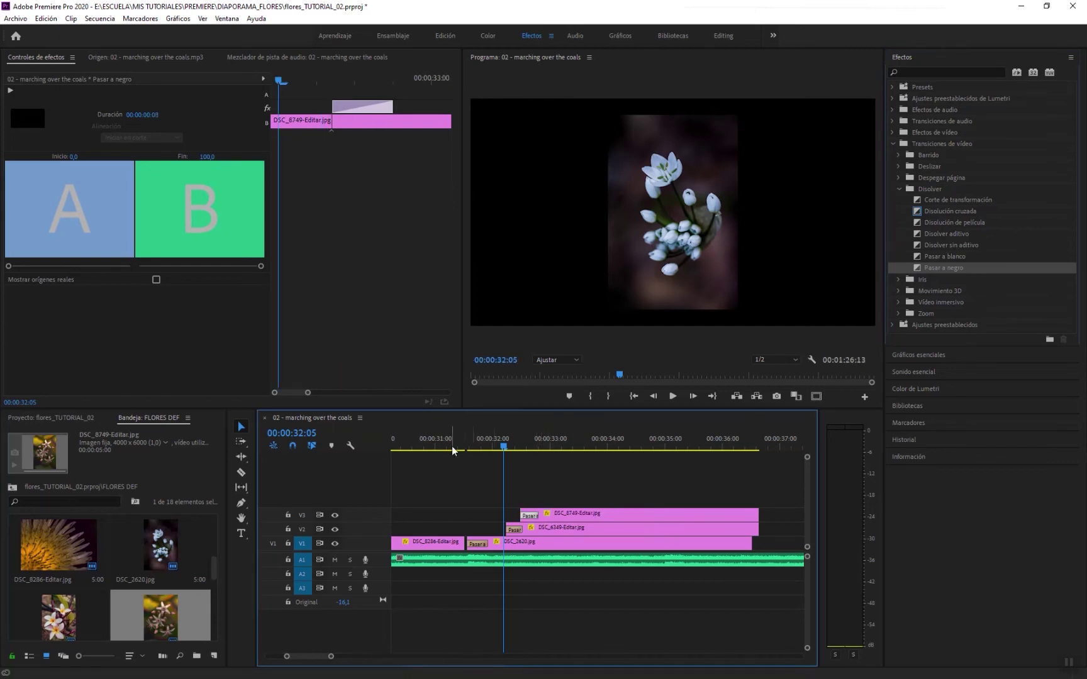
key("space")
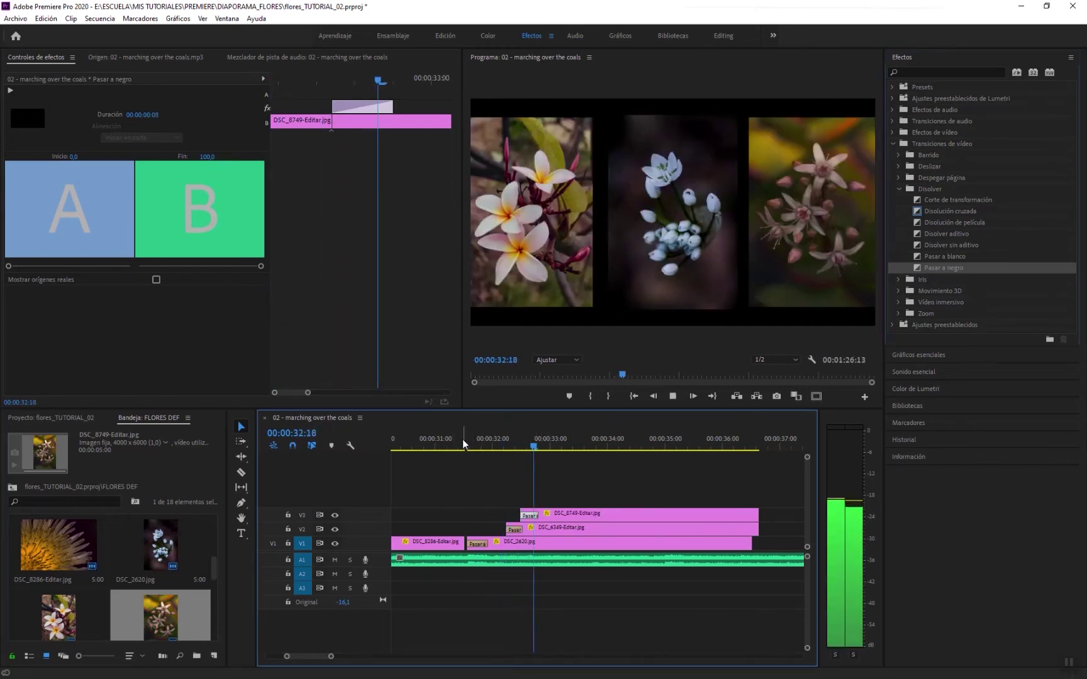
key("space")
- Delete both fade-to-black transitions from the V2 and V3 clips
left_click(515, 530)
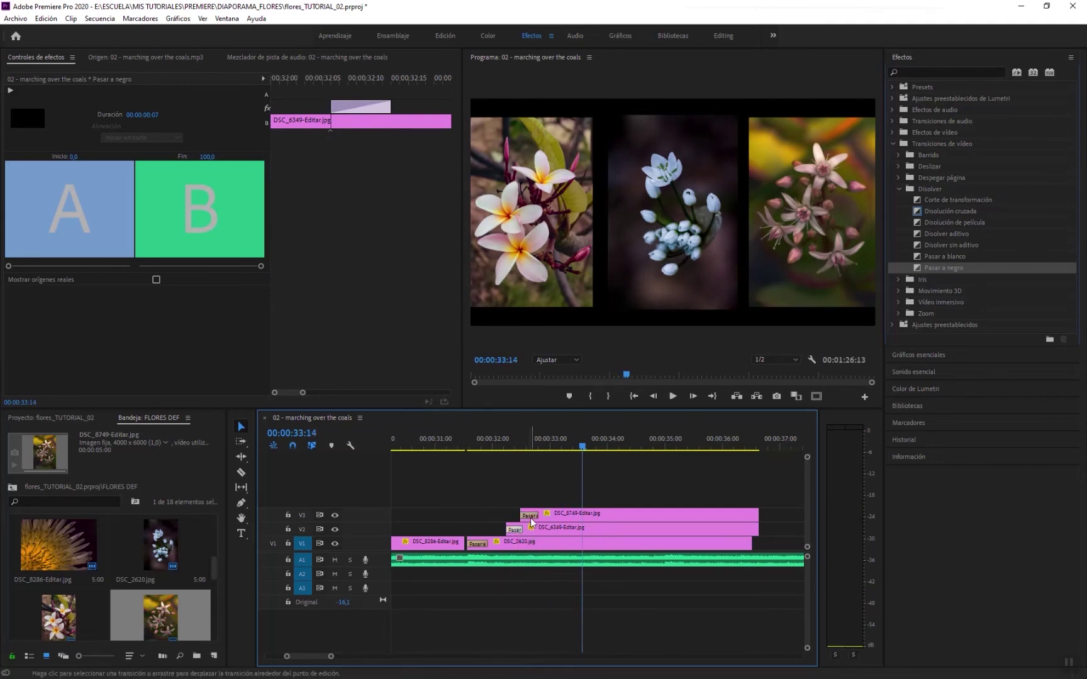
left_click(531, 517, "shift")
key("Delete")
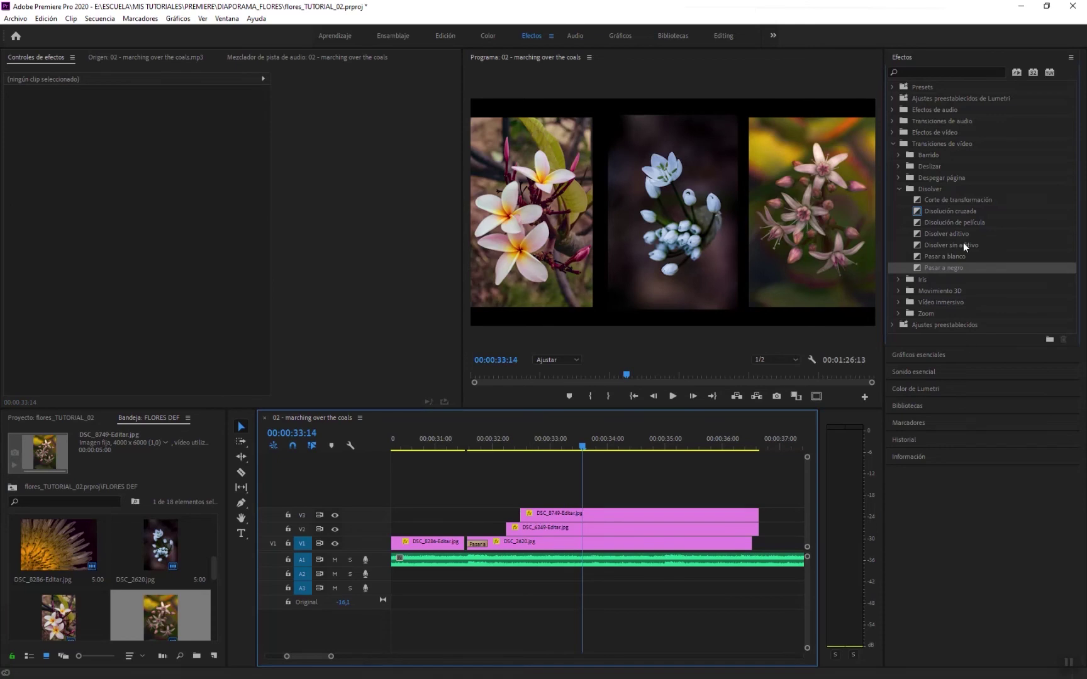
- Apply roughly six-frame Disolución cruzada transitions to the V2 and V3 clip starts and preview
left_click_drag(917, 216, 593, 521)
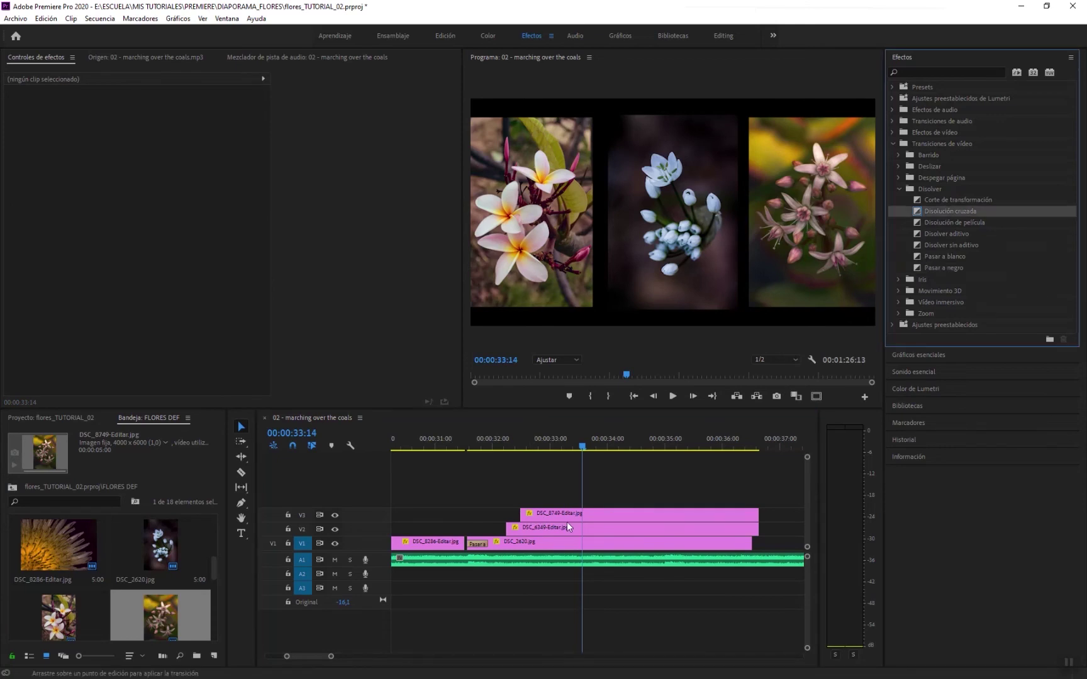
mouse_move(515, 530)
left_mouse_down()
mouse_move(559, 530)
mouse_move(523, 528)
left_mouse_up()
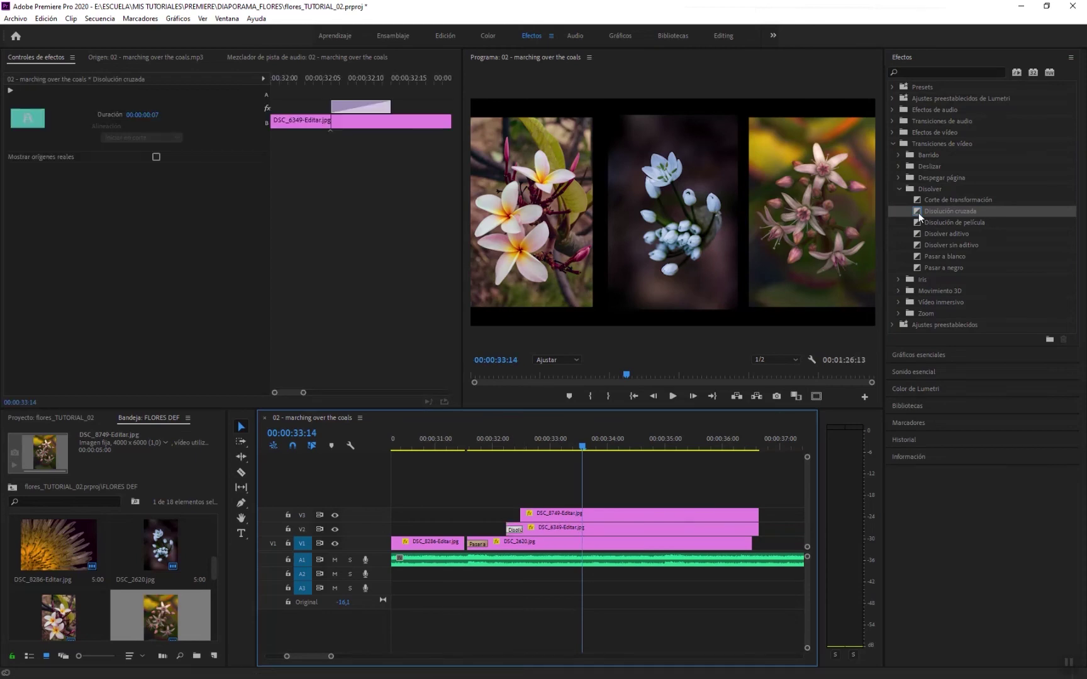
left_click_drag(918, 213, 532, 517)
left_click(573, 515)
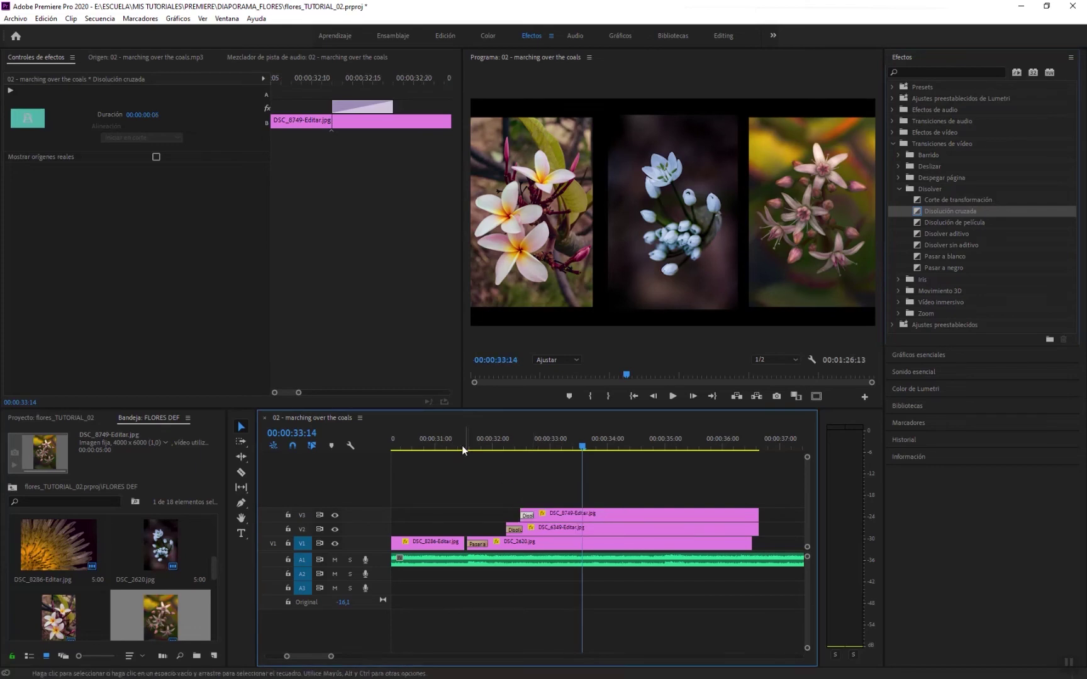
left_click(453, 441)
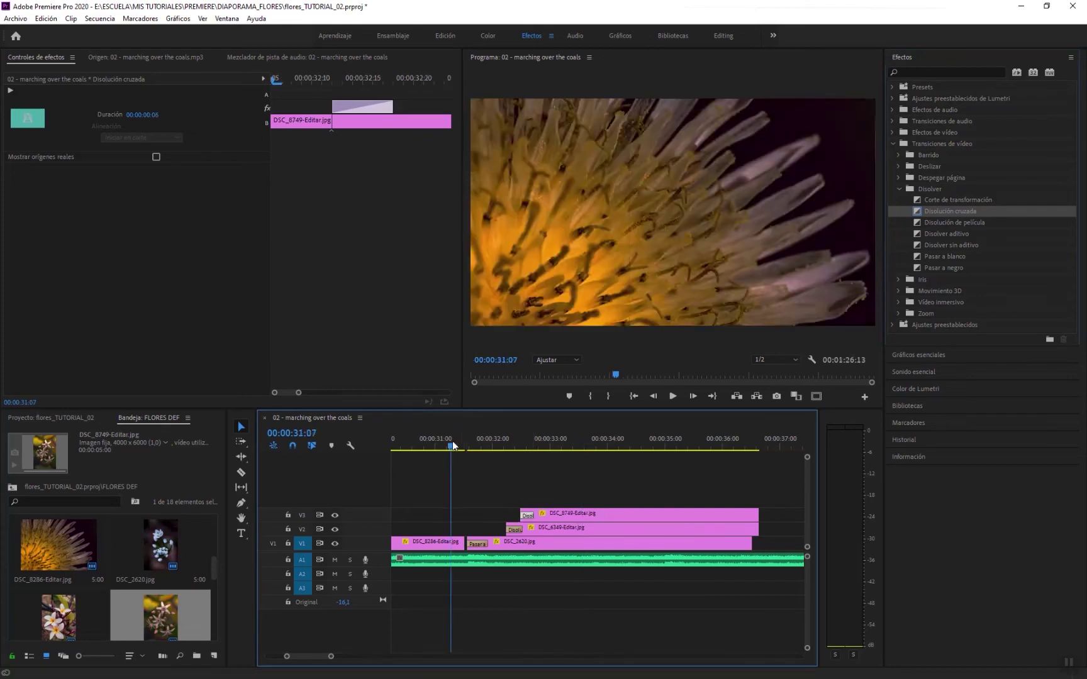
key("space")
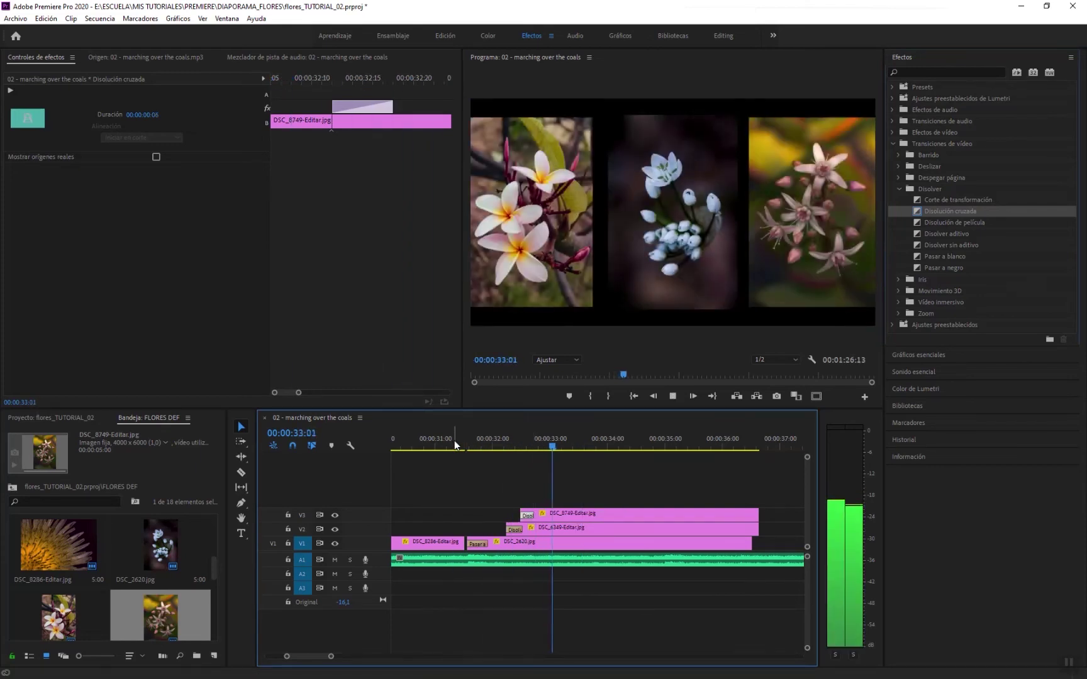
- Trim the V1, V2 and V3 triptych clips to end at 00:00:34:14
key("space")
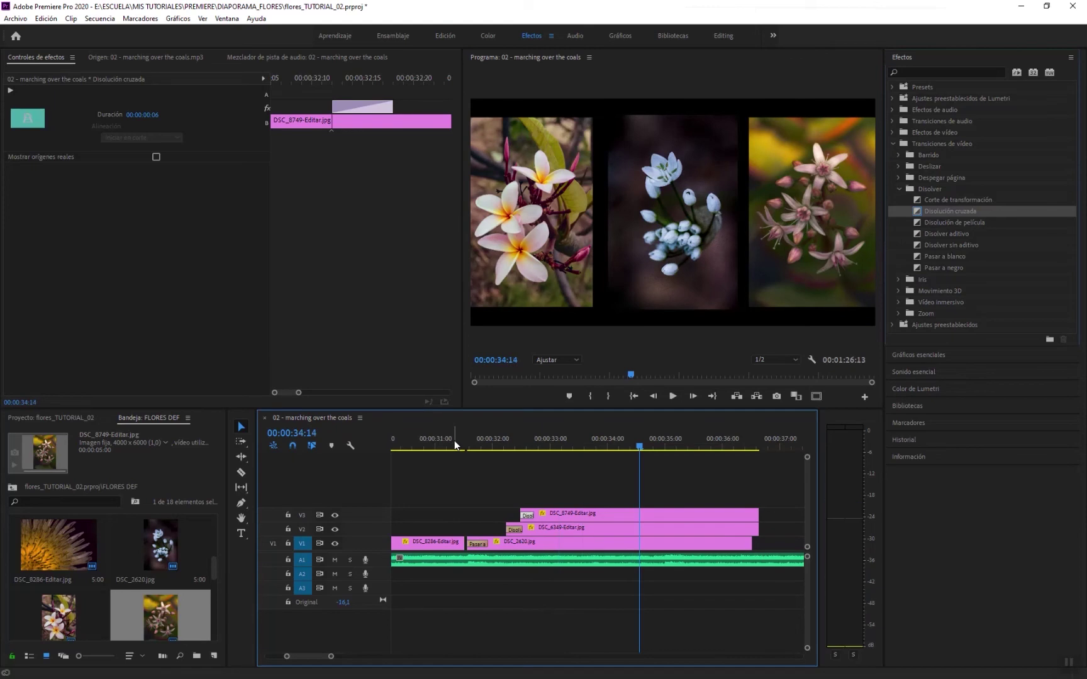
left_click_drag(751, 544, 639, 550)
left_click_drag(756, 529, 639, 530)
left_click_drag(755, 516, 639, 516)
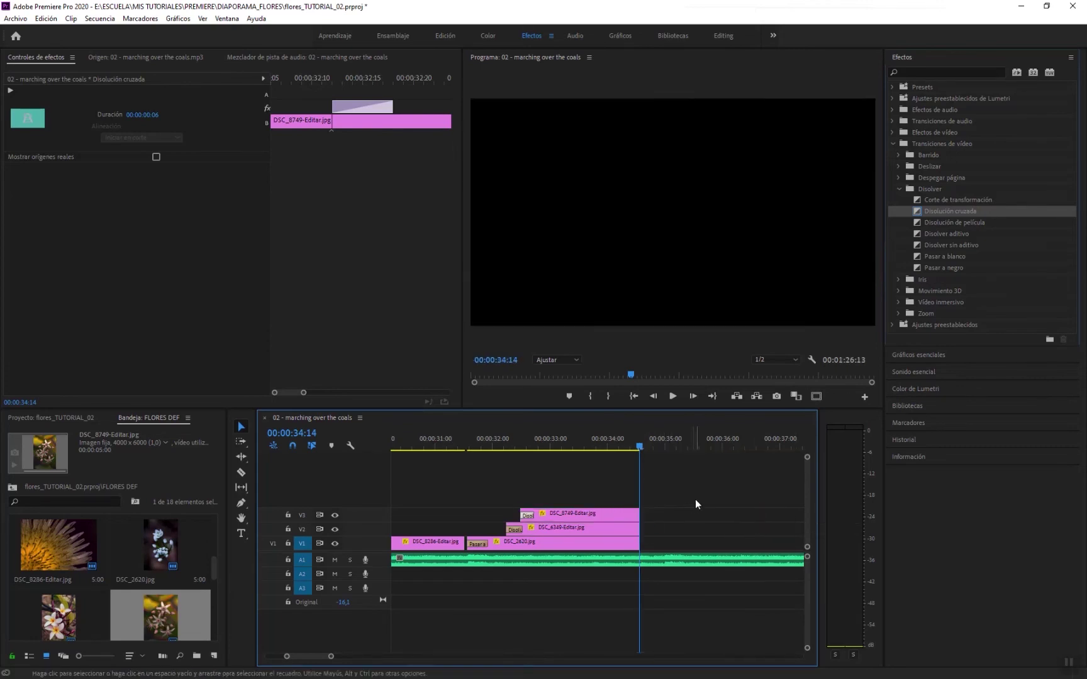
- Copy the three triptych clips and Pegar inserción them right after the original
key("Right")
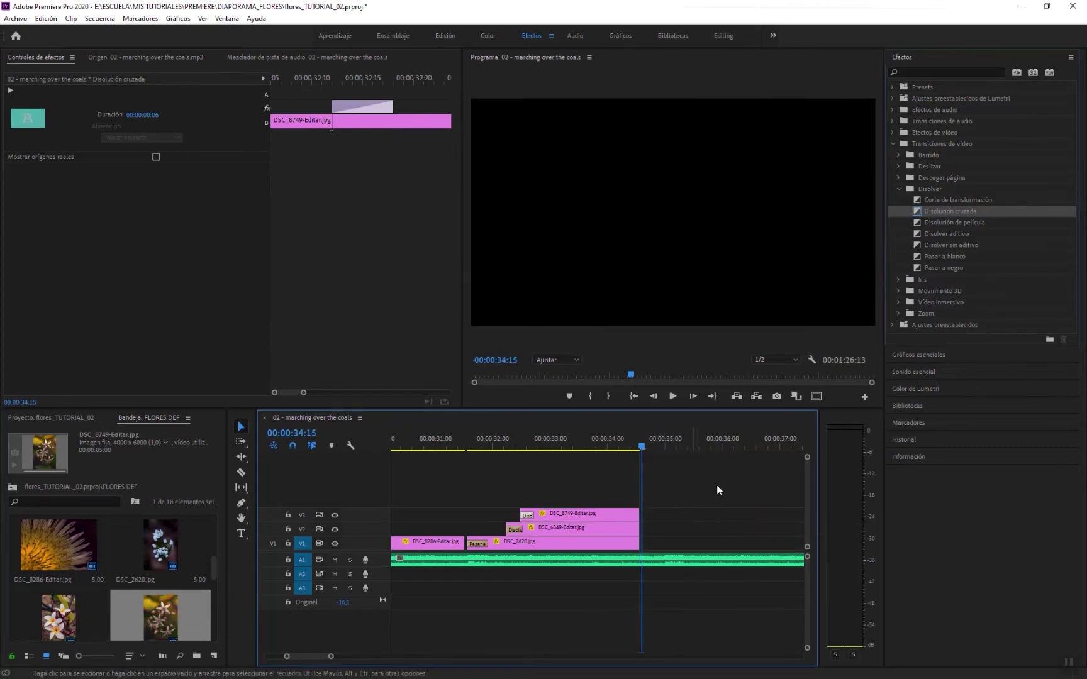
left_click_drag(602, 478, 608, 543)
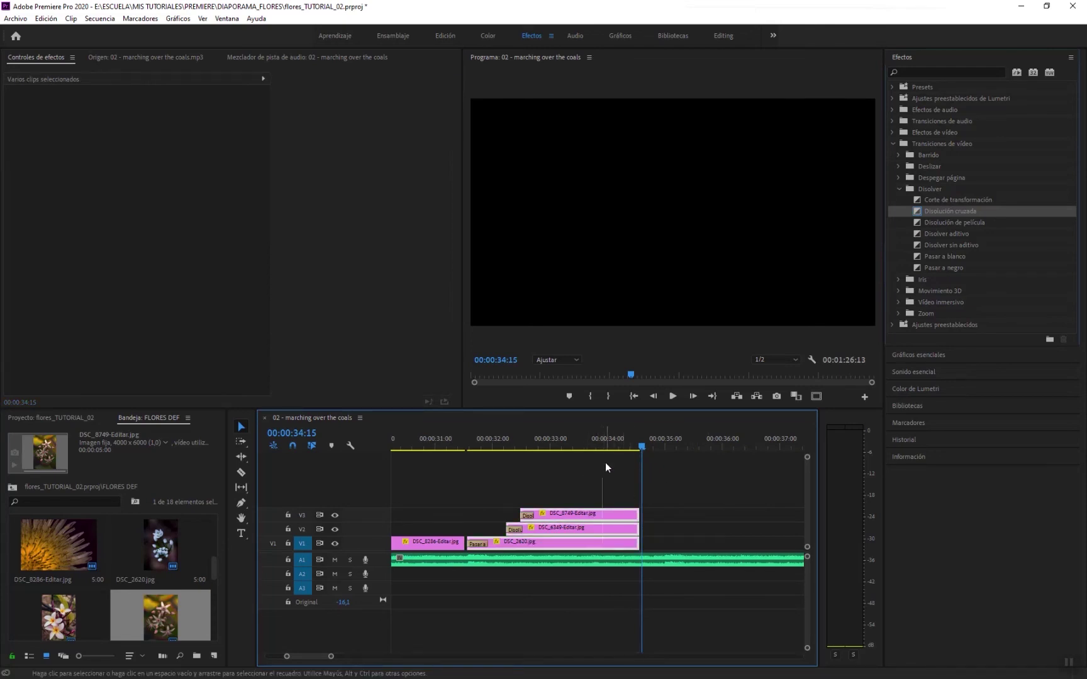
left_click(46, 18)
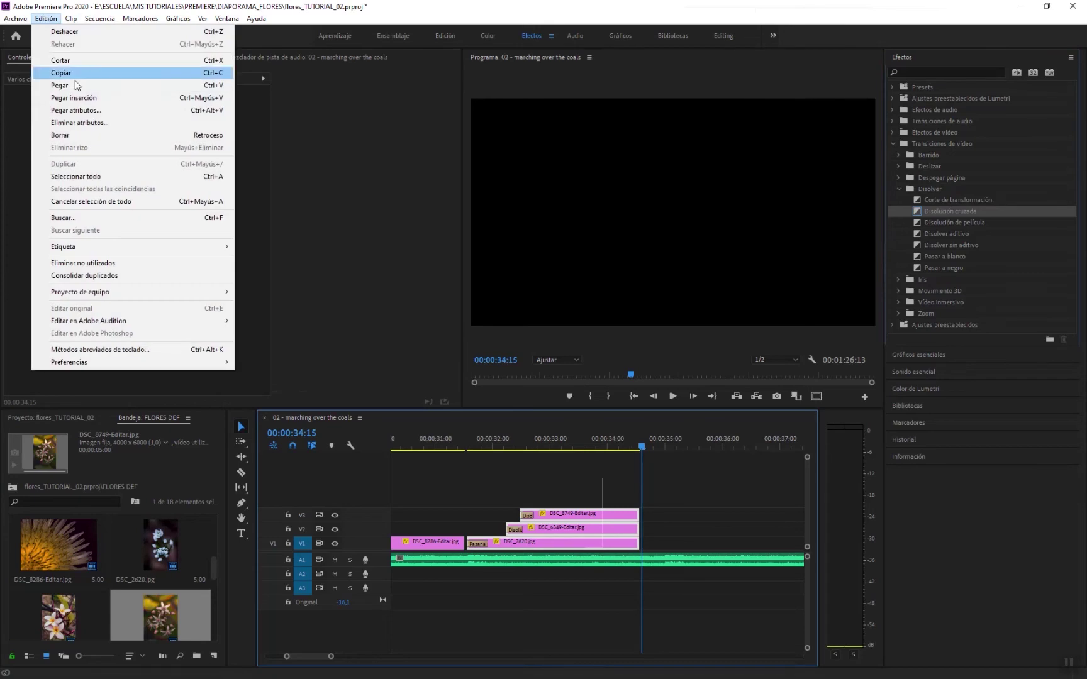
left_click(73, 73)
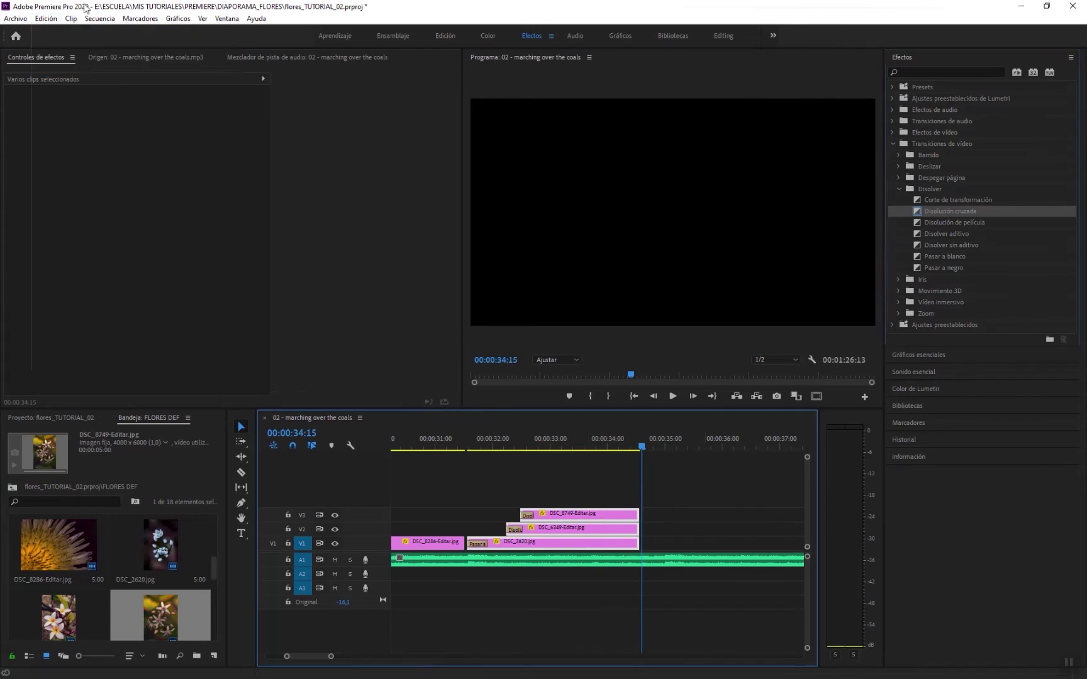
left_click(46, 18)
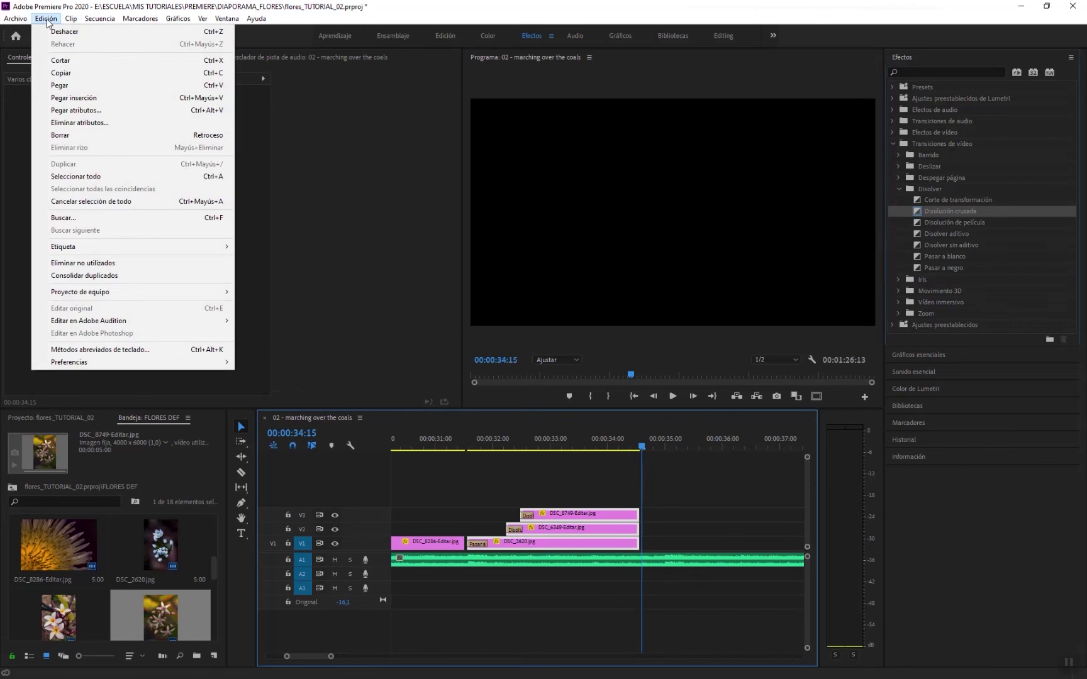
left_click(67, 97)
left_click_drag(335, 657, 356, 657)
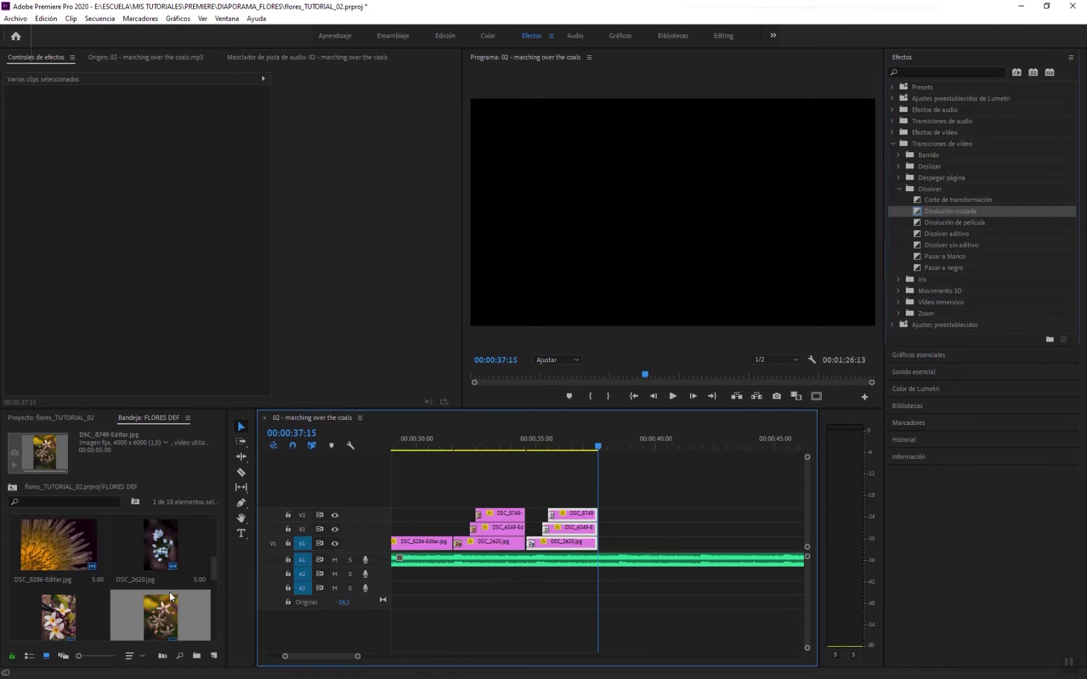
- Replace the copied V1 clip with the DSC_7318-Editar.jpg rose and set its Escala to 15
scroll(170, 595, "down", 1)
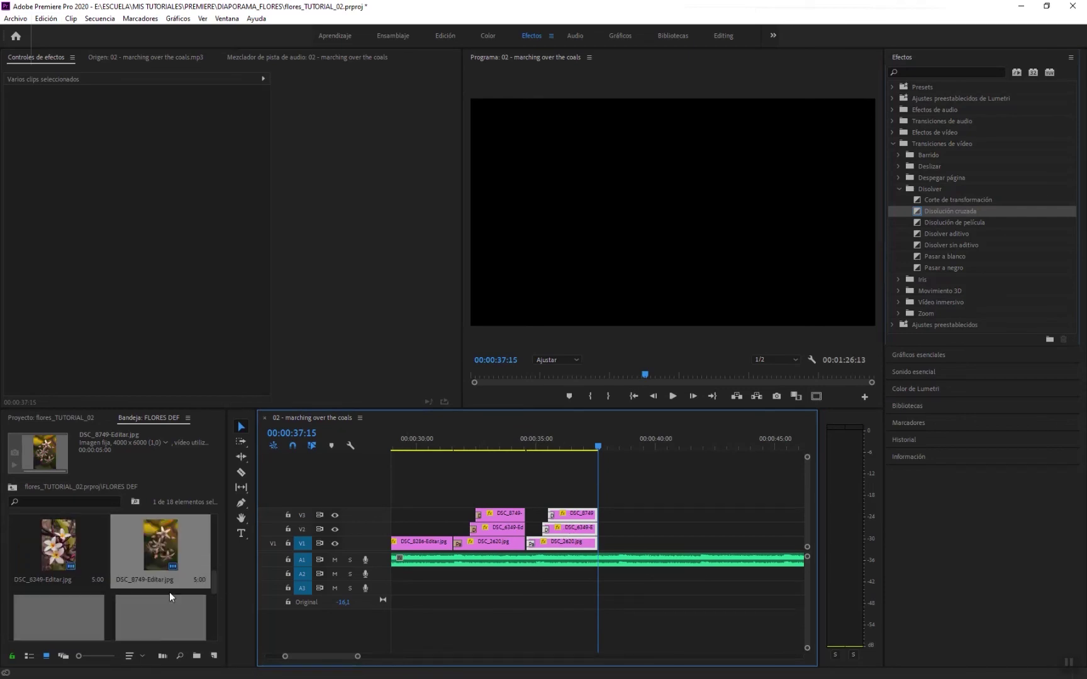
left_click(60, 619)
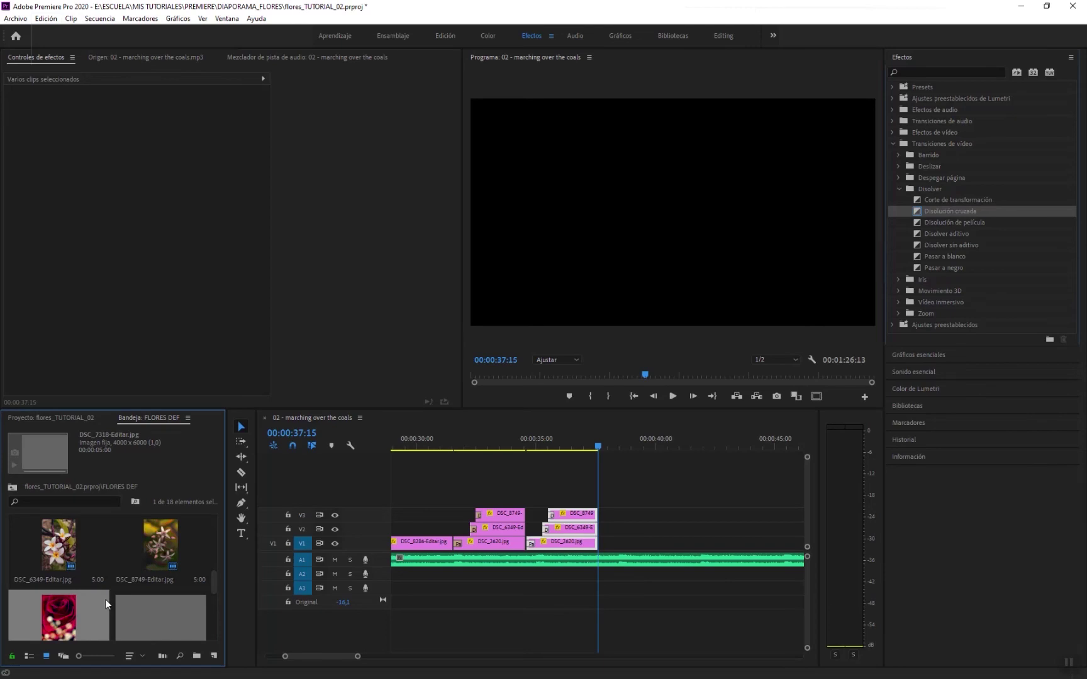
scroll(105, 599, "down", 1)
left_click(577, 476)
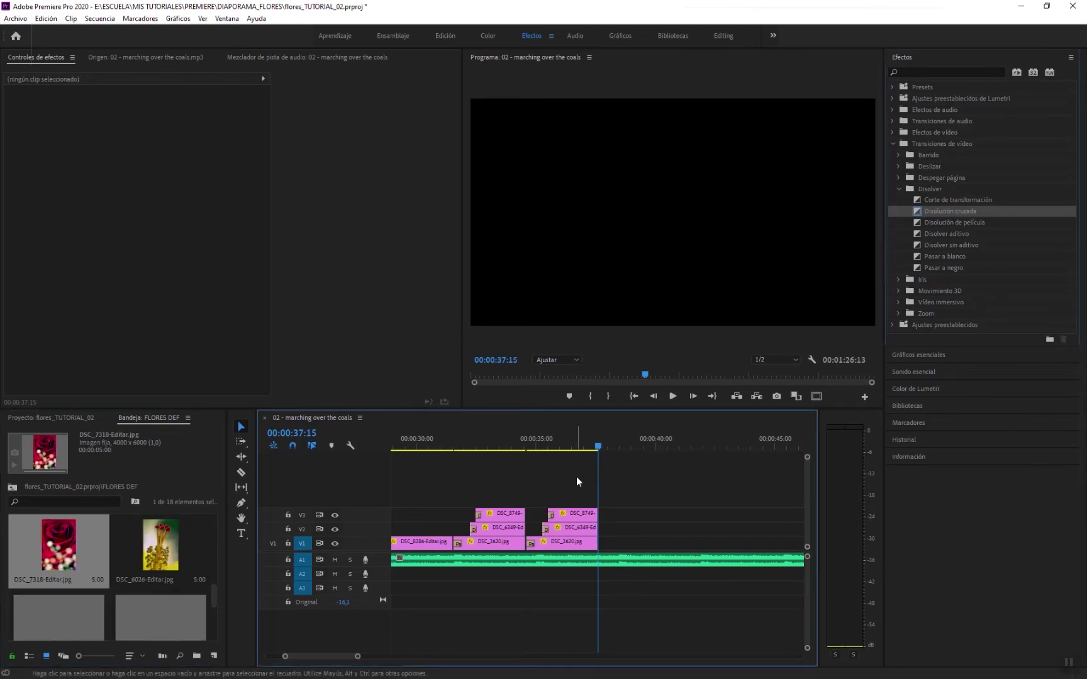
left_click(566, 541)
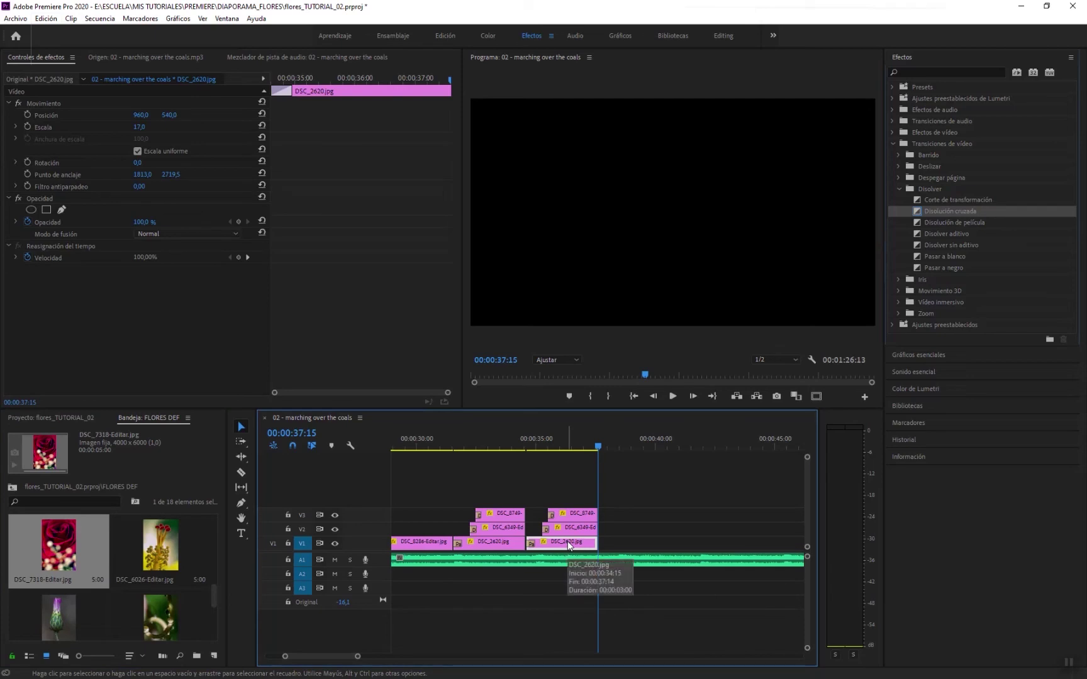
left_click_drag(55, 549, 554, 544)
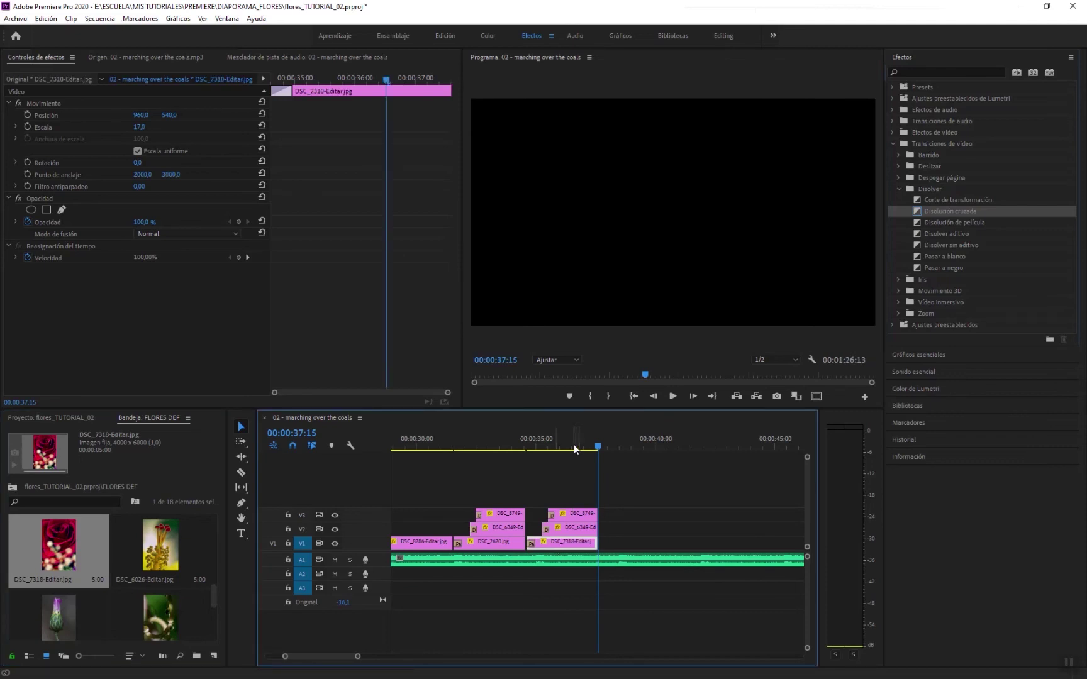
left_click(575, 448)
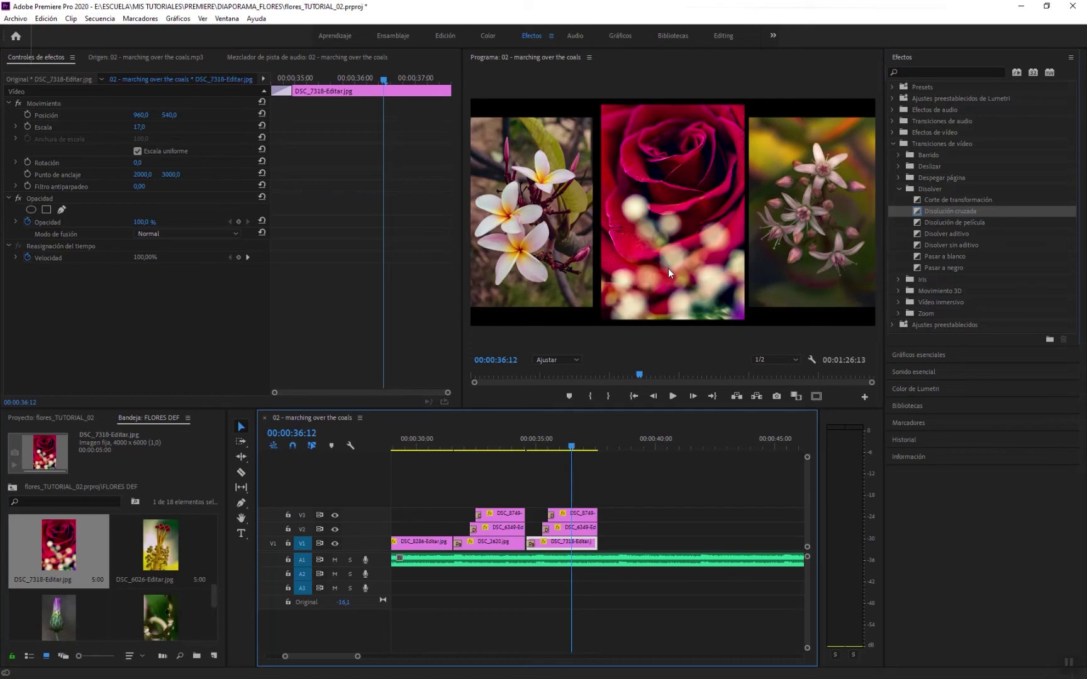
left_click(139, 128)
type("1")
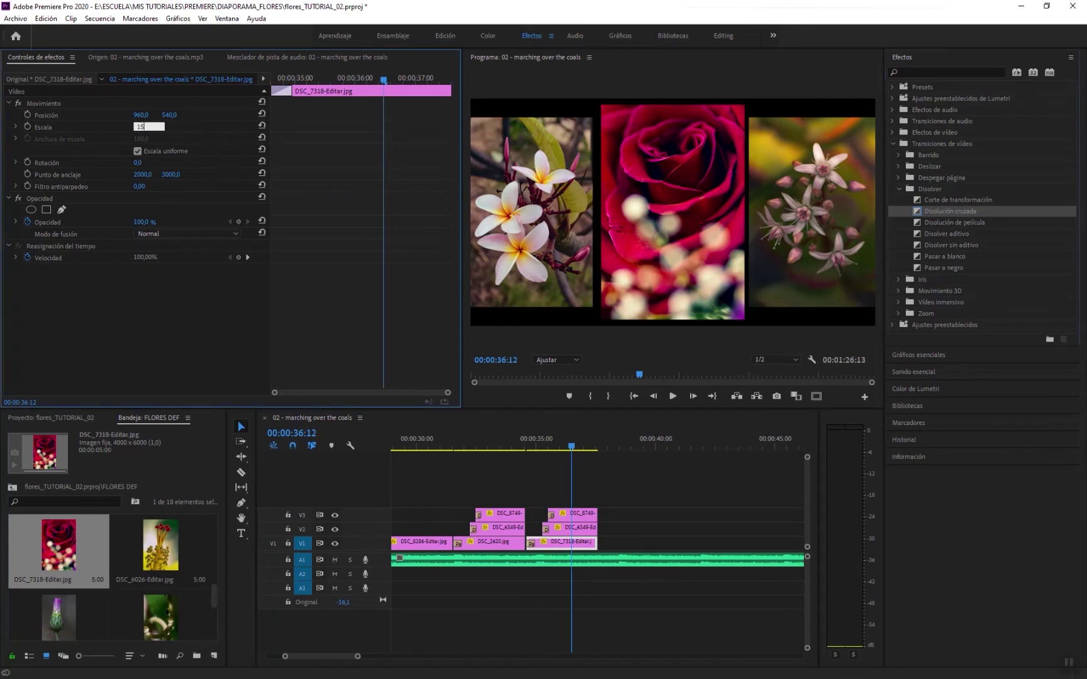
type("5")
key("Return")
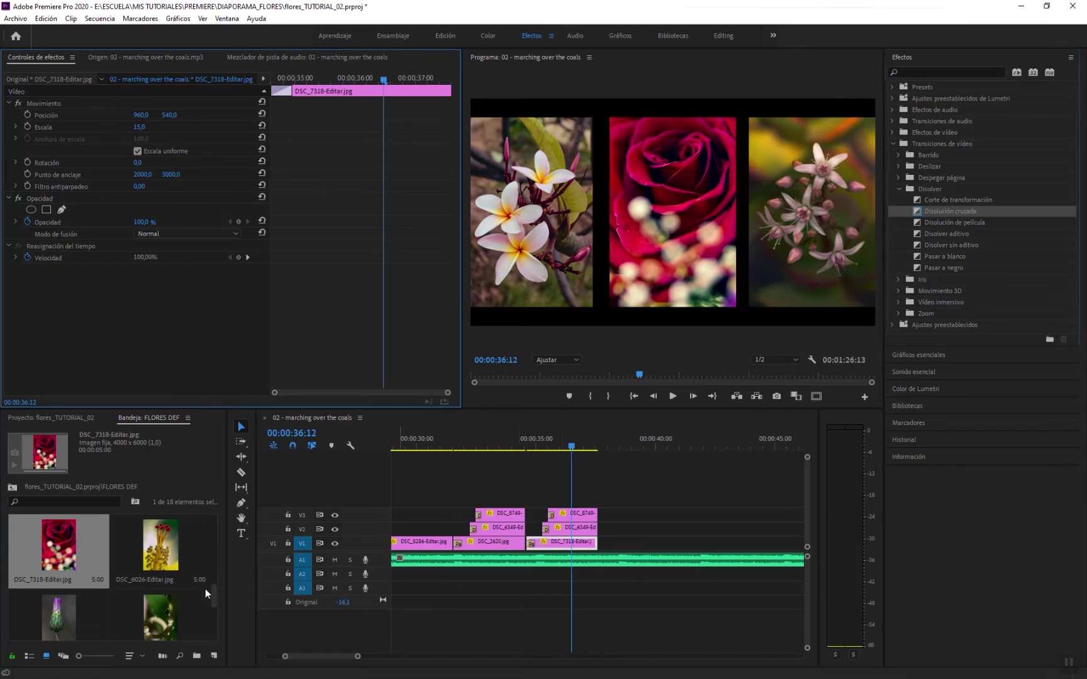
- Replace the copied V2 and V3 clips with DSC_6026-Editar.jpg and DSC_3901-Editar.jpg, then play both triptychs
left_click(184, 546)
left_click(577, 532)
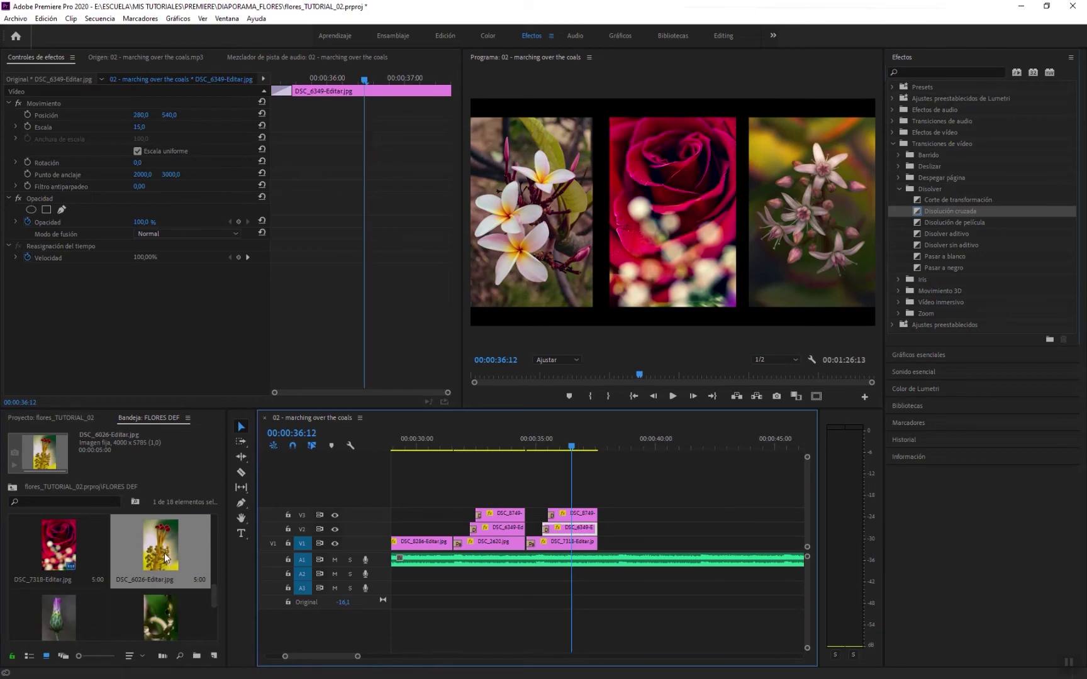
left_click_drag(165, 559, 568, 534)
left_click(570, 517)
left_click_drag(61, 625, 568, 521)
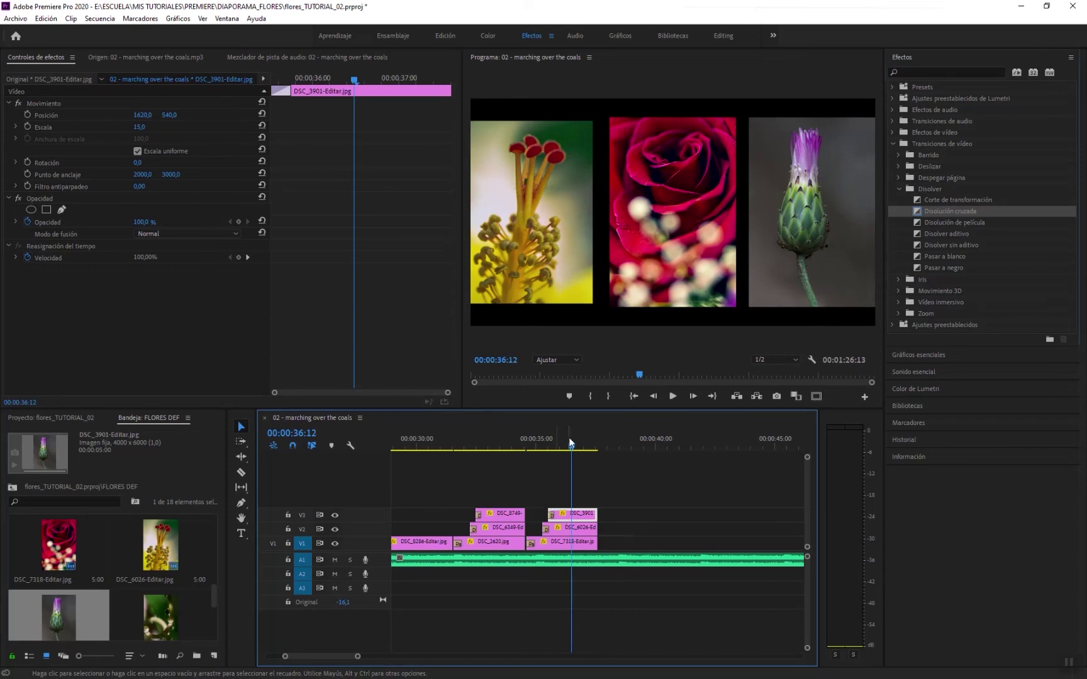
left_click(442, 444)
key("space")
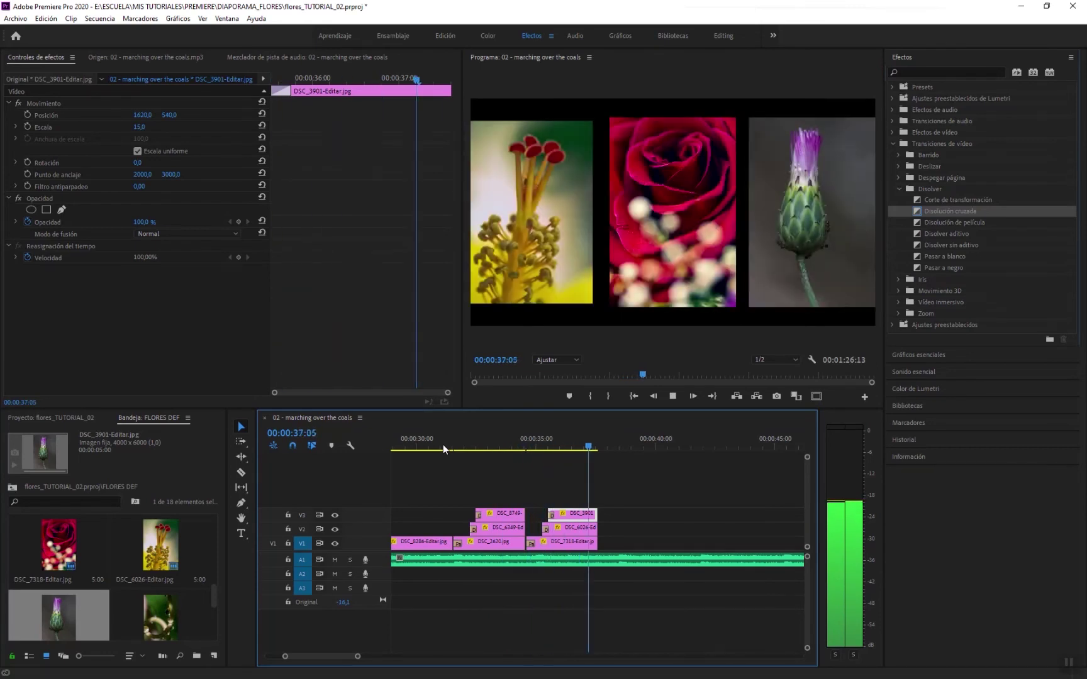
- Place DSC_5589 on V1 after the second triptych and trim its end to 41:24
key("space")
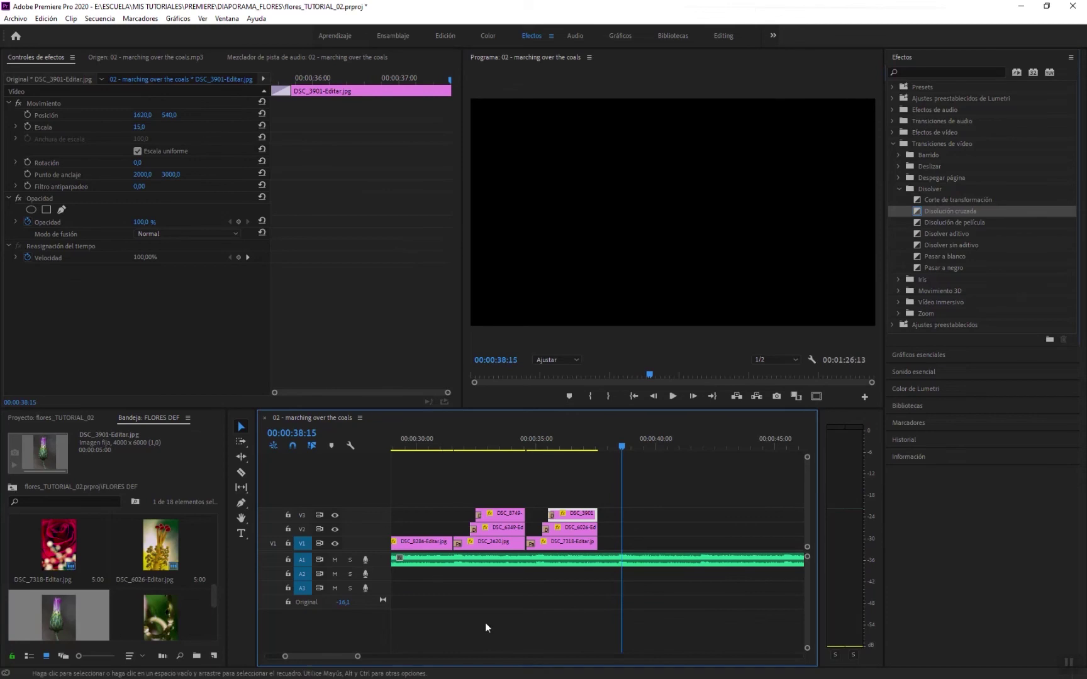
left_click_drag(595, 541, 616, 514)
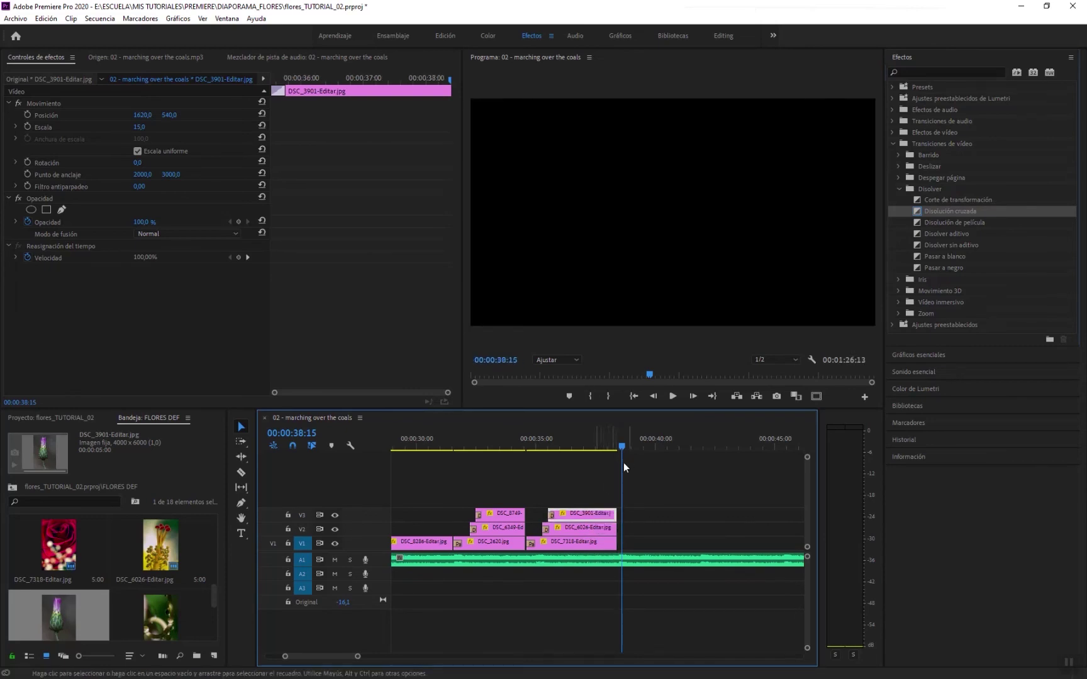
left_click_drag(170, 625, 622, 555)
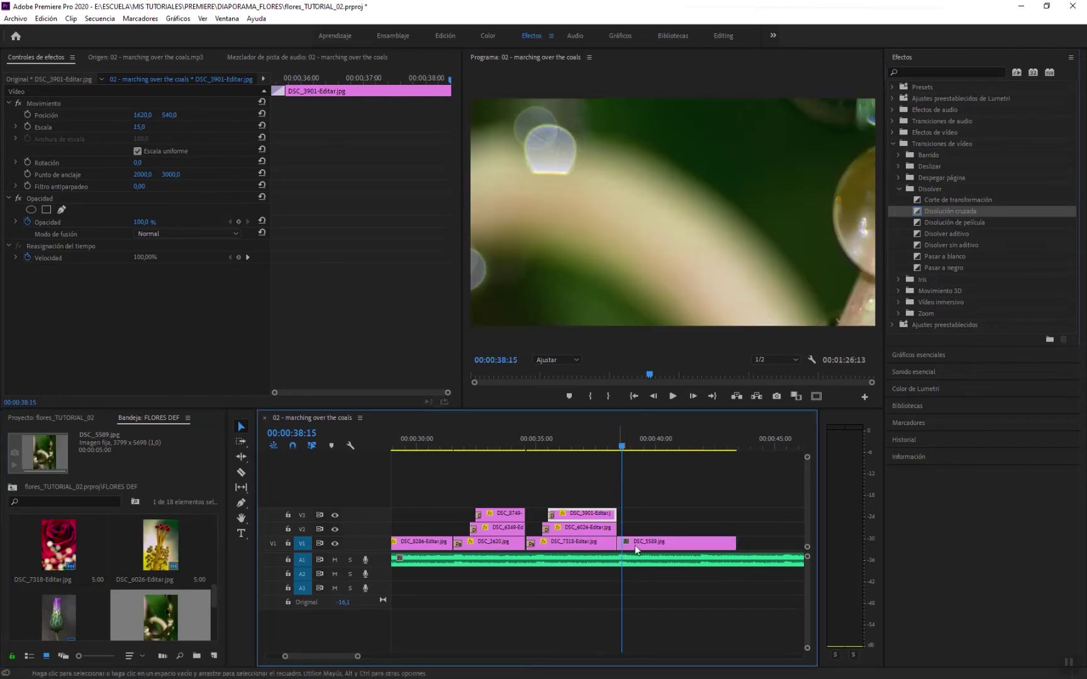
left_click(604, 444)
key("space")
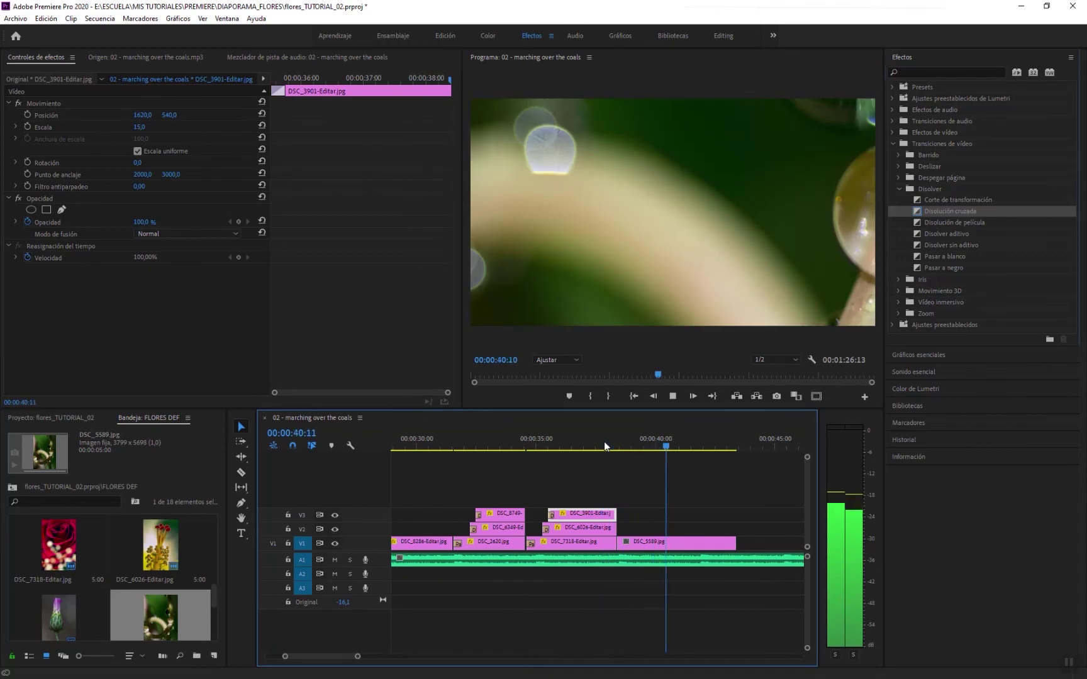
key("space")
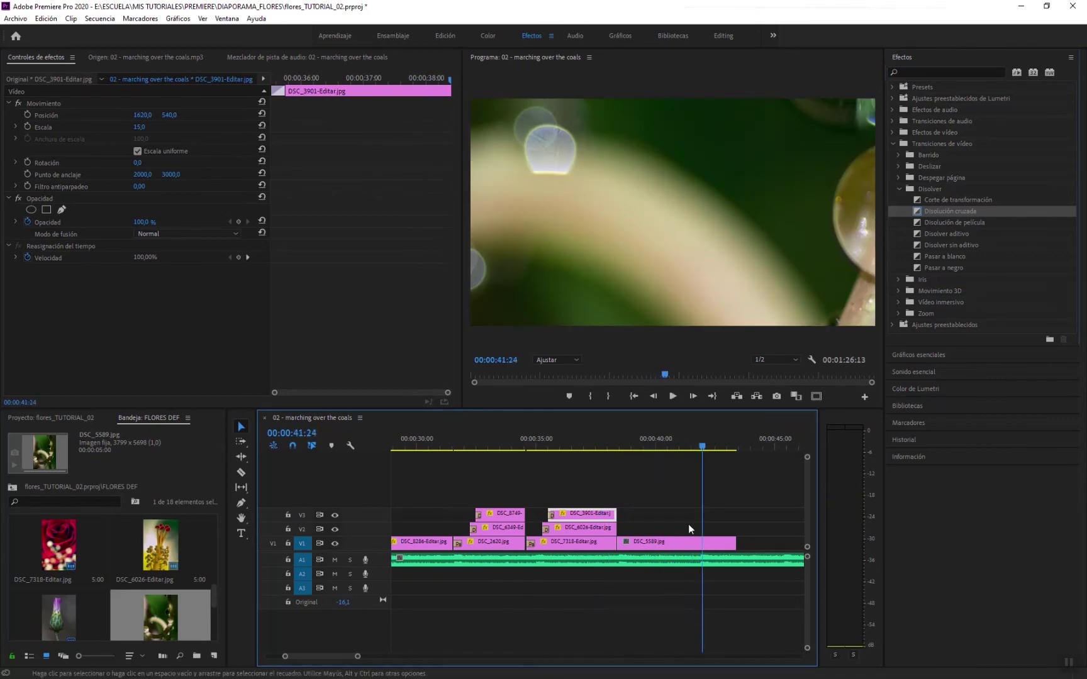
left_click_drag(732, 544, 702, 544)
- Scale the DSC_5589 photo down to 52 in Effect Controls
left_click(657, 447)
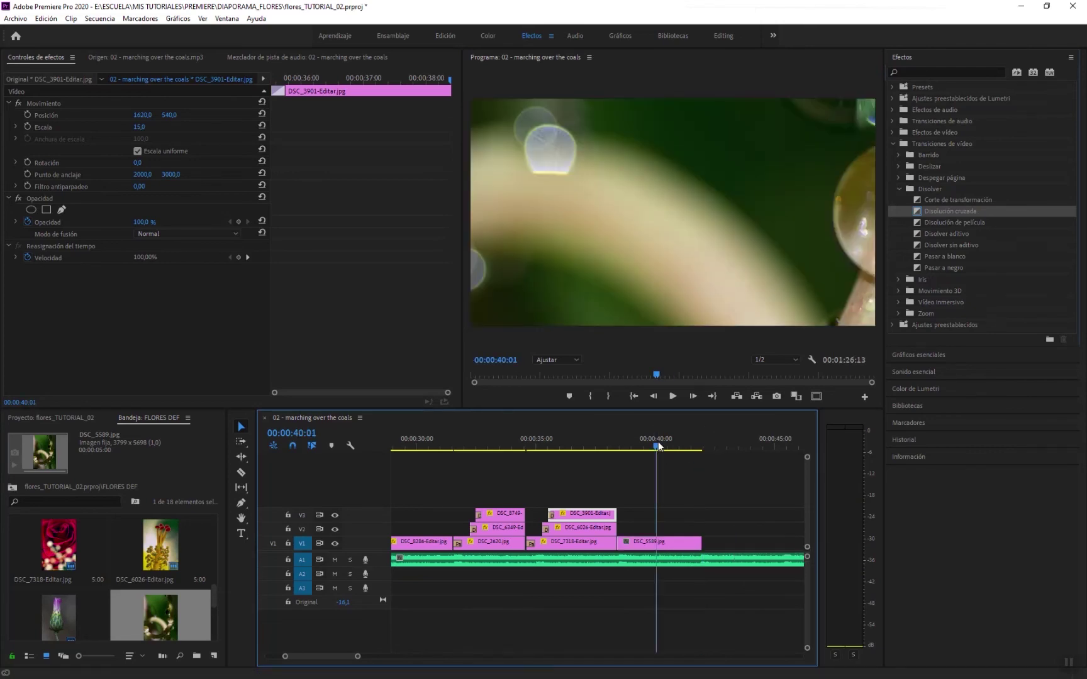
left_click(655, 545)
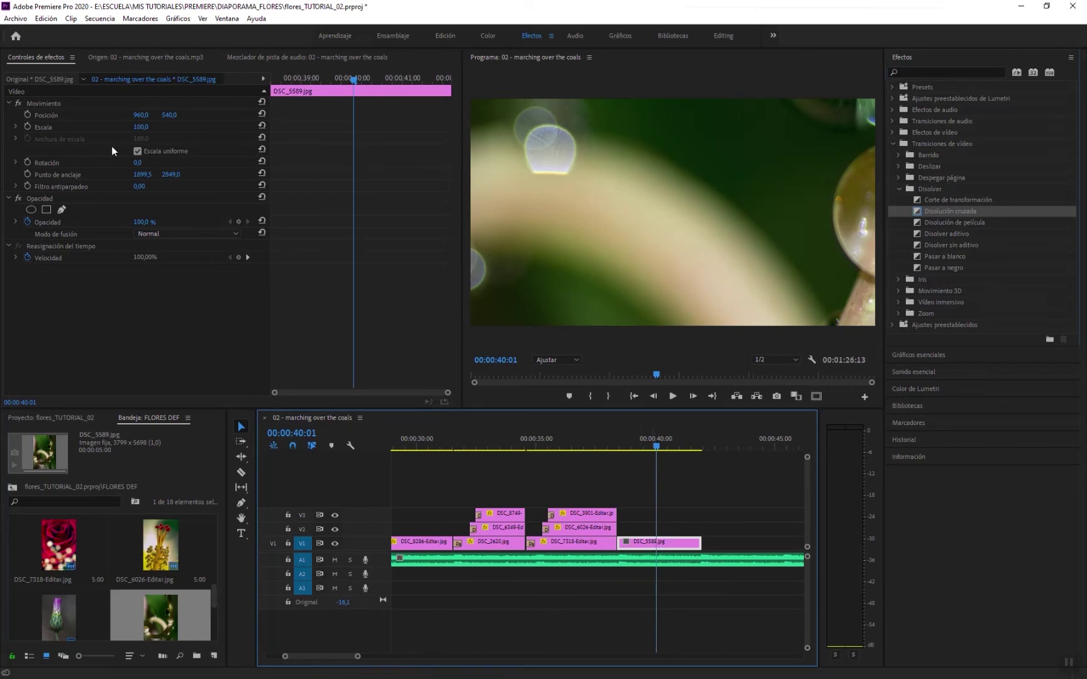
left_click_drag(142, 127, 112, 127)
left_click(620, 446)
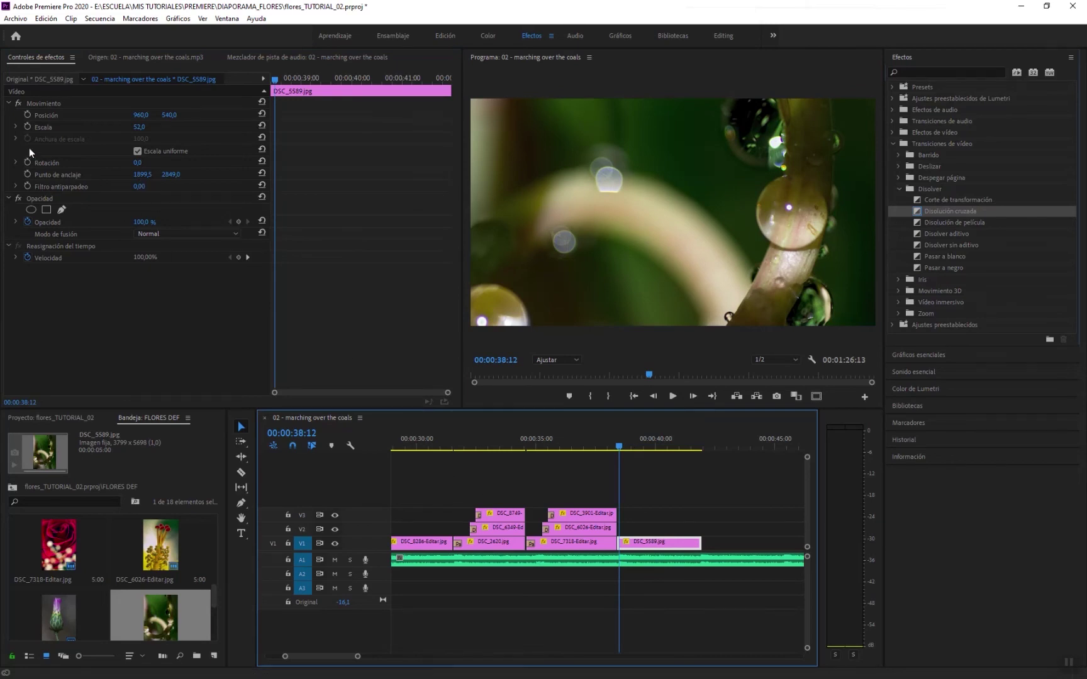
- Keyframe DSC_5589's Posición so Y falls from about 533 to -99 across the clip, then preview
left_click(27, 114)
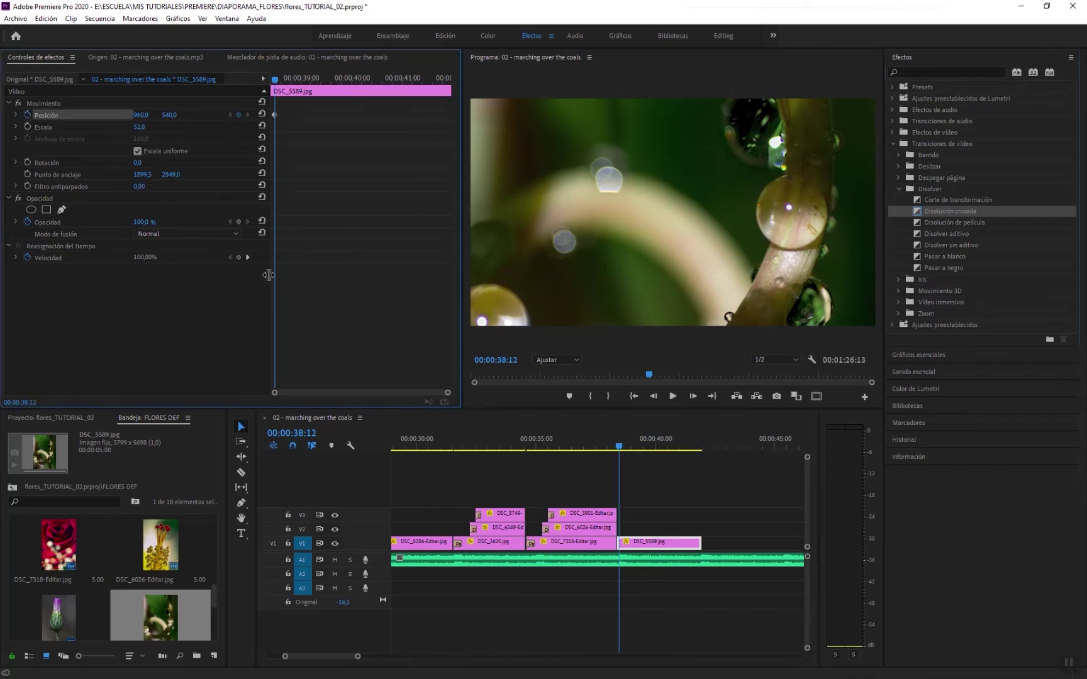
left_click_drag(276, 79, 340, 93)
left_click_drag(170, 115, 1, 116)
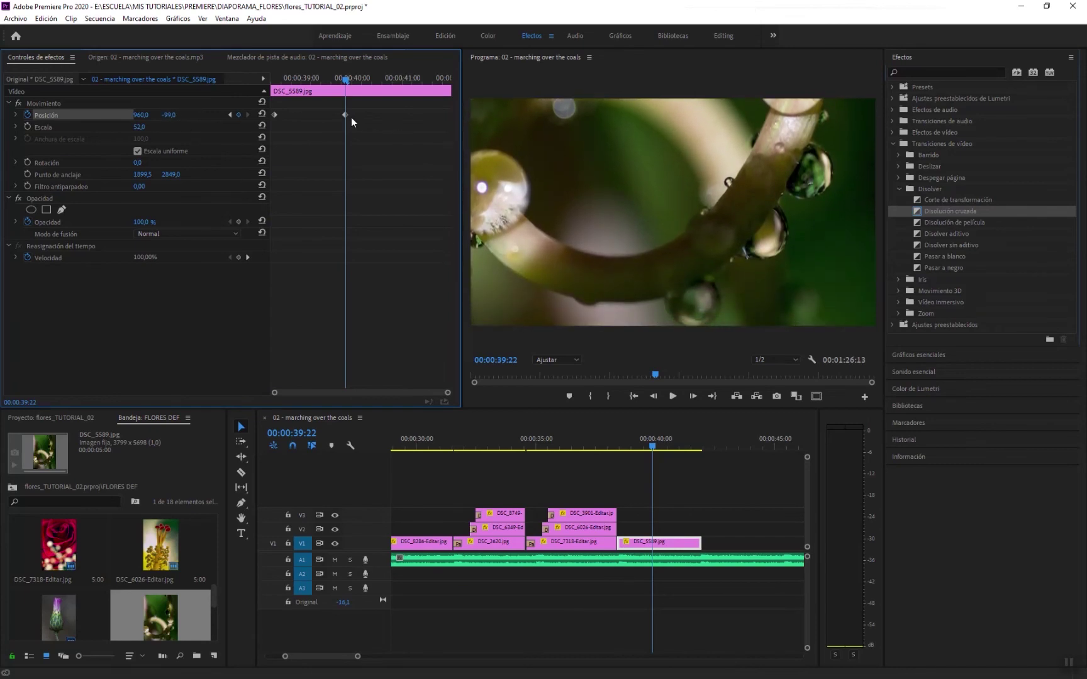
left_click_drag(345, 114, 449, 114)
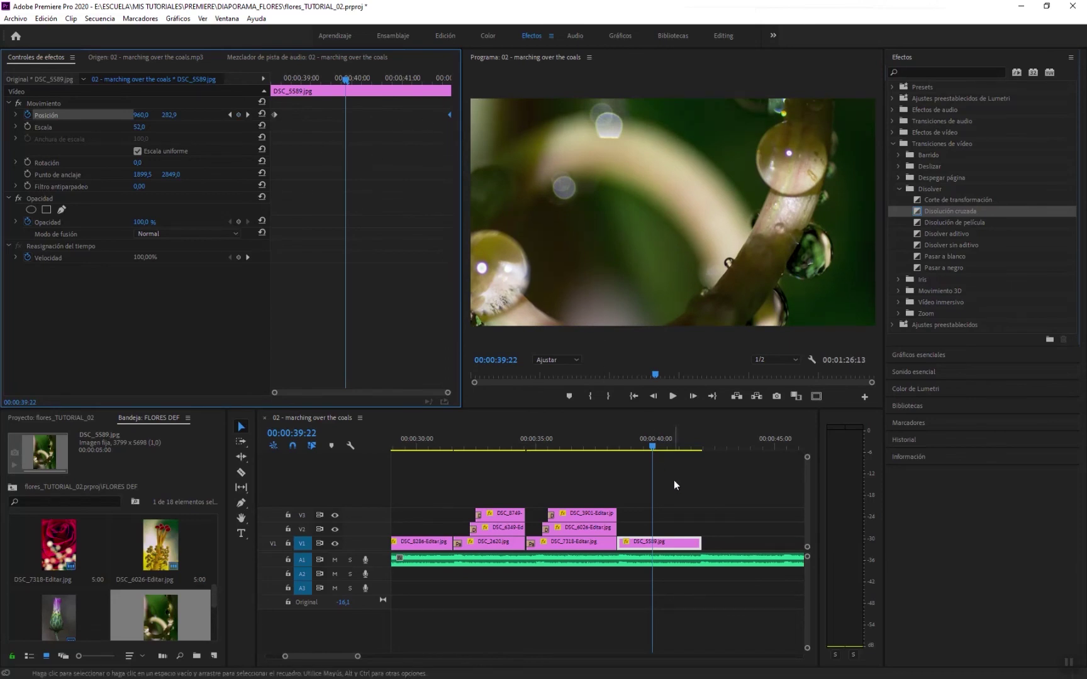
left_click_drag(274, 116, 270, 134)
left_click(609, 445)
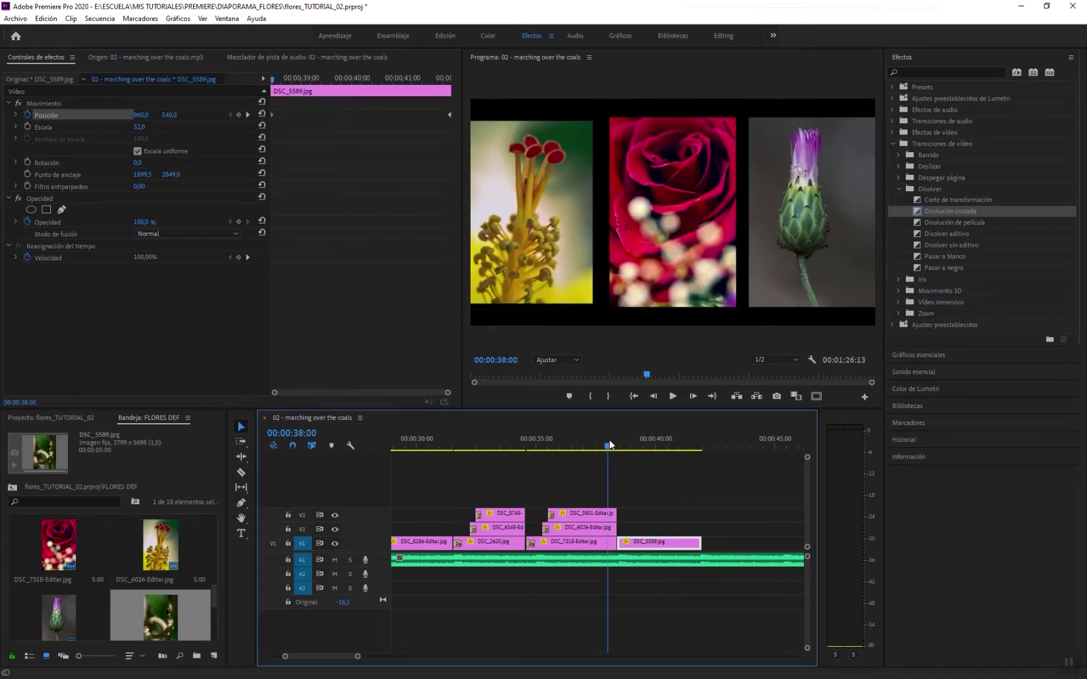
key("space")
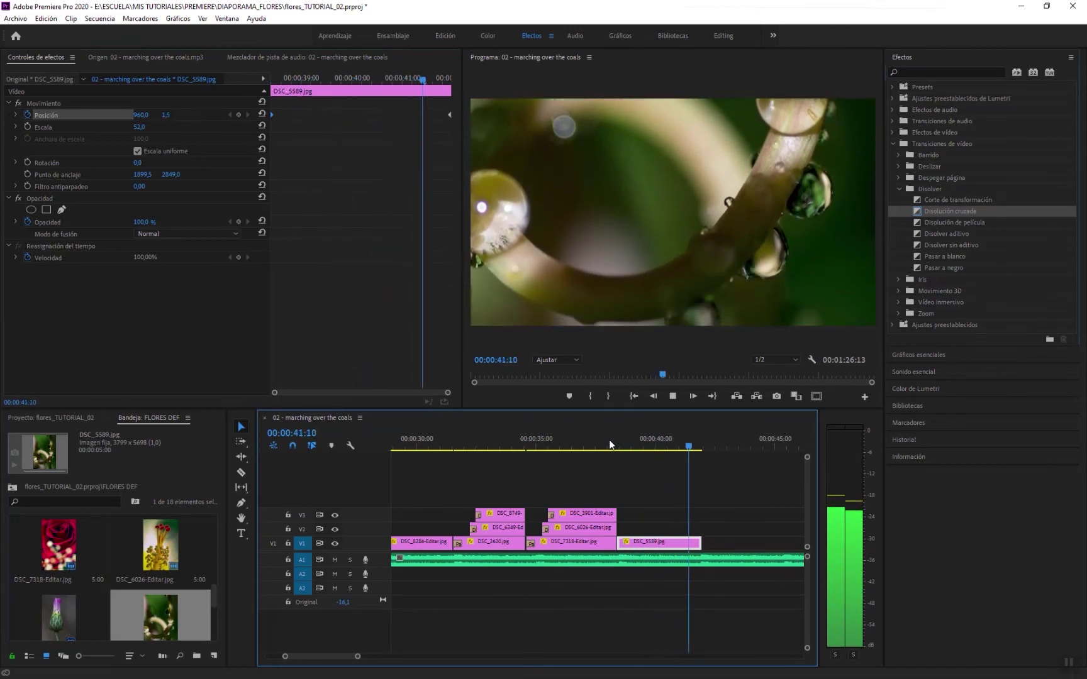
key("space")
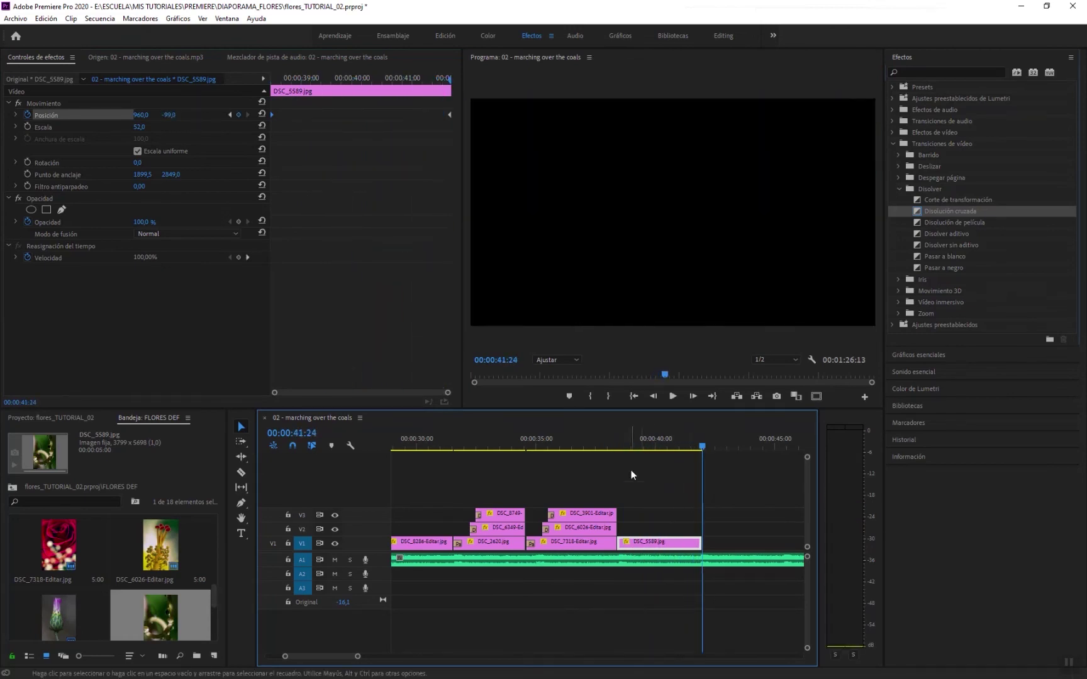
left_click_drag(612, 446, 618, 449)
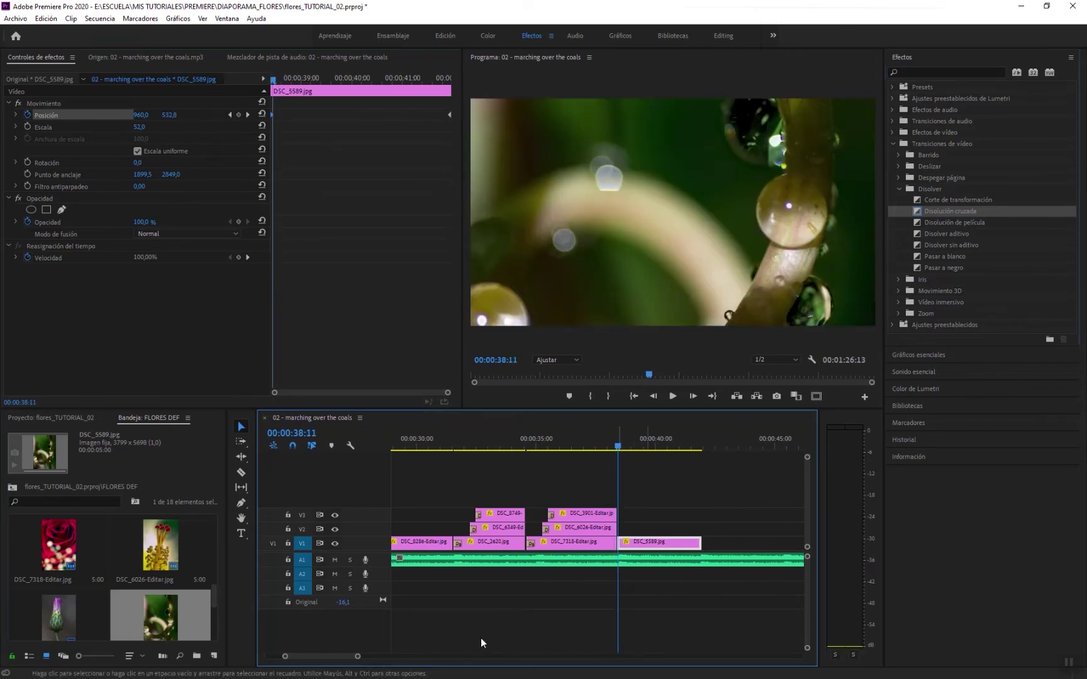
left_click_drag(357, 658, 335, 656)
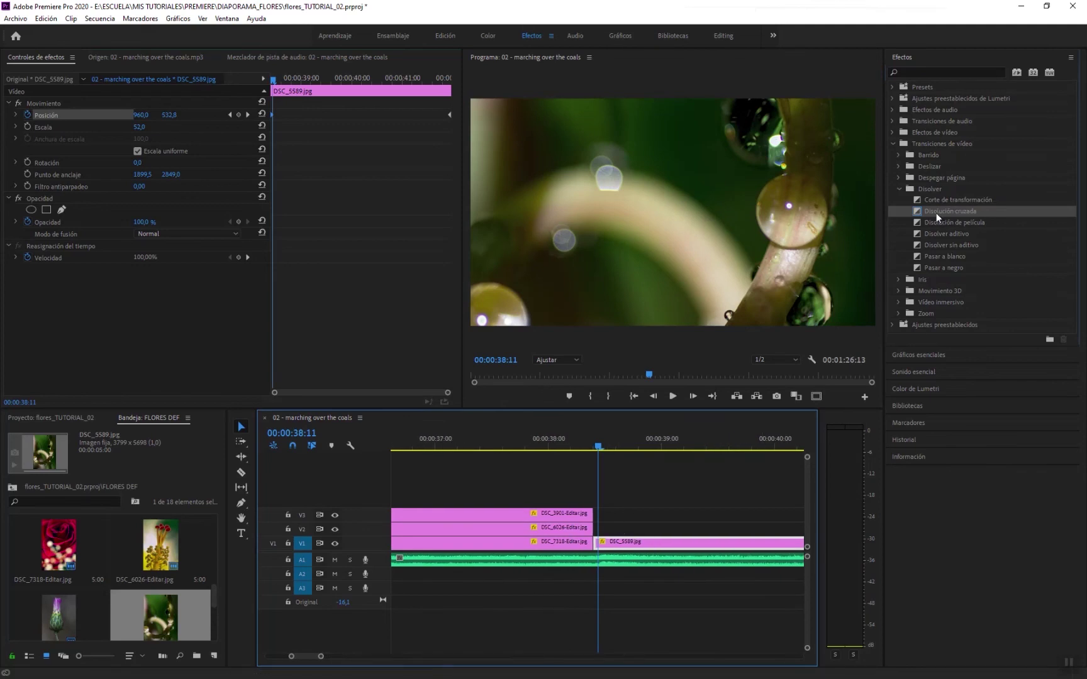
- Try a Pasar a negro transition at the V1 cut, preview it, then delete it
left_click_drag(920, 267, 604, 546)
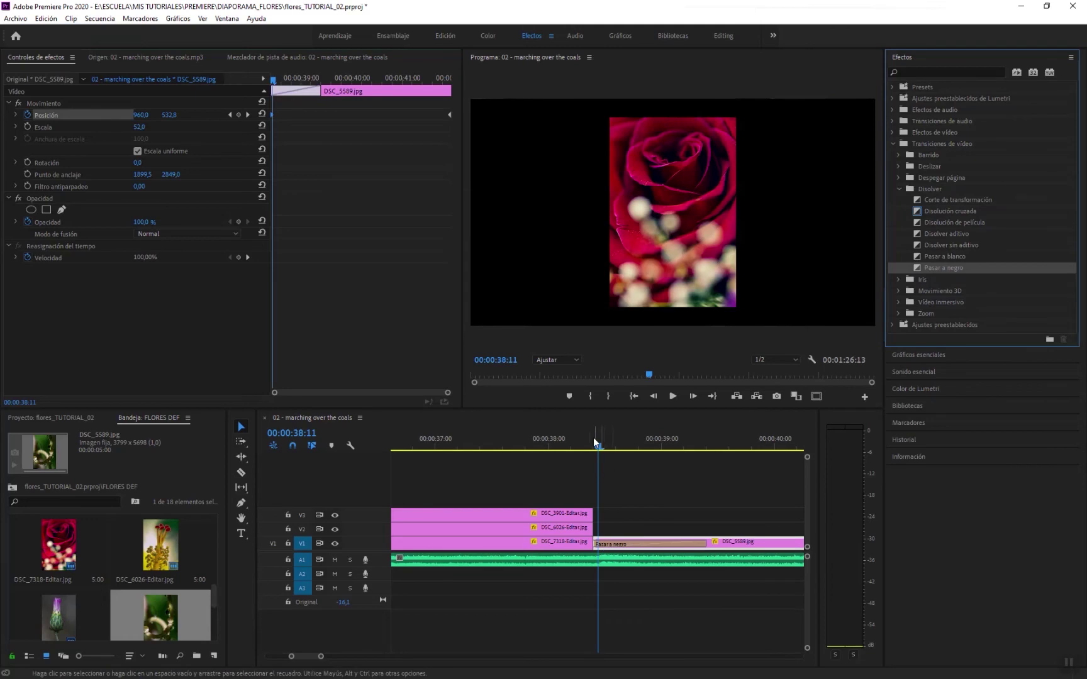
left_click(567, 439)
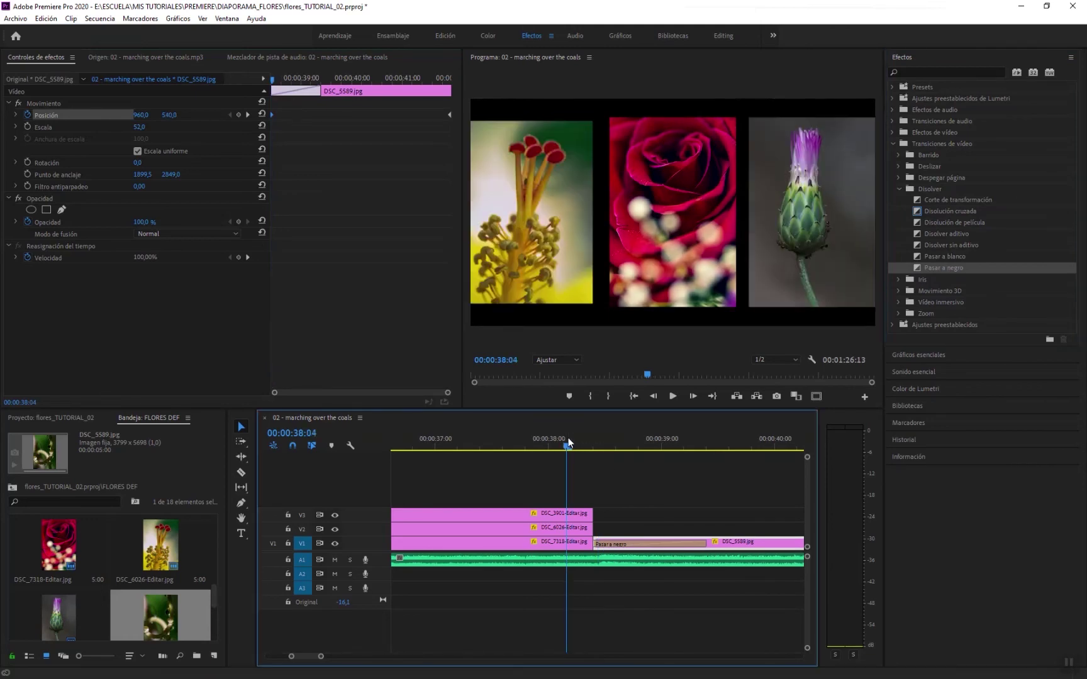
key("space")
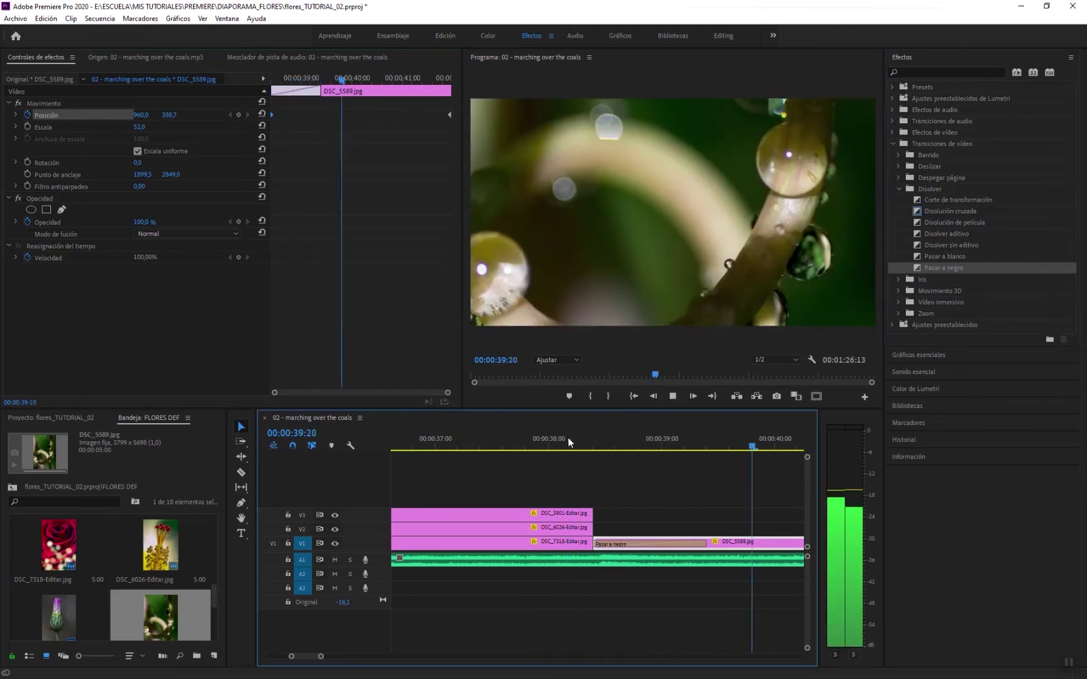
key("space")
left_click_drag(322, 658, 386, 656)
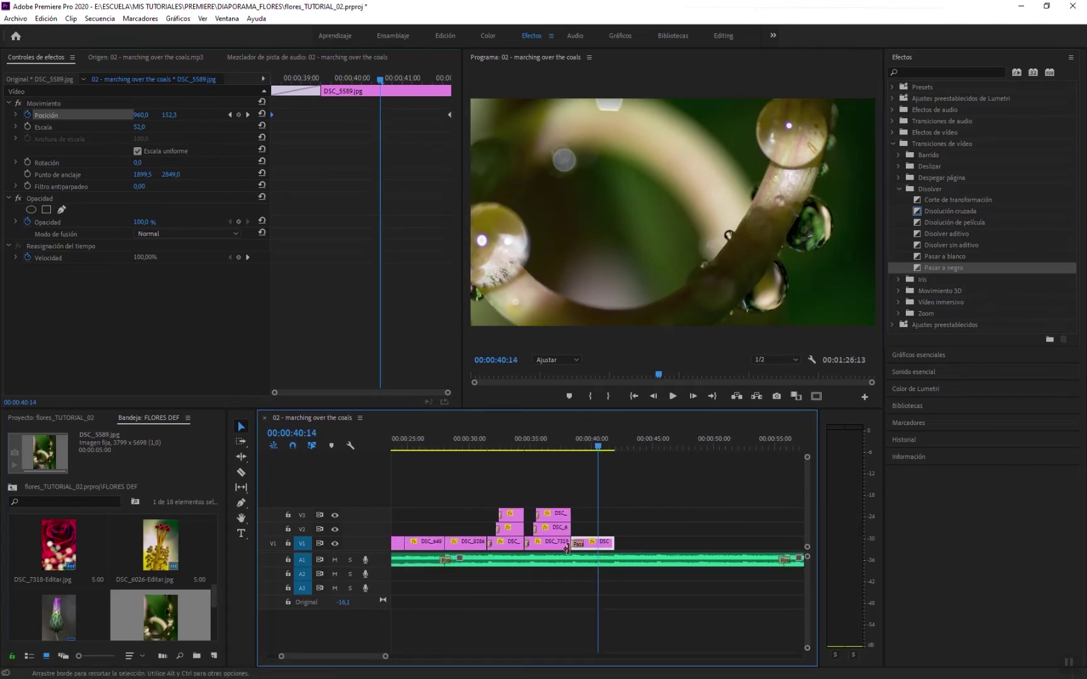
left_click(580, 546)
key("Delete")
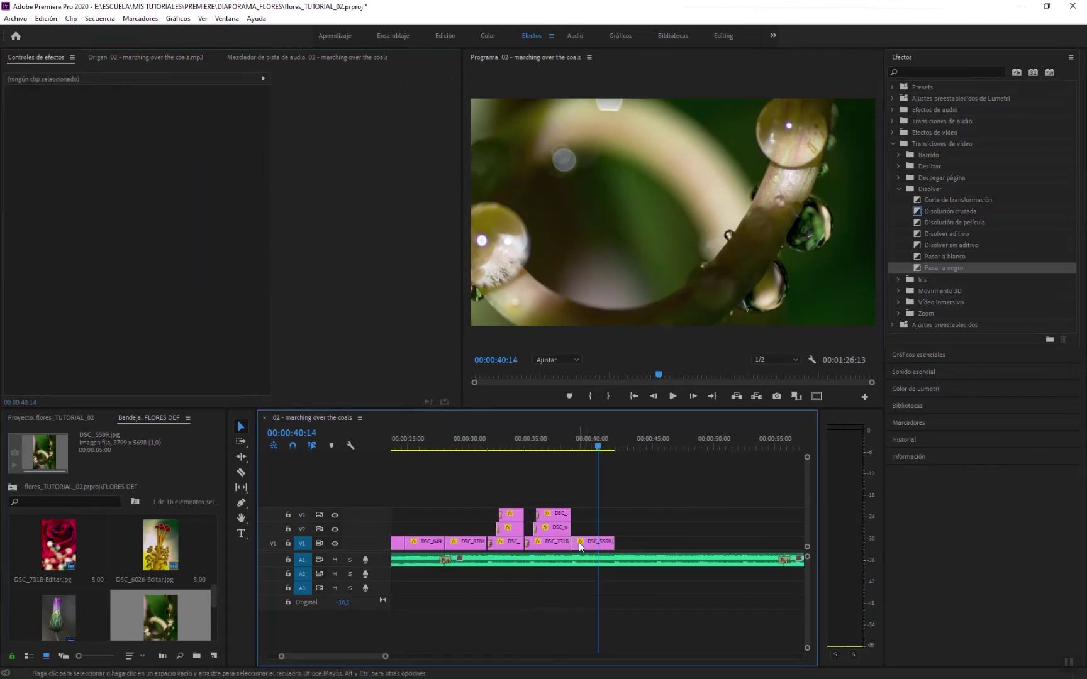
left_click_drag(386, 657, 331, 657)
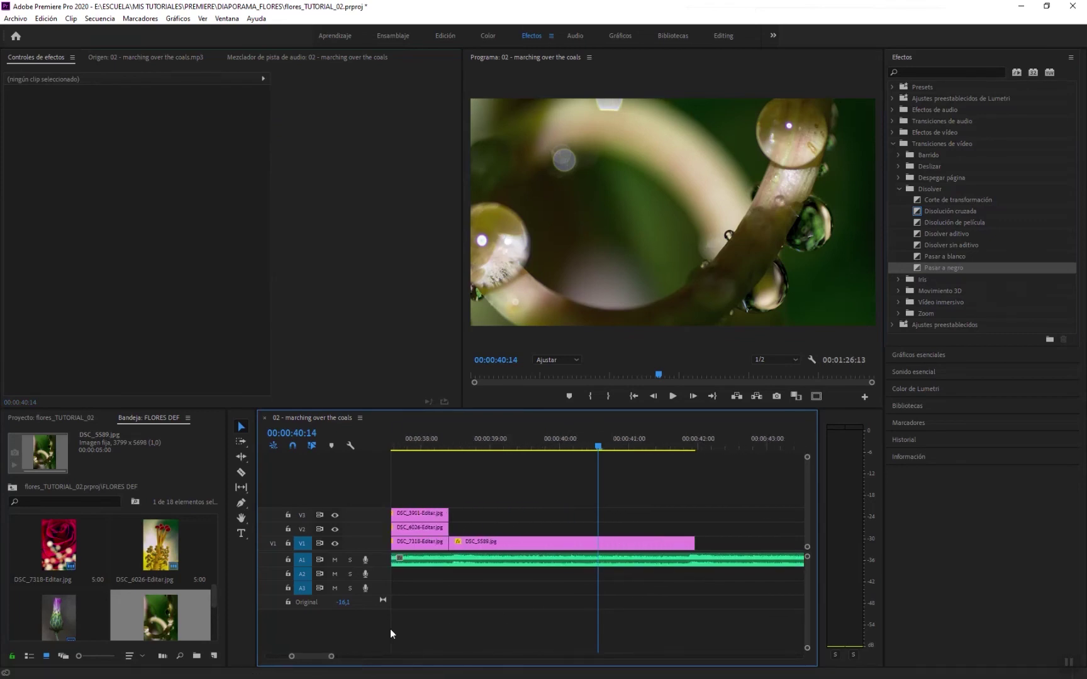
- Shift DSC_5589 to start at 38:11 and add a Pasar a negro transition at its start
left_click(449, 442)
left_click_drag(451, 446, 452, 445)
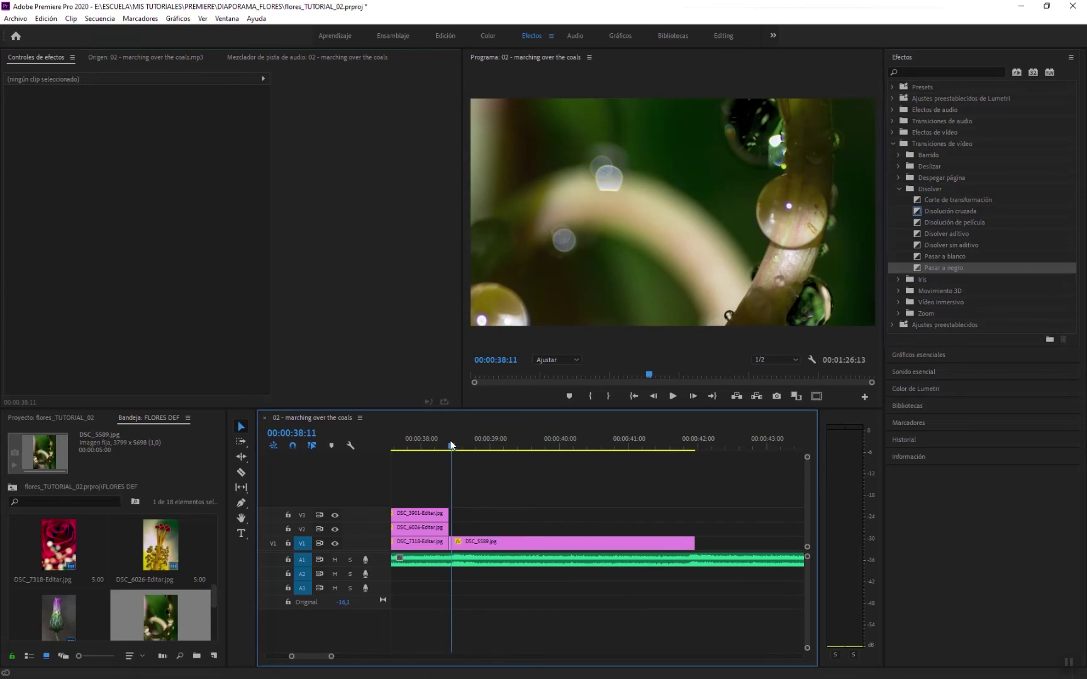
left_click_drag(468, 549, 476, 549)
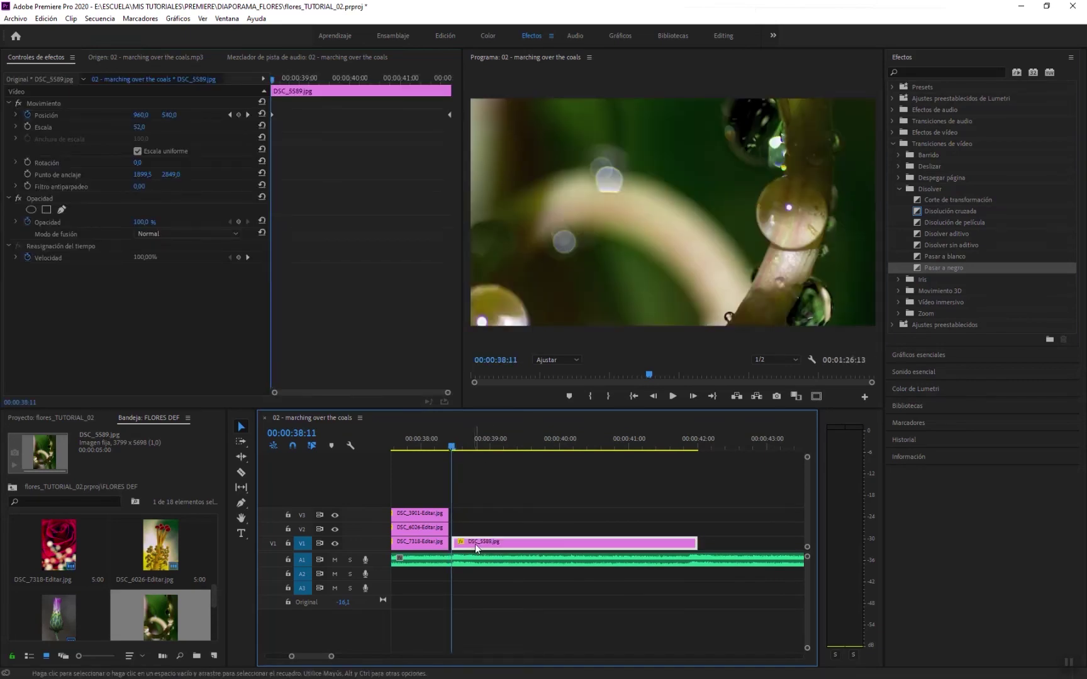
left_click_drag(917, 265, 488, 543)
left_click(407, 440)
key("space")
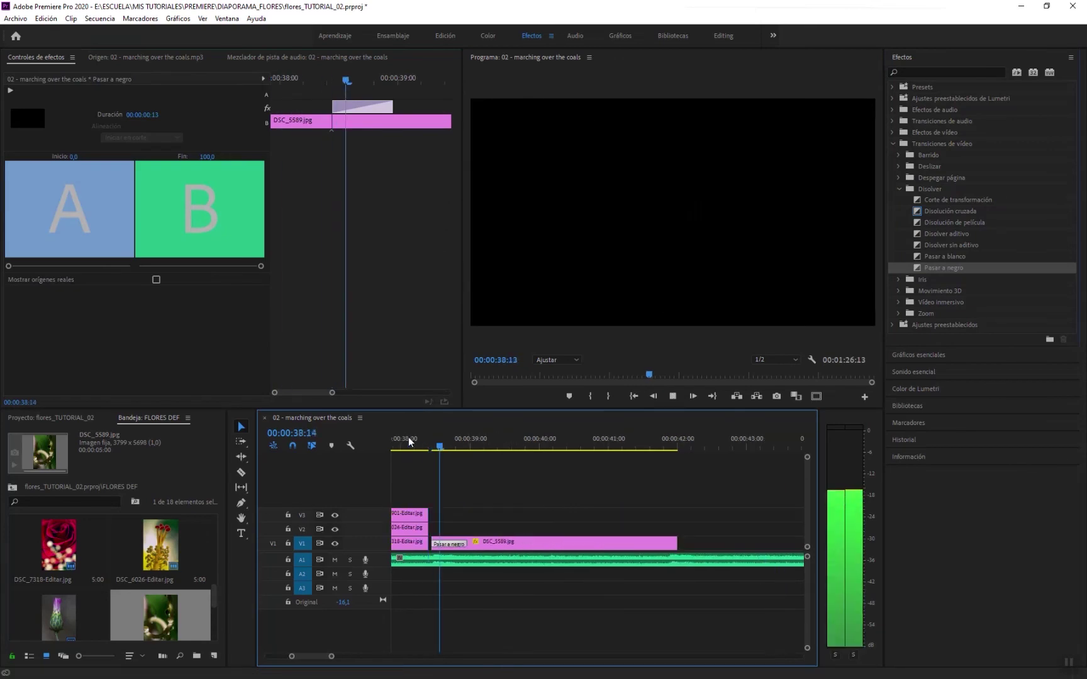
key("space")
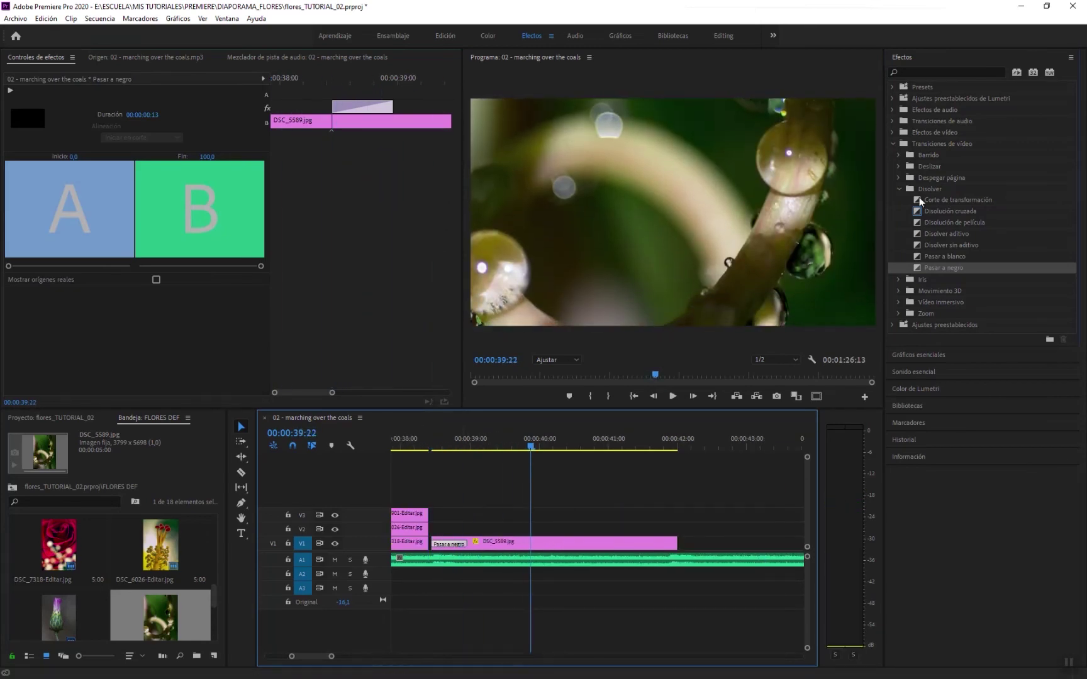
- Add Disolución cruzada to the ends of the V3, DSC_6026-Editar and DSC_7318 clips, then preview
left_click_drag(917, 216, 422, 515)
left_click_drag(331, 656, 347, 656)
left_click(920, 223)
left_click(919, 213)
left_click_drag(919, 213, 542, 530)
left_click_drag(555, 462, 548, 548)
left_click(406, 440)
key("space")
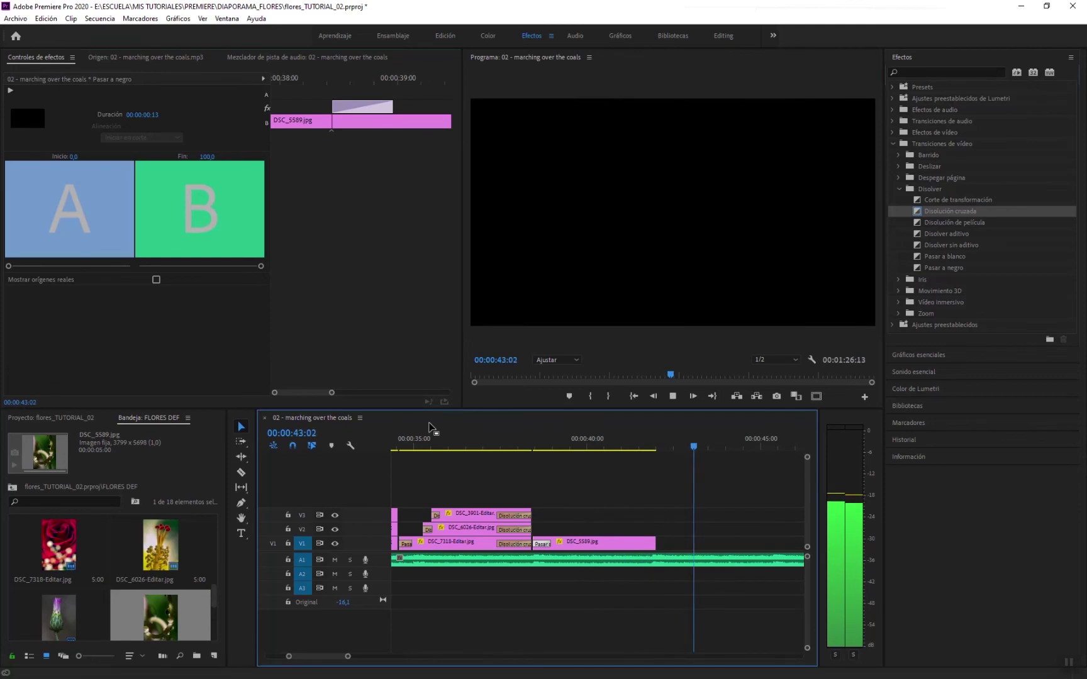
key("space")
- Park the playhead one frame before 41:22 and bring up the photo bin
left_click(651, 447)
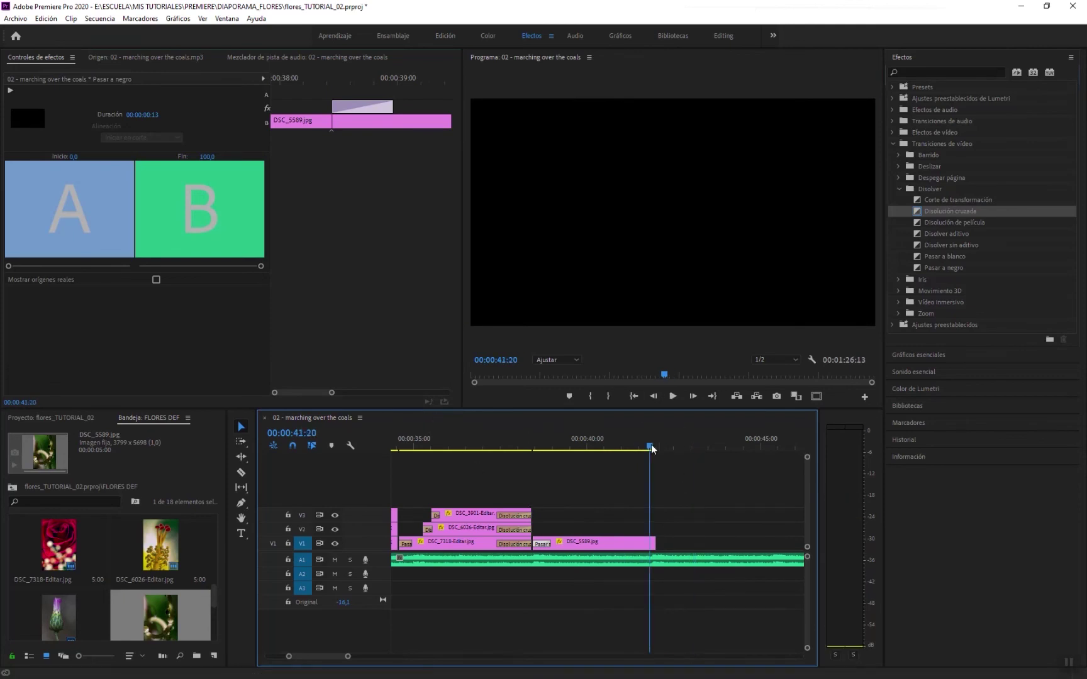
key("Left")
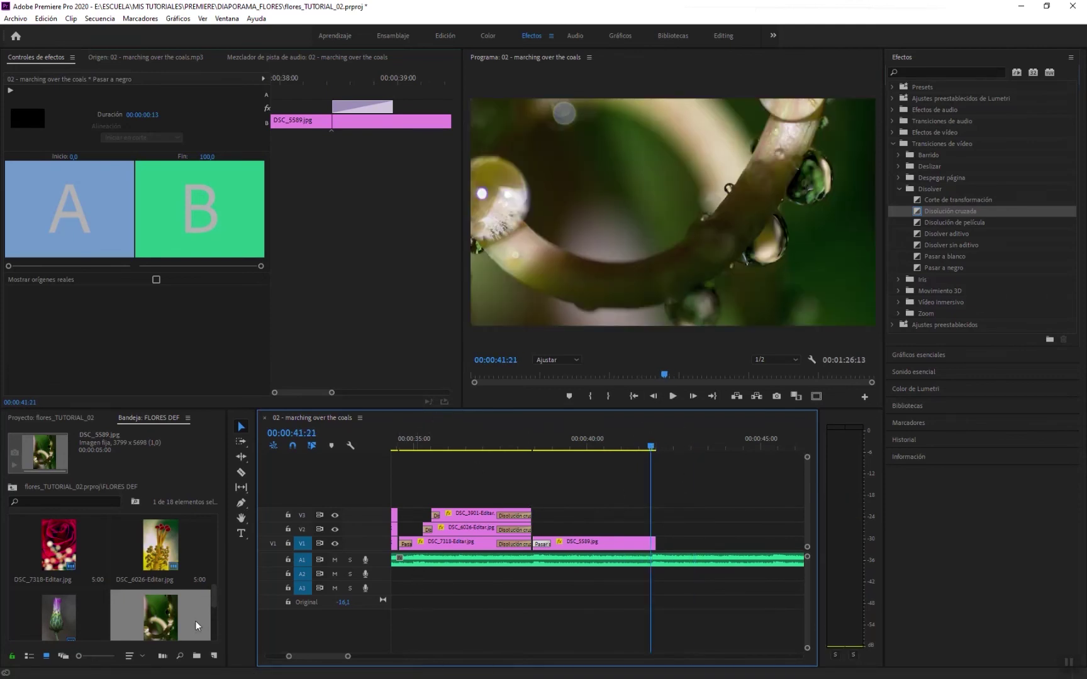
left_click(214, 601)
left_click_drag(213, 601, 213, 619)
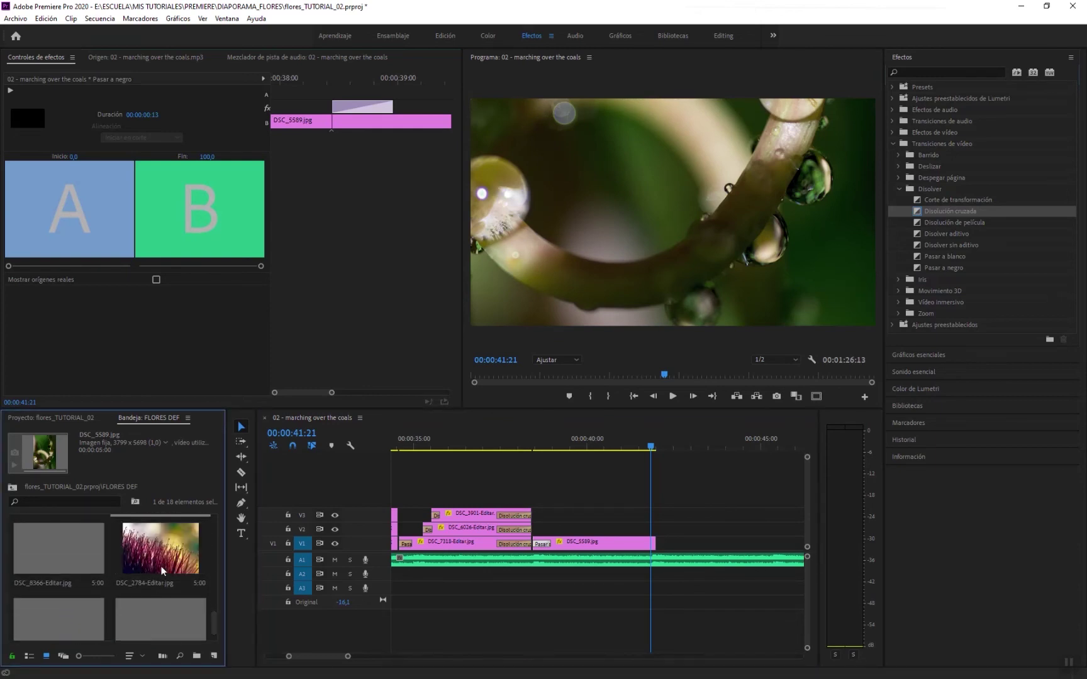
- Place DSC_8366-Editar.jpg on V1 at the playhead and set its Escala to 33%
left_click_drag(58, 552, 652, 547)
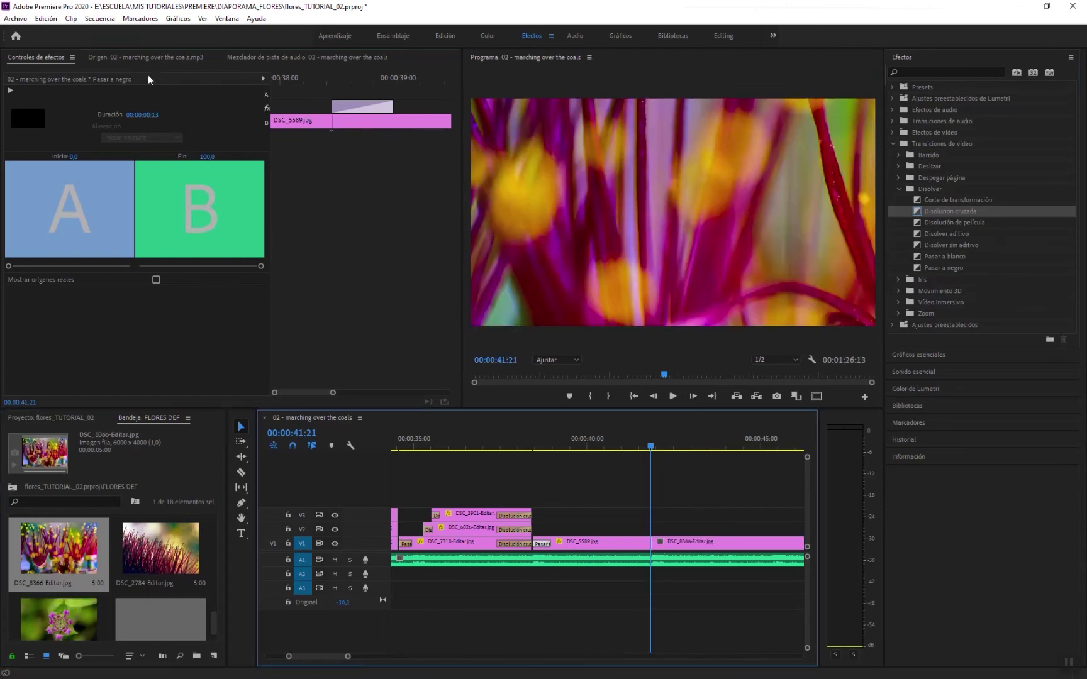
left_click(730, 545)
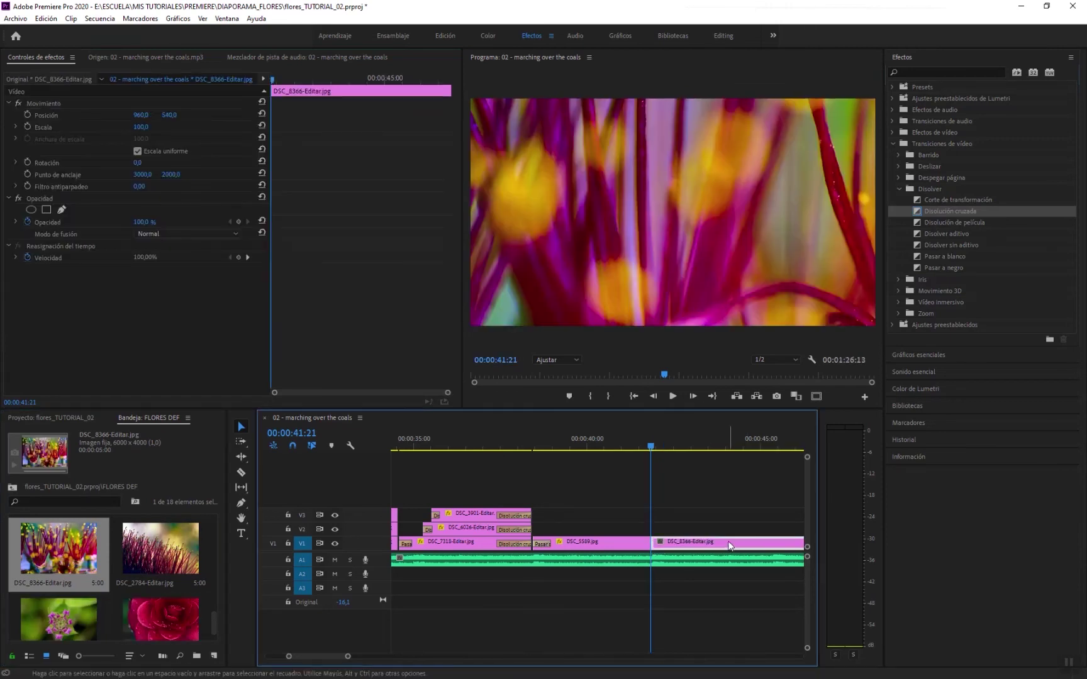
left_click(141, 129)
type("40")
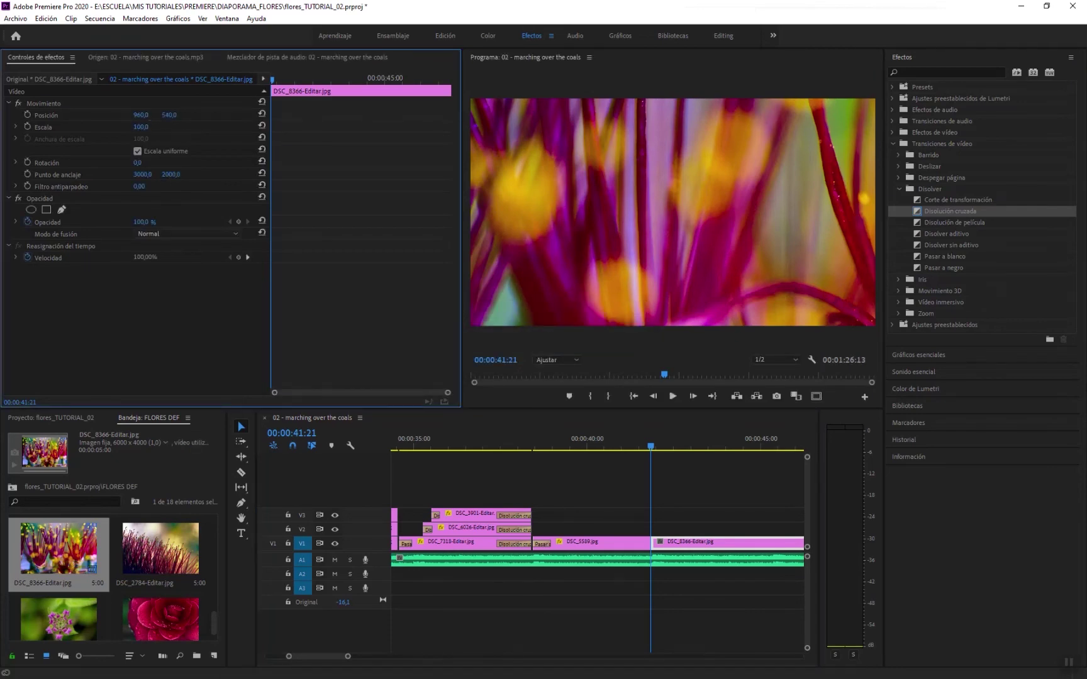
key("Return")
left_click_drag(139, 127, 135, 127)
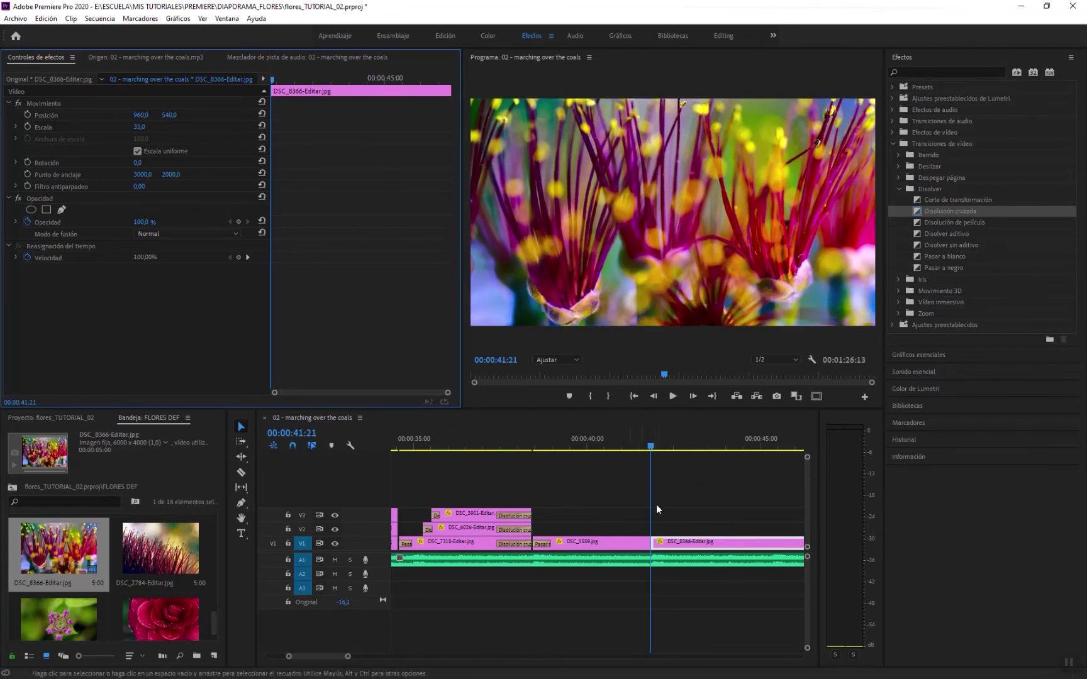
- Keyframe Posición for a vertical pan, with the end keyframe at 00:00:44:22
left_click(27, 113)
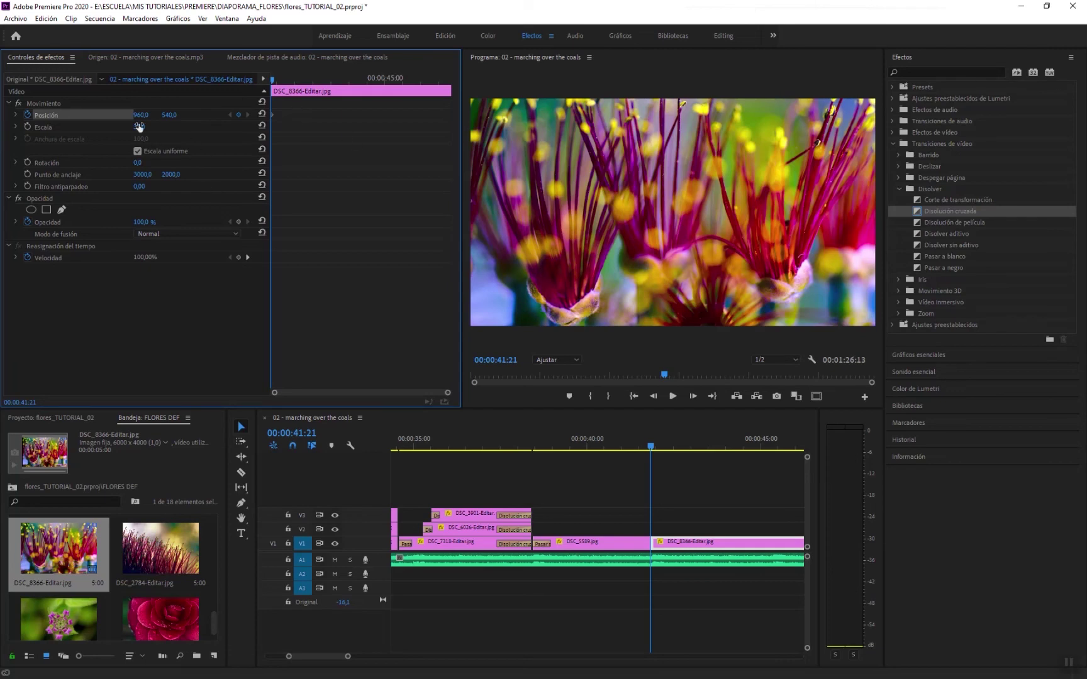
left_click_drag(167, 116, 150, 117)
mouse_move(168, 115)
left_mouse_down()
mouse_move(133, 116)
mouse_move(147, 115)
left_mouse_up()
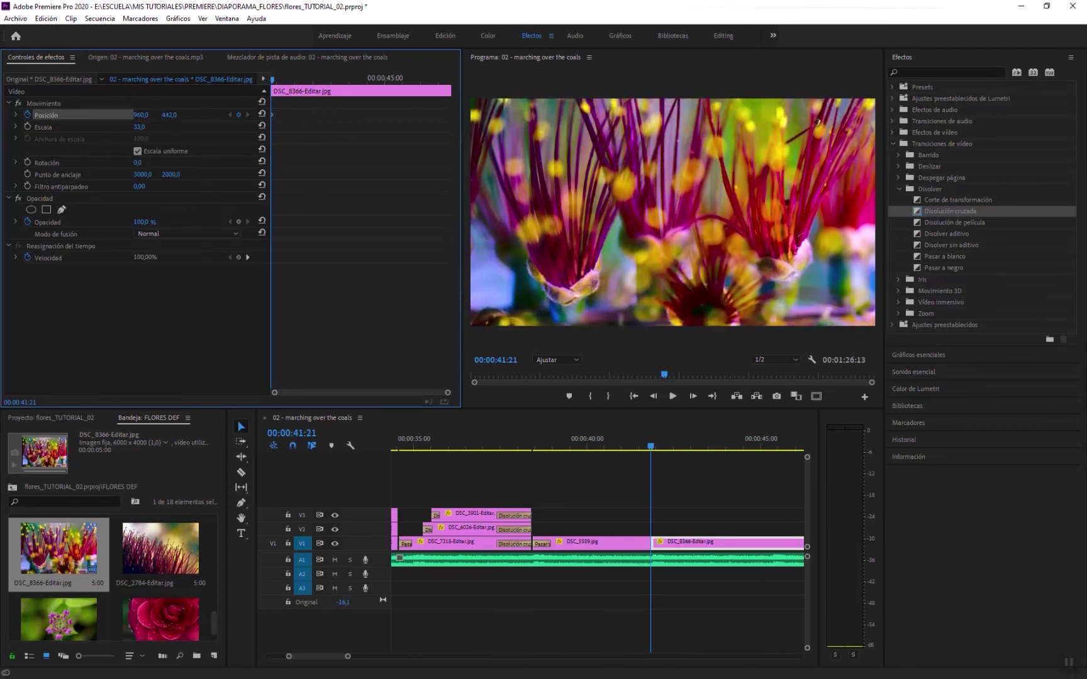
left_click(703, 446)
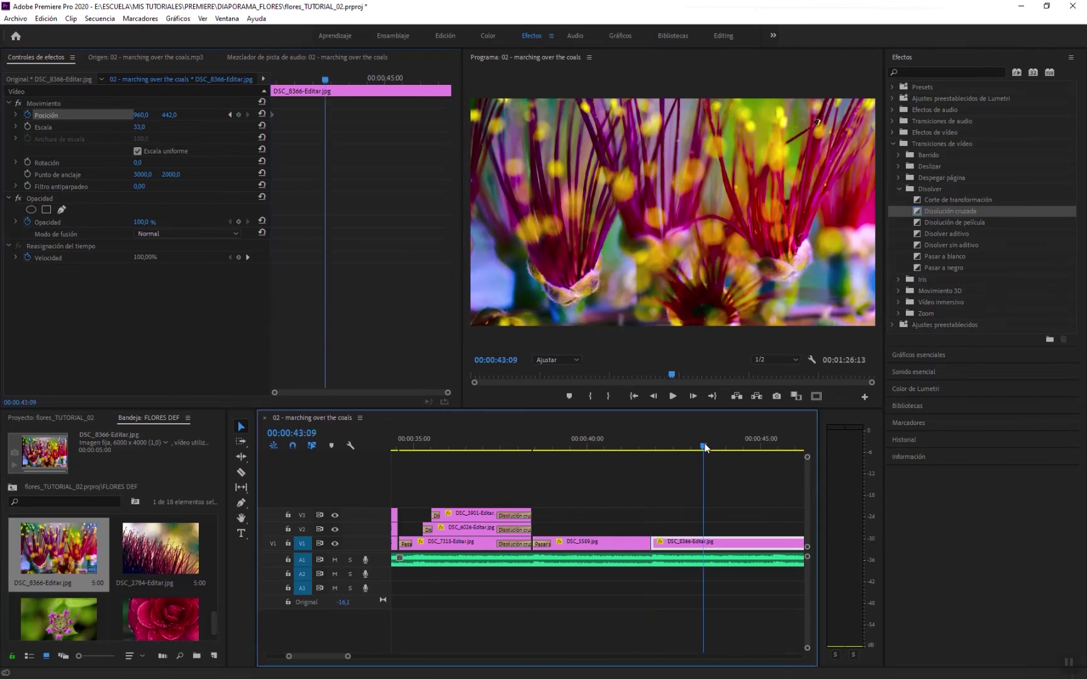
left_click_drag(171, 116, 309, 115)
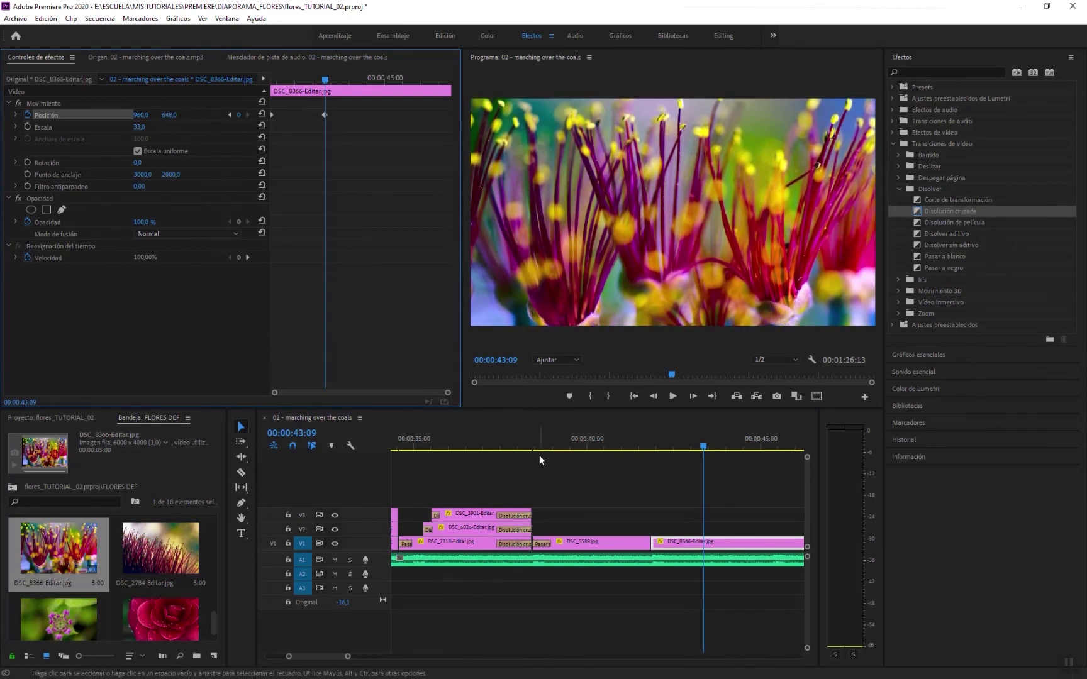
left_click_drag(348, 656, 372, 656)
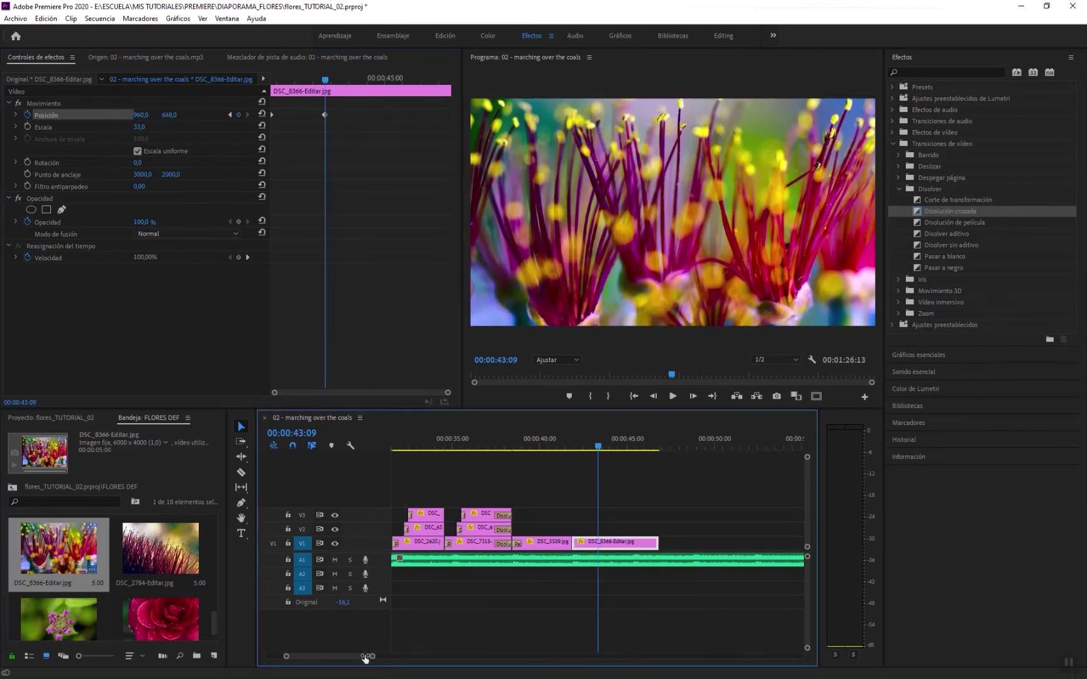
left_click_drag(624, 450, 634, 441)
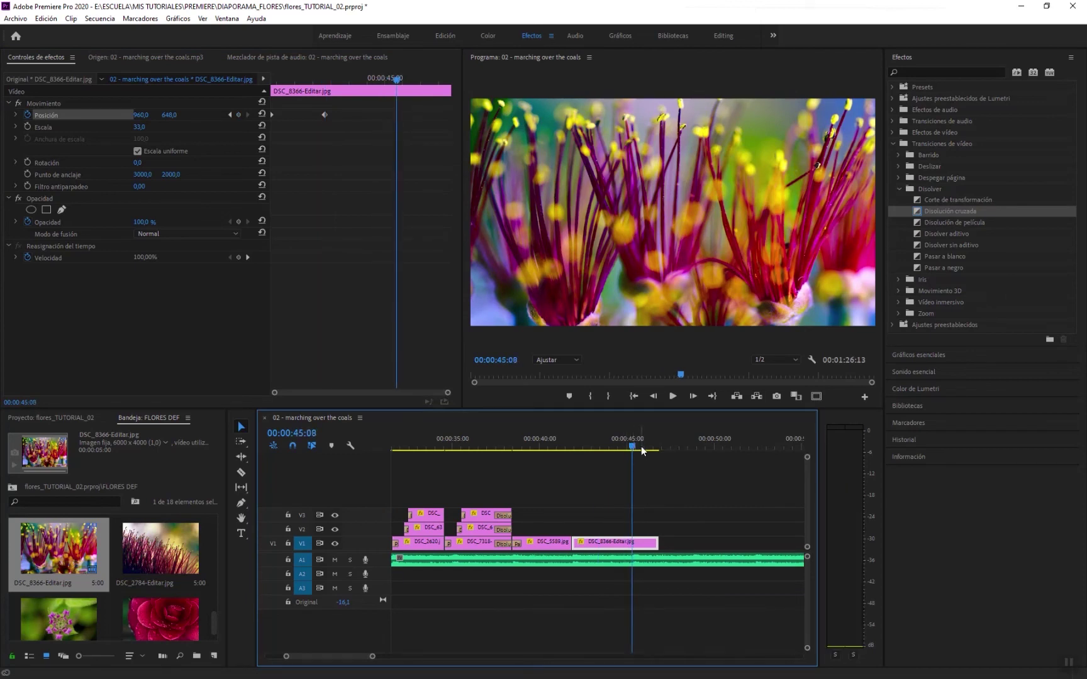
left_click_drag(324, 116, 383, 125)
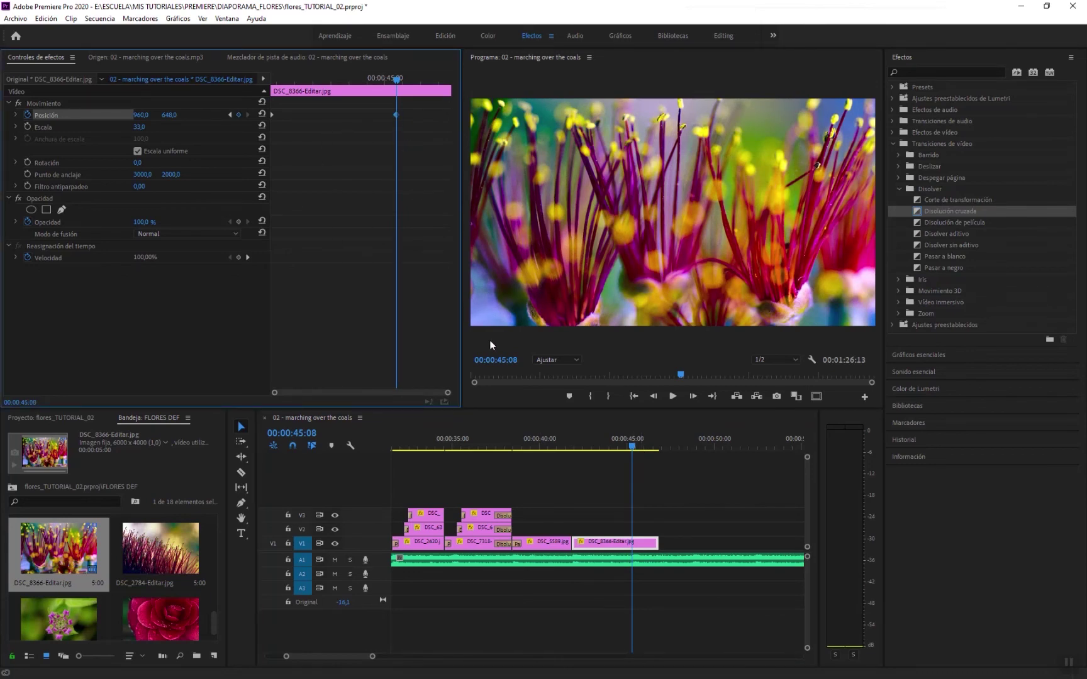
- Trim DSC_8366 to end at 00:00:45:08 and preview the pan from 00:00:41:10
left_click_drag(660, 543, 631, 547)
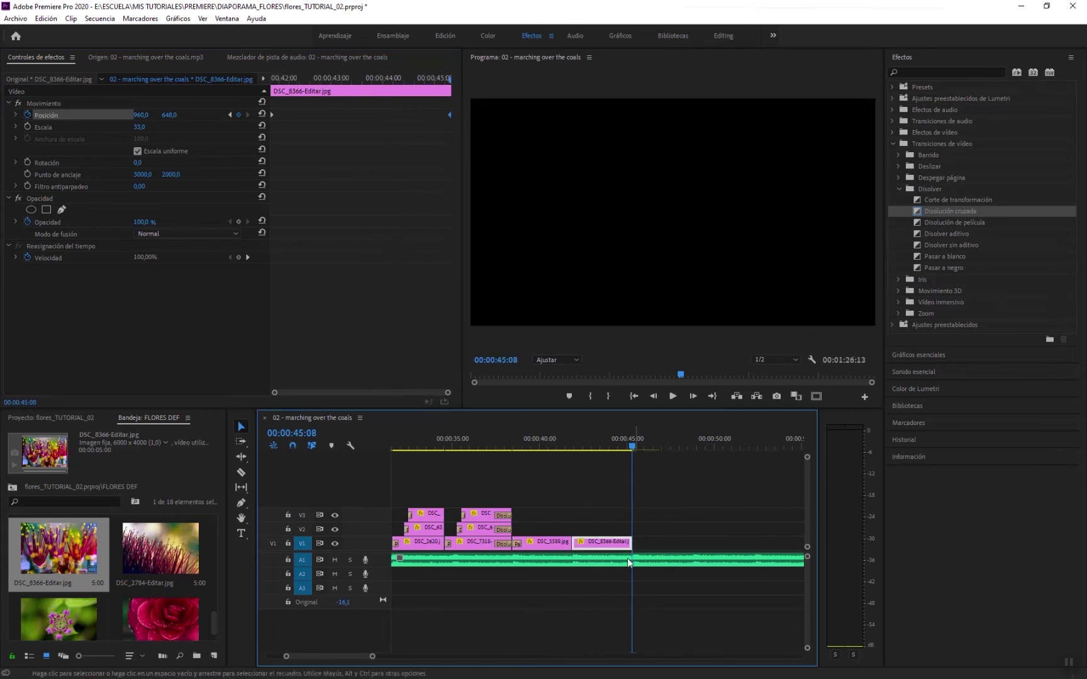
left_click(565, 444)
key("space")
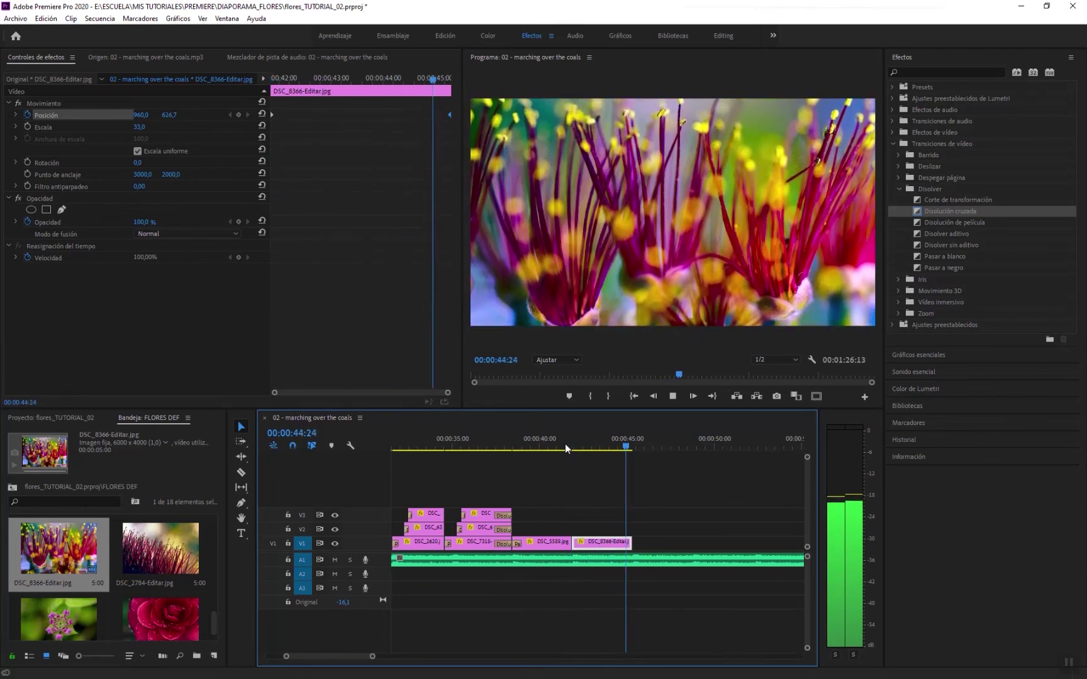
key("space")
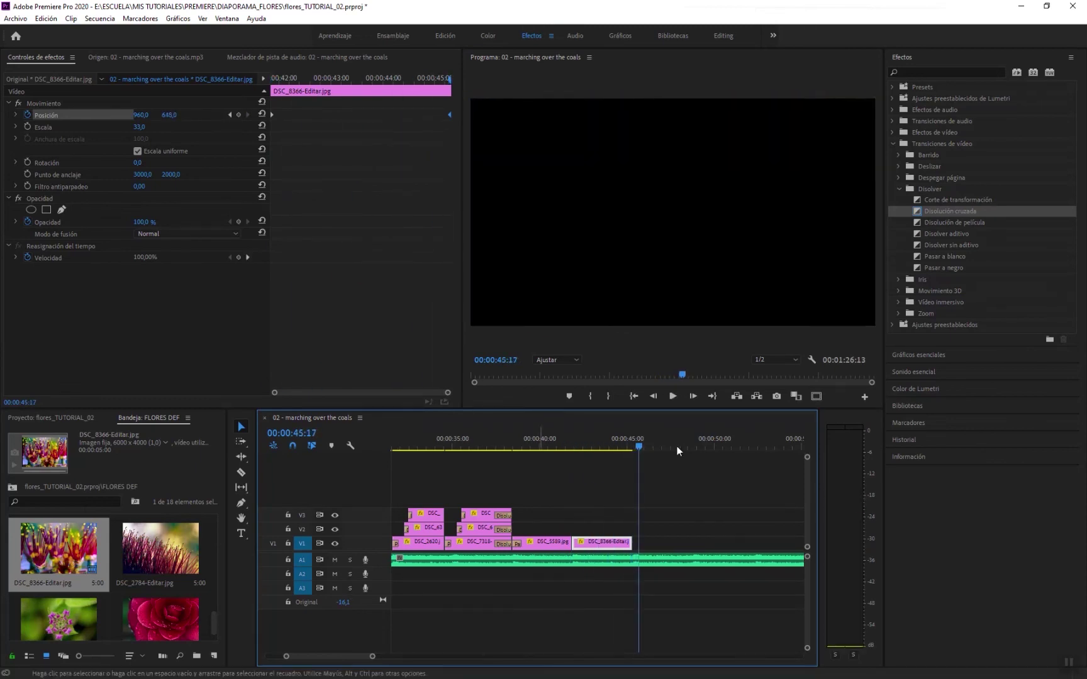
left_click_drag(639, 444, 632, 445)
- Place DSC_2784-Editar.jpg after DSC_8366 on V1 and set its Escala to 32
left_click_drag(170, 564, 702, 574)
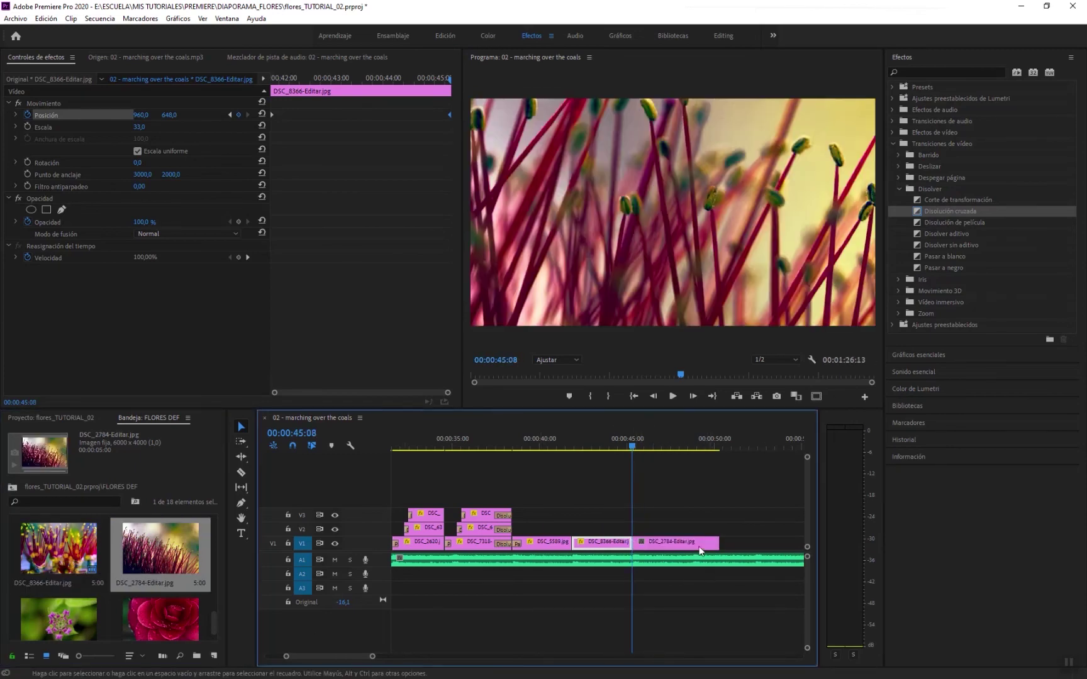
left_click_drag(144, 127, 133, 127)
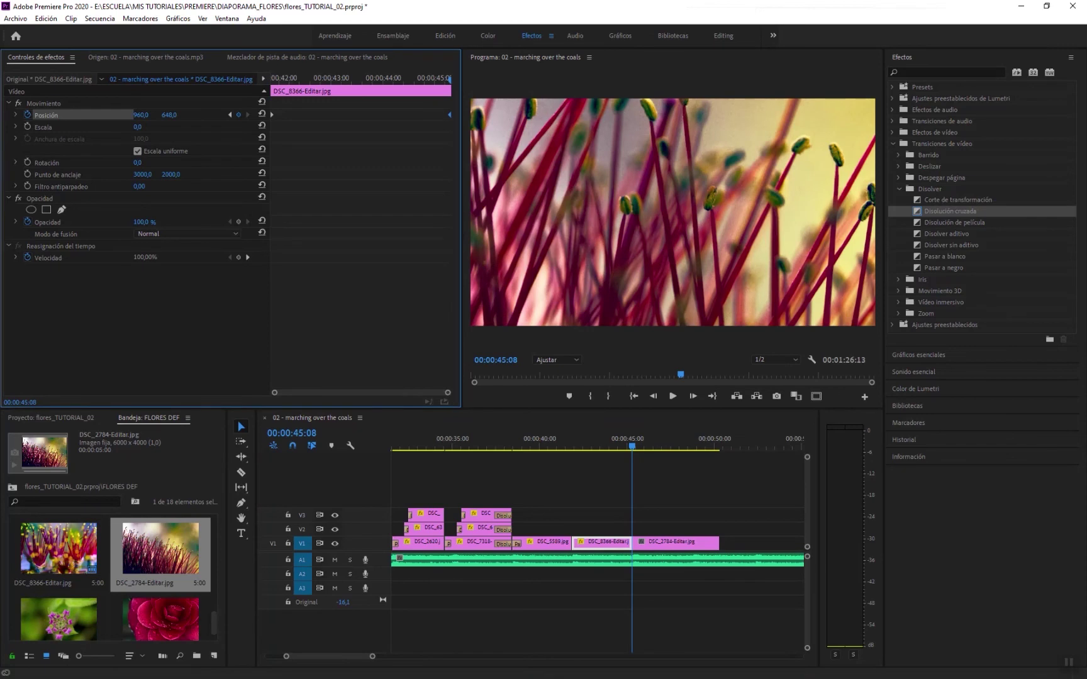
left_click(695, 544)
left_click_drag(139, 127, 96, 127)
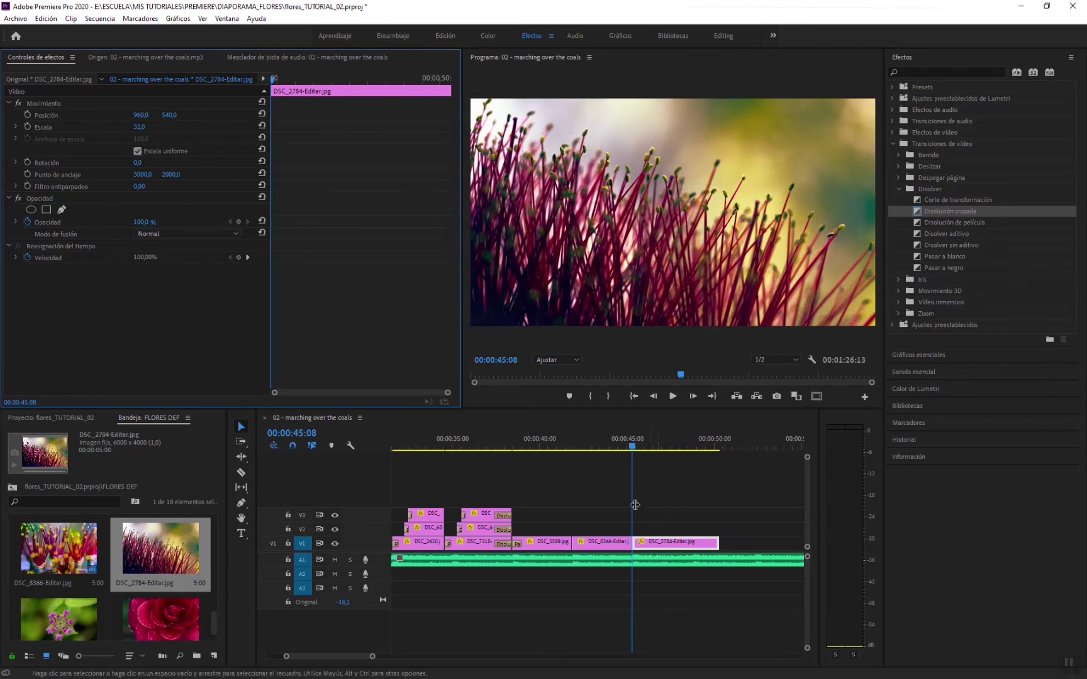
- Keyframe Escala from 32 to 38, with the 38 keyframe at 00:00:48:20
left_click(27, 126)
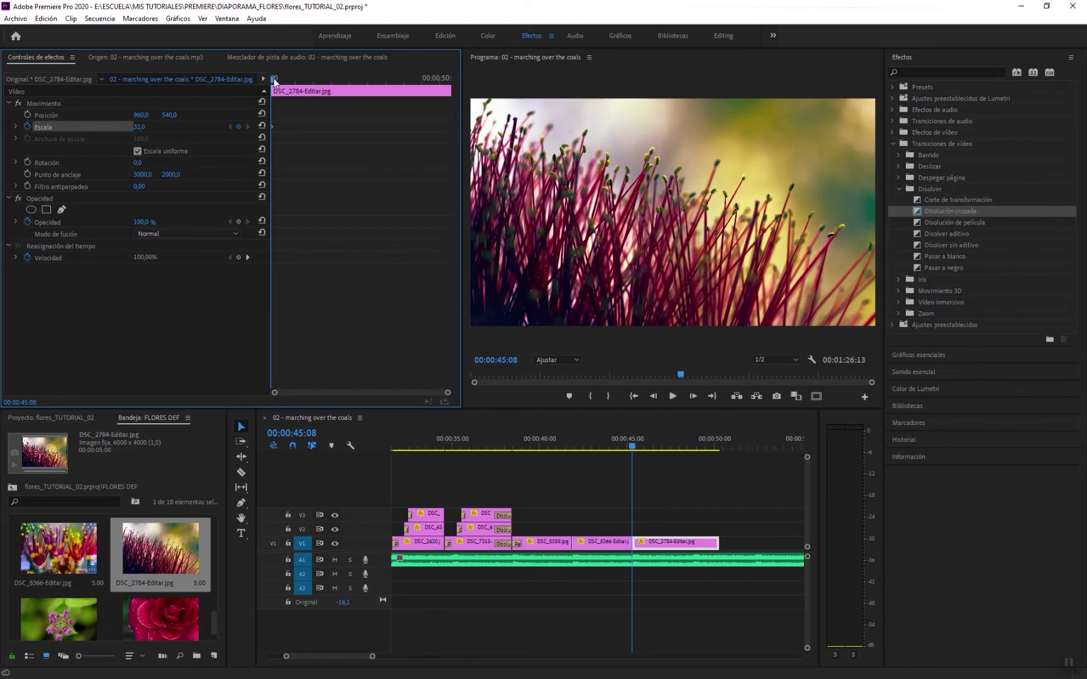
left_click_drag(272, 81, 332, 81)
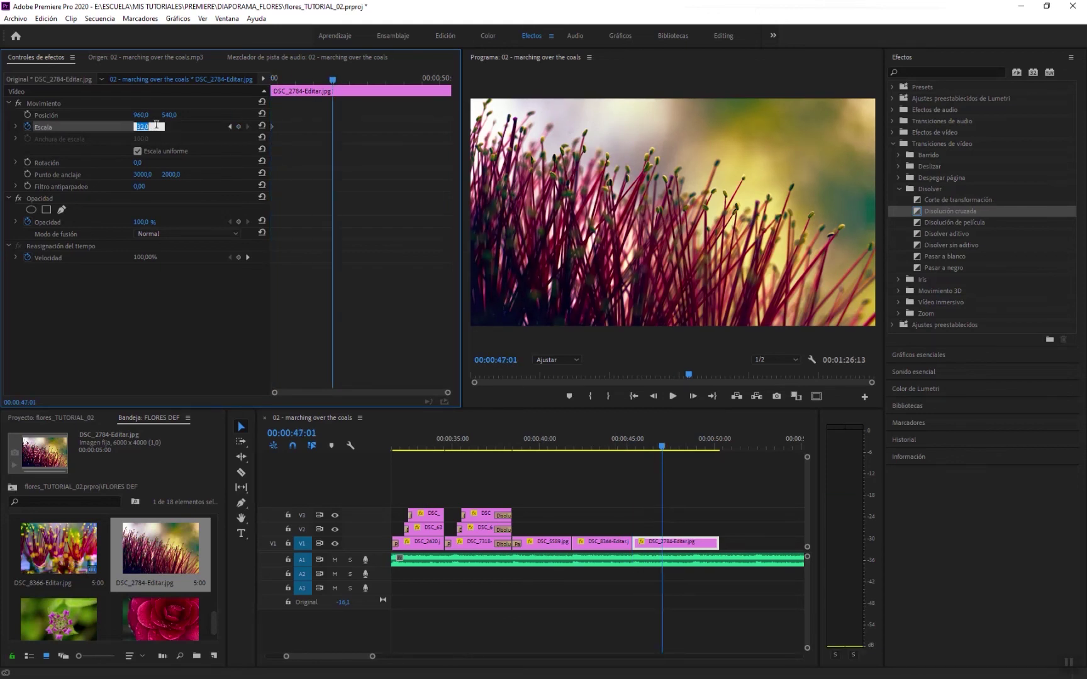
type("38")
key("Return")
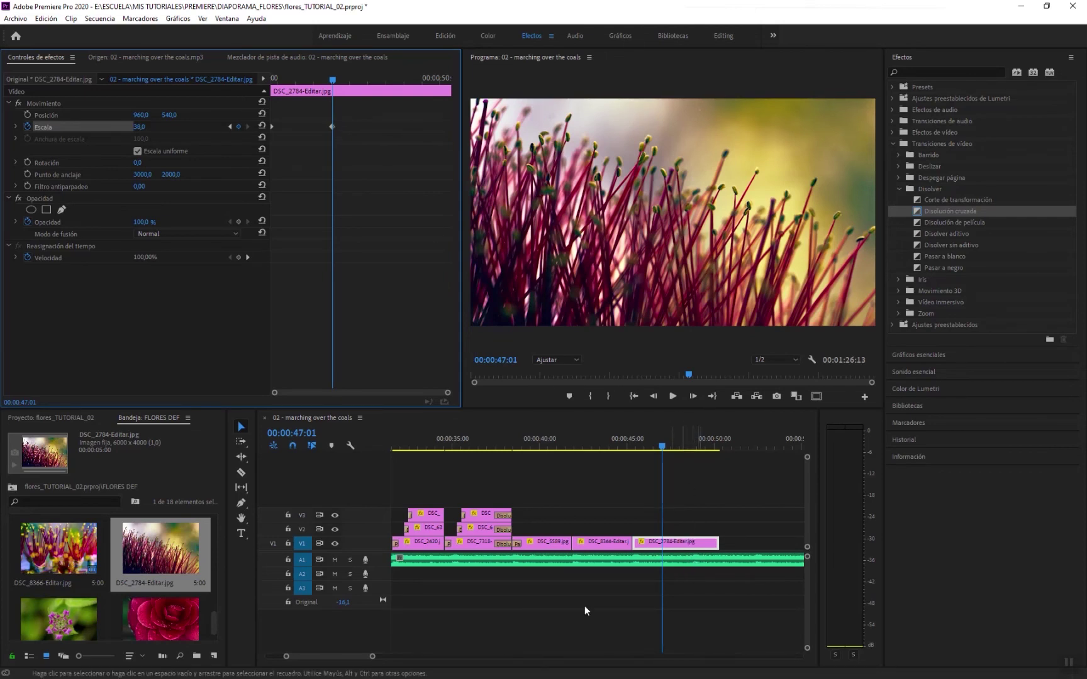
left_click_drag(372, 658, 339, 657)
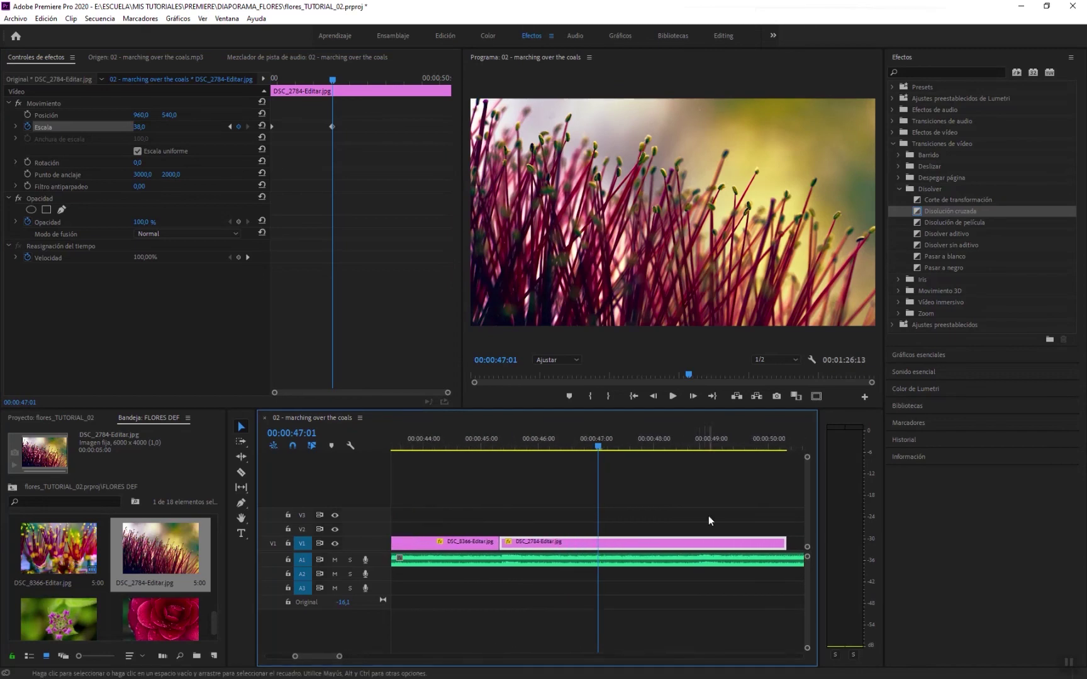
left_click_drag(697, 442, 702, 446)
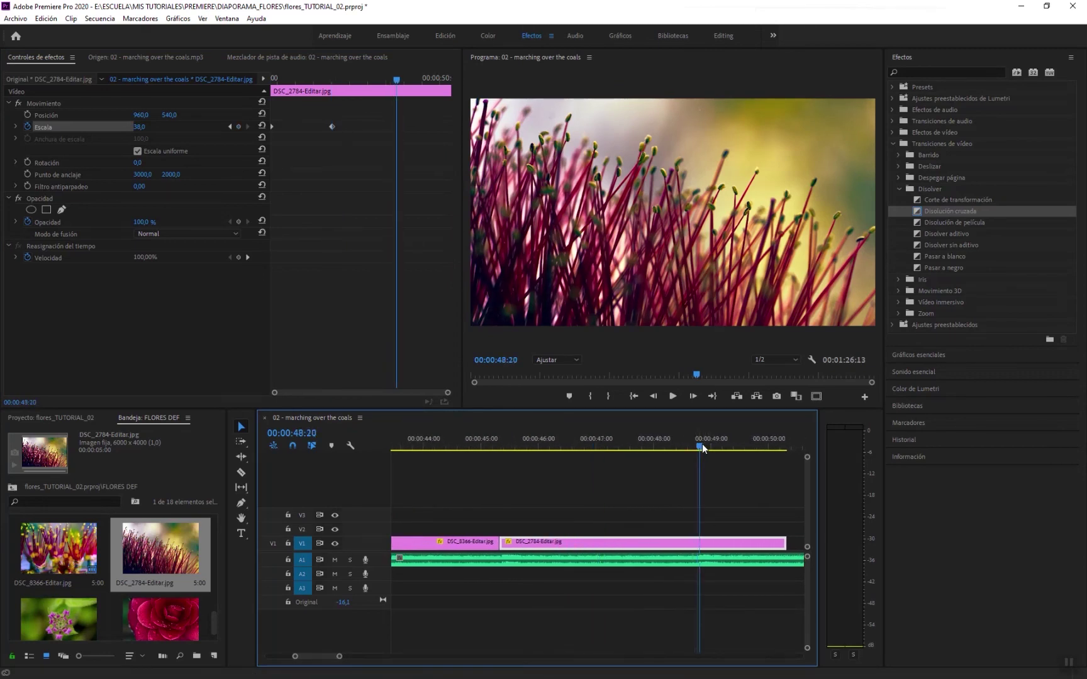
left_click_drag(332, 127, 396, 127)
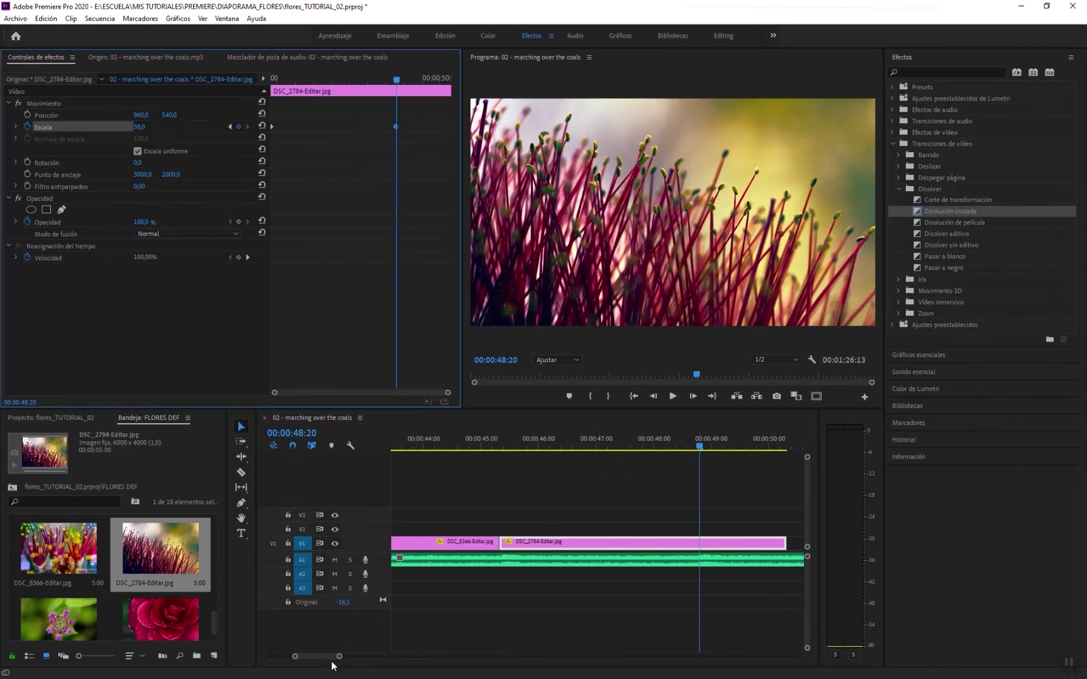
- Preview the zoom from around 00:00:41 and append DSC_6670-Editar.jpg after DSC_2784
left_click_drag(339, 656, 365, 655)
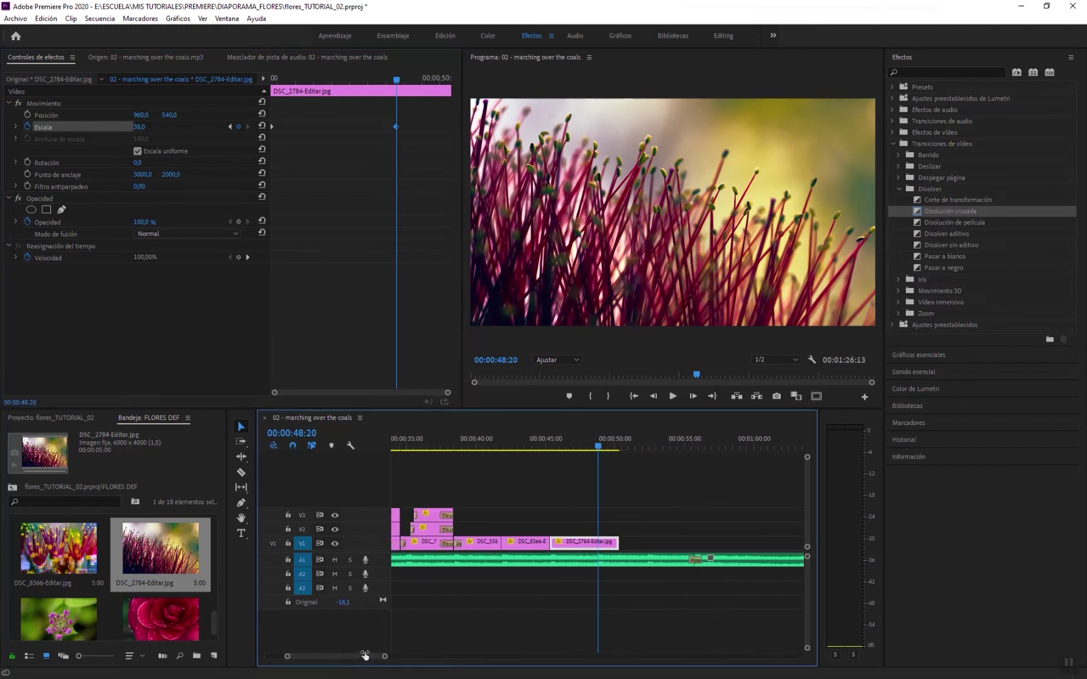
left_click(494, 439)
key("space")
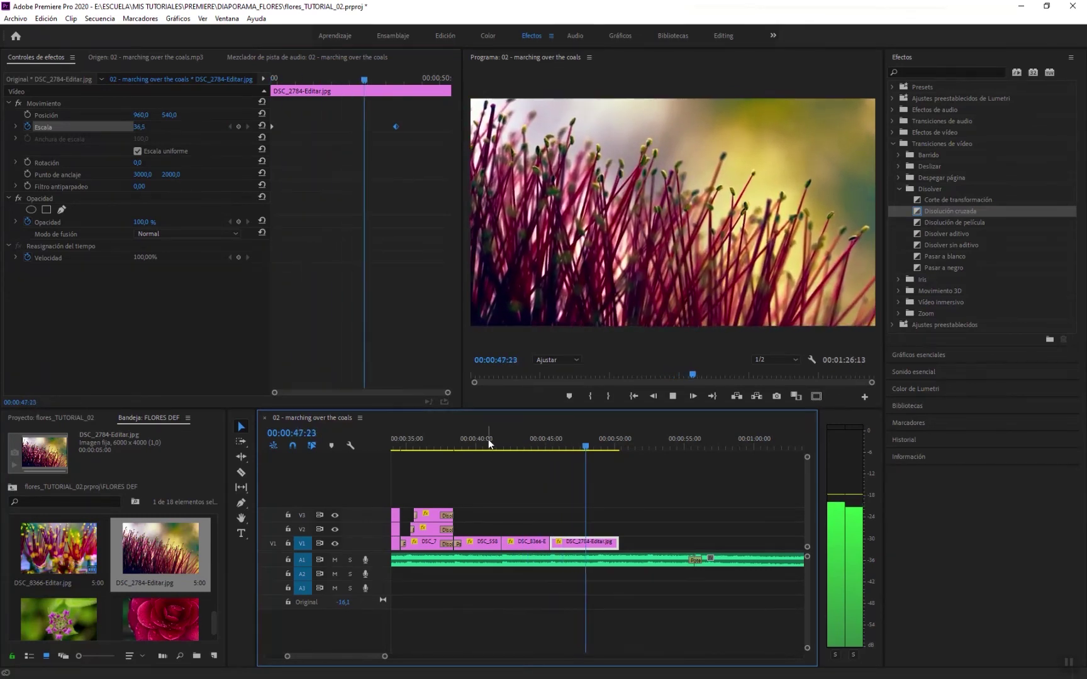
key("space")
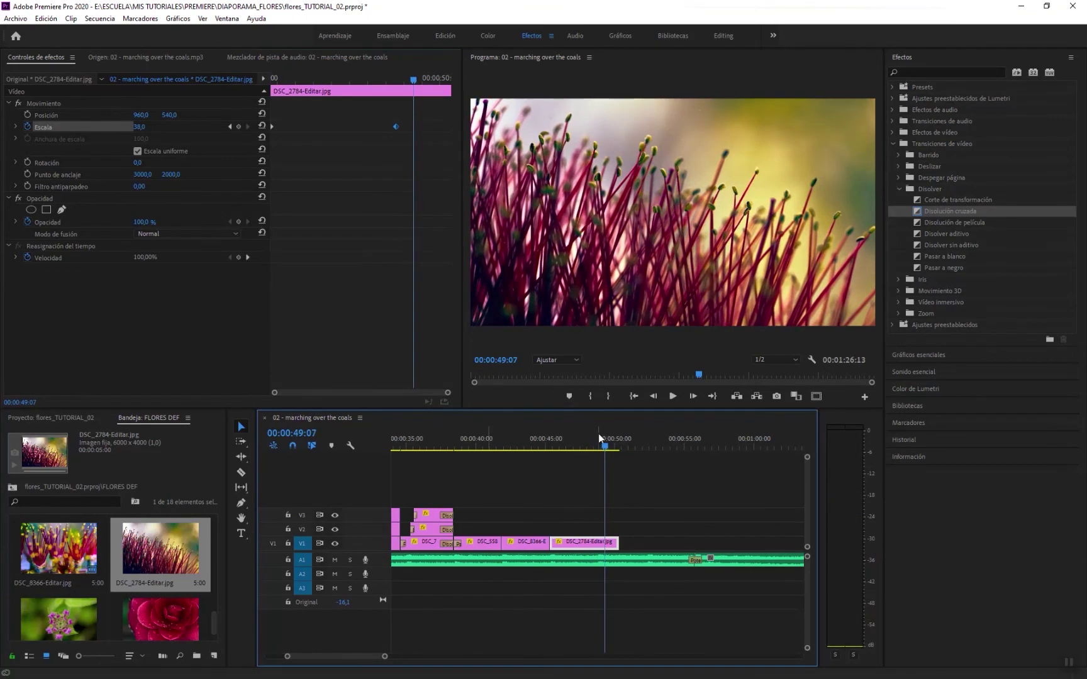
left_click_drag(407, 80, 399, 79)
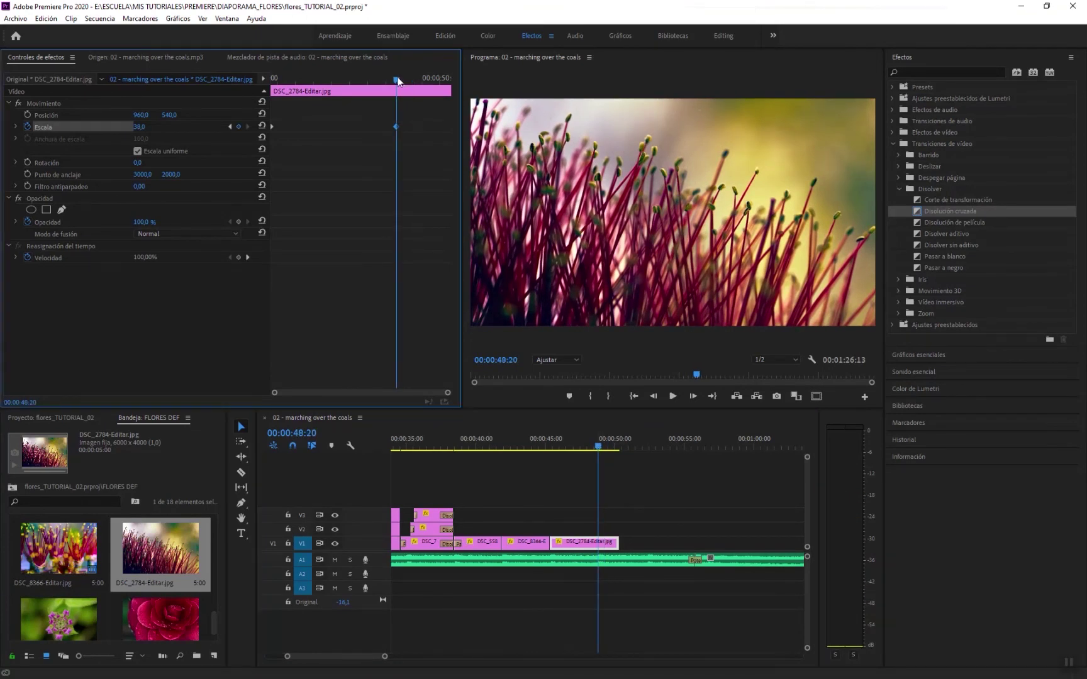
left_click_drag(74, 631, 602, 542)
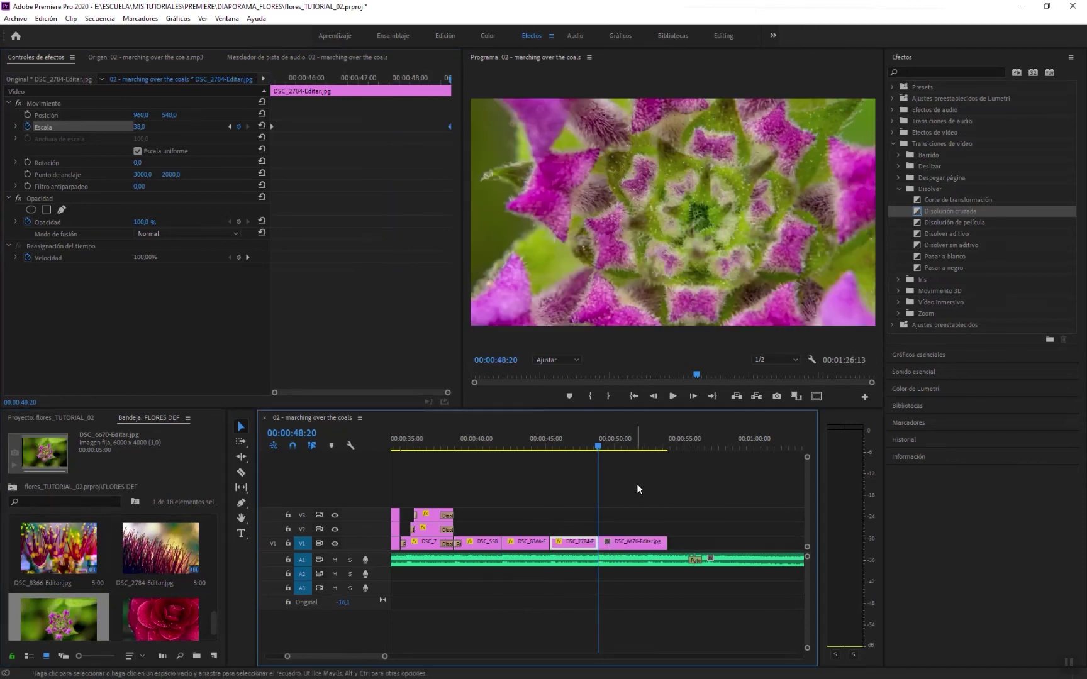
- Set DSC_6670-Editar.jpg to Escala 69 and Posición X 908
left_click_drag(139, 126, 167, 134)
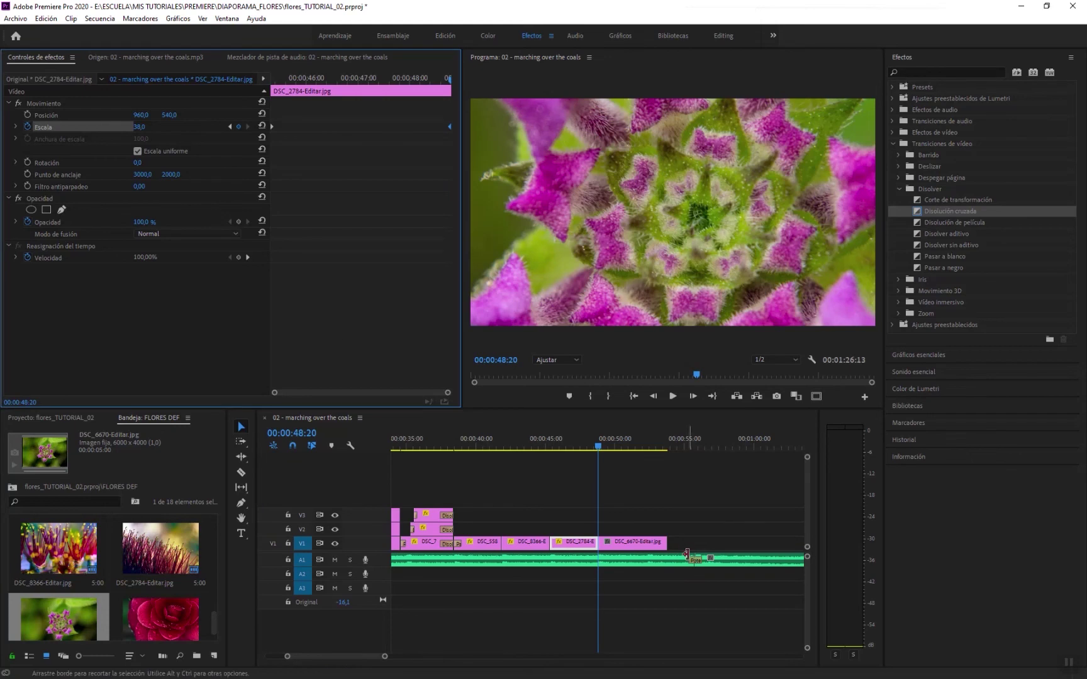
left_click(643, 541)
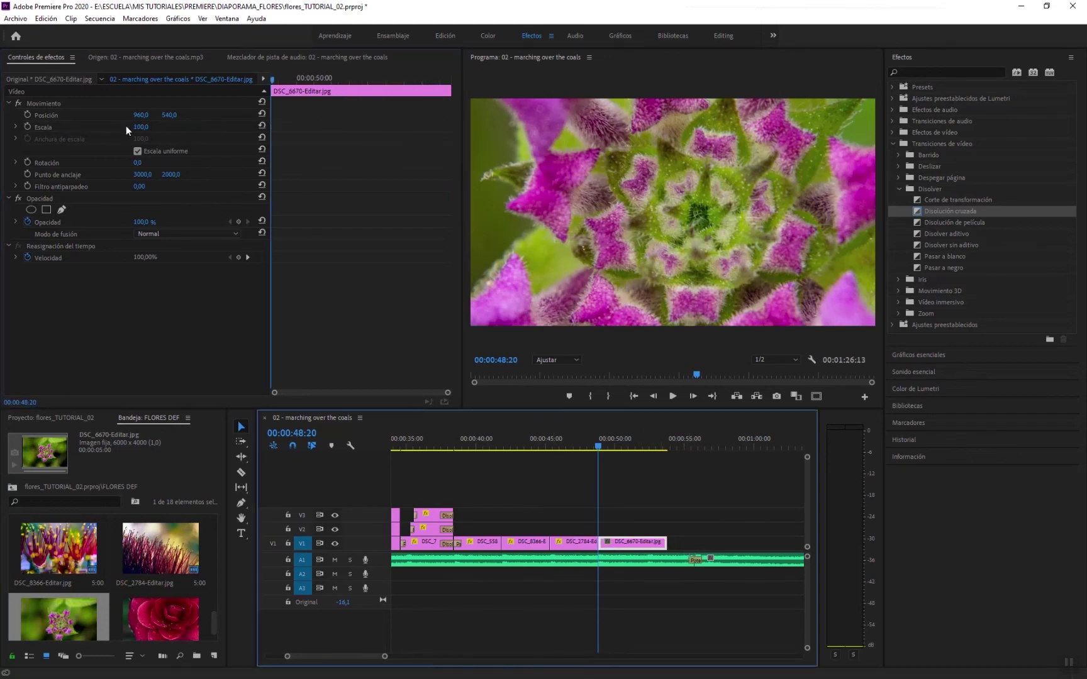
left_click_drag(139, 126, 103, 115)
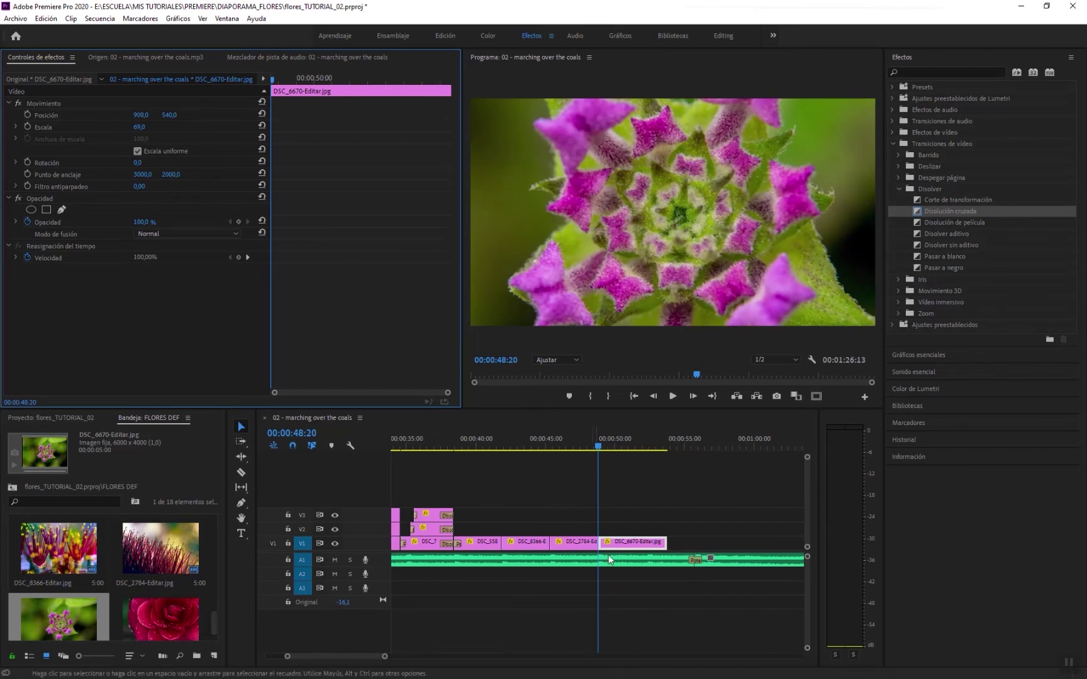
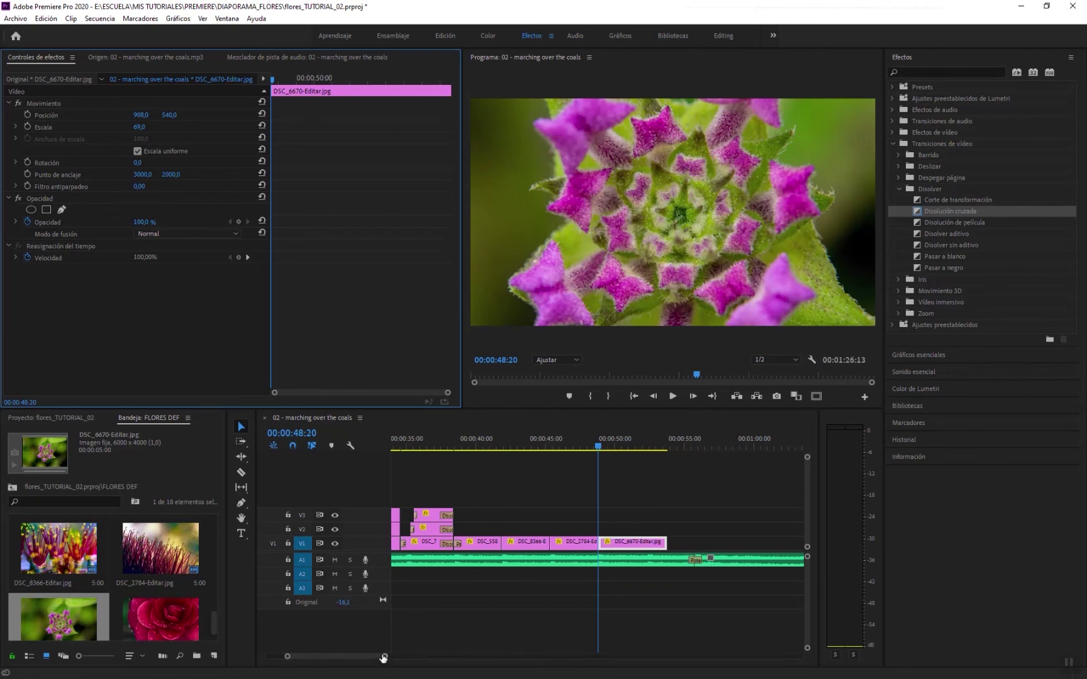
- Copy the earlier flower clip and paste its Movimiento attributes onto DSC_6670-Editar.jpg
left_click_drag(385, 657, 443, 657)
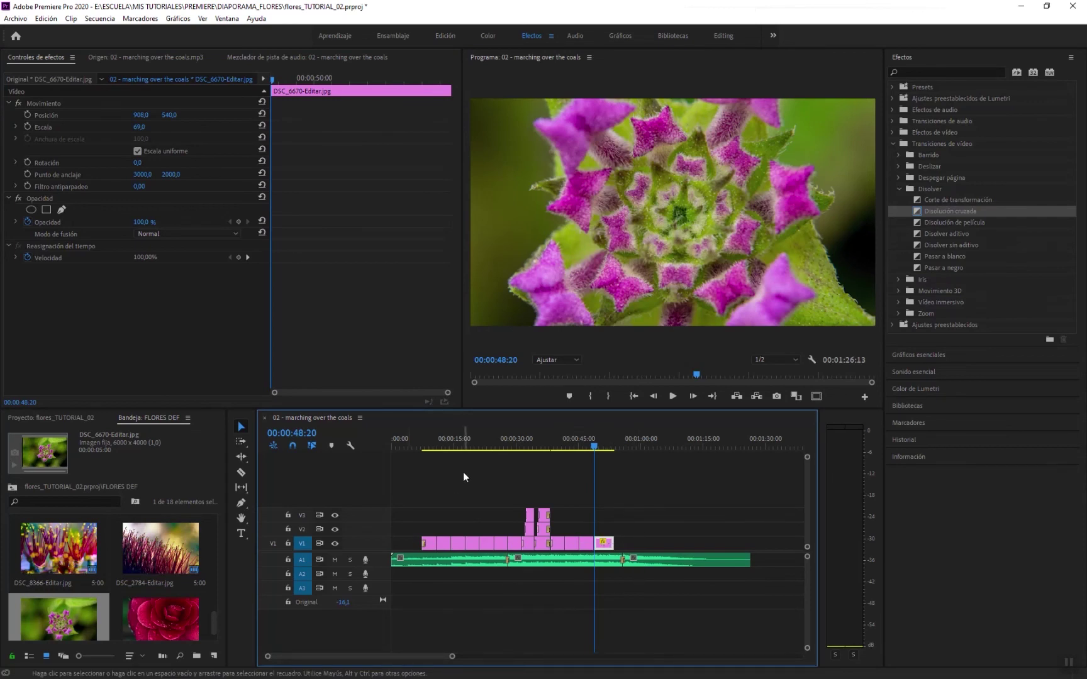
left_click(458, 440)
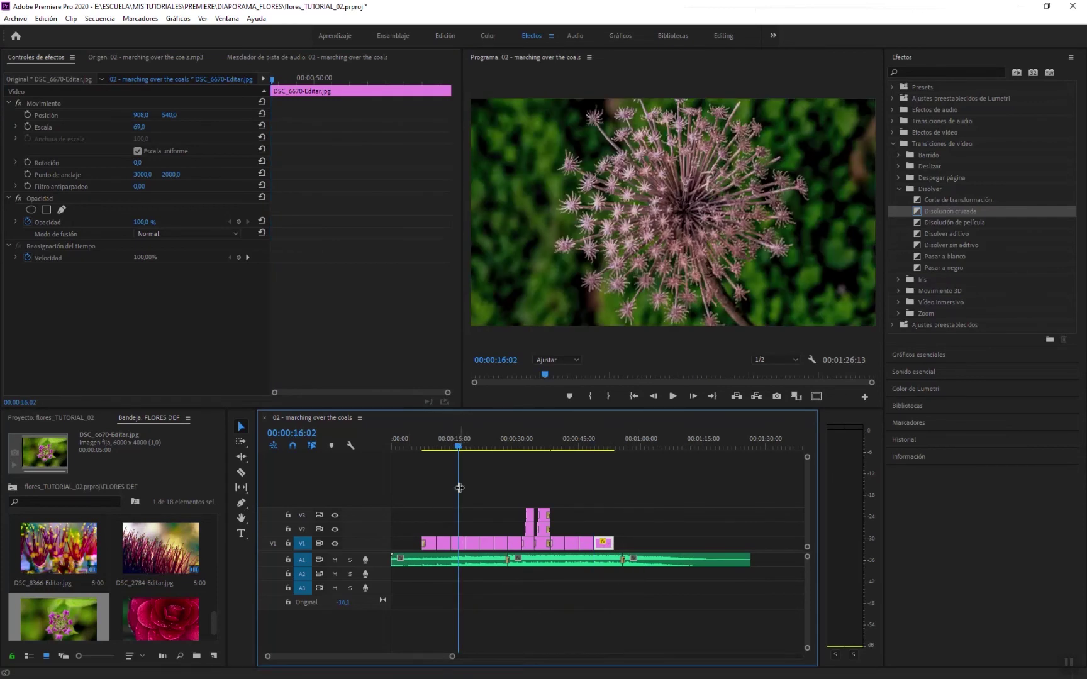
left_click(460, 546)
right_click(460, 548)
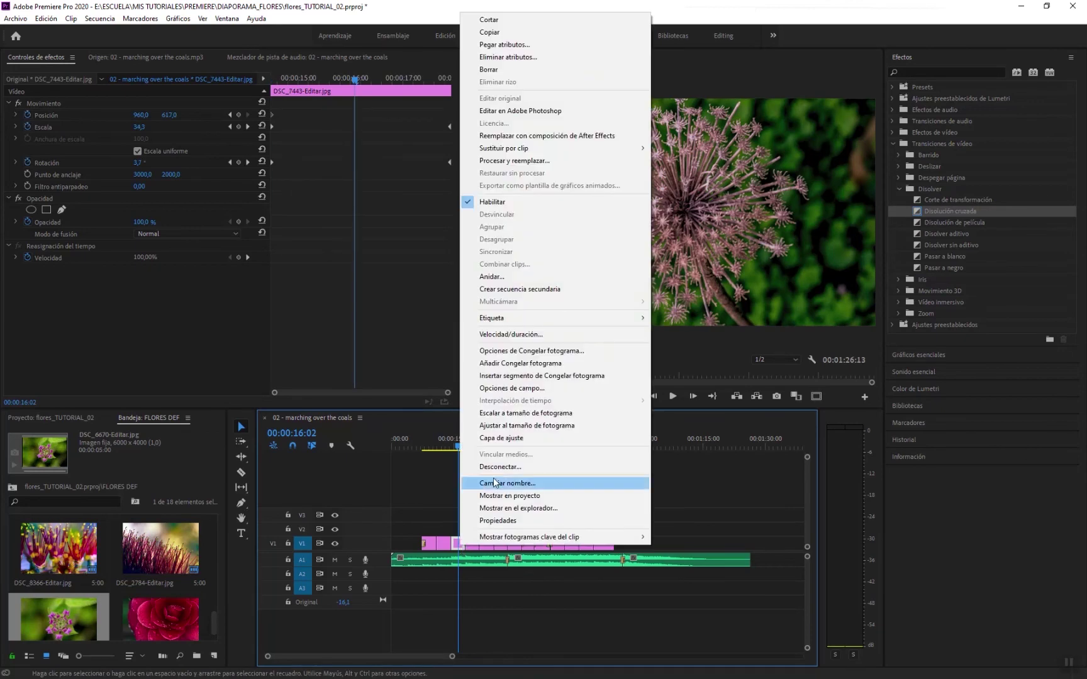
left_click(485, 33)
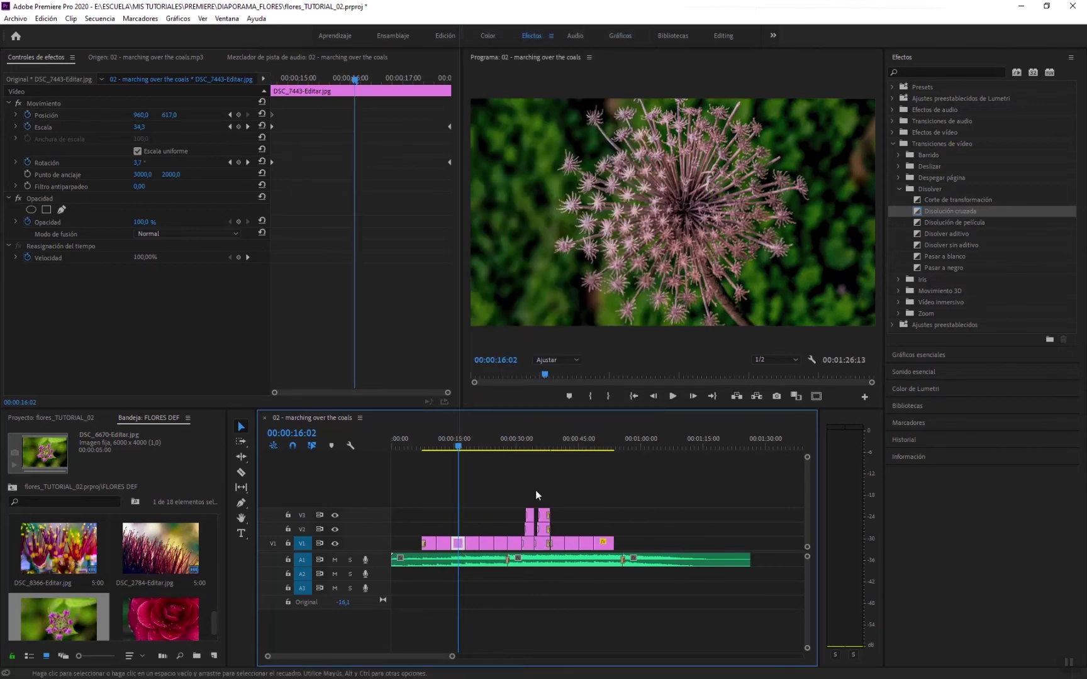
left_click(609, 548)
left_click(604, 441)
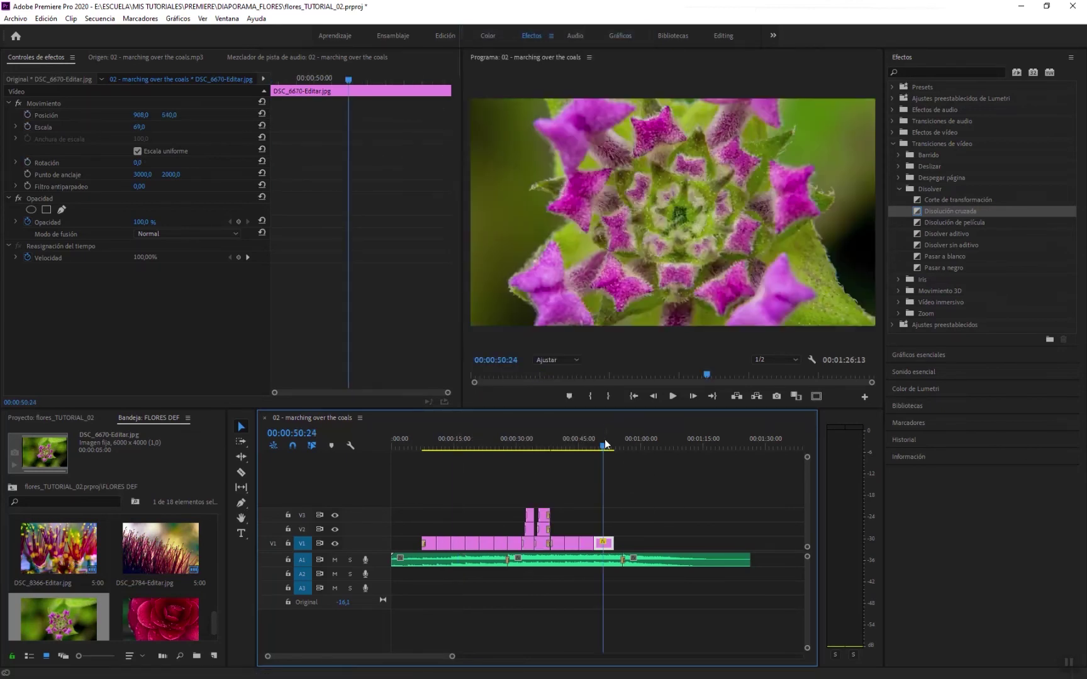
right_click(607, 548)
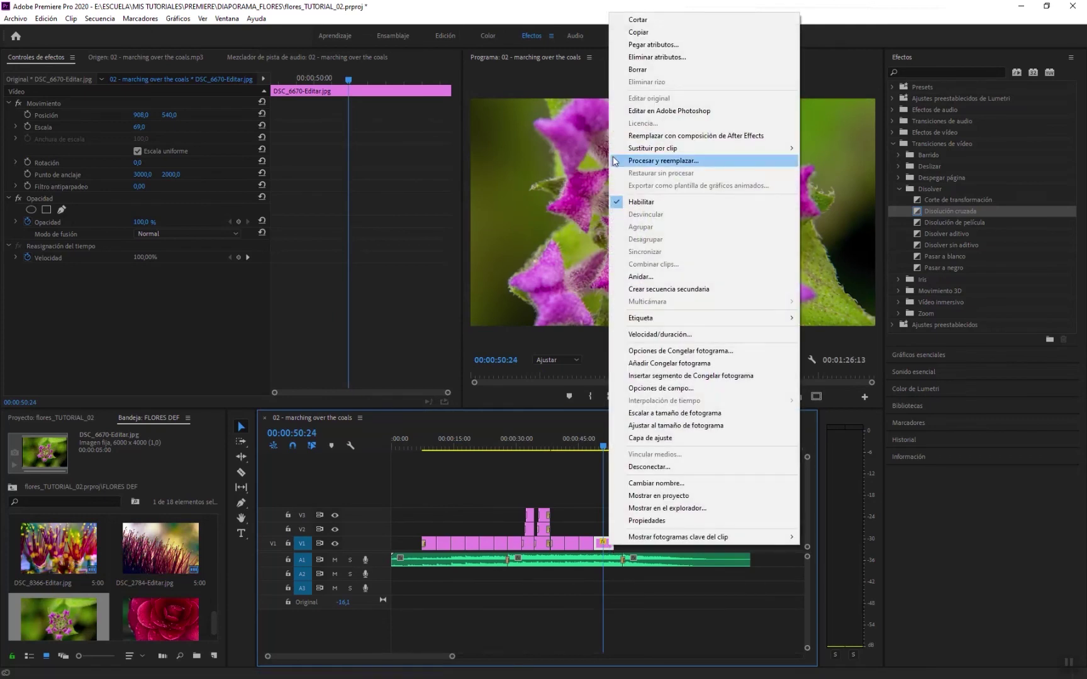
left_click(656, 45)
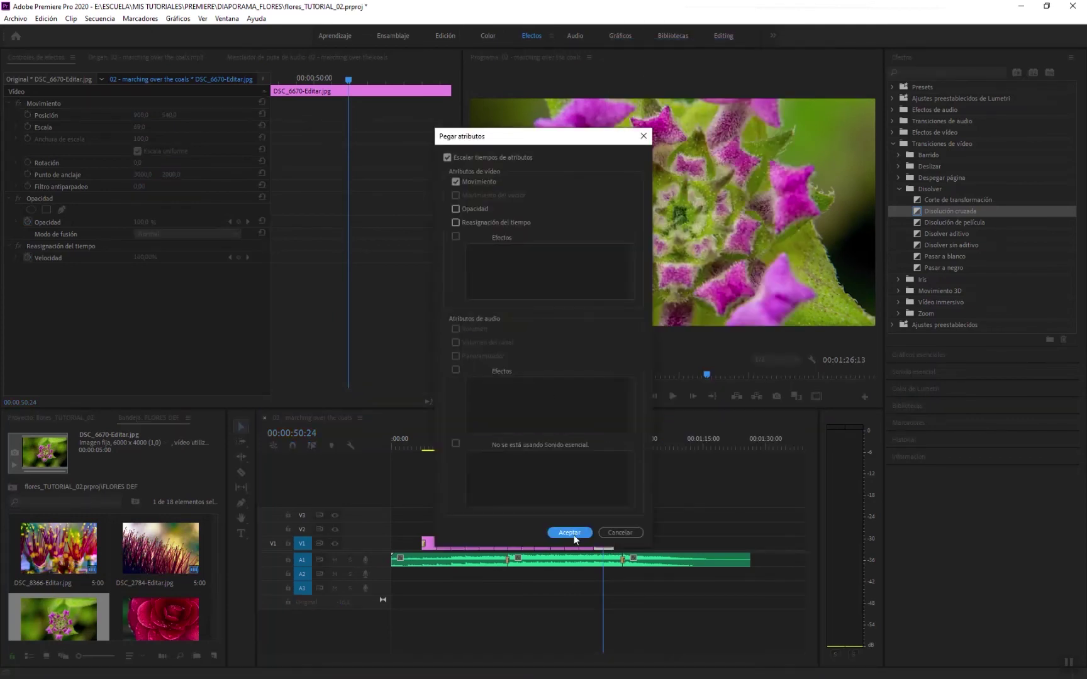
left_click(573, 533)
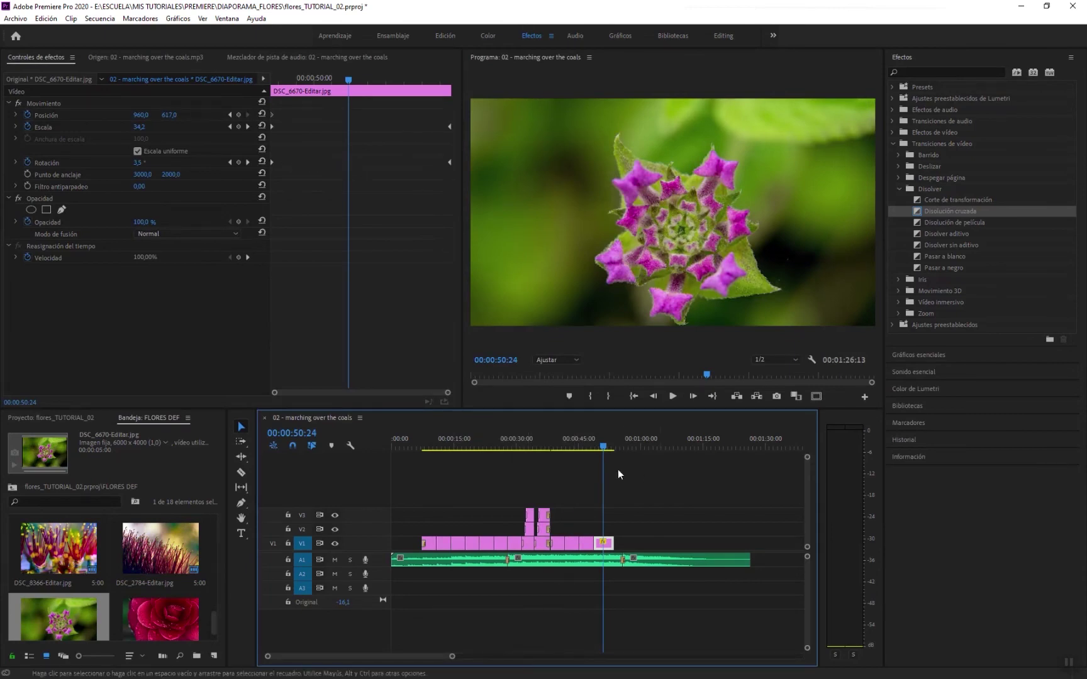
- Preview the slideshow ending to check the last clip's motion
left_click(583, 442)
key("space")
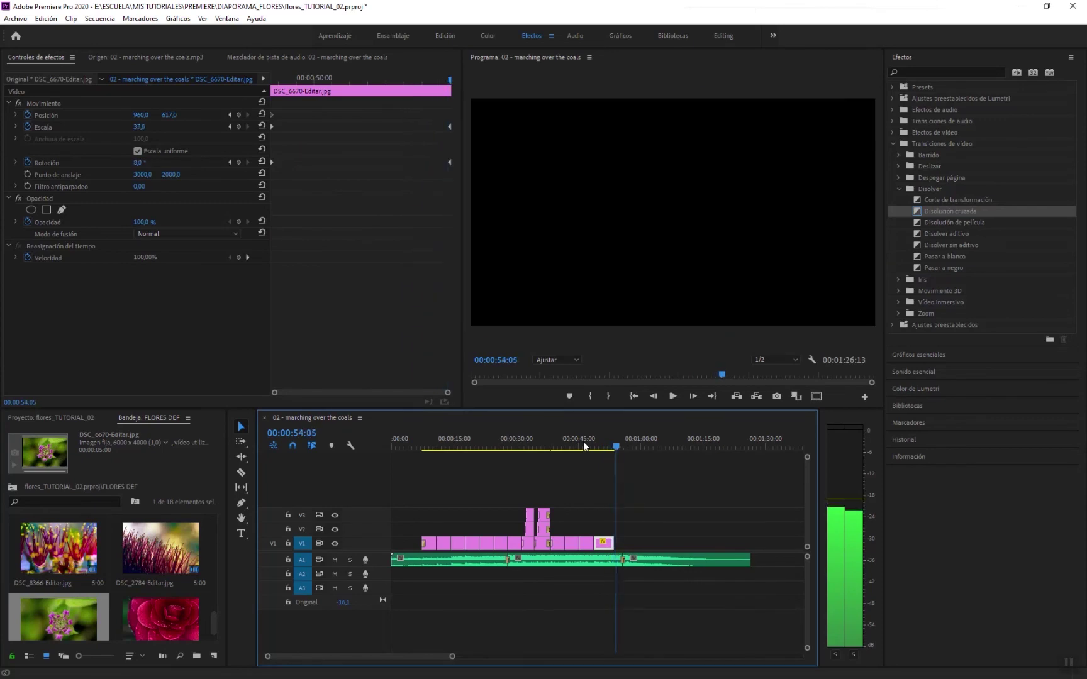
key("space")
left_click(605, 441)
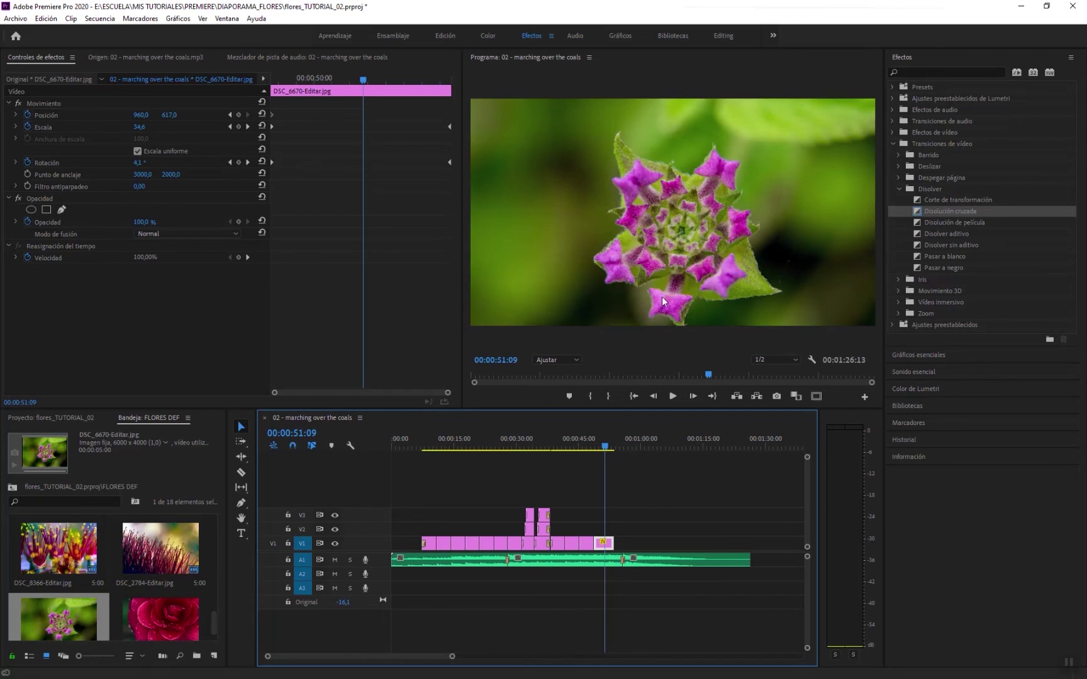
- Set the last clip's starting scale to 75 and shift its start position up and left
left_click(280, 102)
key("Up")
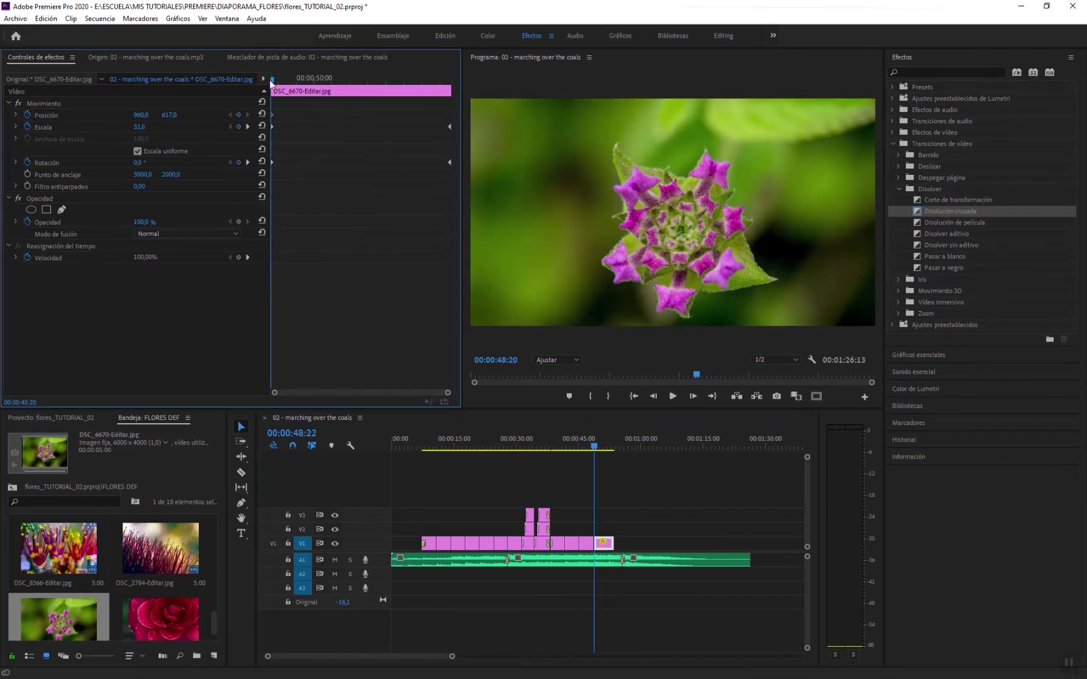
mouse_move(136, 130)
left_mouse_down()
mouse_move(149, 130)
mouse_move(131, 127)
left_mouse_up()
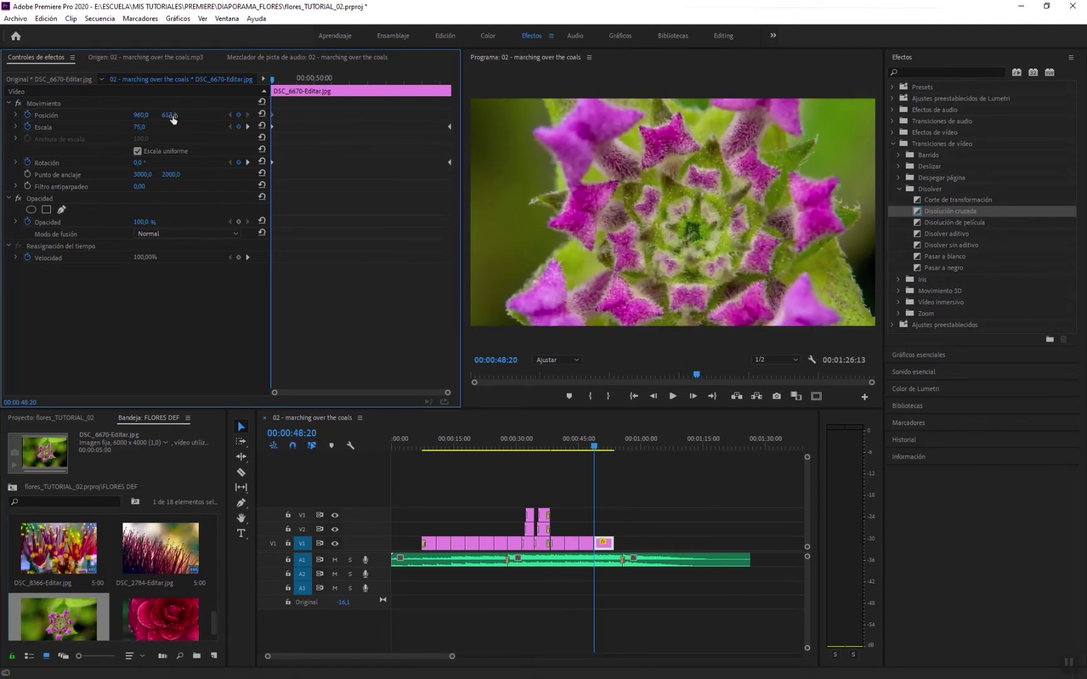
left_click_drag(169, 115, 129, 116)
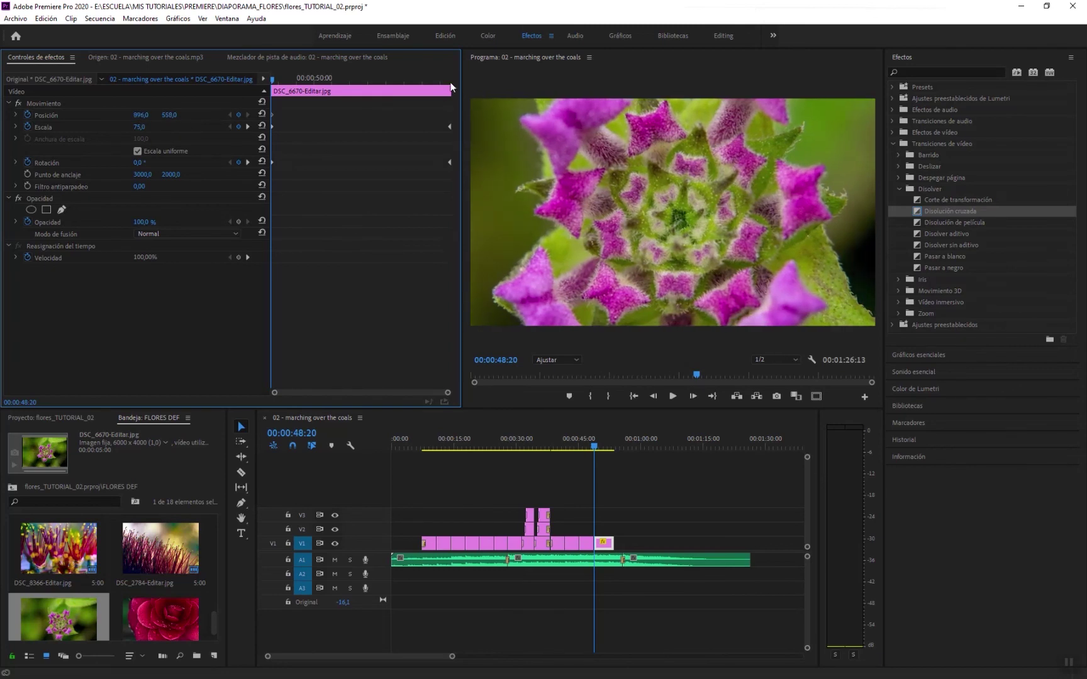
key("shift+End")
key("Right")
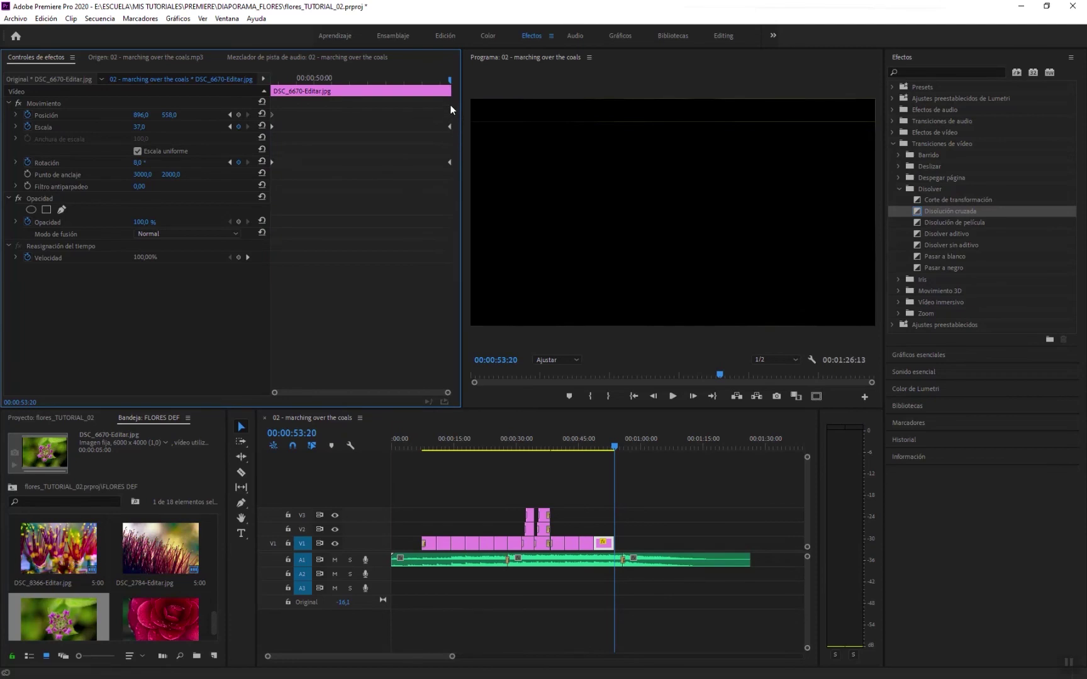
left_click(449, 162)
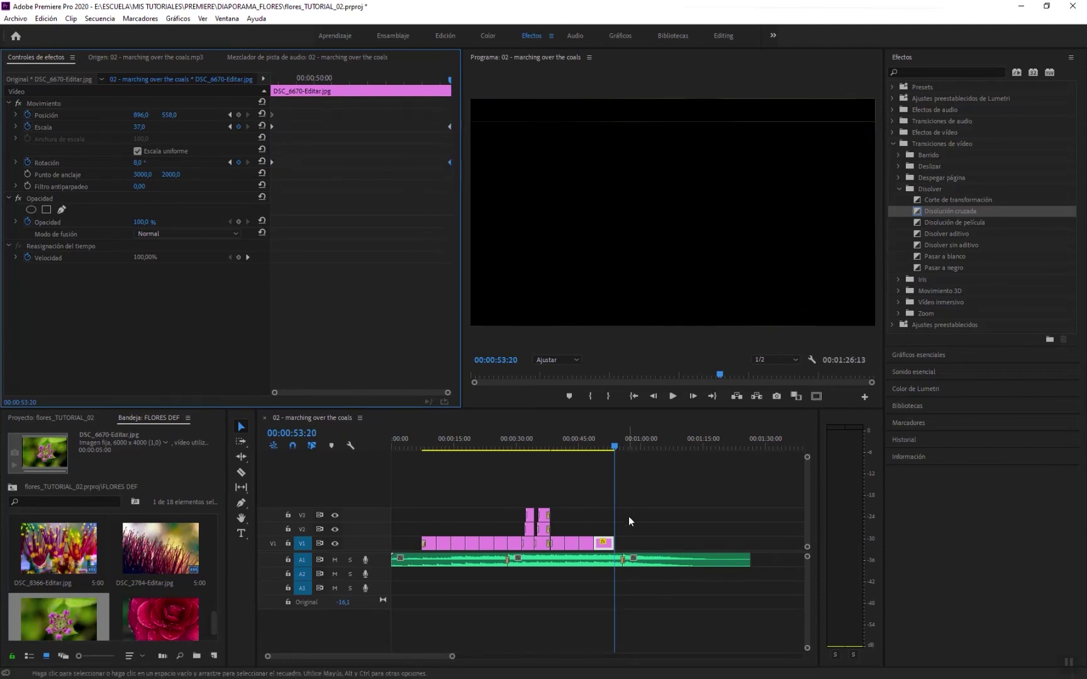
- Extend the last clip slightly and set its ending scale keyframe to 80
left_click(621, 542)
left_click_drag(621, 543, 625, 542)
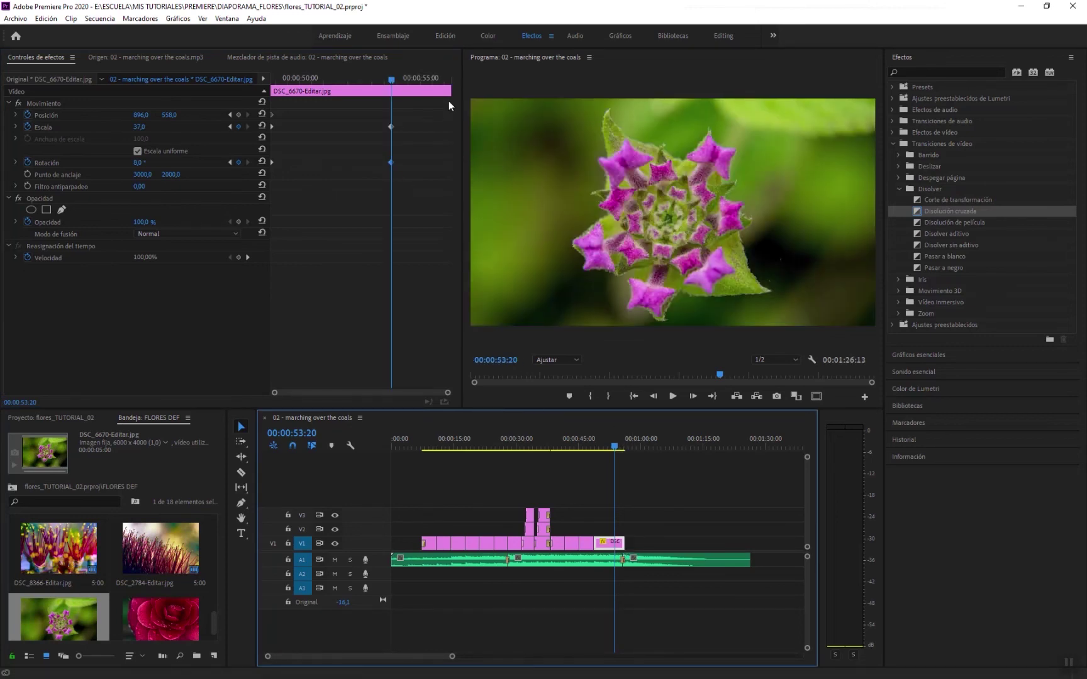
left_click(270, 78)
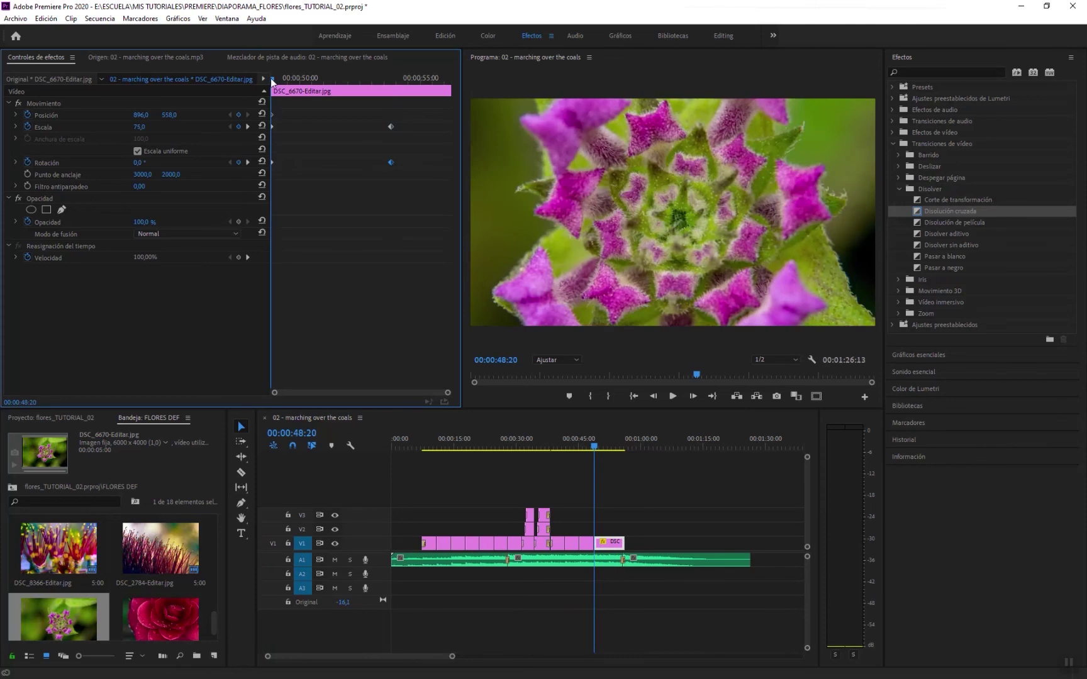
left_click(390, 78)
left_click(139, 126)
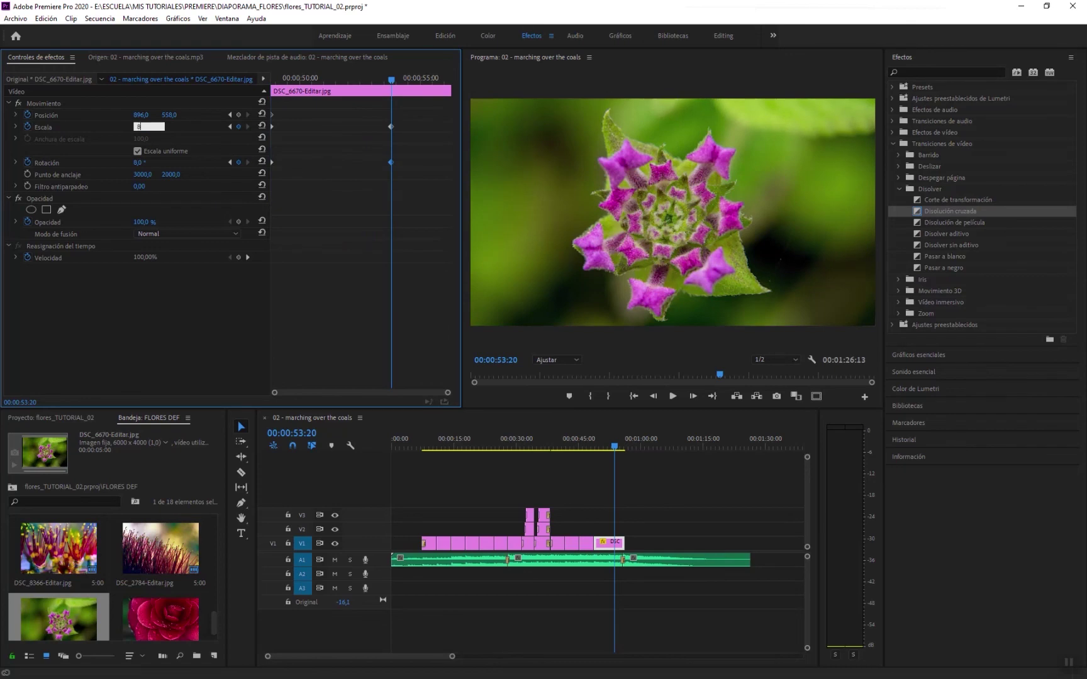
key("Return")
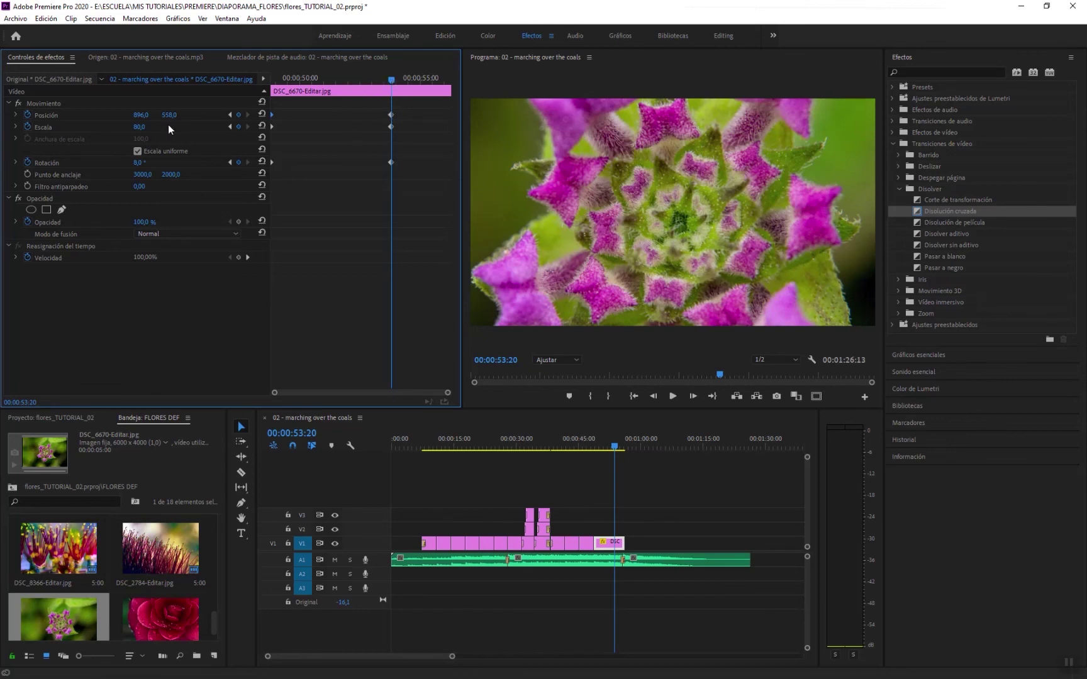
- Nudge the ending position to 892/552 and trim the clip about two seconds shorter
key("Left")
key("Left")
key("Left")
key("Left")
key("shift+Up")
key("shift+Up")
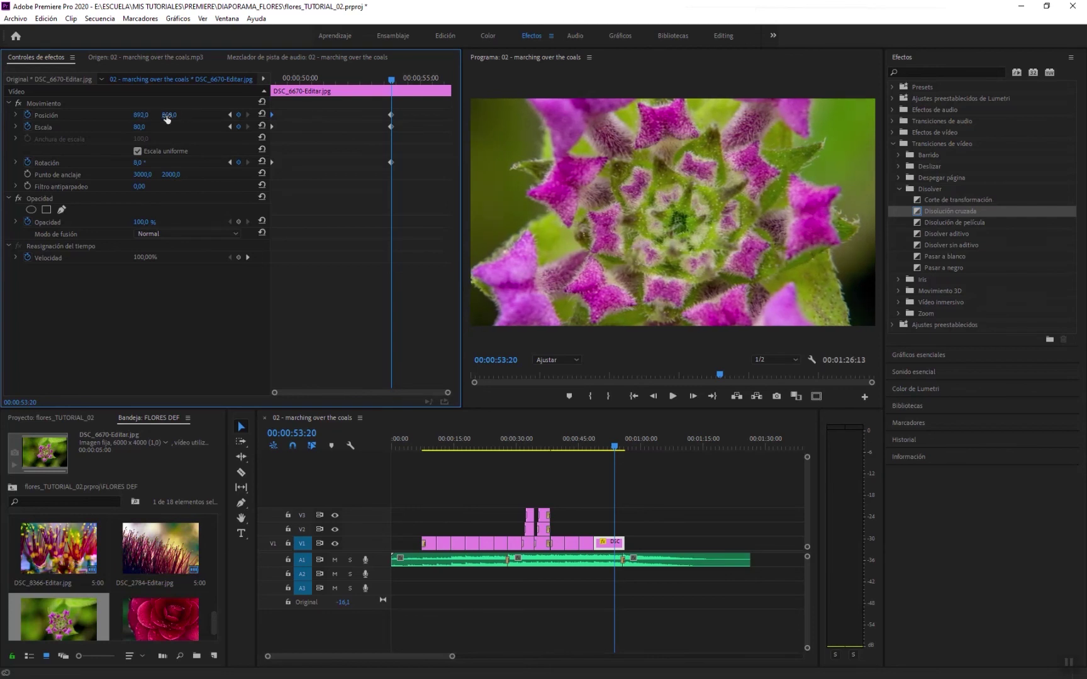
key("shift+Down")
key("shift+Down")
key("Down")
key("Down")
key("Down")
key("Down")
key("Down")
key("Down")
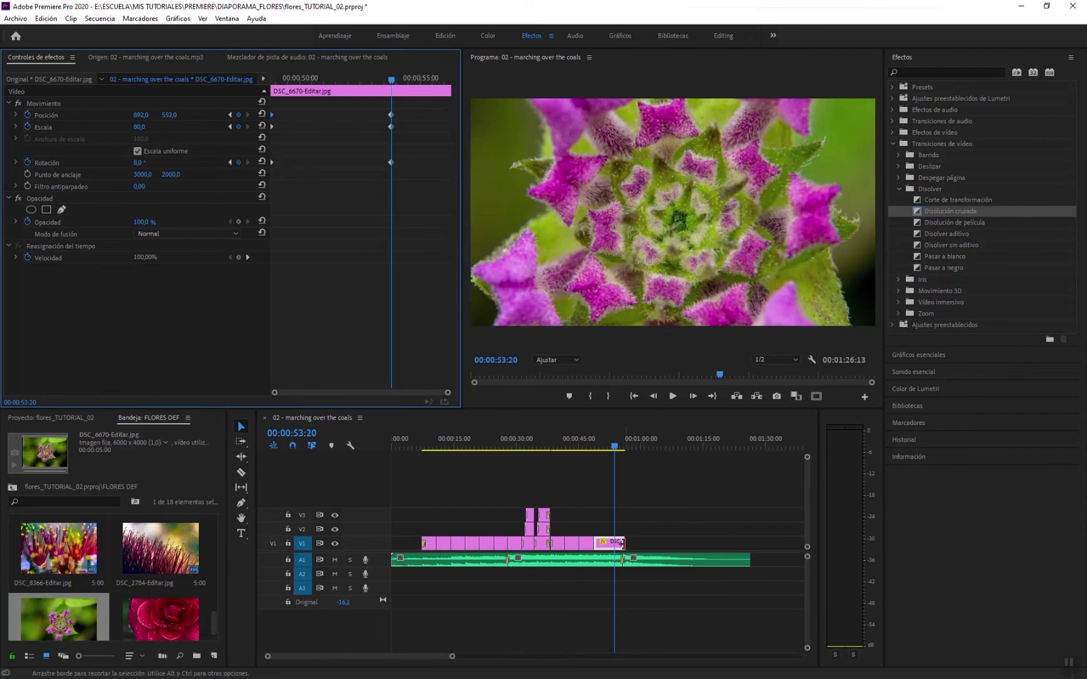
left_click_drag(622, 544, 611, 545)
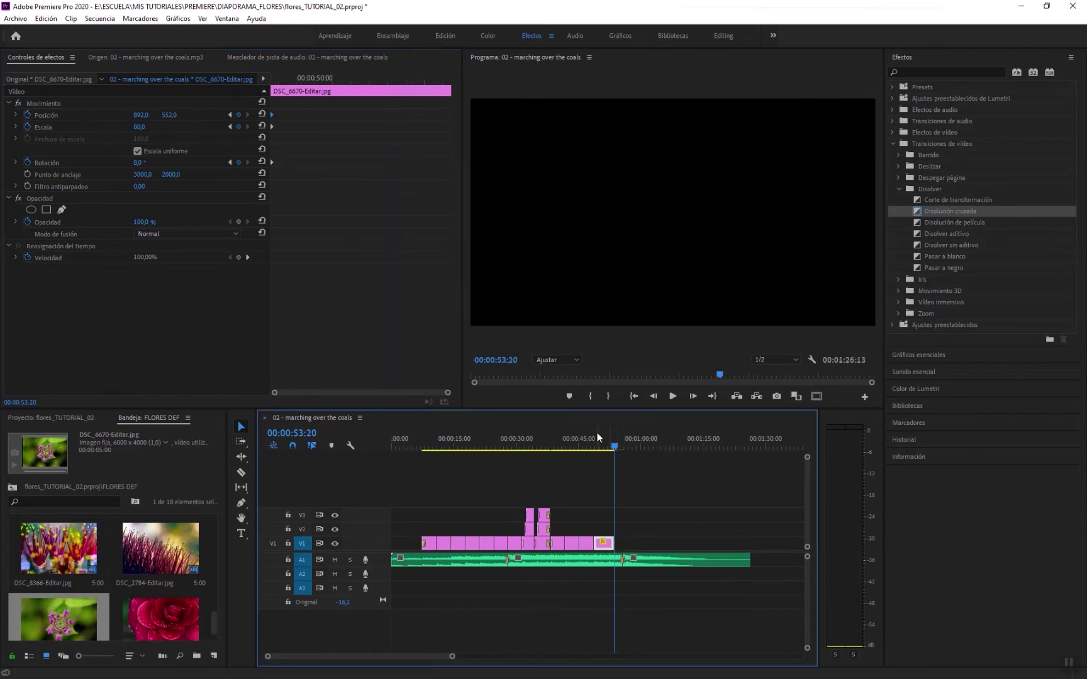
- Preview the ending, lengthen the last clip again and select its end keyframes
left_click(585, 445)
key("space")
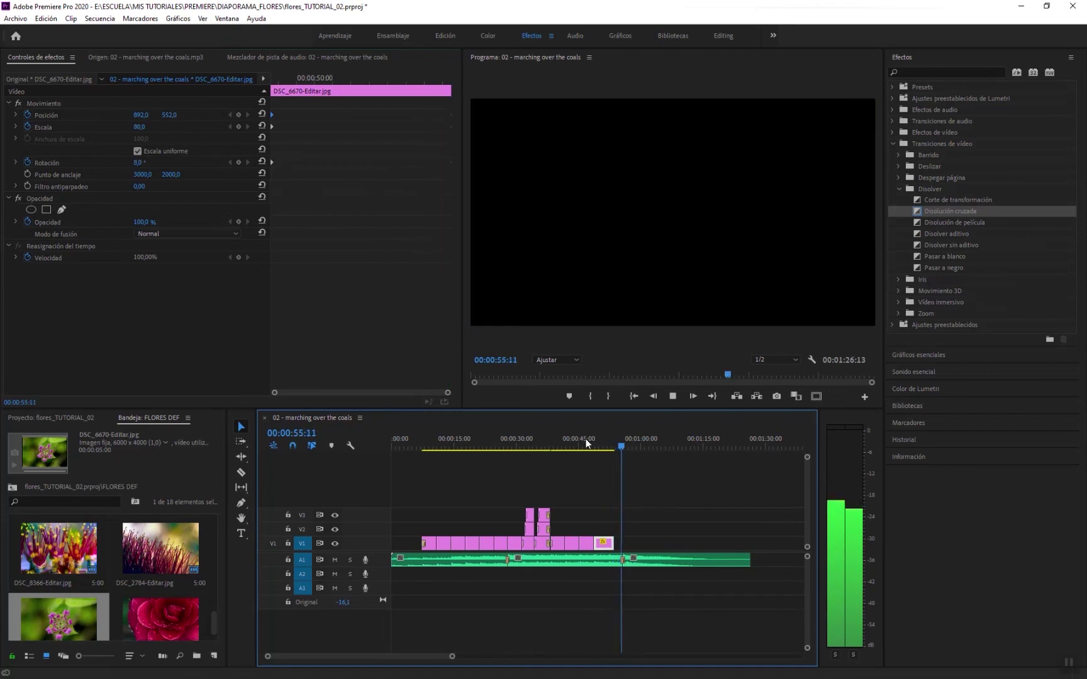
key("space")
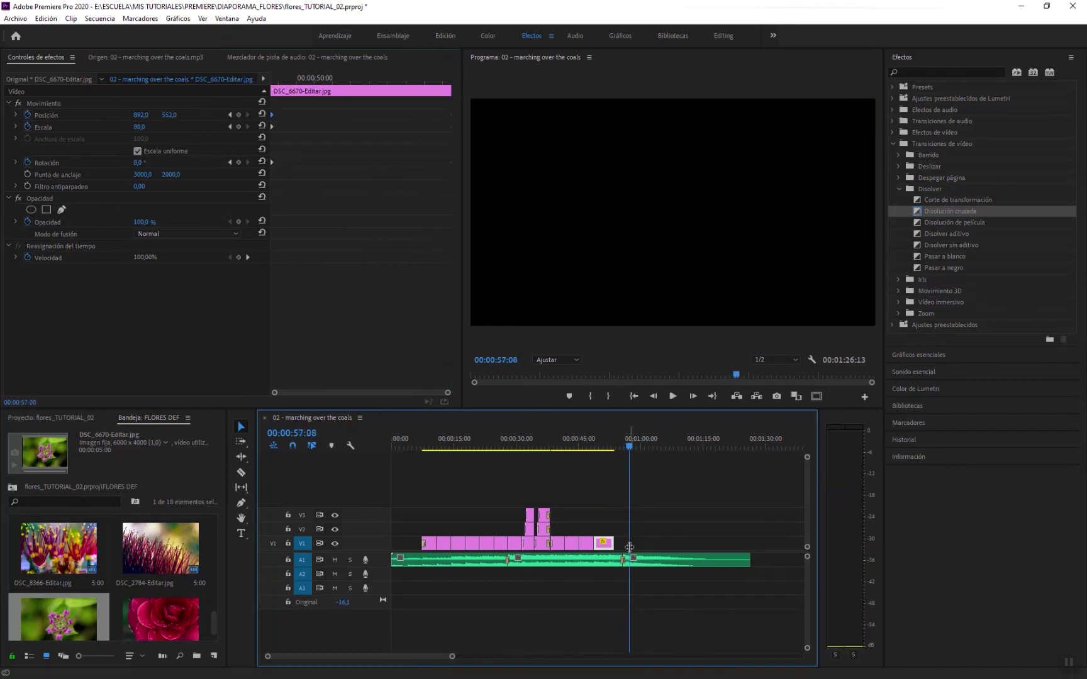
left_click_drag(617, 543, 621, 544)
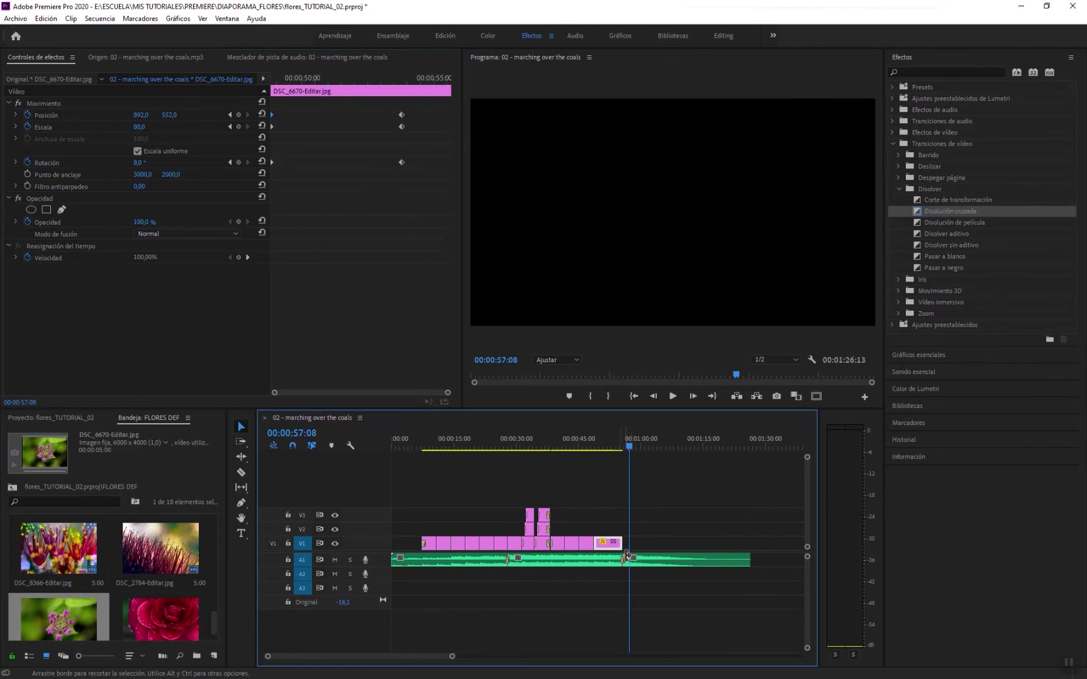
left_click_drag(415, 104, 451, 165)
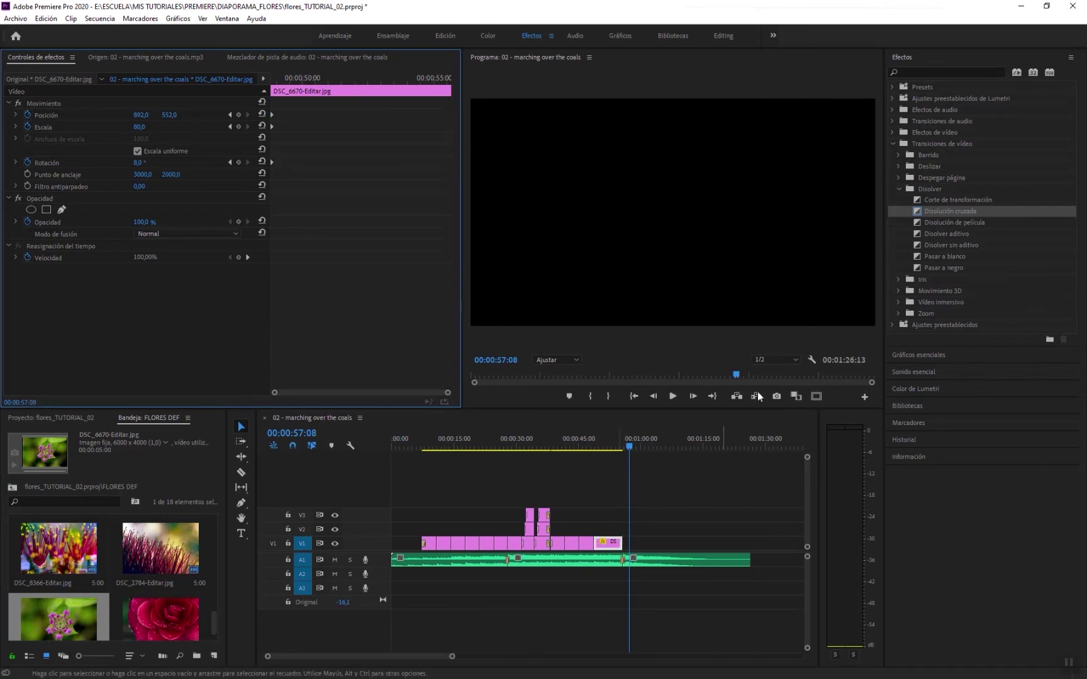
- Add a Pasar a blanco fade to DSC_6670's end, preview it, then place DSC_9881-Editar.jpg after it
left_click(918, 256)
left_click_drag(625, 540, 625, 541)
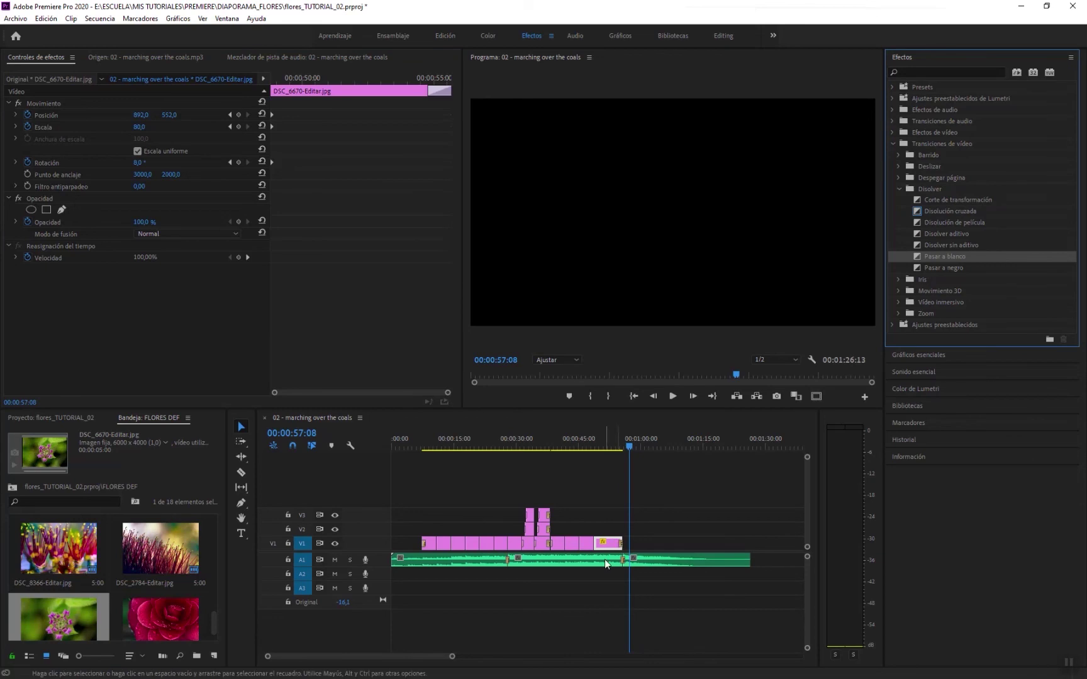
left_click(592, 444)
key("space")
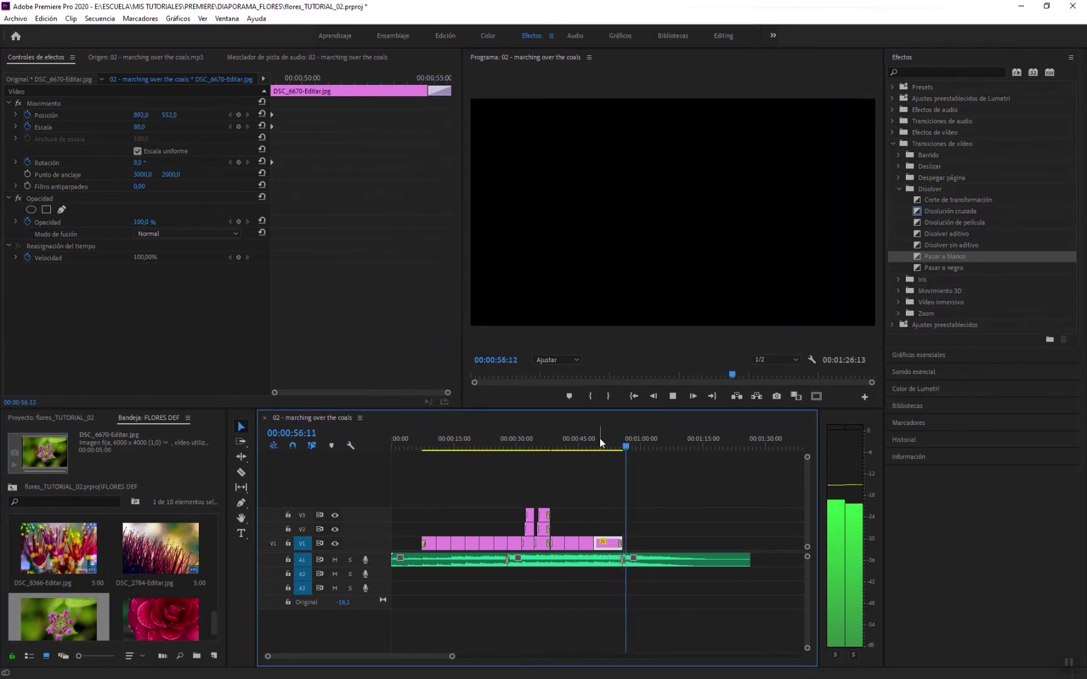
key("space")
left_click_drag(160, 620, 624, 549)
- Preview the new ending and lengthen the DSC_9881 rose clip at its end
left_click(624, 439)
key("space")
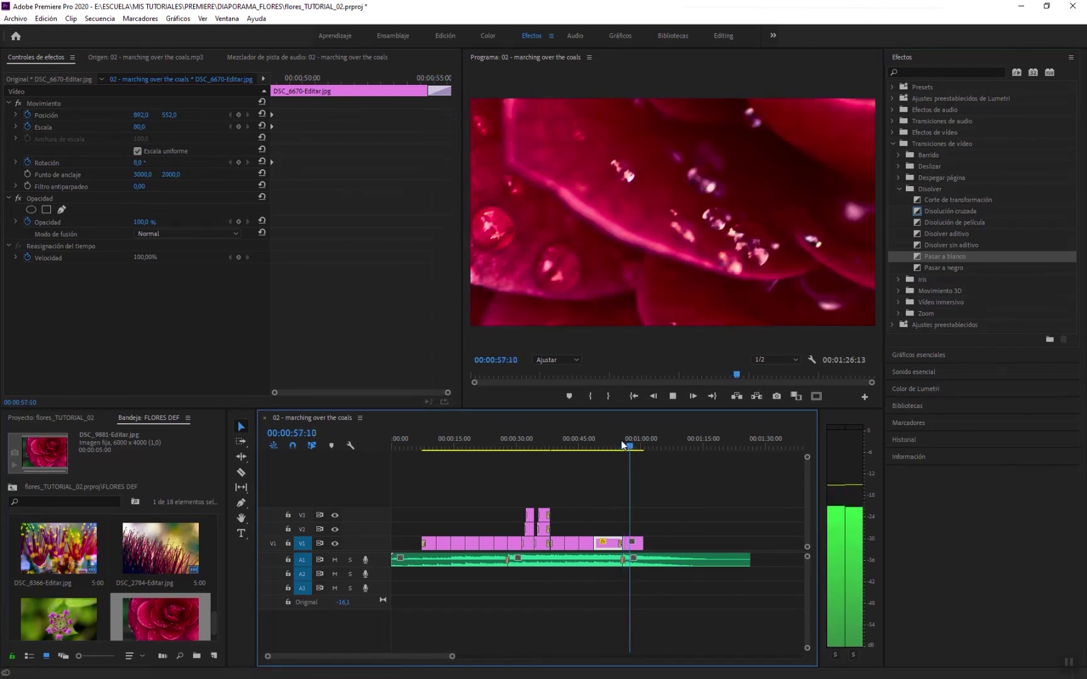
key("space")
left_click(636, 544)
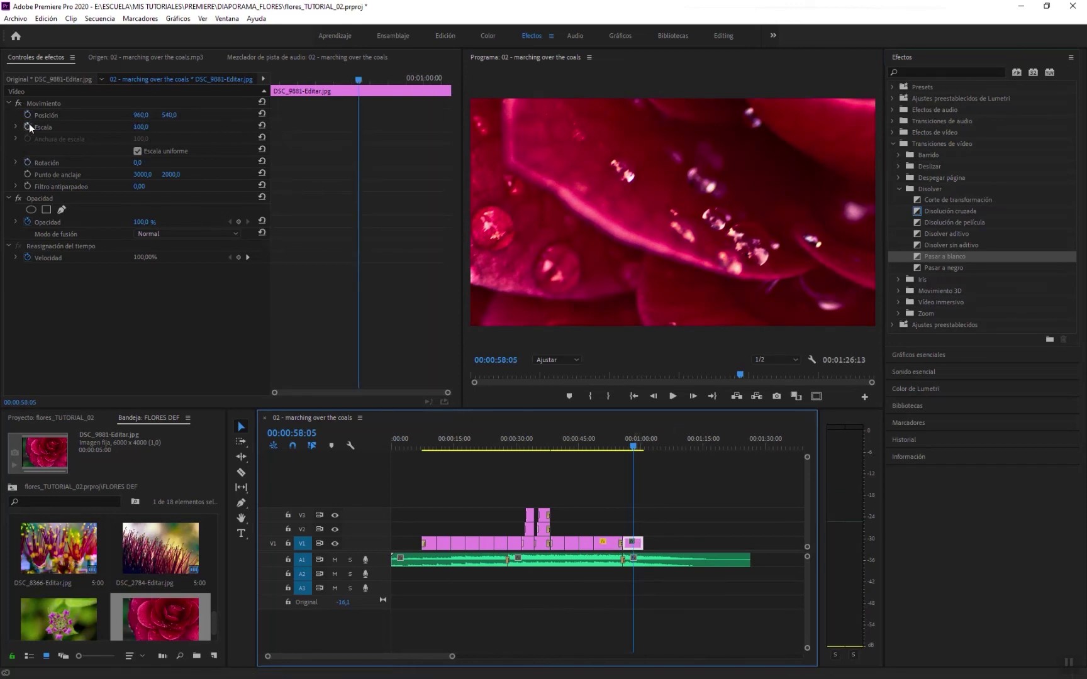
left_click_drag(642, 543, 665, 544)
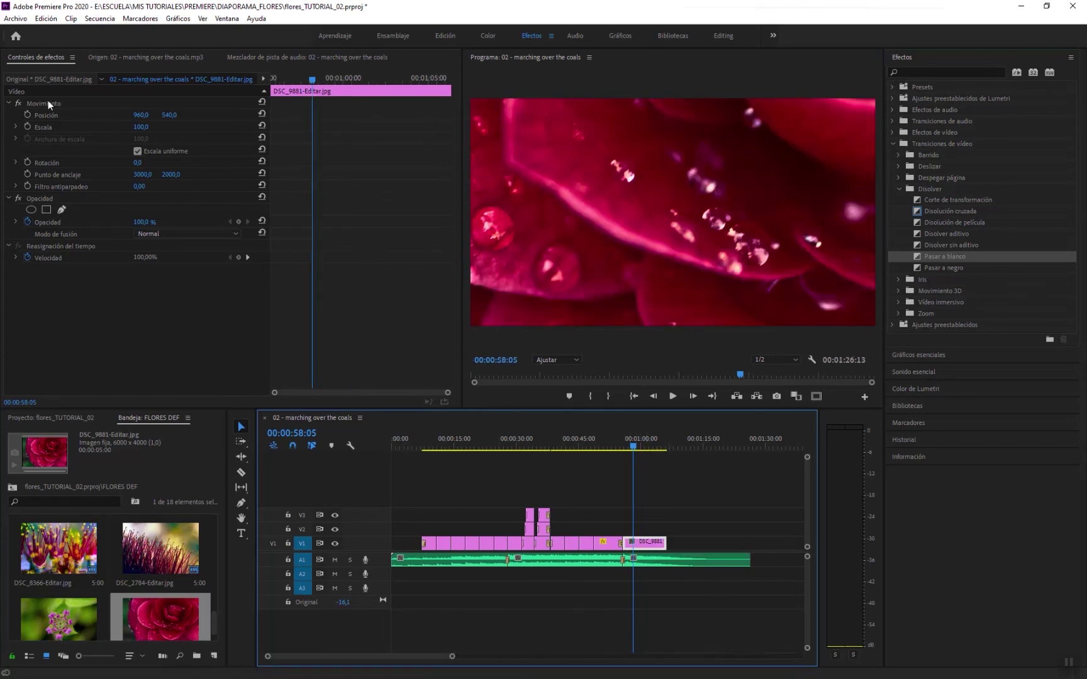
- Add Escala and Posición keyframes at the rose clip's start, shifting the image right
left_click(27, 125)
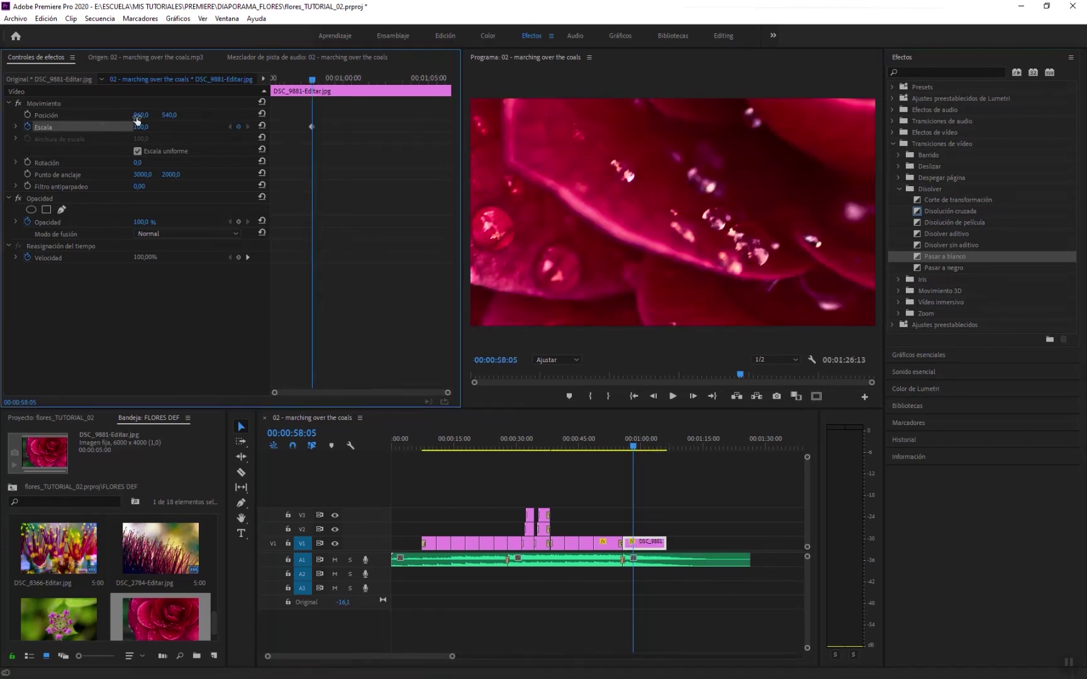
left_click_drag(167, 116, 222, 115)
left_click_drag(140, 115, 248, 115)
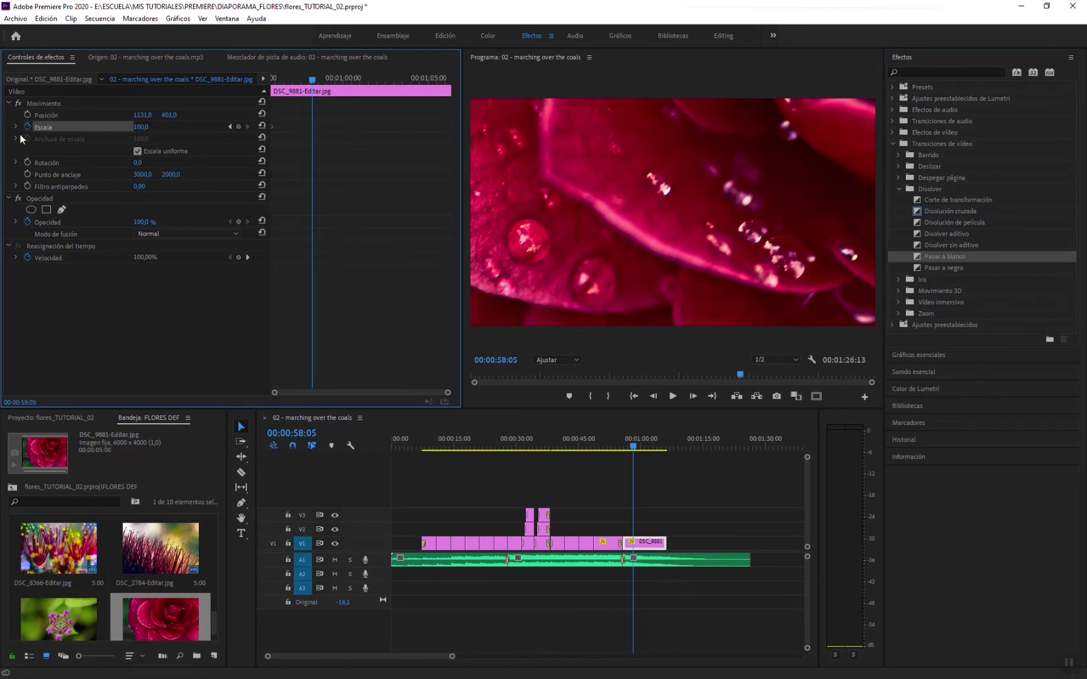
left_click(27, 115)
left_click_drag(310, 115, 262, 126)
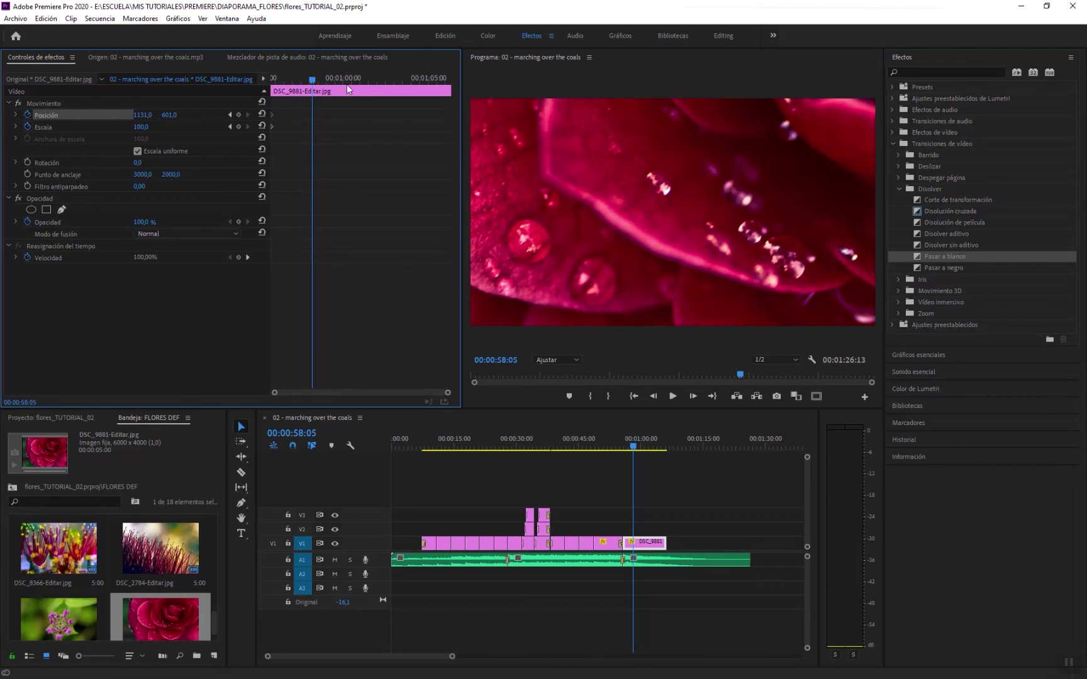
- Later in the clip, zoom to scale 33, set position to 955/601, and add Pasar a negro at the end
left_click_drag(314, 81, 331, 83)
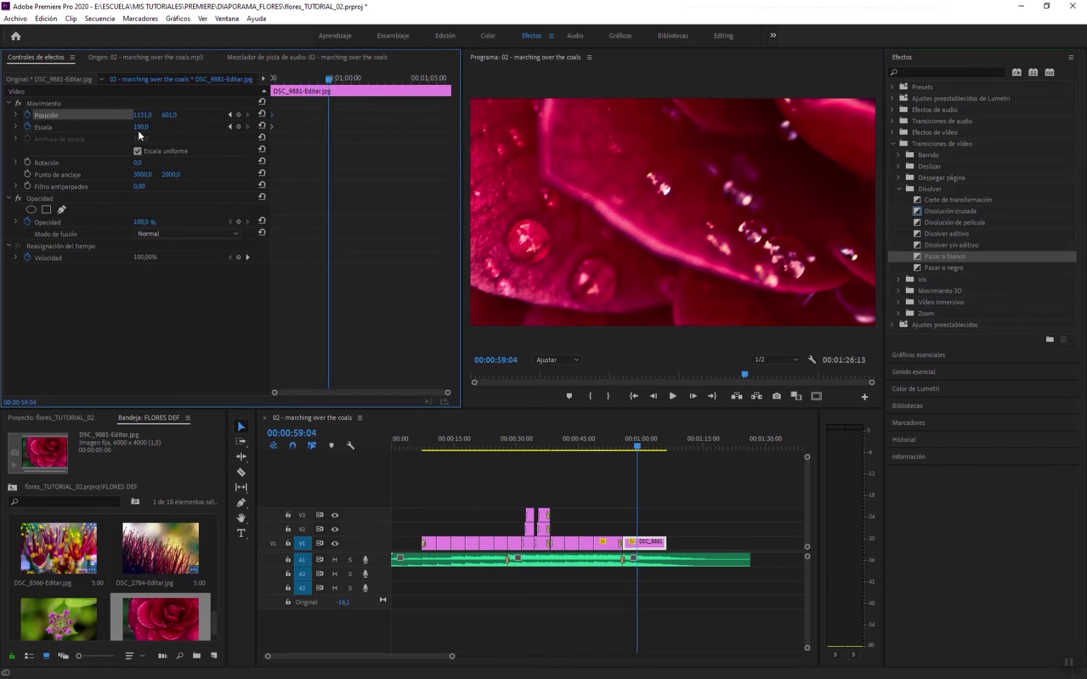
left_click_drag(141, 130, 109, 131)
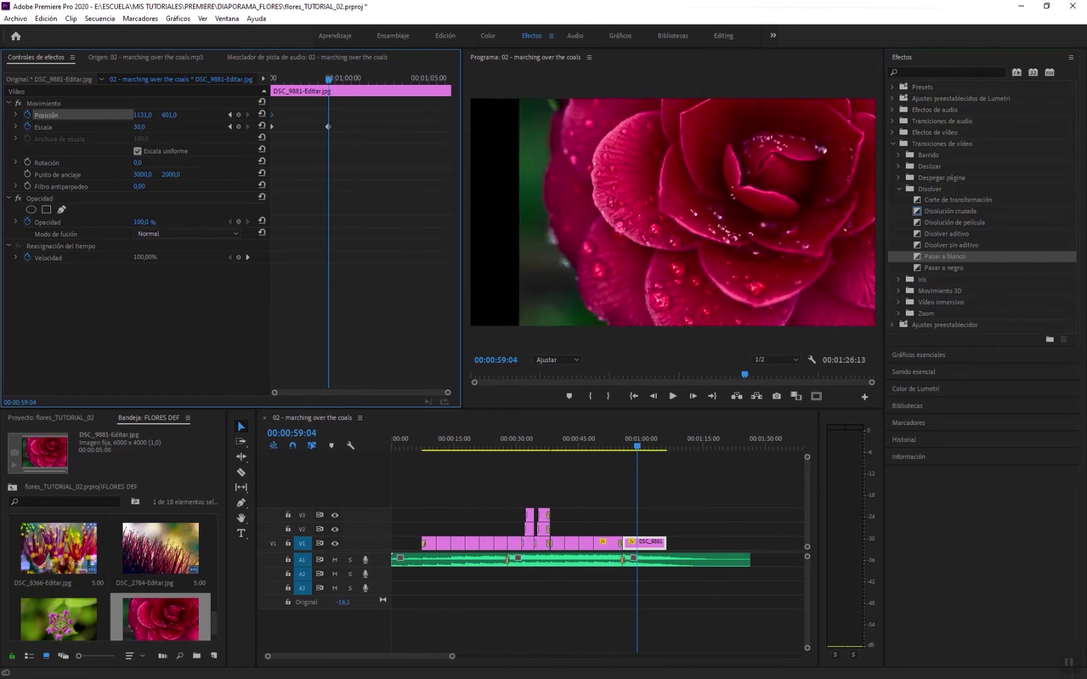
left_click(142, 114)
type("1082")
key("Return")
mouse_move(142, 115)
left_mouse_down()
mouse_move(108, 115)
mouse_move(145, 127)
left_mouse_up()
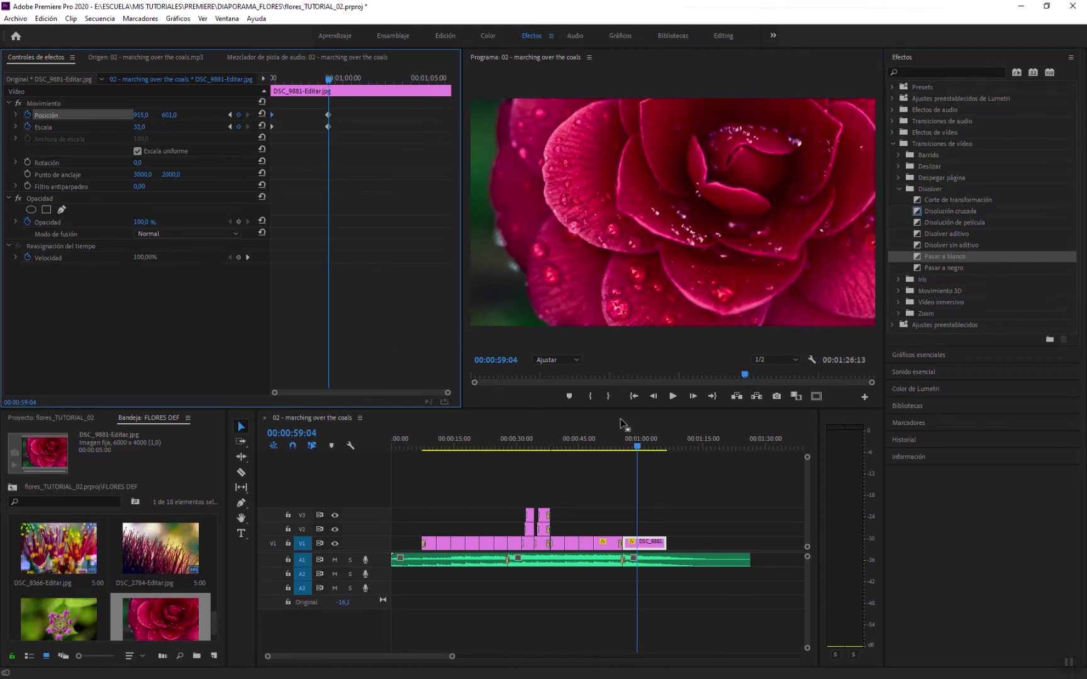
left_click_drag(919, 266, 660, 543)
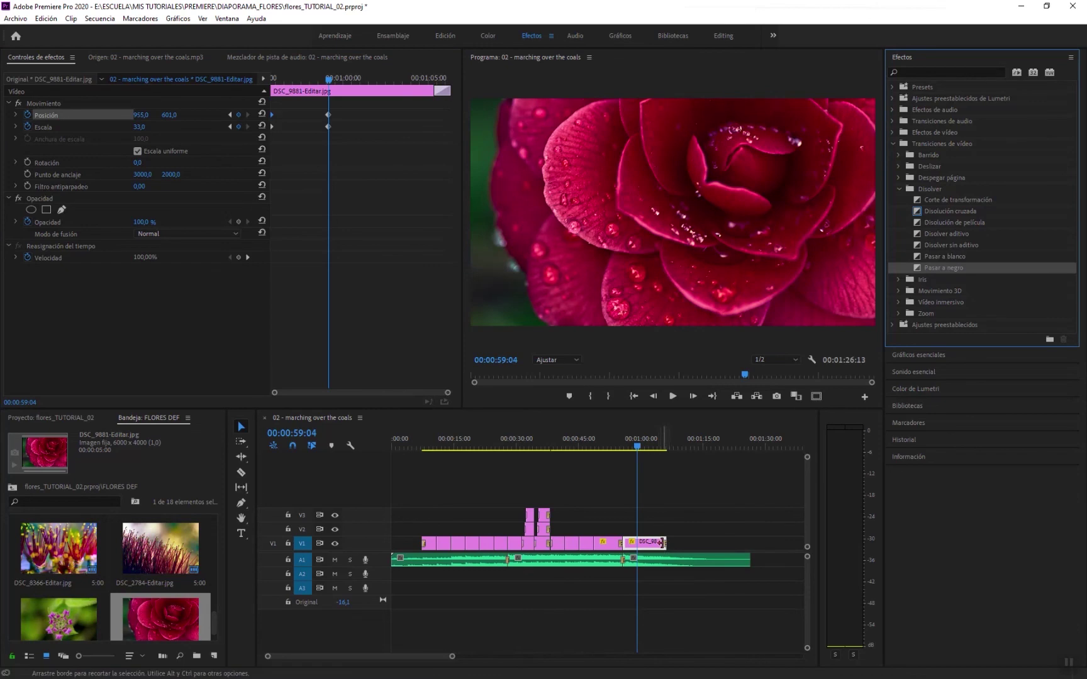
- Lengthen the Pasar a negro transition, preview the ending, and select the rose's position and scale keyframes
left_click_drag(450, 656, 392, 656)
left_click_drag(688, 547, 630, 545)
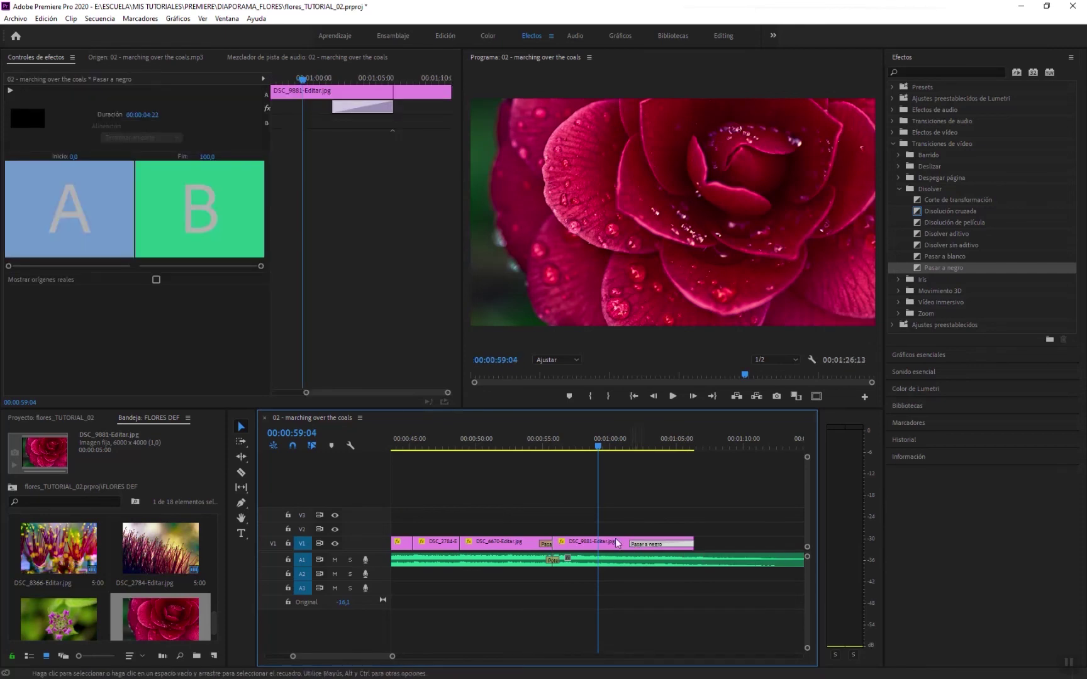
left_click(548, 446)
key("space")
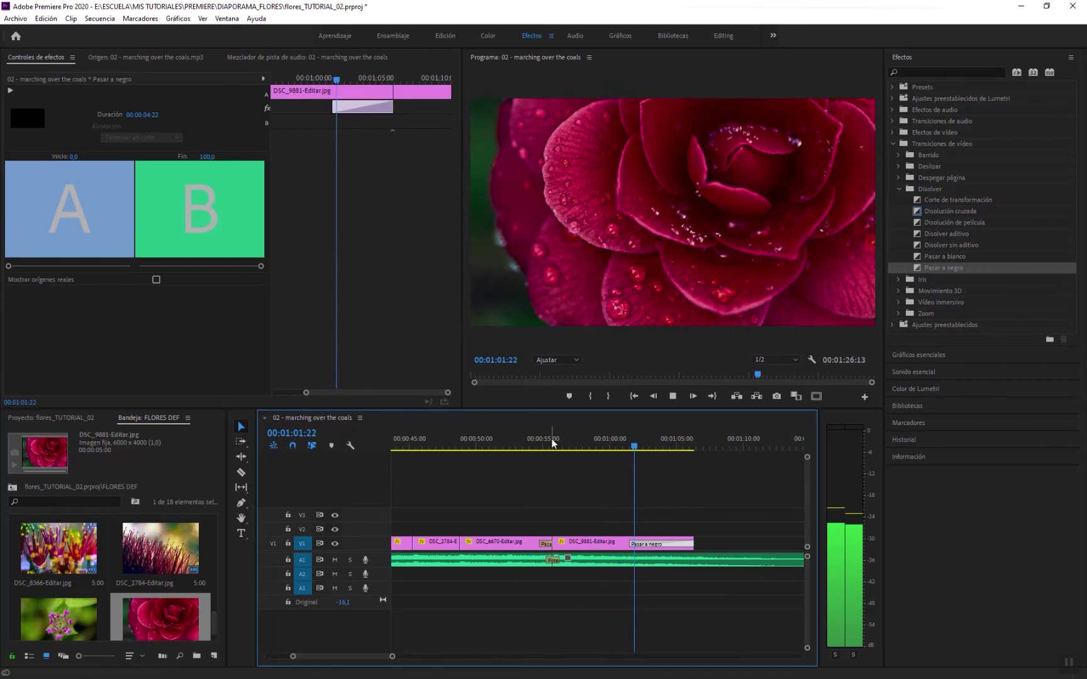
key("space")
left_click(599, 544)
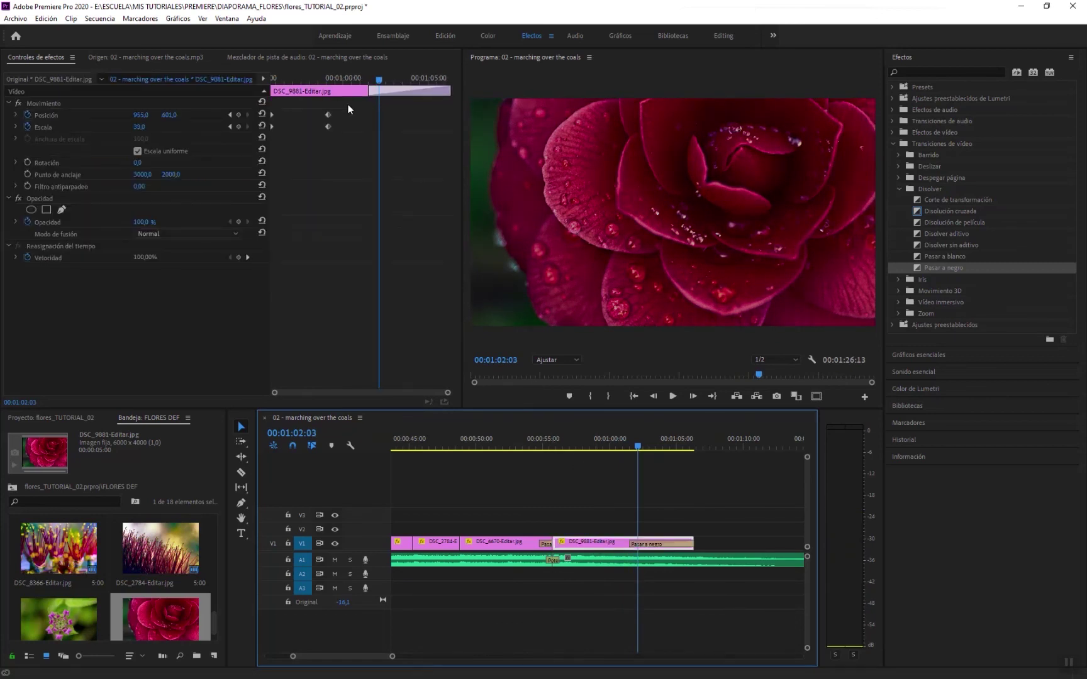
left_click_drag(341, 105, 453, 135)
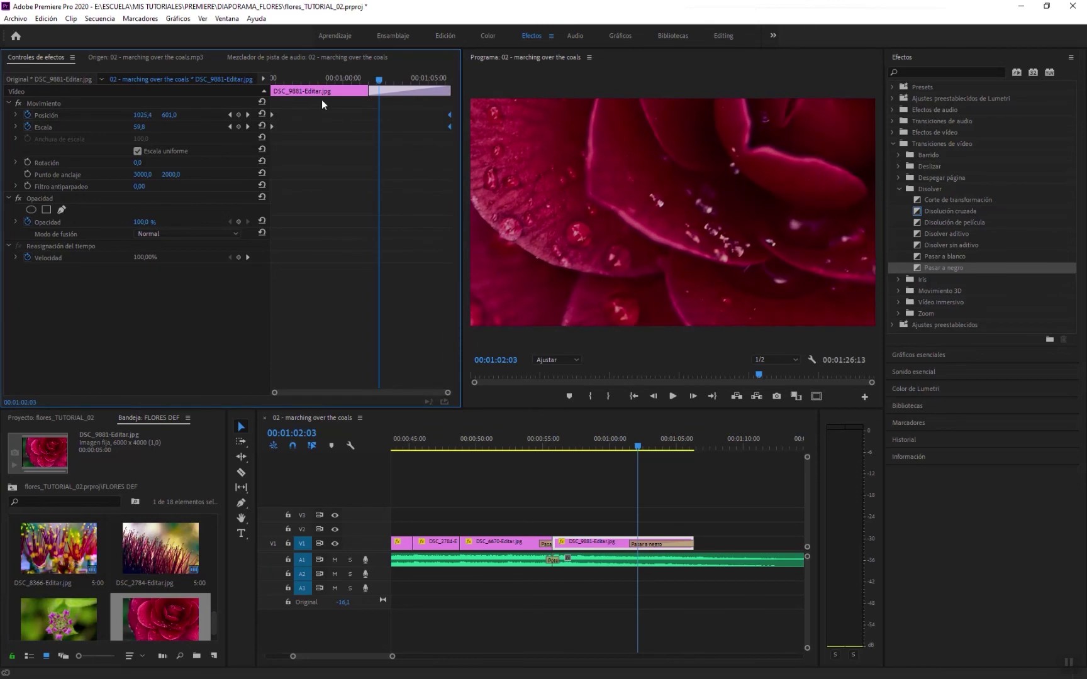
mouse_move(381, 79)
left_mouse_down()
mouse_move(361, 80)
mouse_move(410, 87)
mouse_move(390, 92)
left_mouse_up()
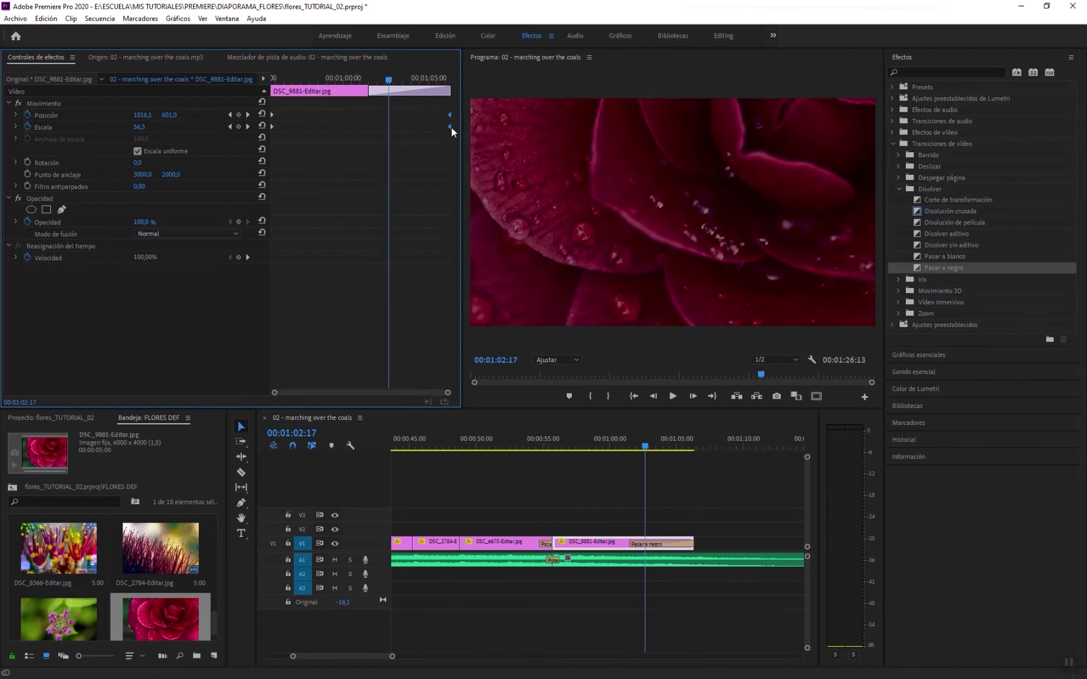
- Move the end zoom keyframes earlier and add rotation keyframes tilting at start, 0° at clip end
left_click_drag(448, 126, 404, 127)
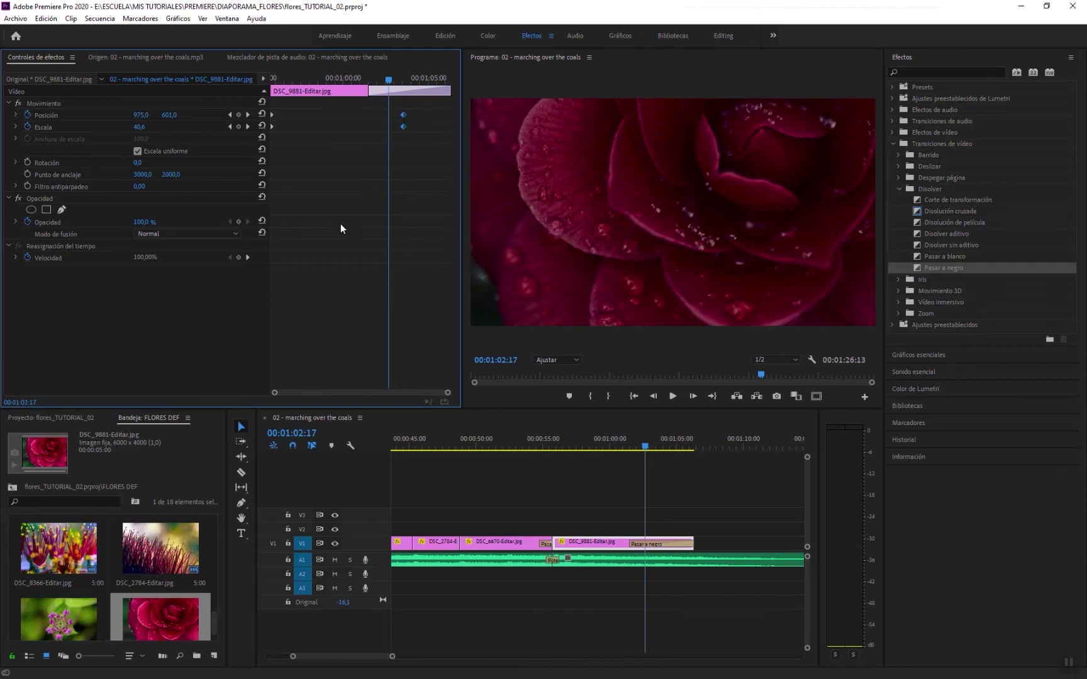
left_click(28, 162)
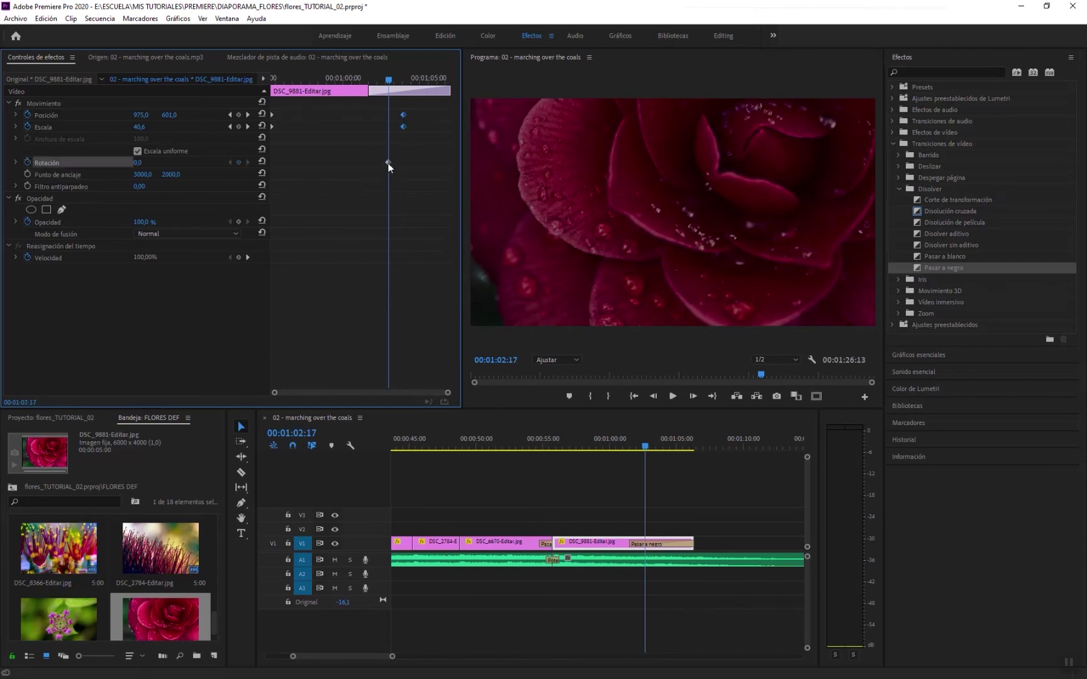
left_click_drag(388, 162, 268, 177)
left_click_drag(339, 77, 258, 88)
left_click_drag(136, 162, 137, 163)
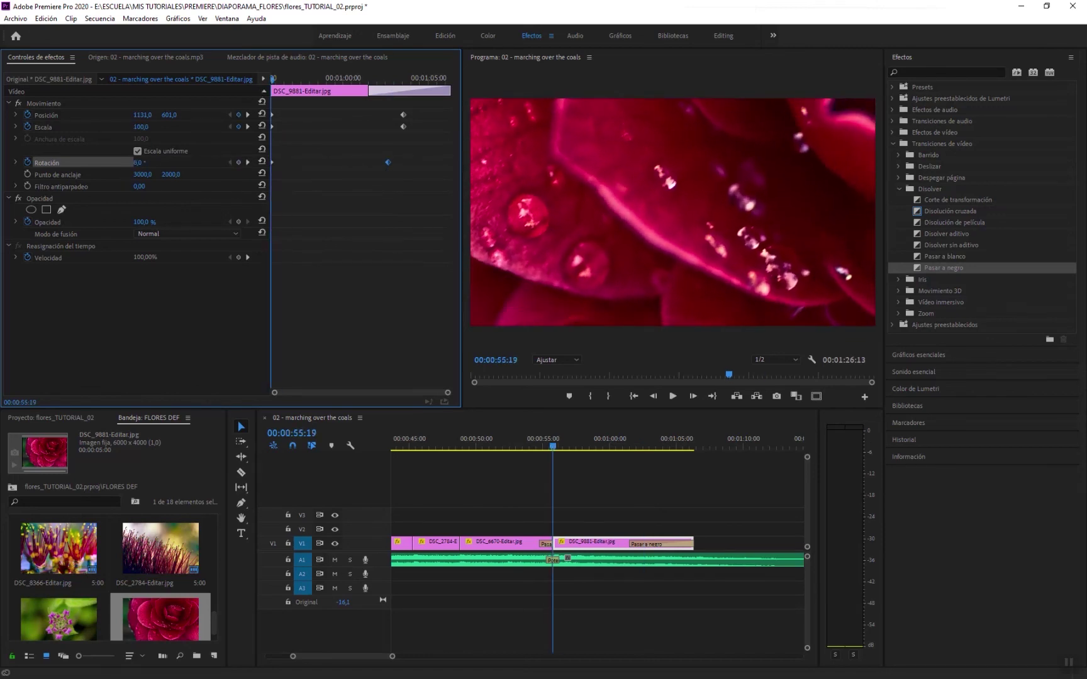
left_click_drag(386, 164, 450, 163)
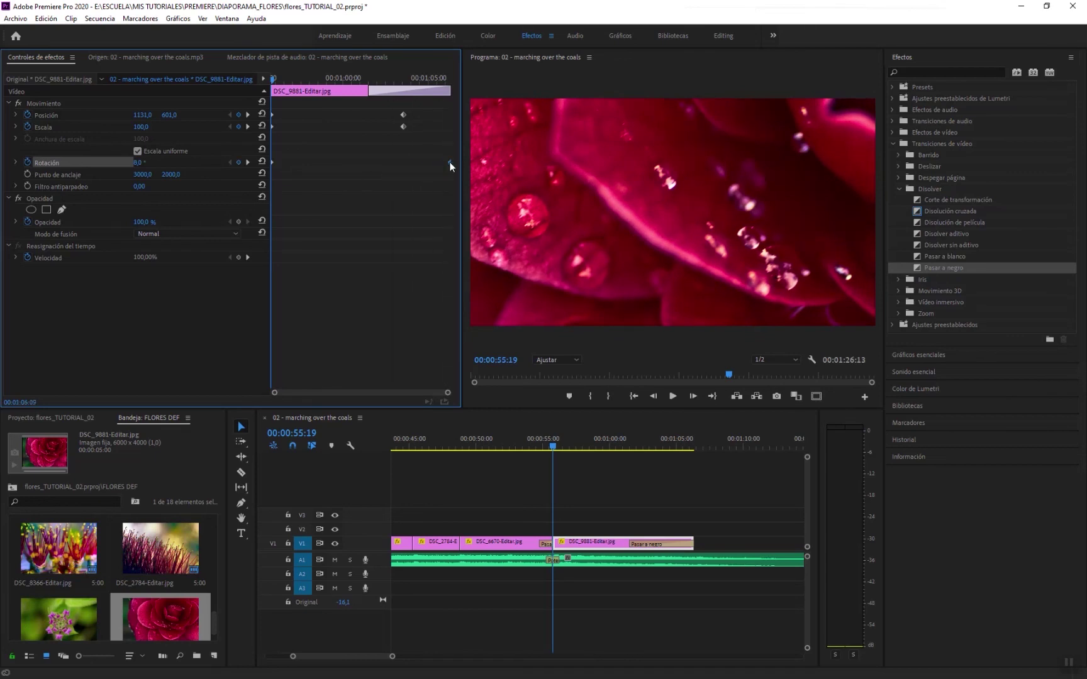
- Play back the rose clip and select its end position and scale keyframes at 00:01:00:05
left_click(534, 441)
key("space")
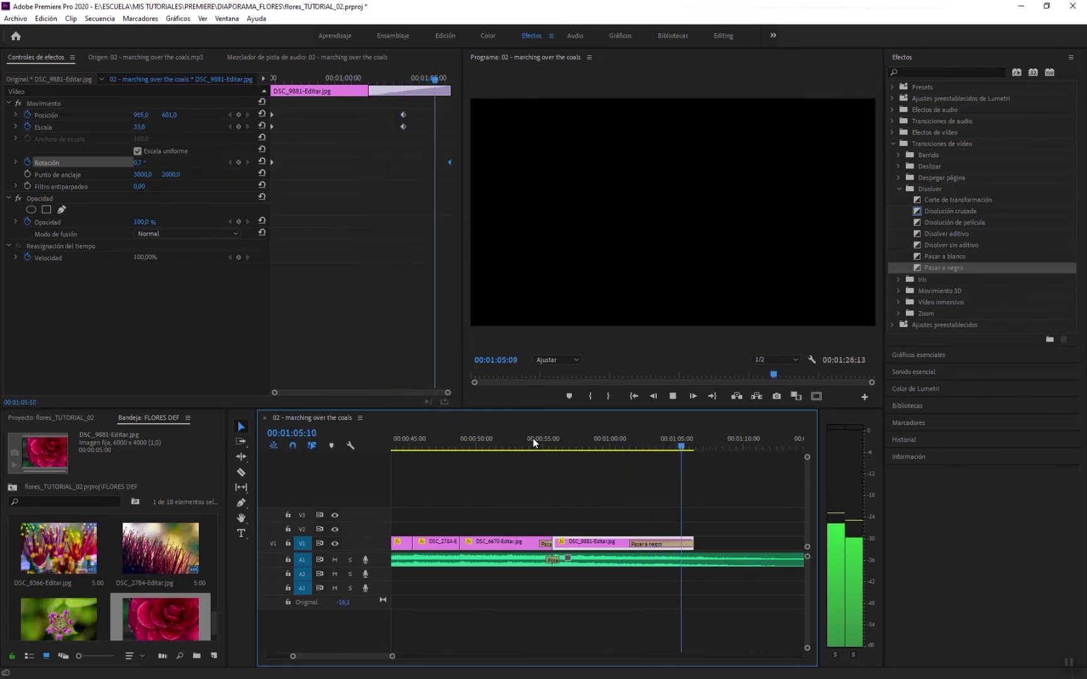
key("space")
left_click(612, 442)
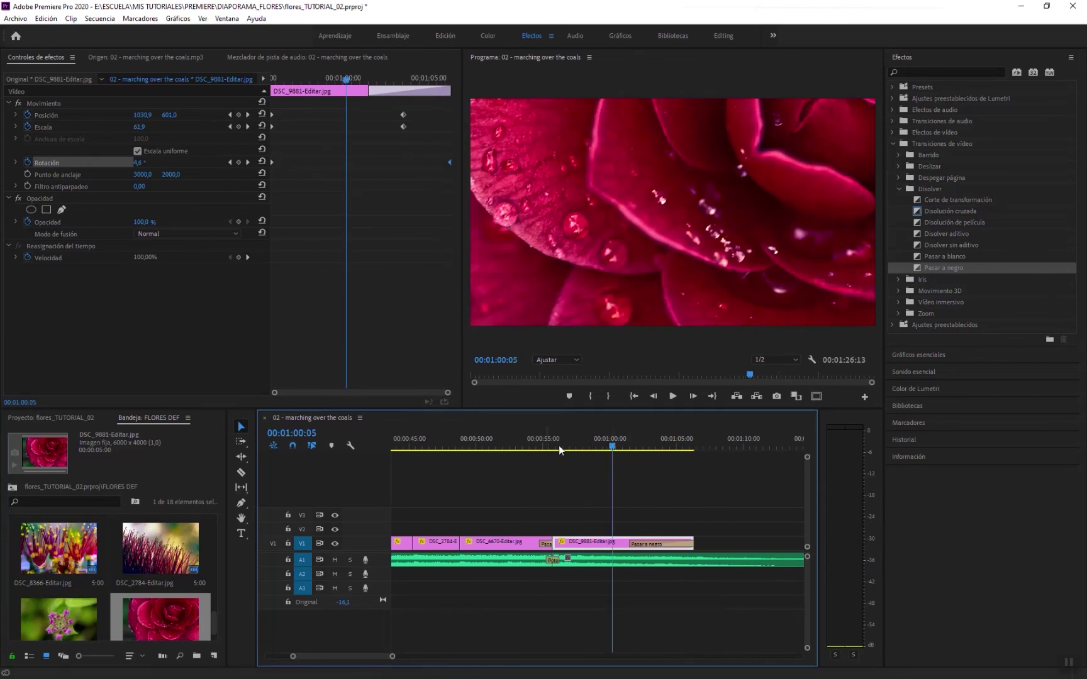
left_click_drag(393, 105, 415, 142)
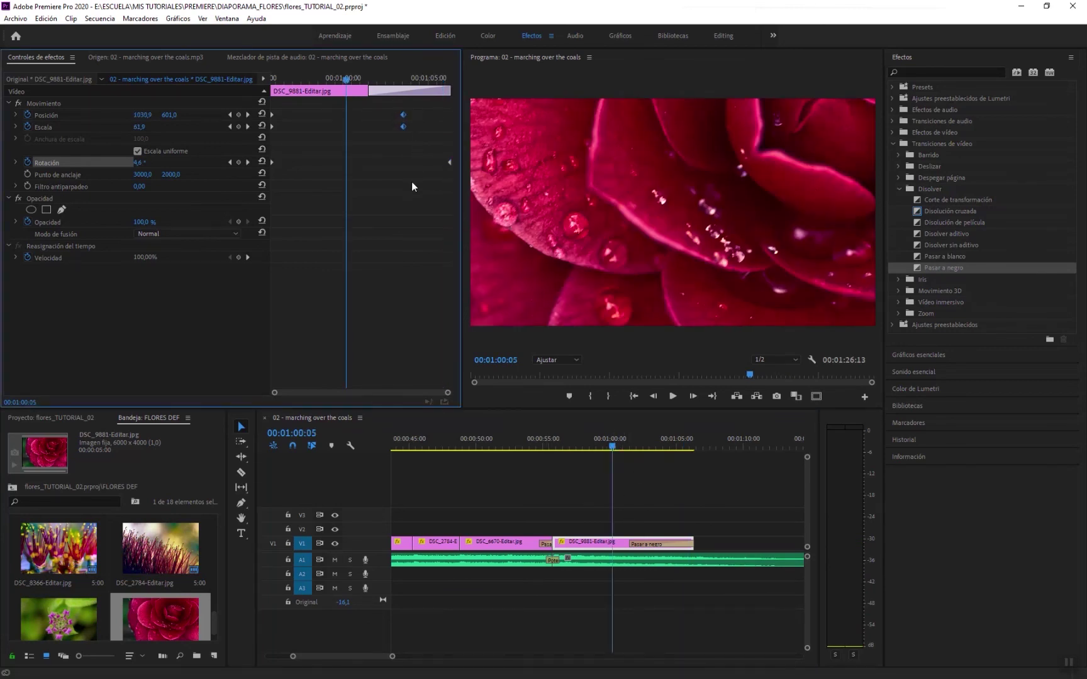
- Apply Suavizar entrada temporal interpolation to the position and scale keyframes
right_click(403, 128)
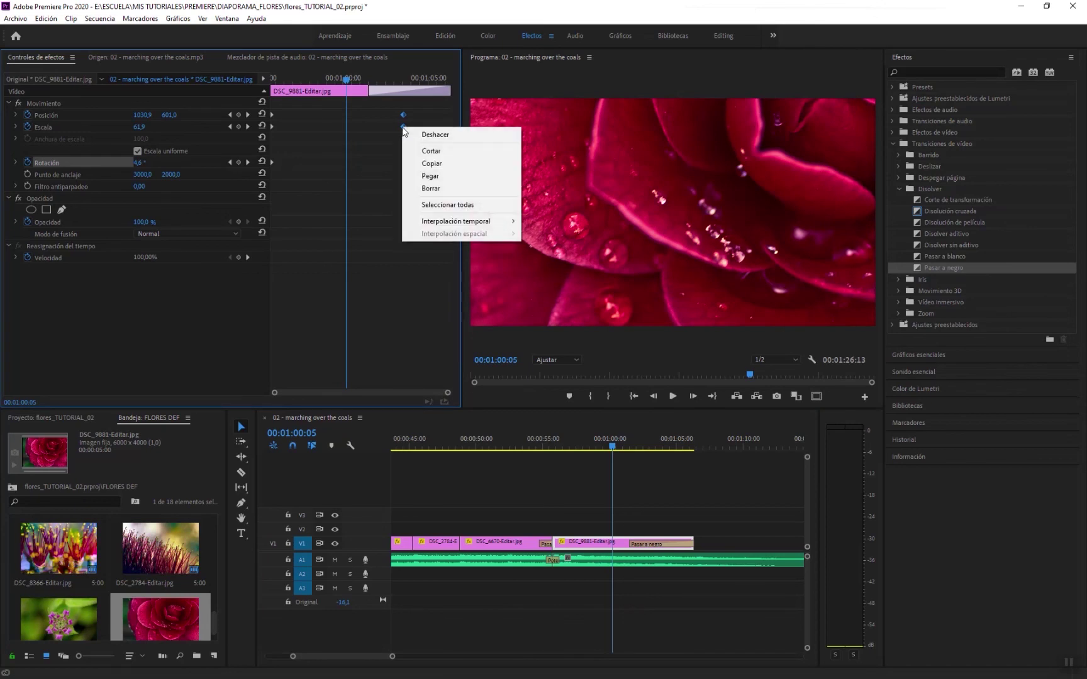
mouse_move(473, 223)
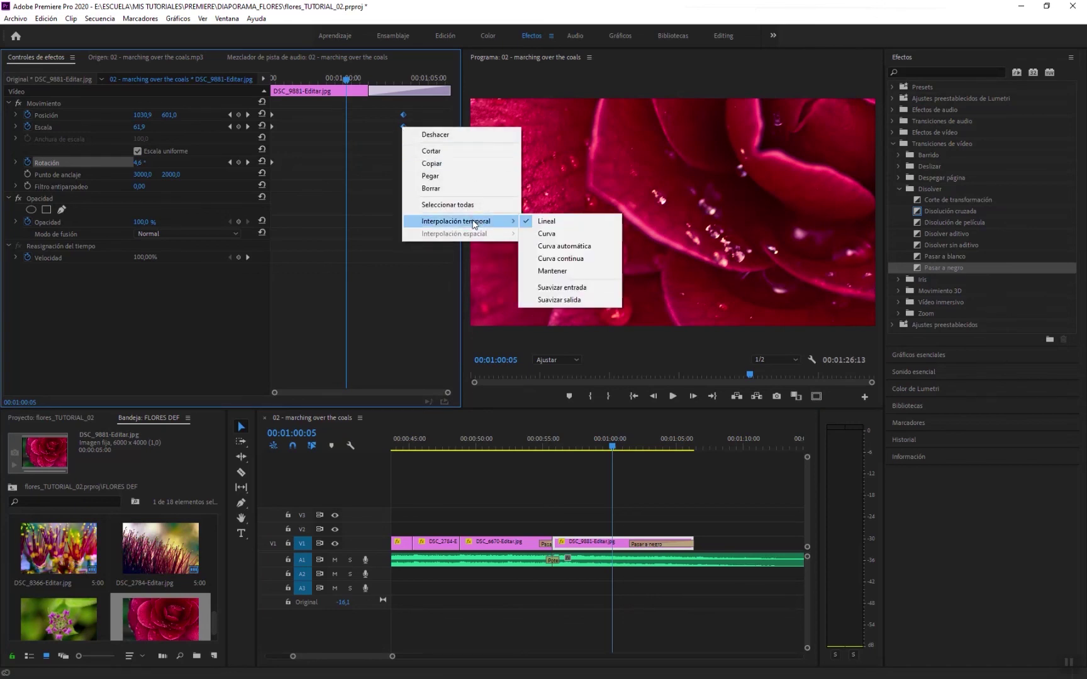
left_click(566, 288)
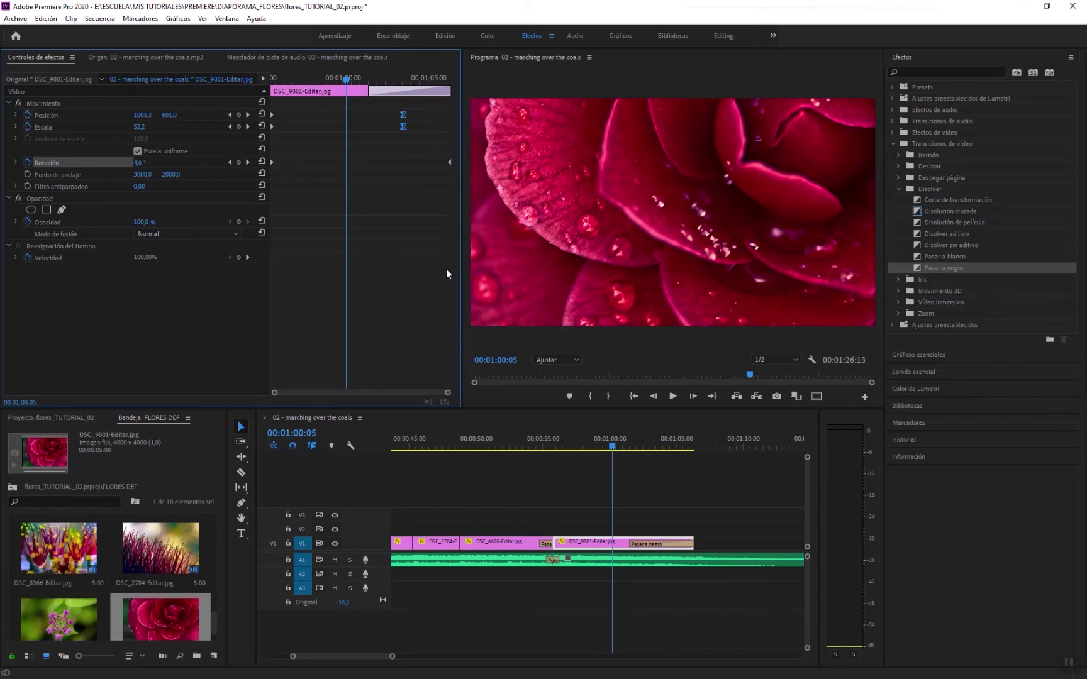
- Play the slideshow ending from just before the last photo to its end
left_click(540, 447)
key("space")
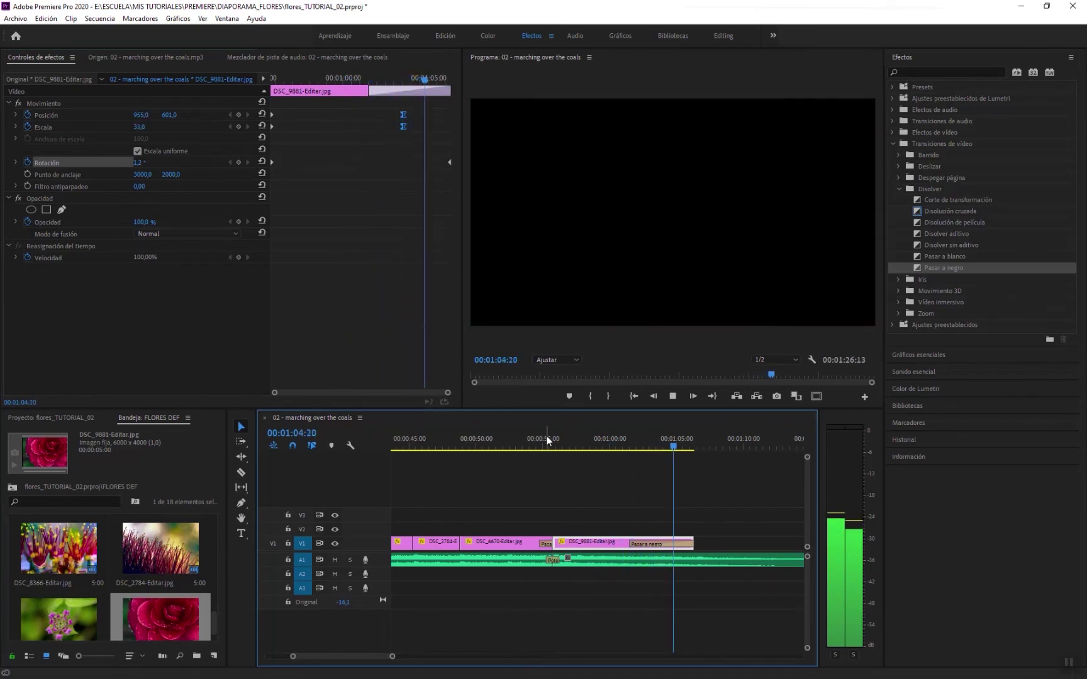
key("space")
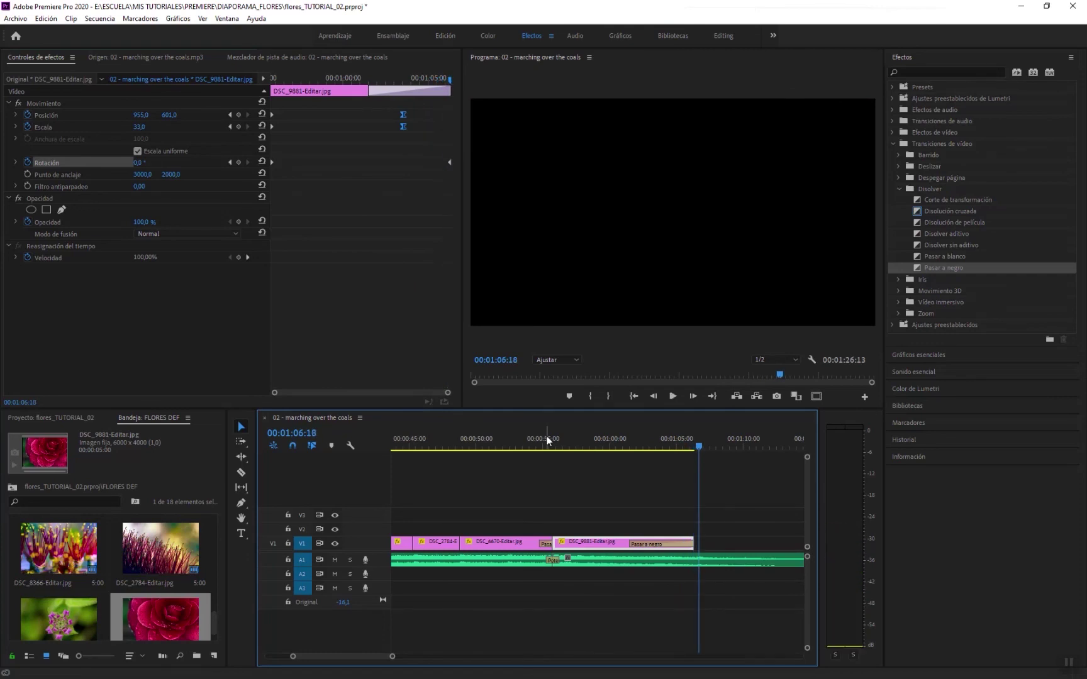
- Widen the timeline to show the whole sequence, pick the Type tool, and enter the Gráficos workspace
left_click_drag(393, 656, 463, 664)
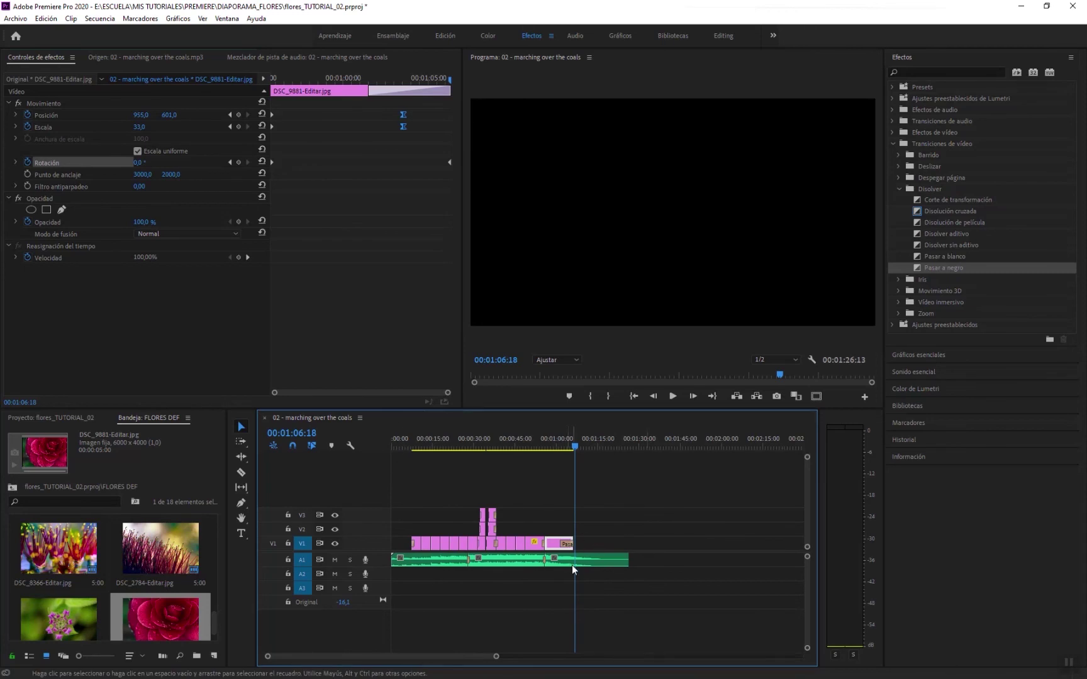
left_click(242, 535)
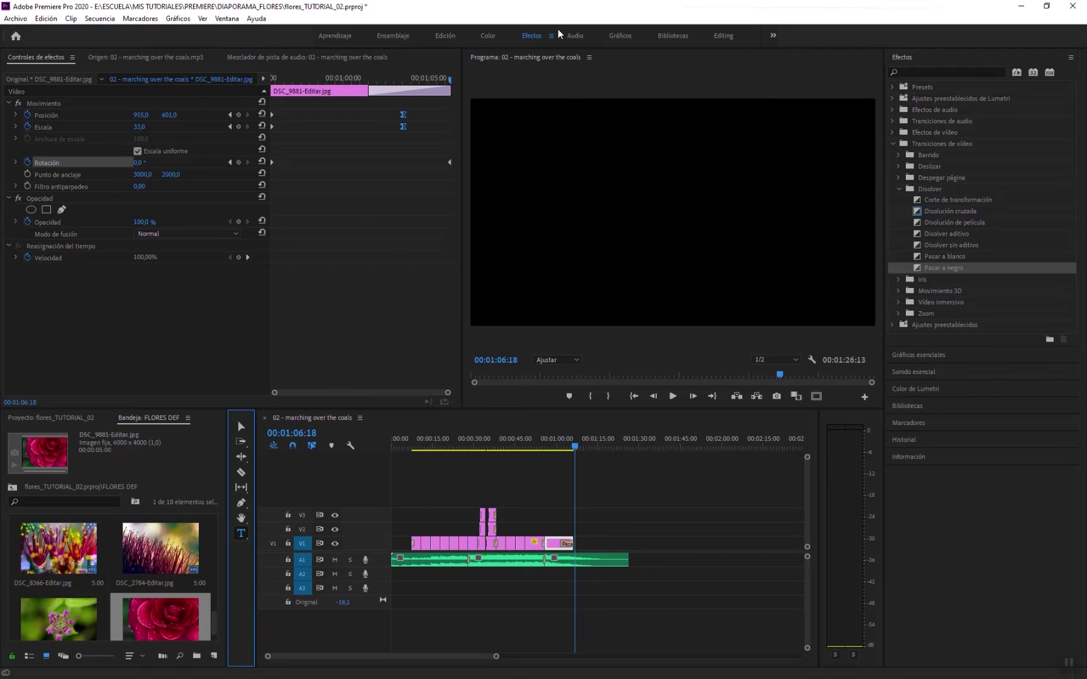
left_click(626, 36)
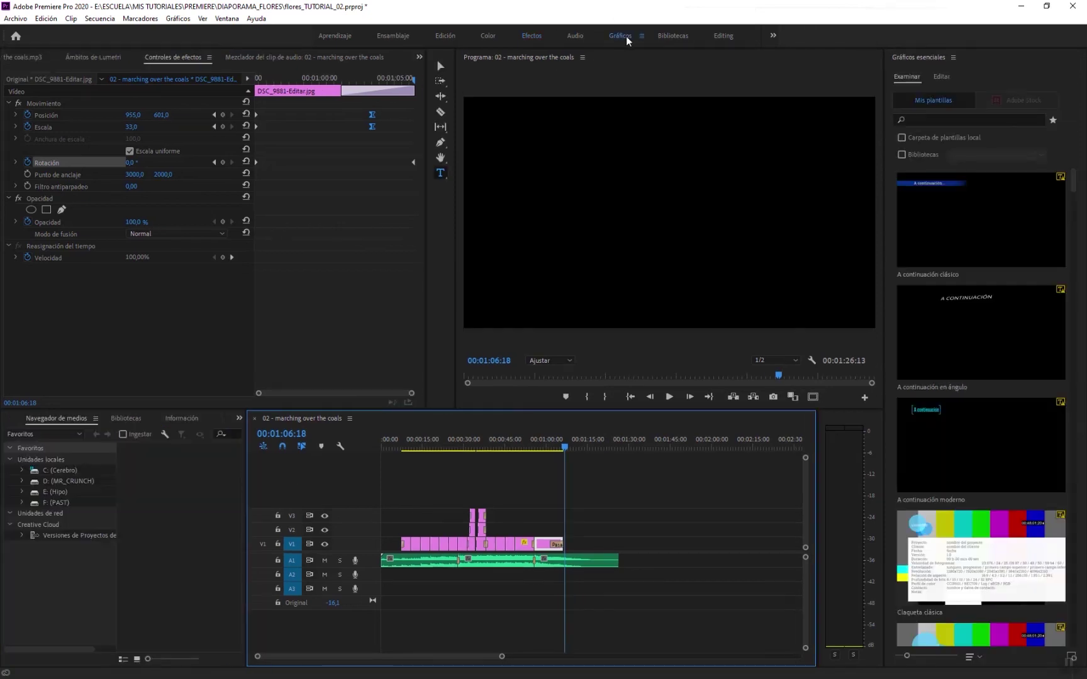
- Type the title 'NATURALEZA DIMINUTA' over the black frame and drag it toward the centre
left_click(943, 77)
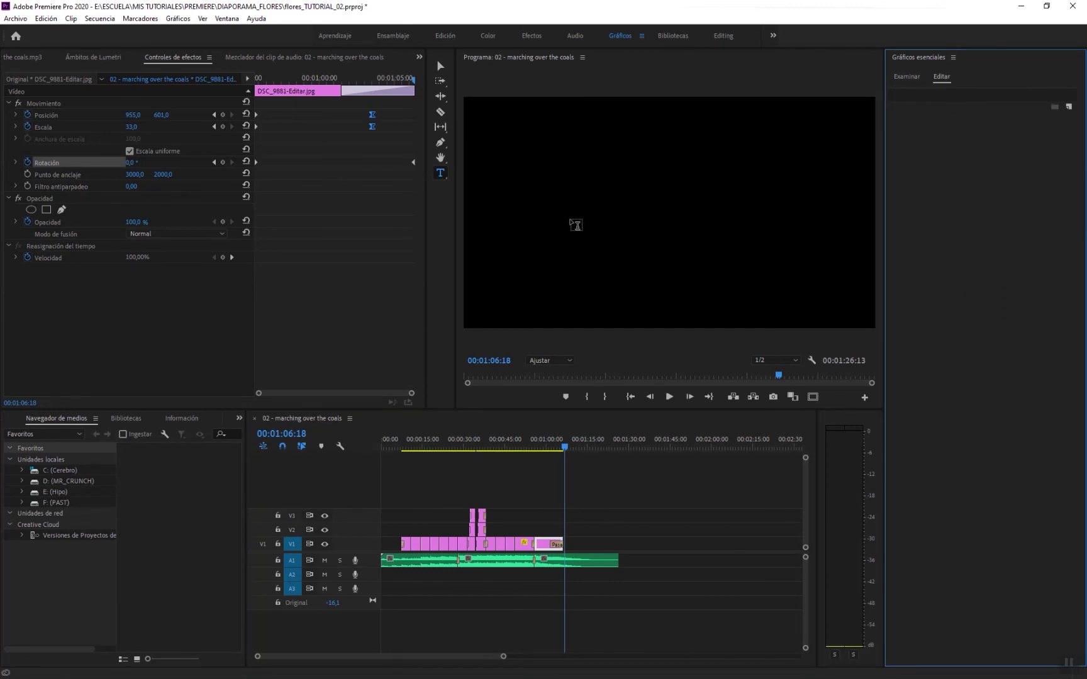
left_click(585, 214)
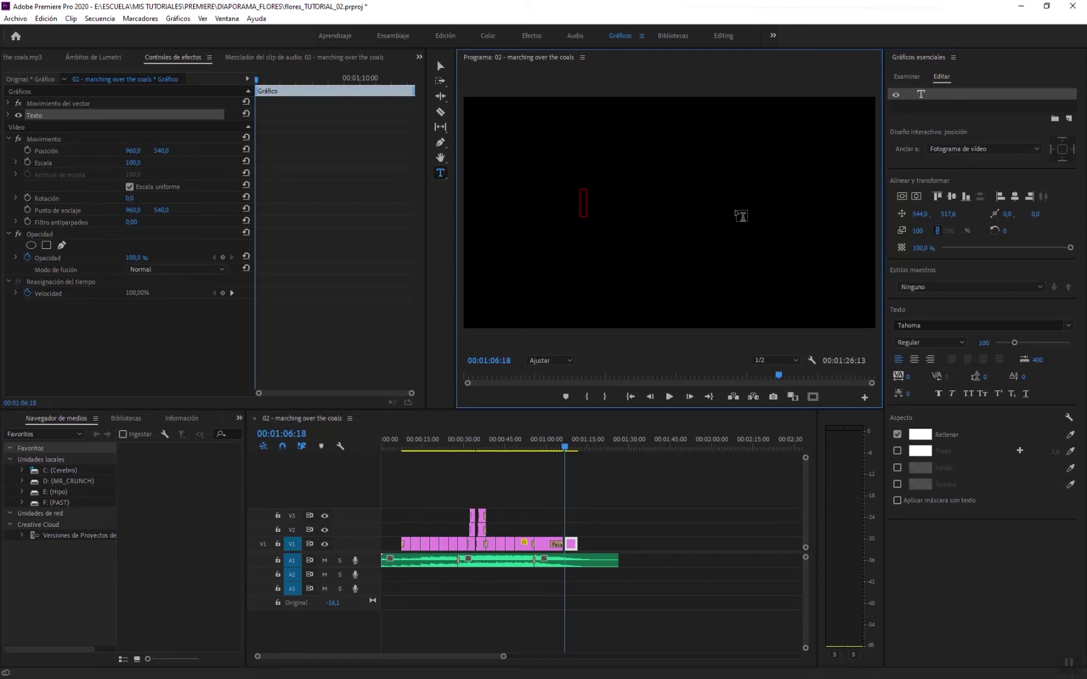
type("NATURALEZA D")
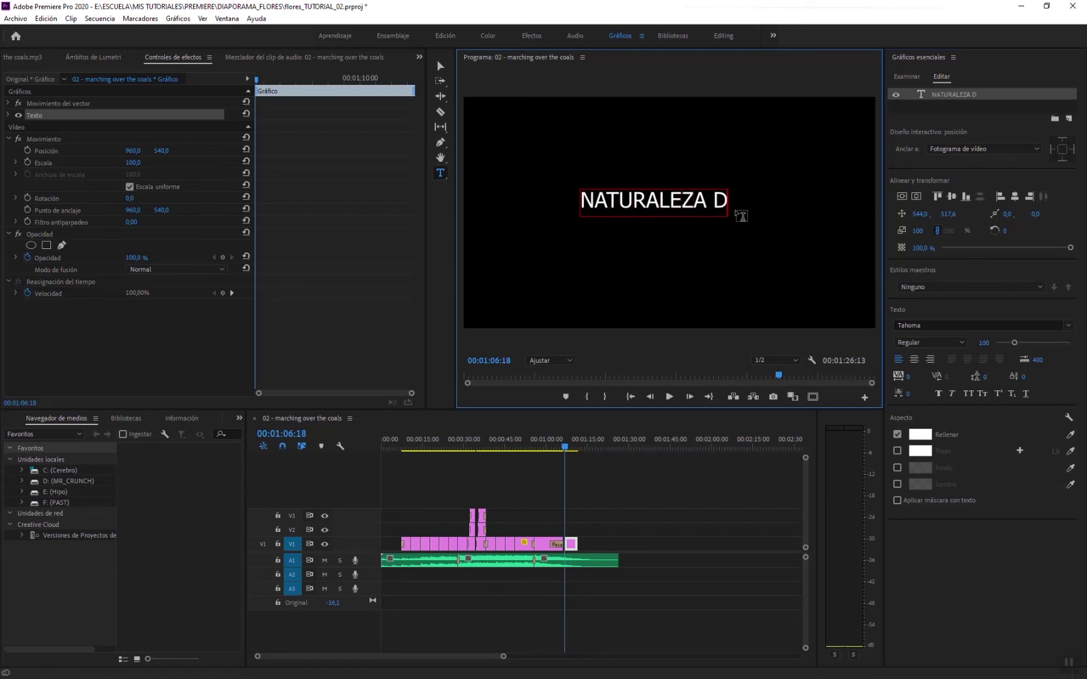
type("IMINUTA")
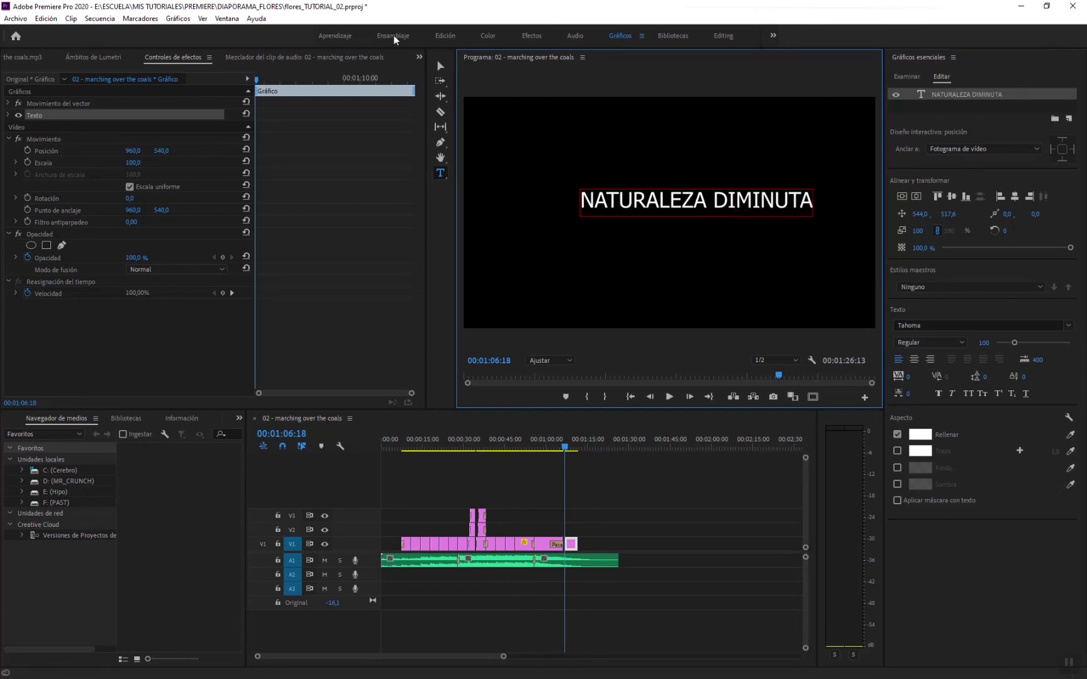
left_click(440, 66)
left_click_drag(686, 204, 655, 199)
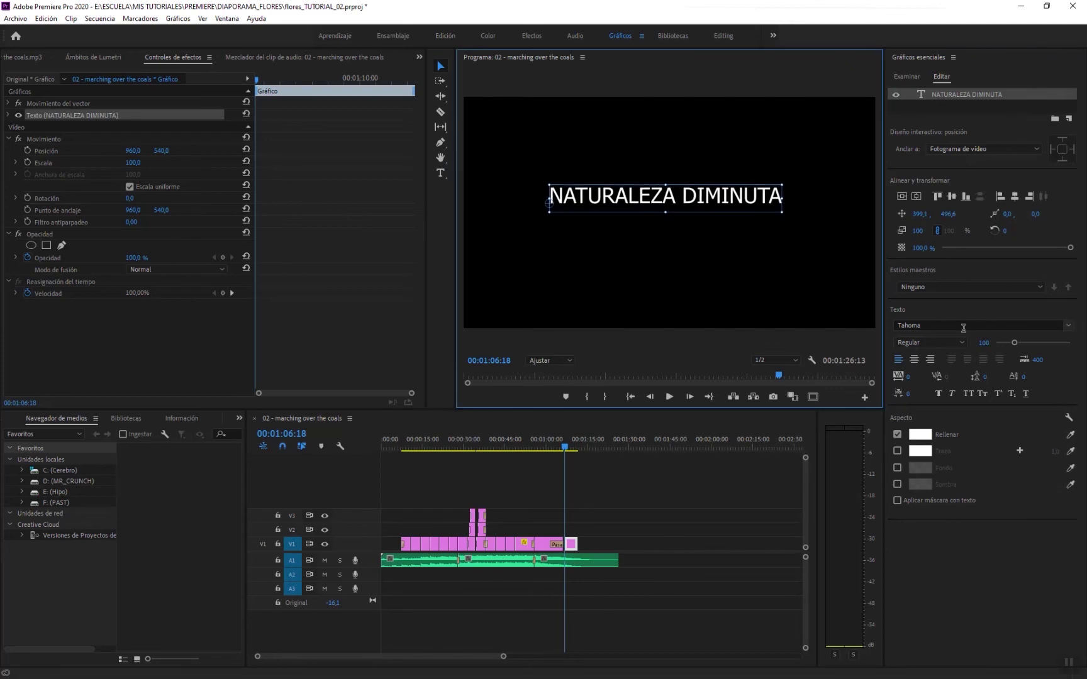
- Set the title font to Helvetica Neue Bold
left_click(1017, 326)
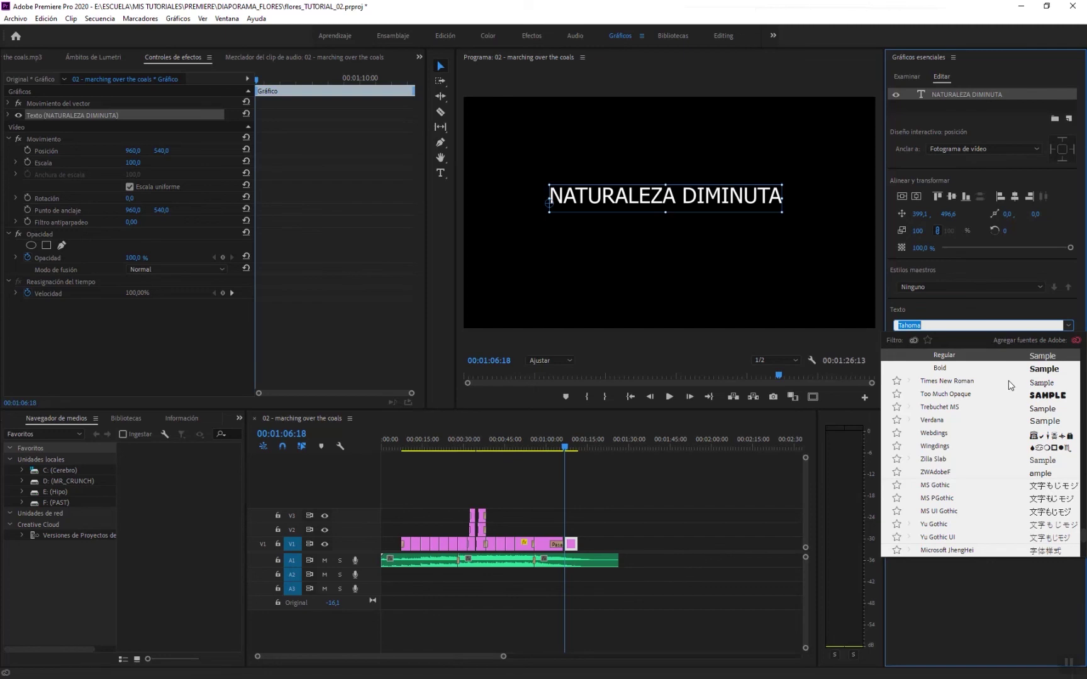
type("HEL")
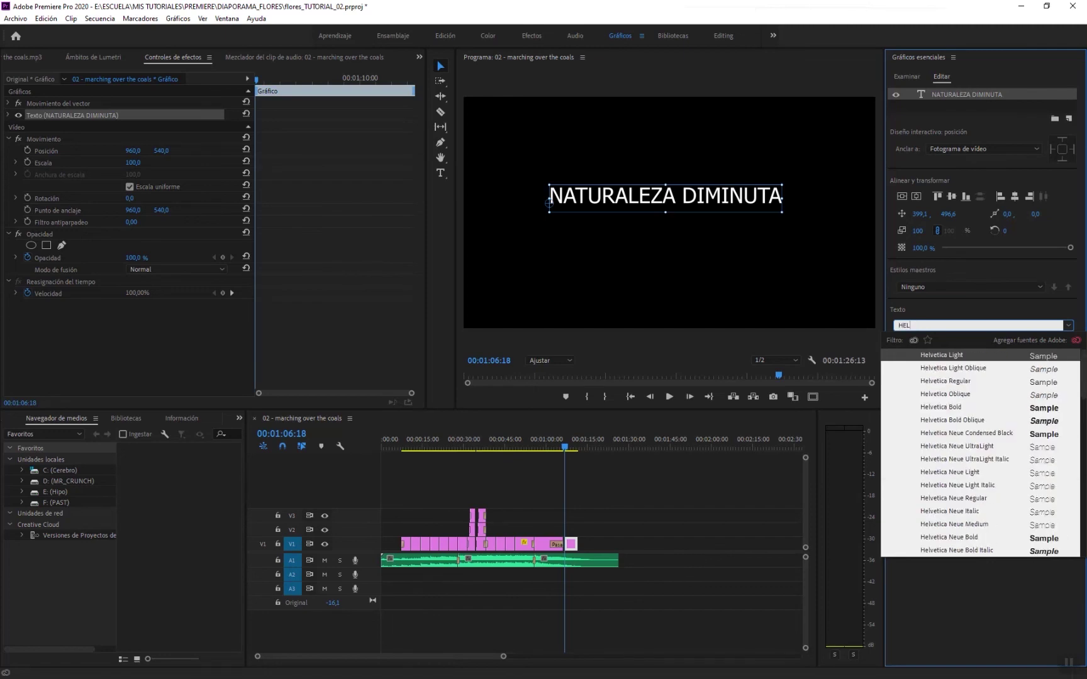
left_click(952, 539)
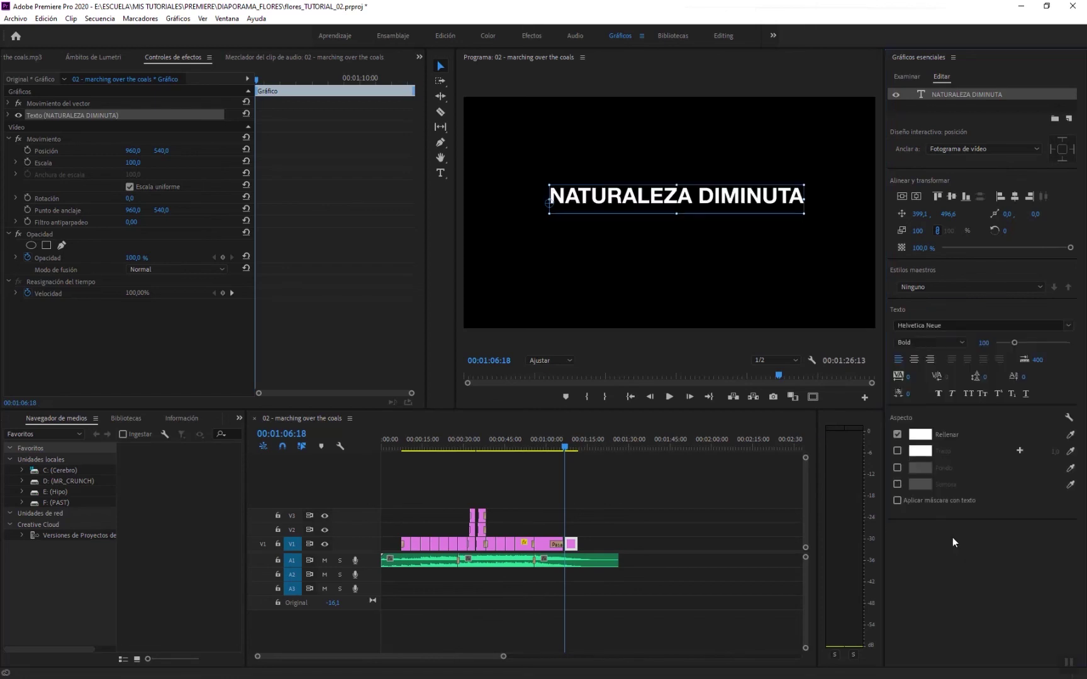
- Colour the word DIMINUTA dark grey 3E3E3E
double_click(706, 199)
left_click(706, 197)
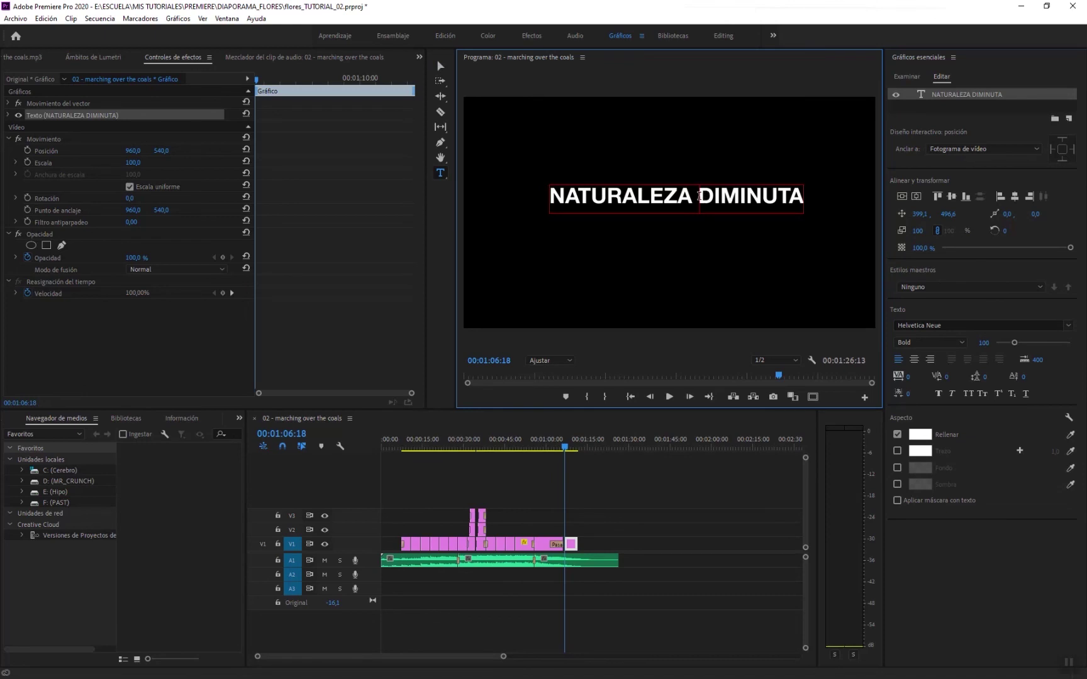
left_click_drag(701, 196, 803, 202)
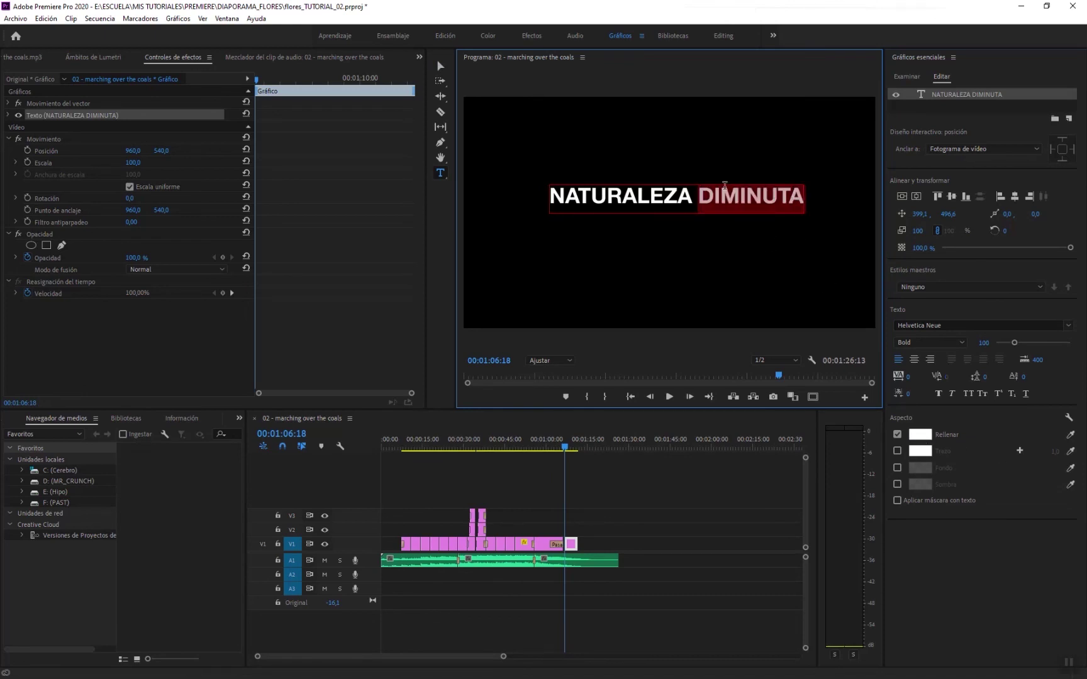
left_click(918, 442)
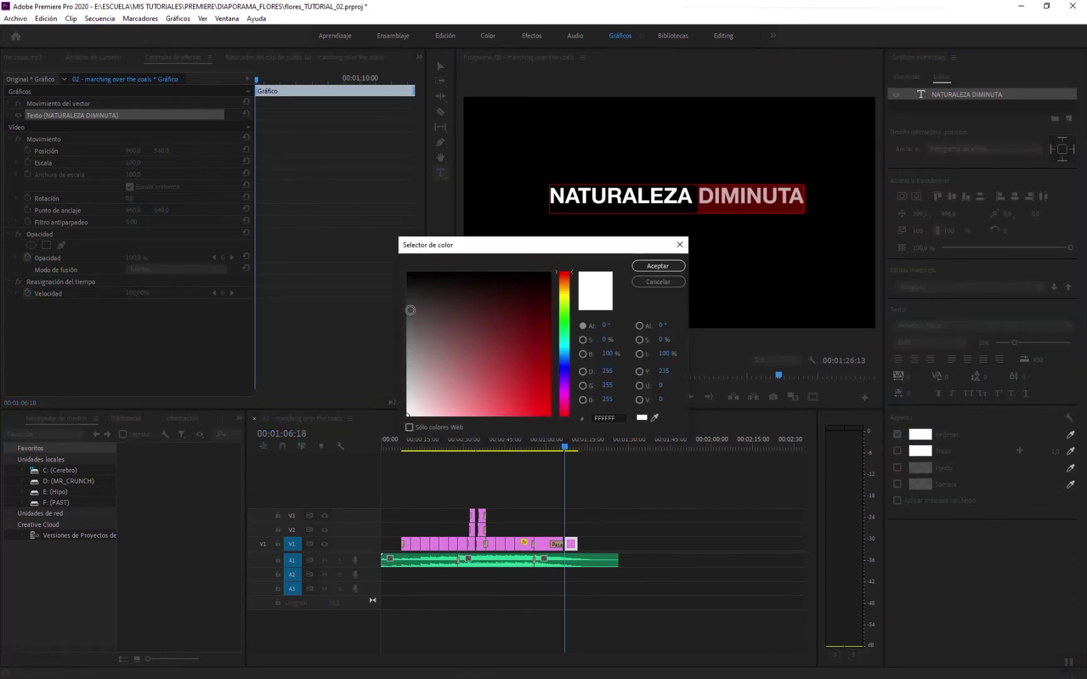
left_click(408, 307)
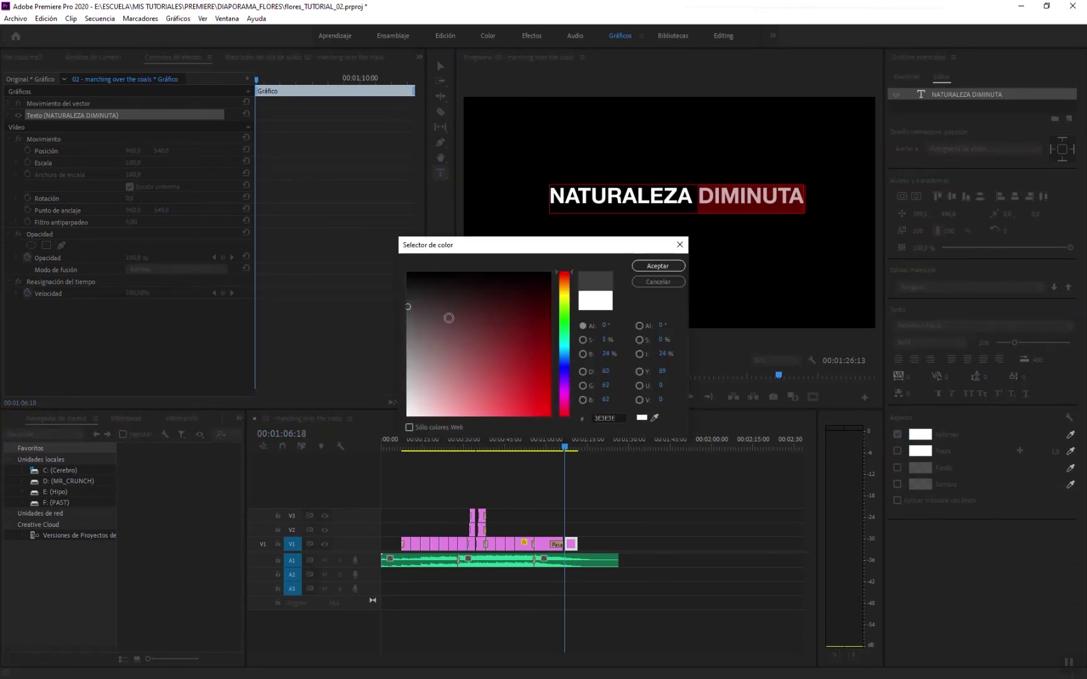
left_click(656, 266)
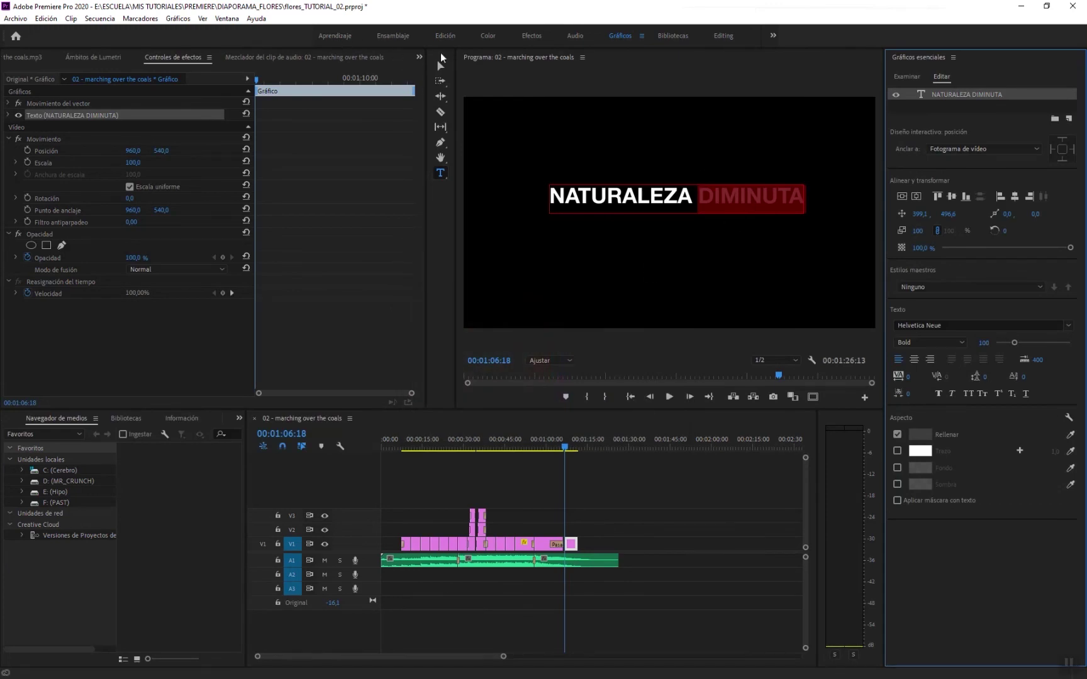
- Remove the space to read 'NATURALEZADIMINUTA' and nudge the title back to centre
left_click(695, 200)
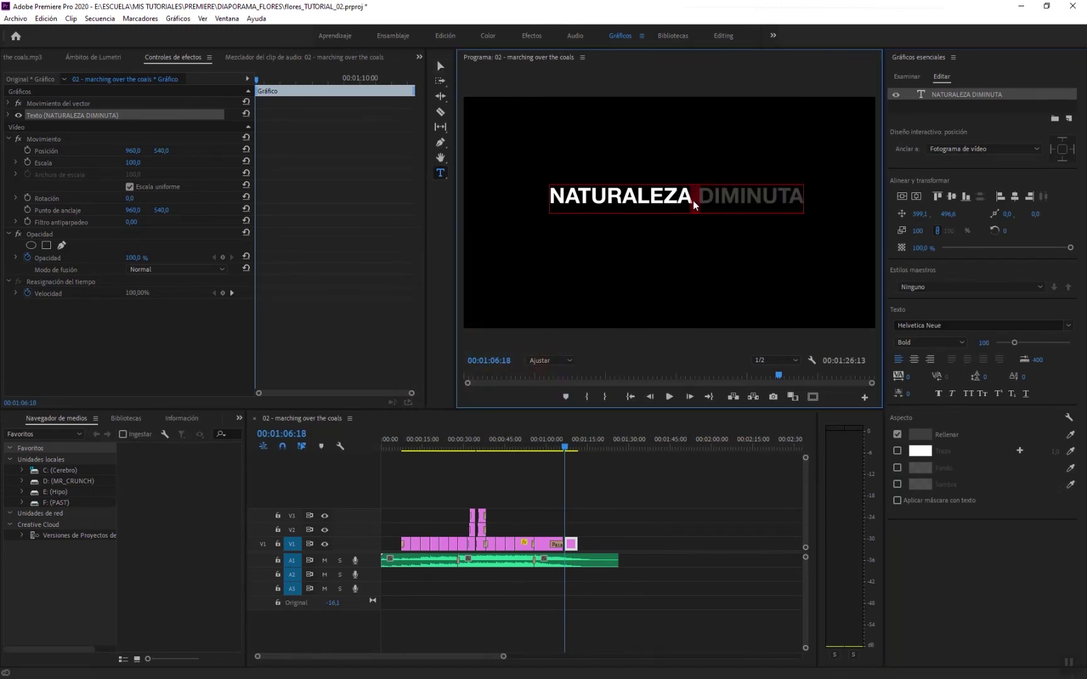
key("BackSpace")
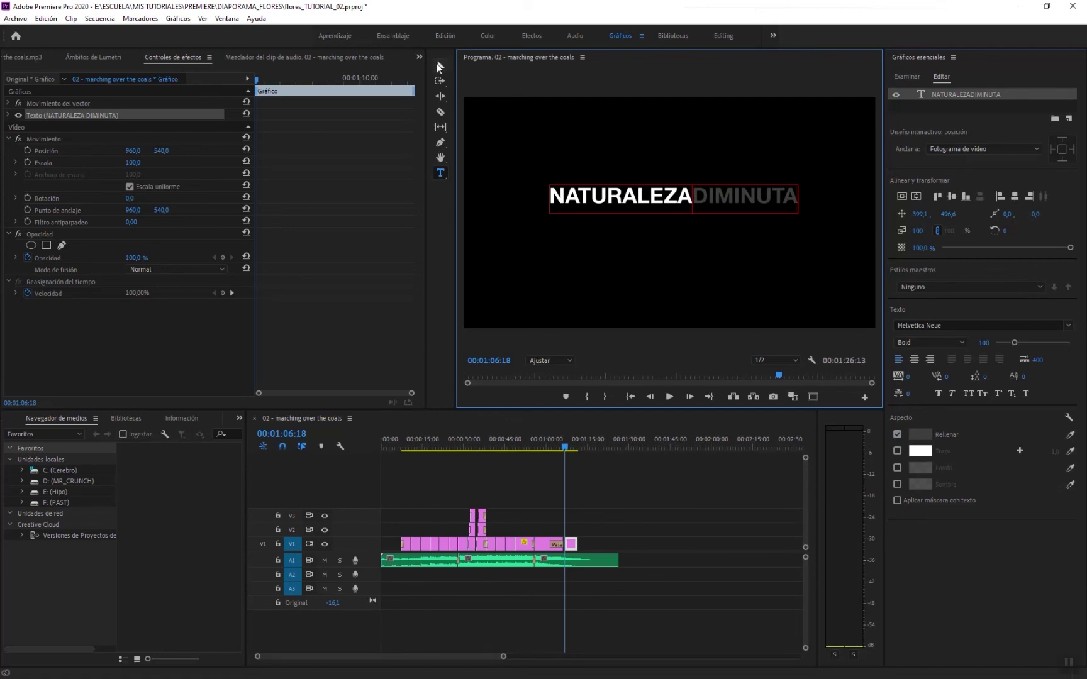
left_click(441, 66)
left_click_drag(751, 201, 747, 198)
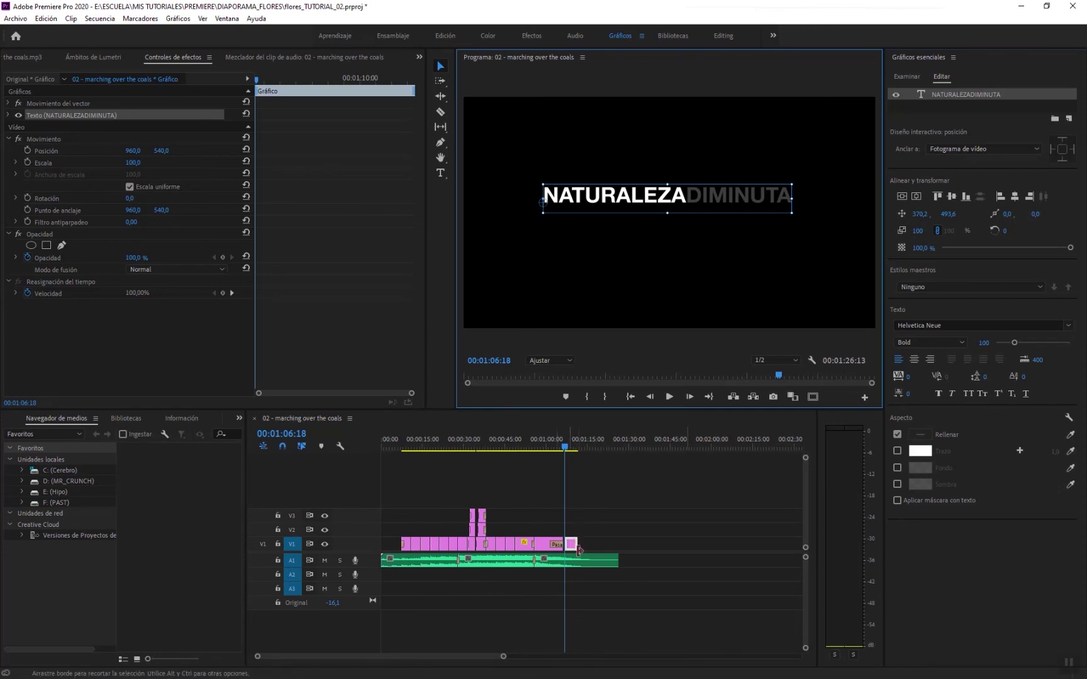
- Move the NATURALEZADIMINUTA title clip from the end of V1 to 00:00 and return to the Efectos workspace
left_click_drag(571, 544, 397, 553)
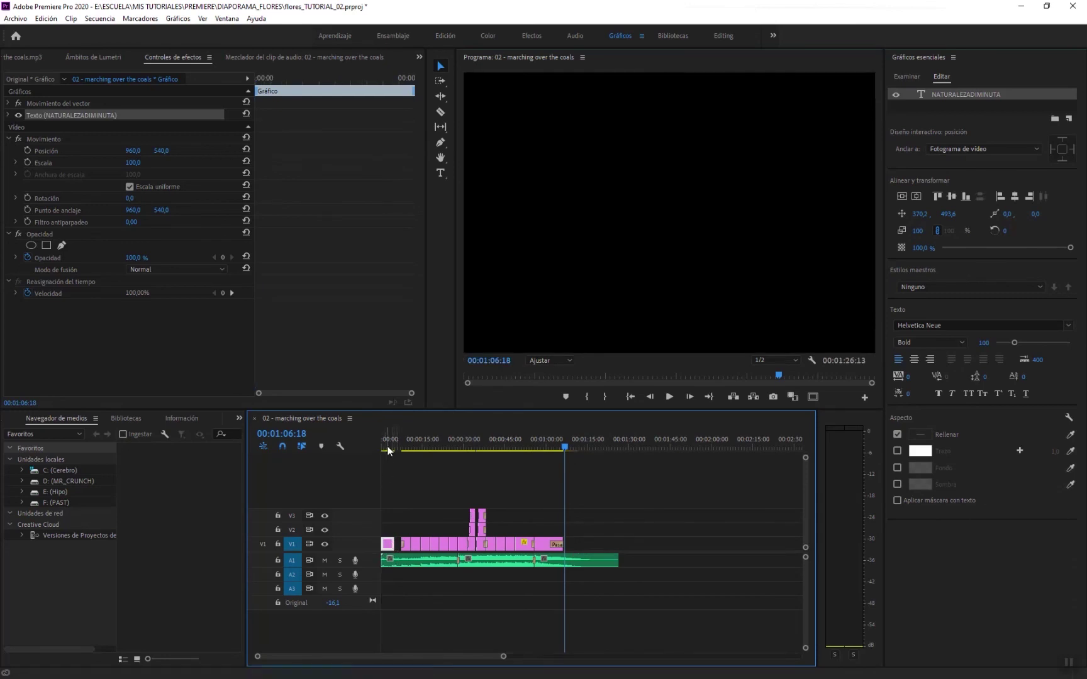
left_click(385, 447)
left_click(390, 544)
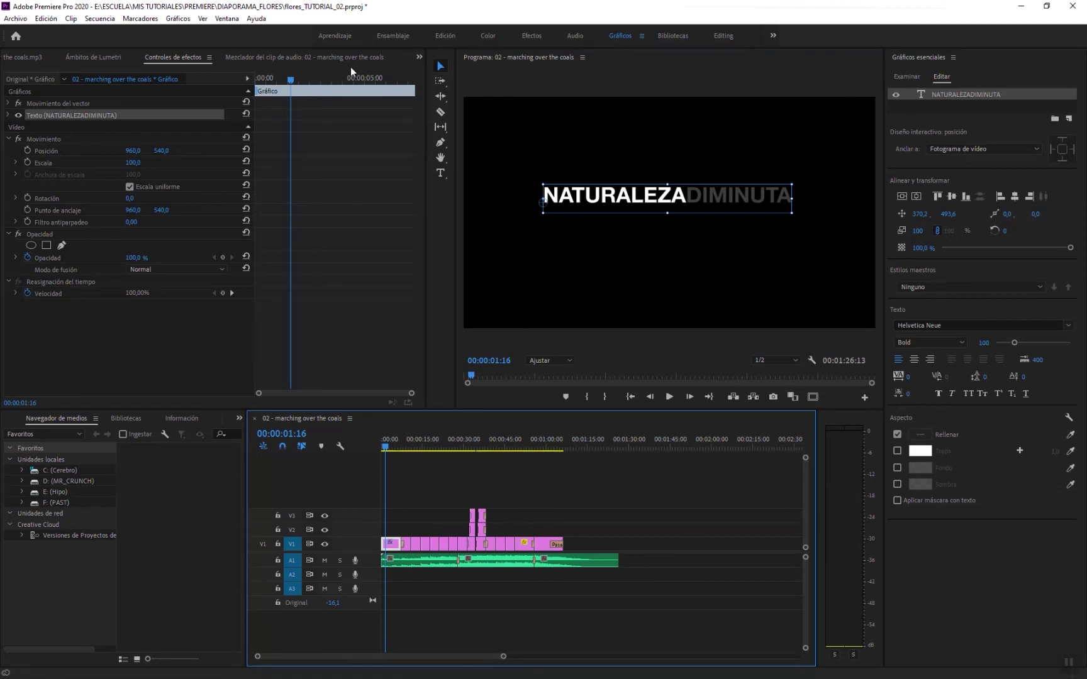
left_click(532, 36)
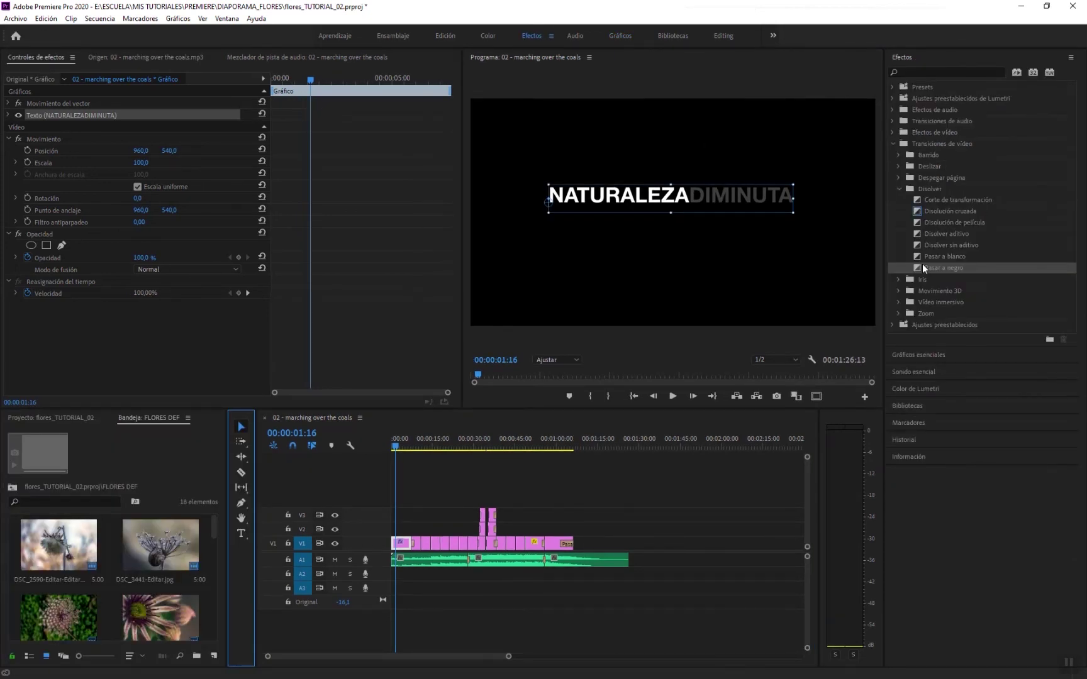
- Trim the title clip's end slightly and apply a Disolución cruzada between it and the first photo
left_click_drag(917, 212, 397, 545)
left_click_drag(508, 656, 340, 656)
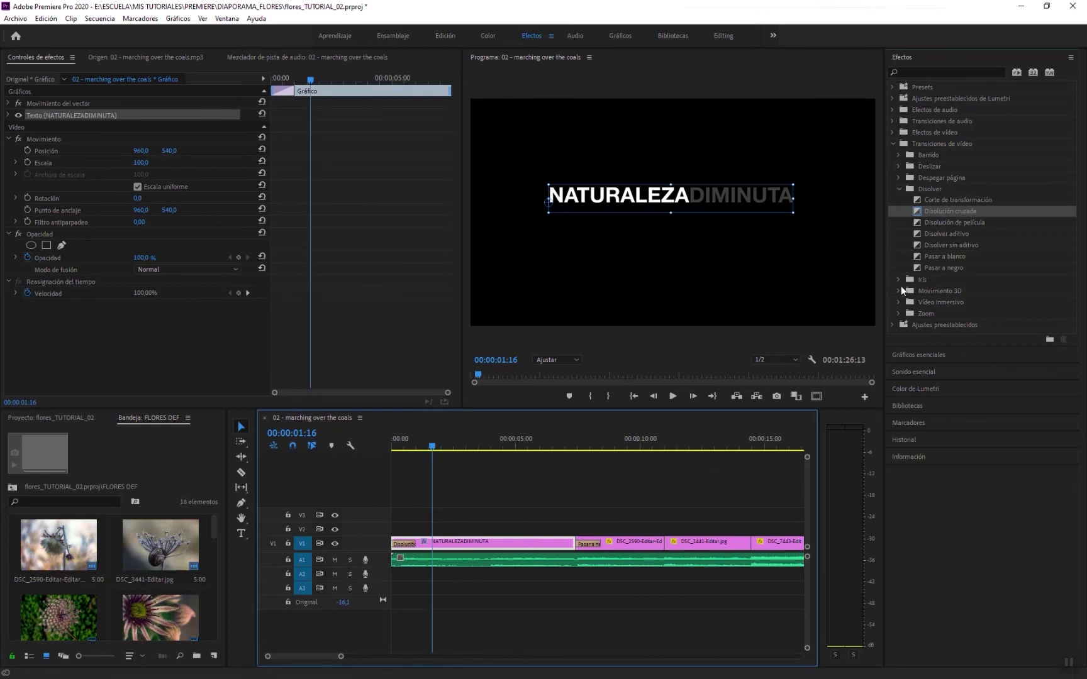
left_click(923, 212)
mouse_move(552, 550)
left_mouse_down()
mouse_move(576, 550)
mouse_move(561, 548)
left_mouse_up()
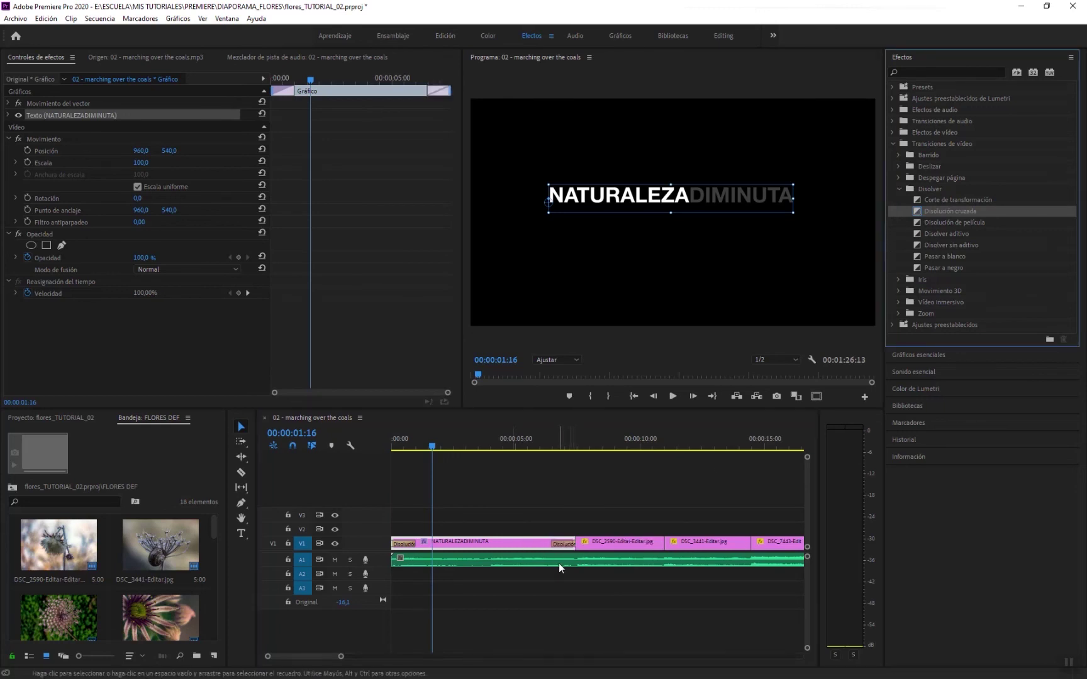
key("ctrl+z")
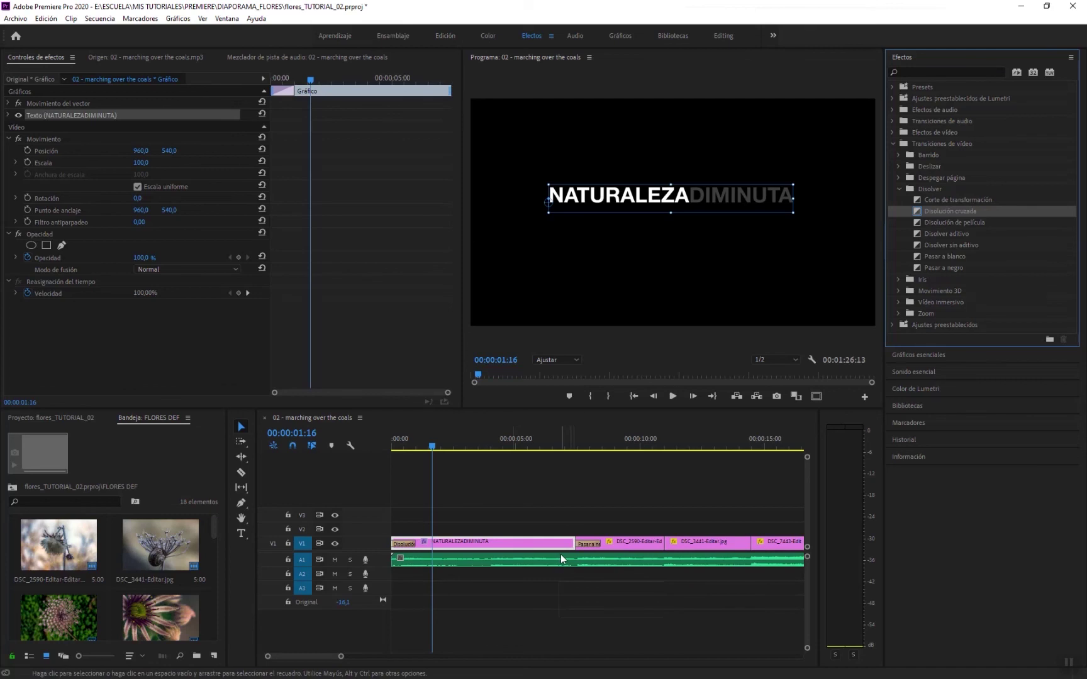
left_click(577, 441)
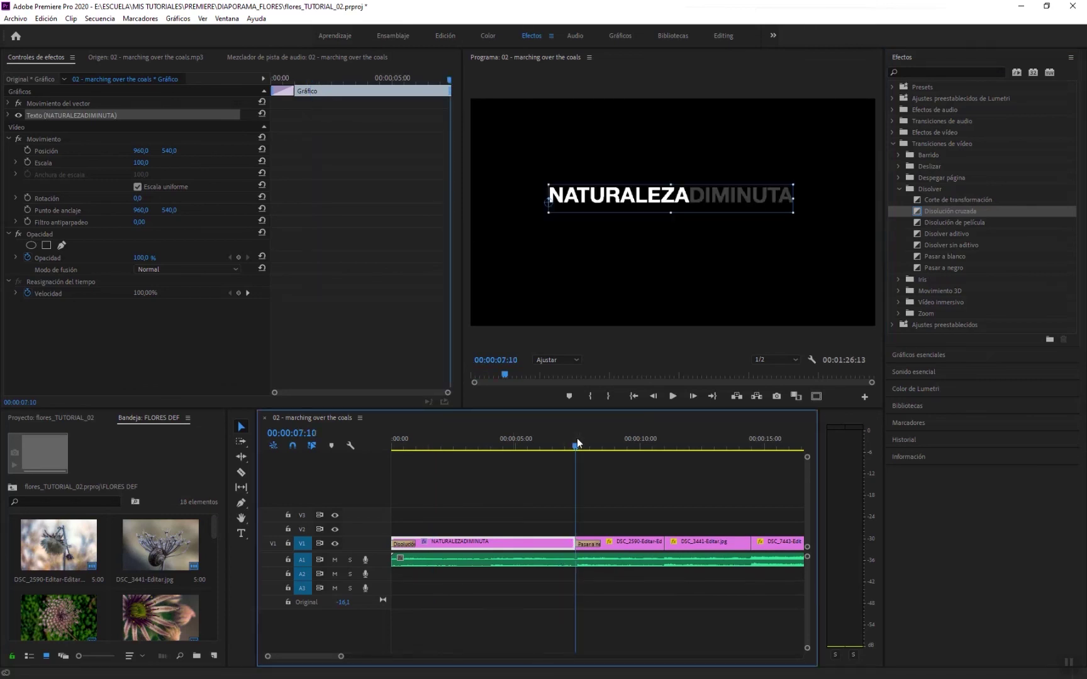
key("Left")
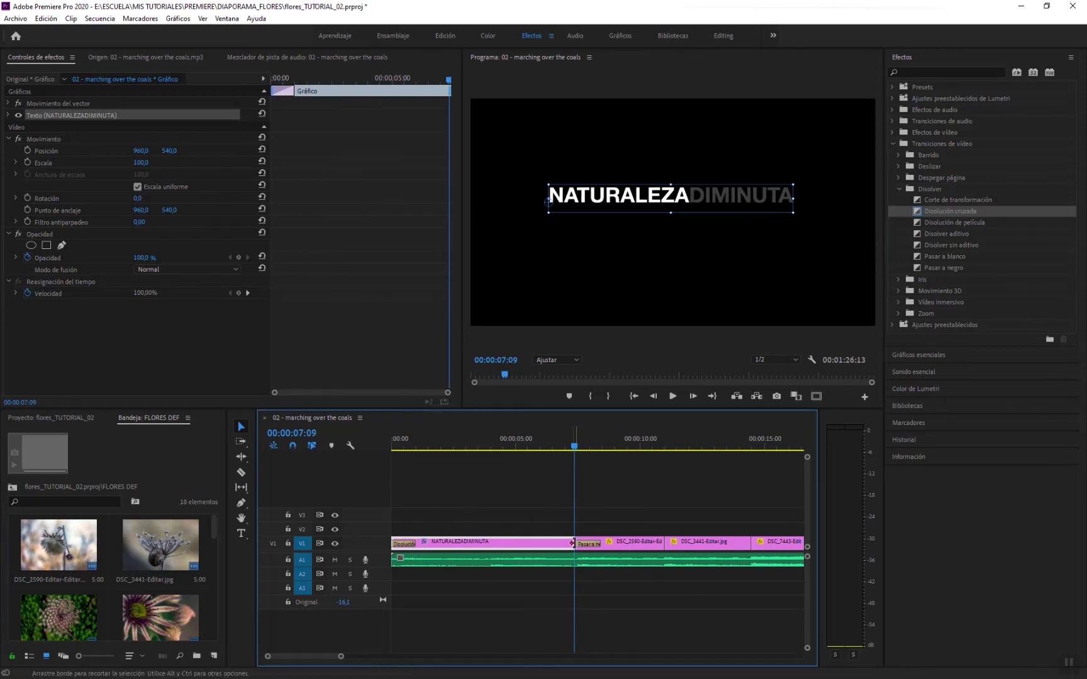
left_click_drag(574, 543, 572, 543)
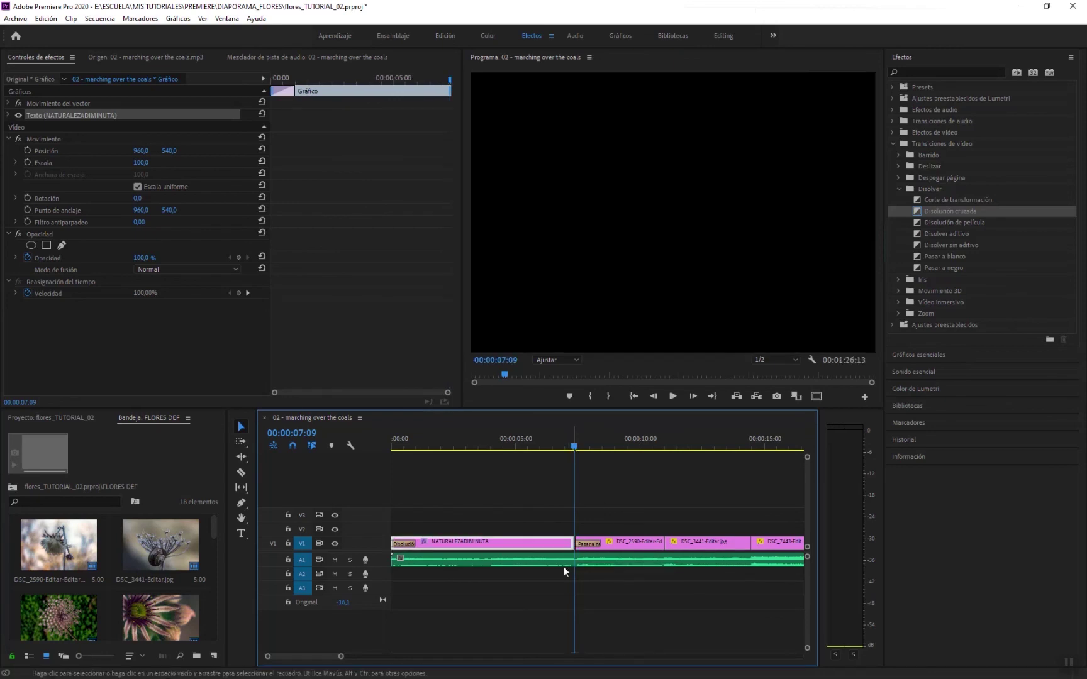
left_click_drag(919, 212, 563, 542)
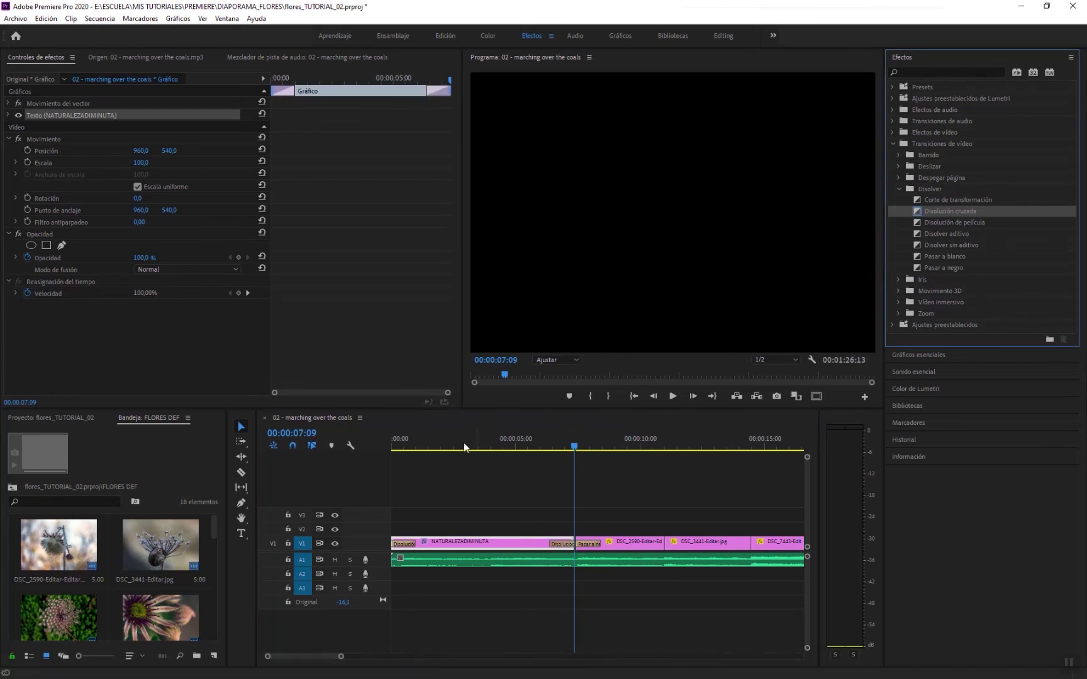
left_click(424, 451)
- Preview the opening, shorten the Pasar a negro fade and extend the opening dissolve to 00:00:04:04
key("Home")
key("space")
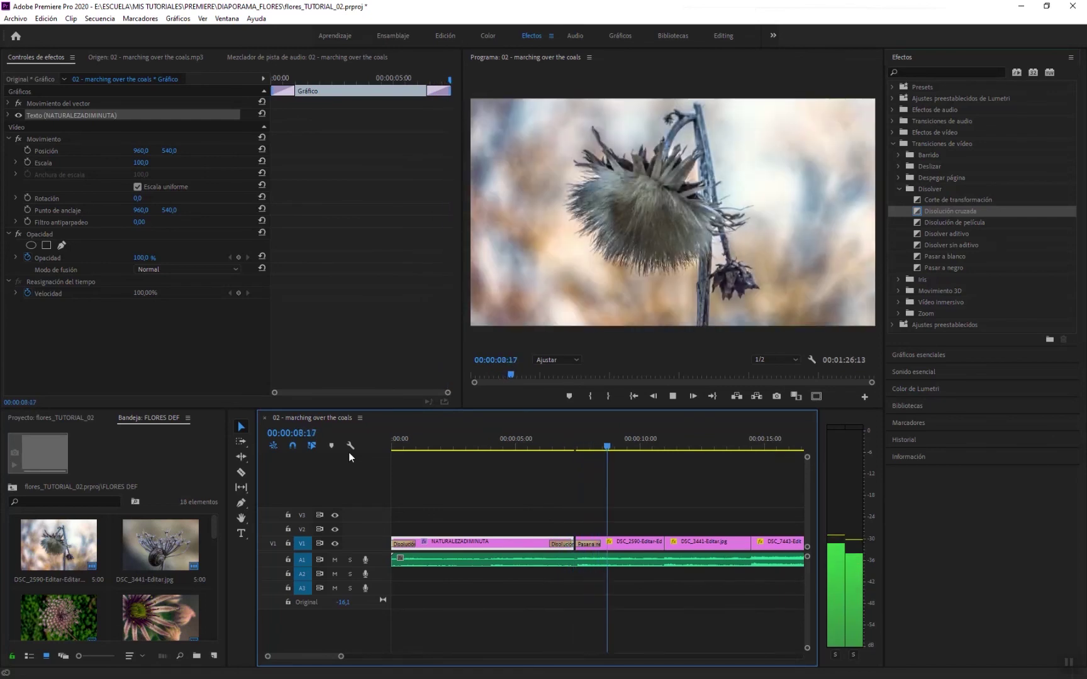
key("space")
left_click_drag(599, 544, 584, 544)
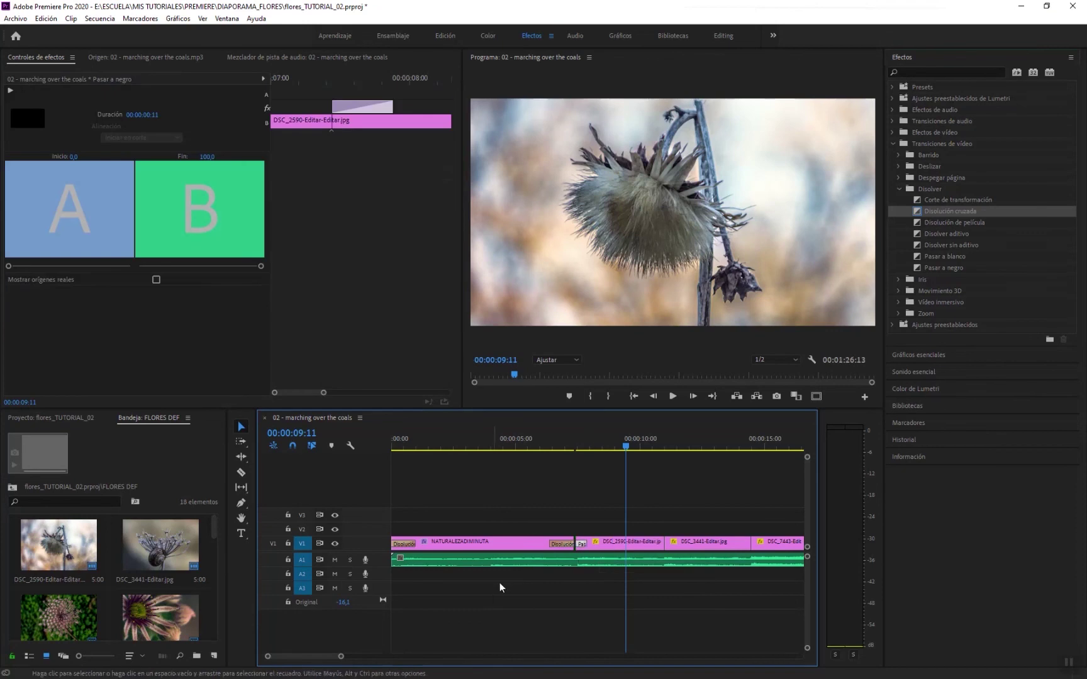
left_click_drag(415, 544, 493, 542)
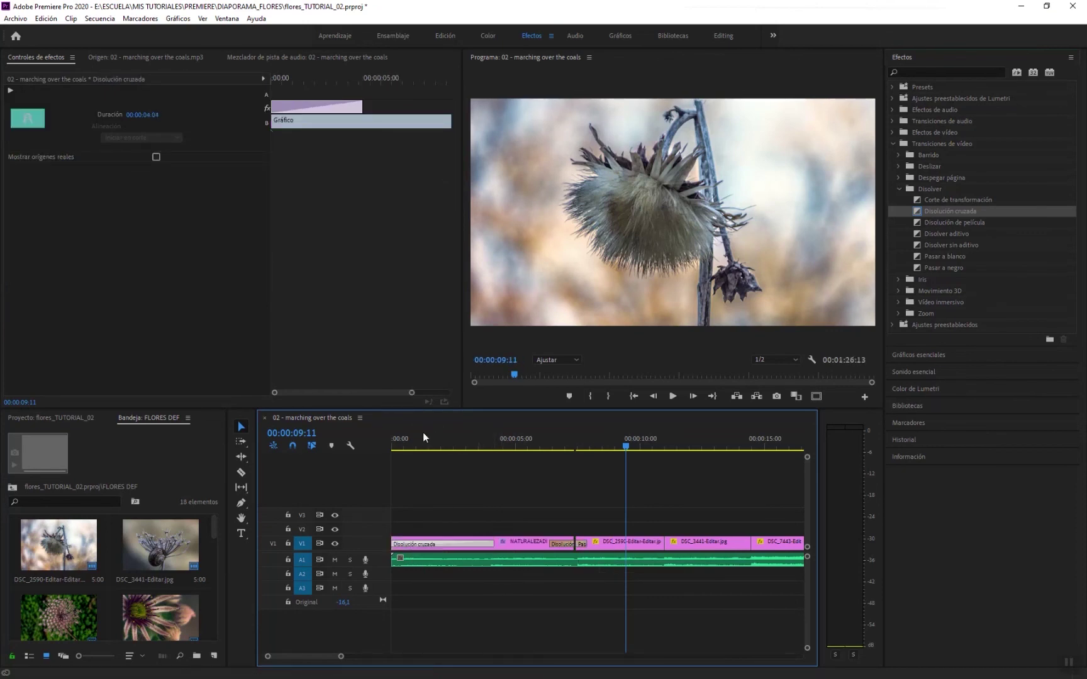
left_click_drag(415, 439, 374, 439)
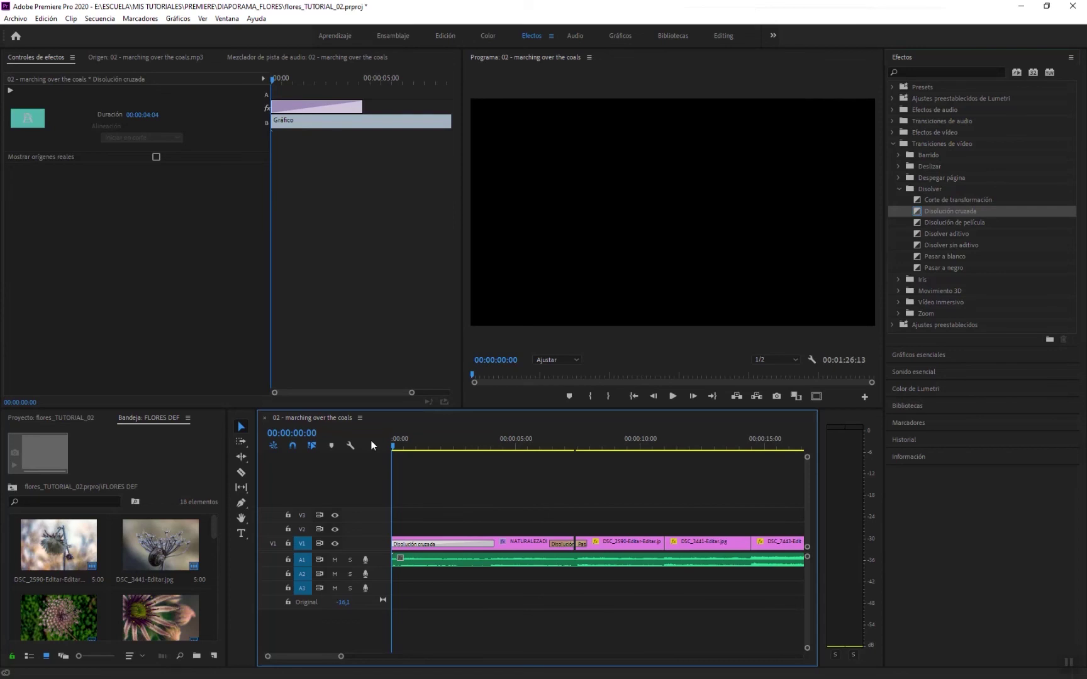
key("space")
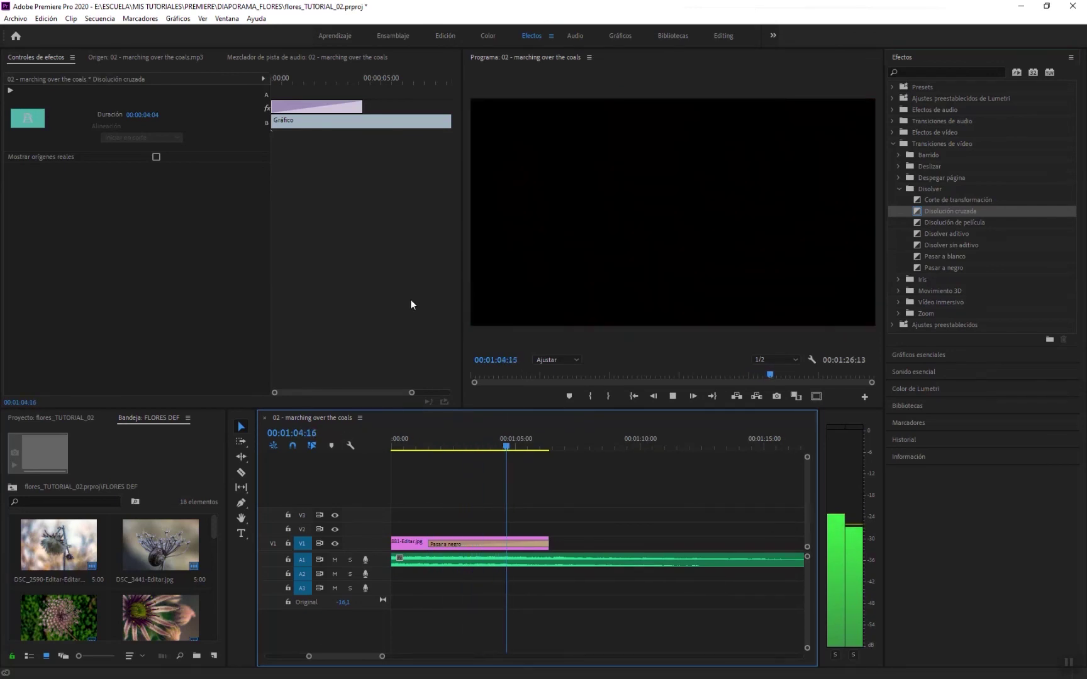
- Zoom out to the Pasar a blanco transition near 55 seconds and drag its left edge
scroll(384, 656, "down", 4)
scroll(432, 656, "down", 1)
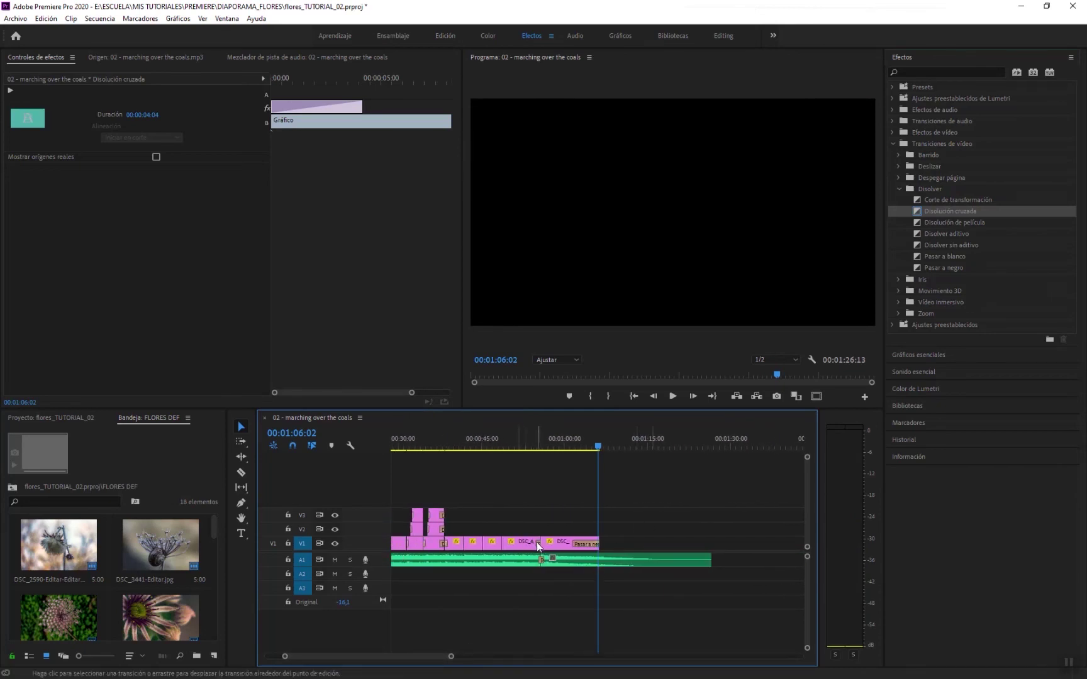
left_click(536, 445)
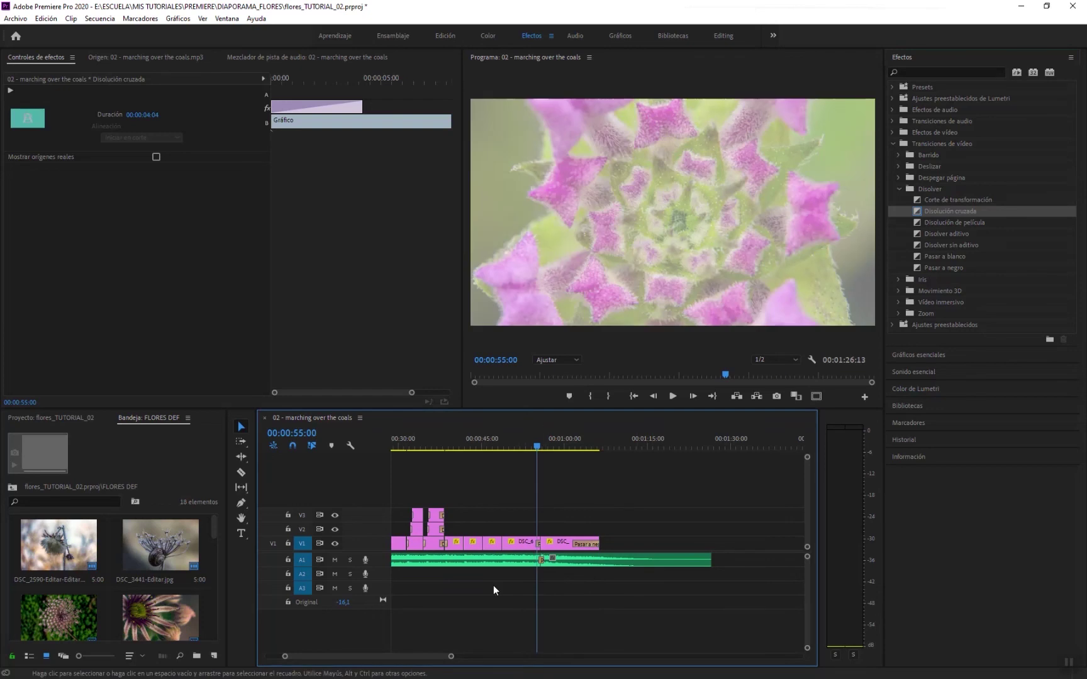
left_click_drag(452, 658, 368, 658)
left_click_drag(583, 542, 499, 542)
- Preview the fade to white and trim it back to a duration of 00:00:02:23
left_click(404, 446)
key("space")
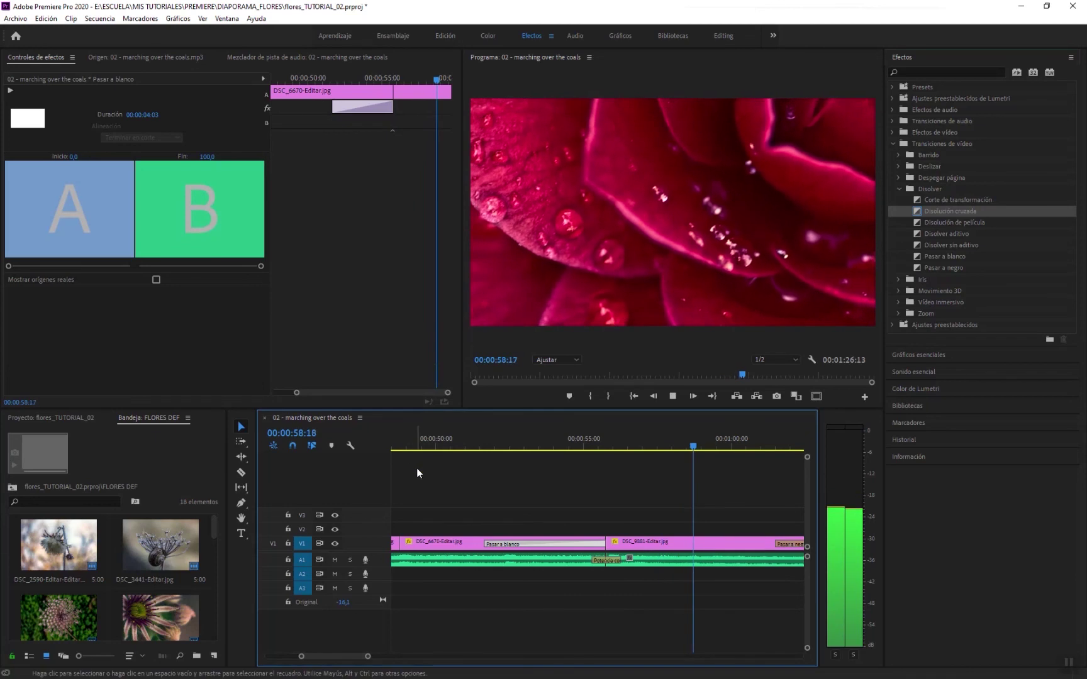
key("space")
left_click_drag(488, 544, 521, 545)
left_click_drag(368, 656, 463, 656)
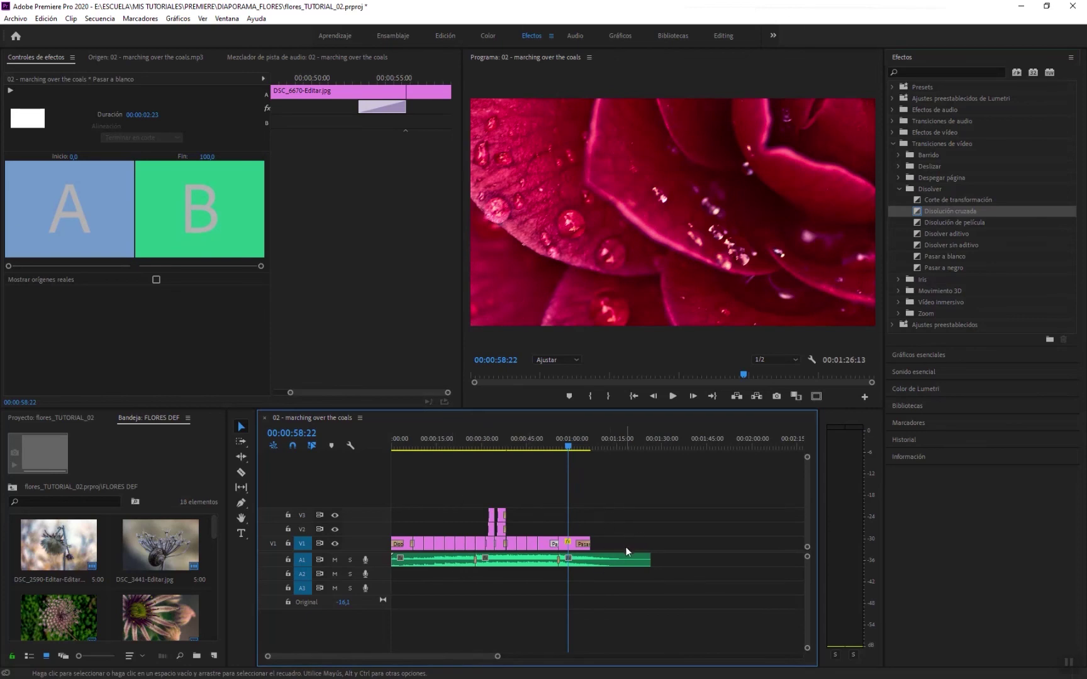
left_click(595, 446)
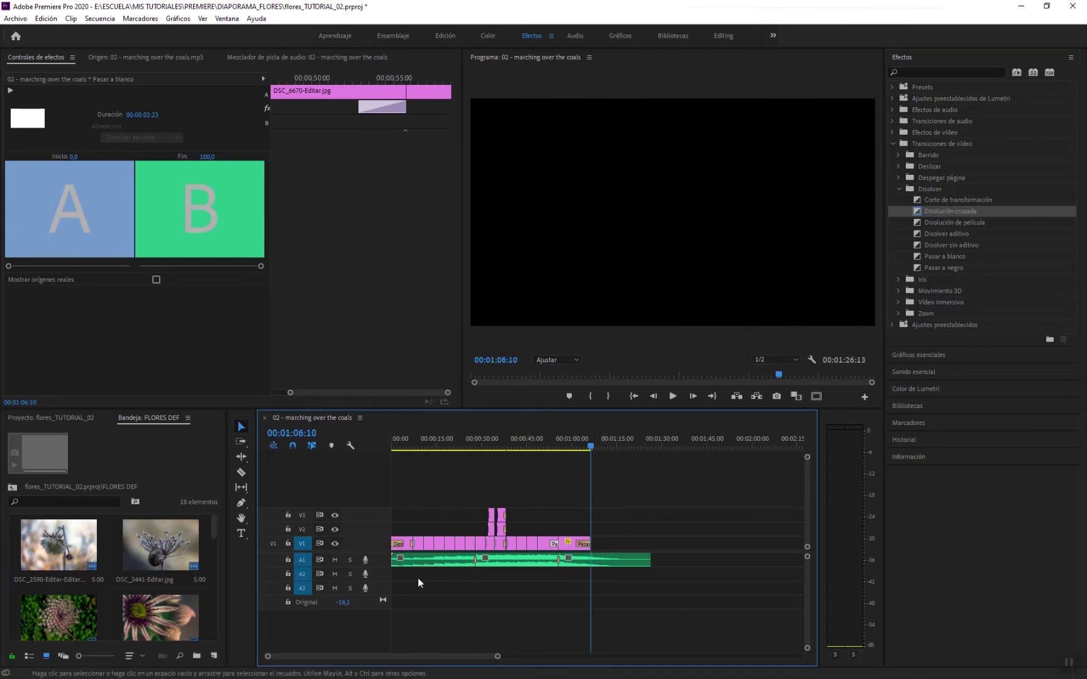
left_click(408, 549)
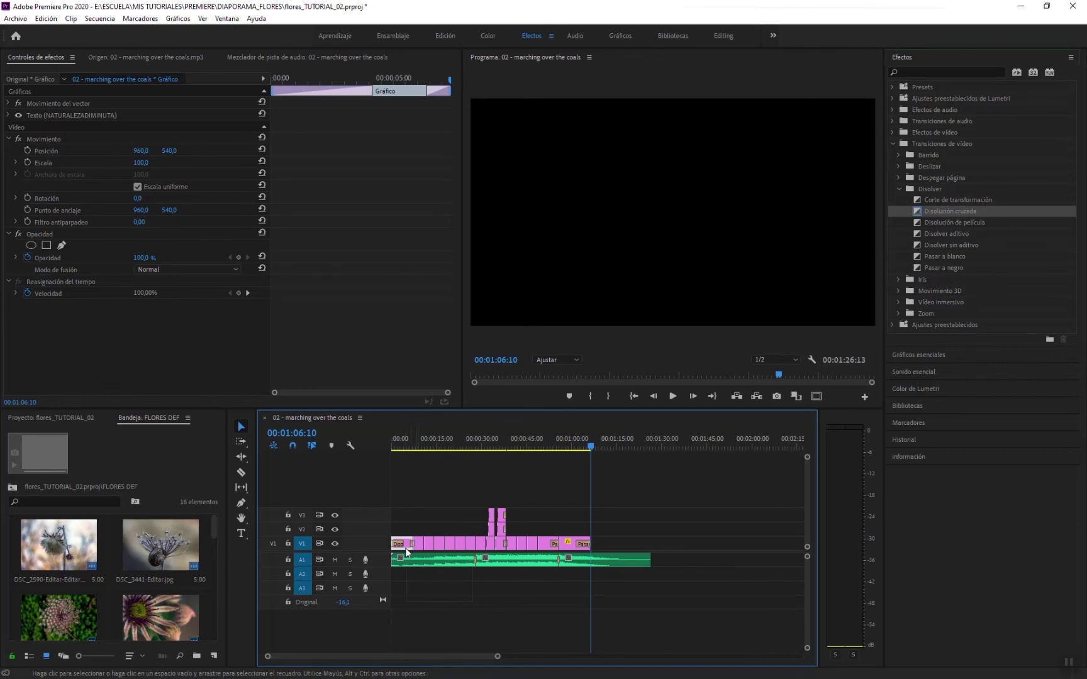
- Copy the NATURALEZADIMINUTA title, paste it after the rose's fade to black, and select its text at 01:11:00
right_click(408, 551)
left_click(458, 34)
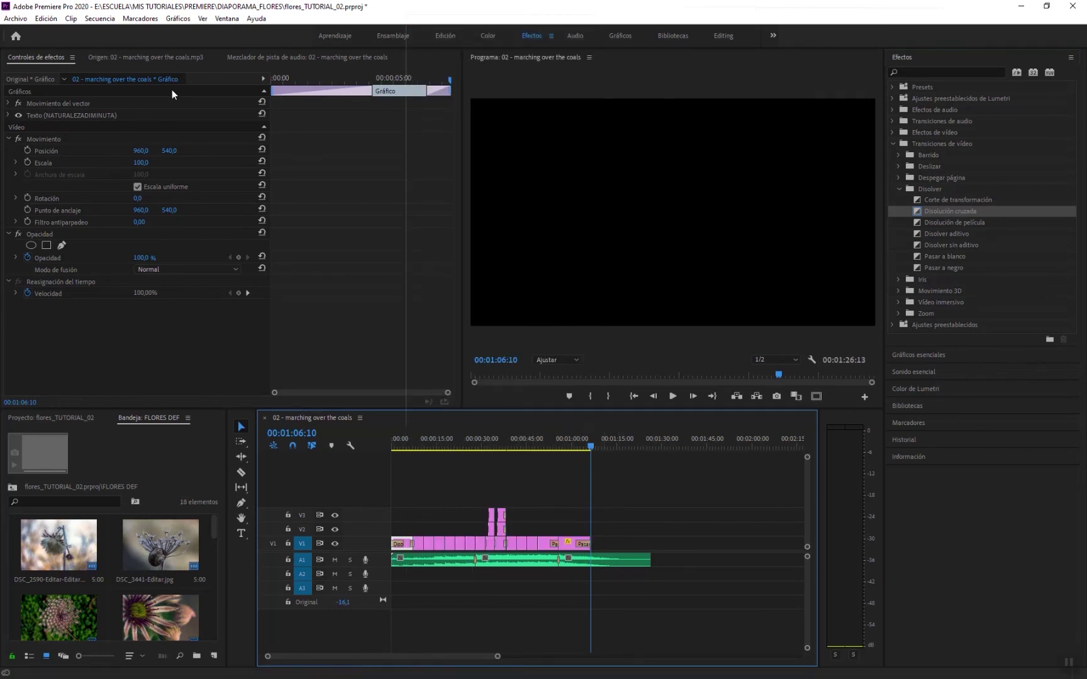
left_click(45, 18)
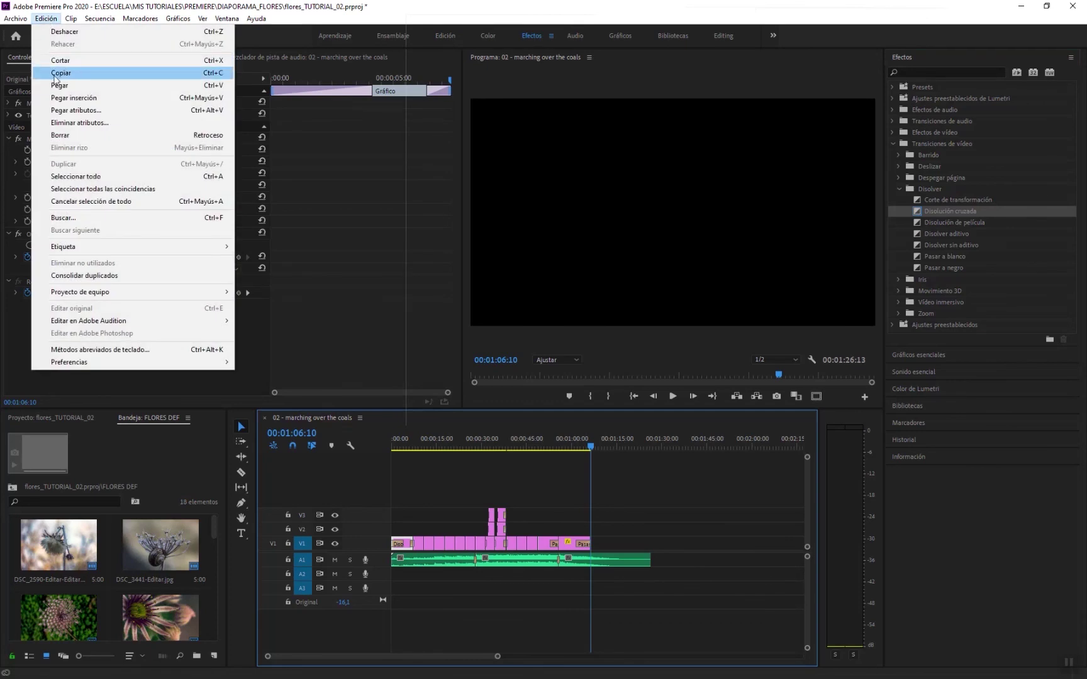
left_click(54, 80)
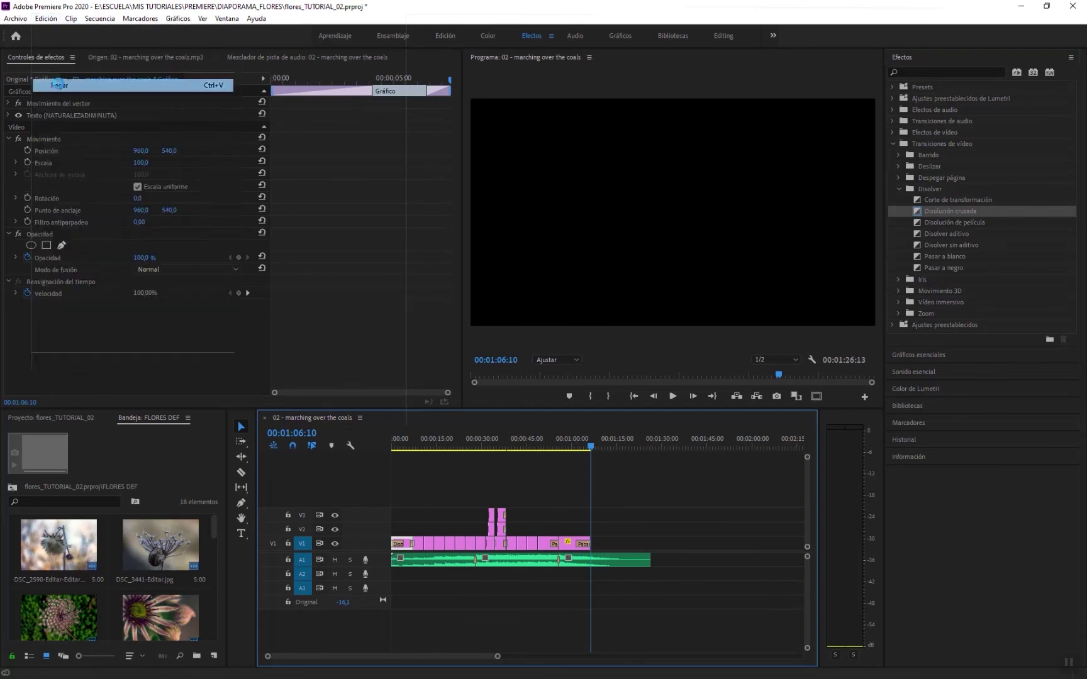
left_click(600, 446)
left_click(605, 447)
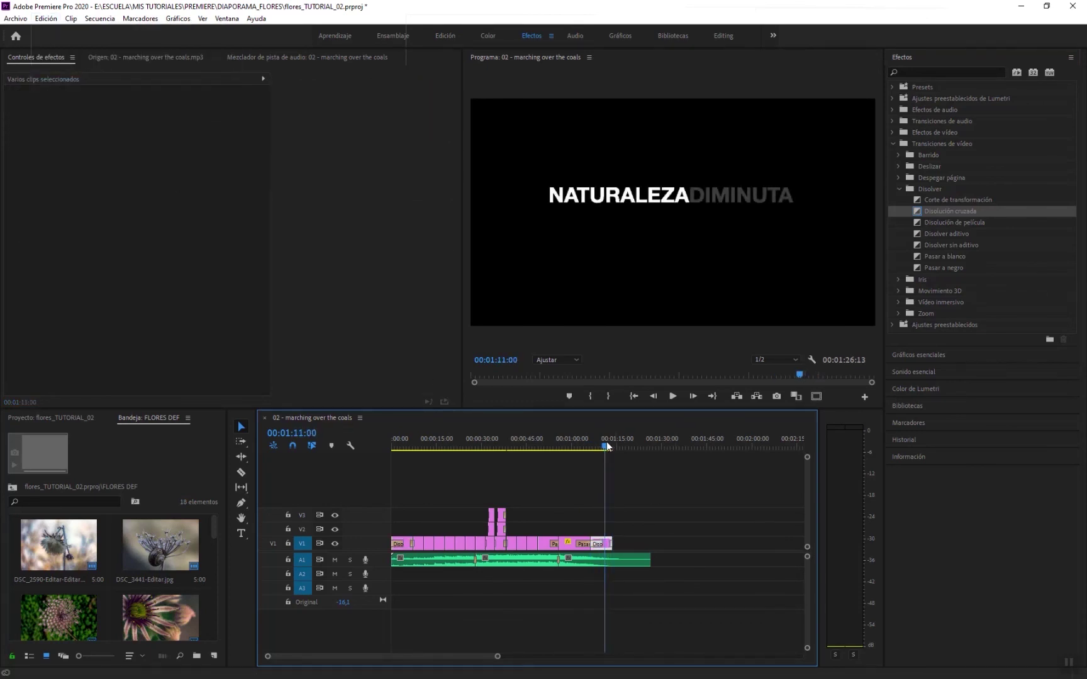
left_click(661, 198)
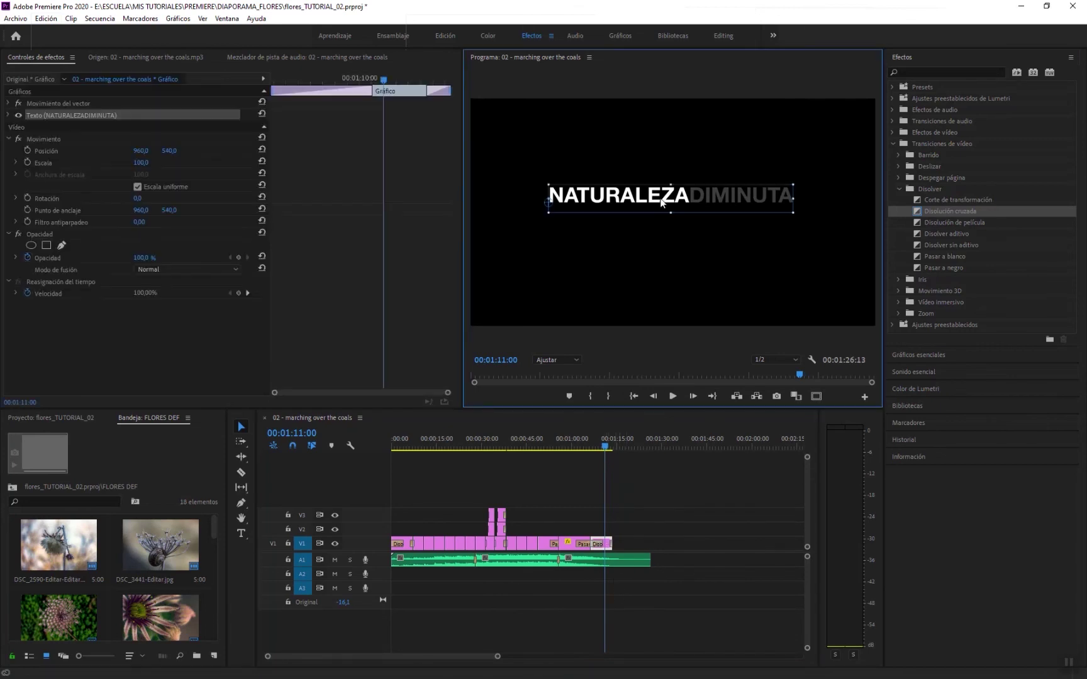
- Replace the copied title's text with 'FOTOGRAFÍAS' and the photographer's full name on a second line
double_click(669, 198)
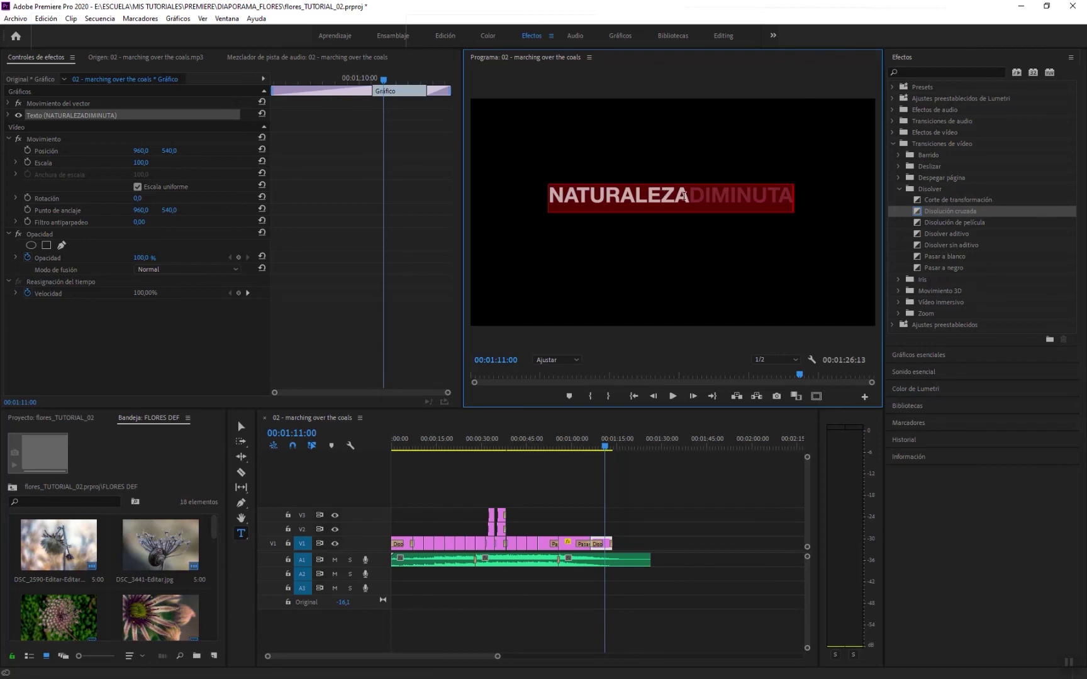
type("FOTOG")
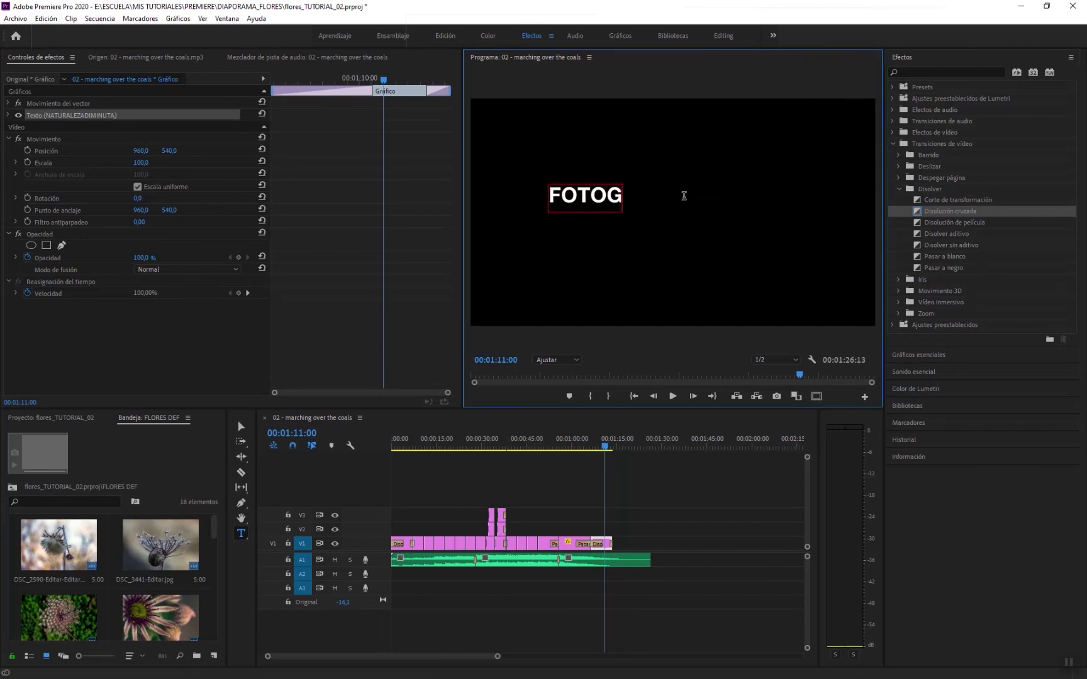
type("RAFÍAS")
key("Return")
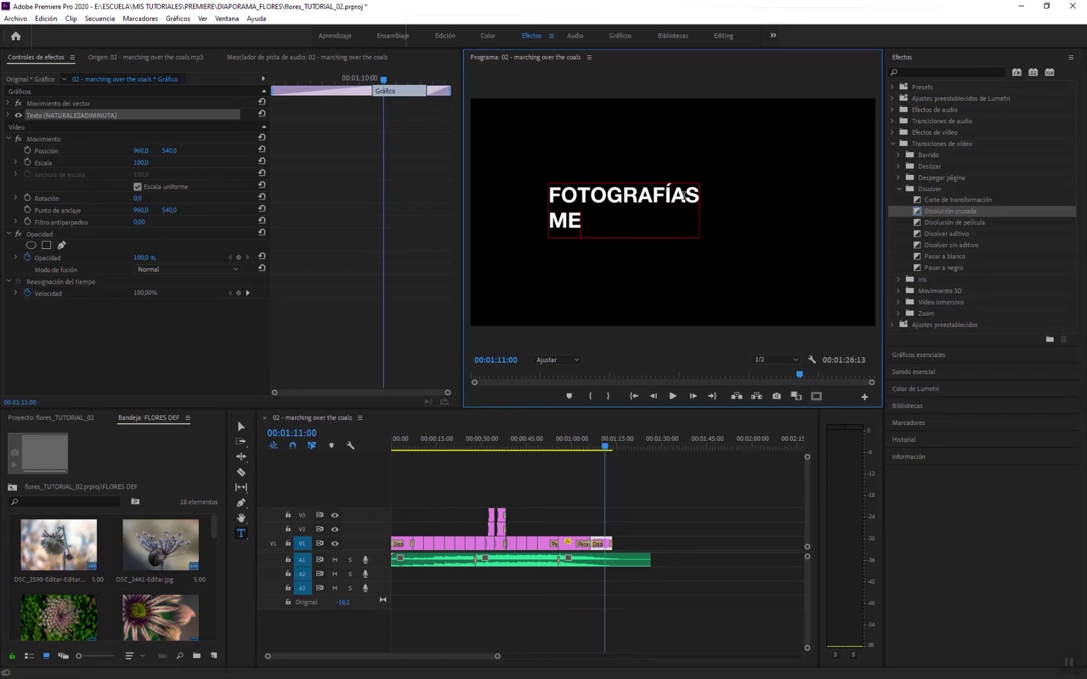
type("MERCEDES")
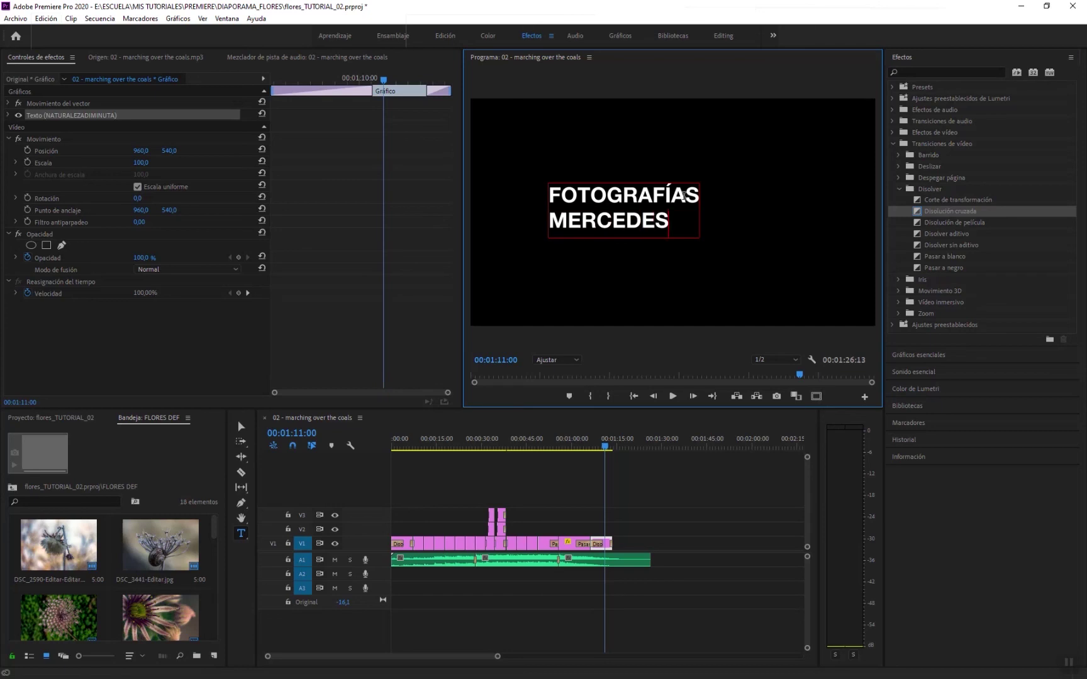
type(" PASTOR")
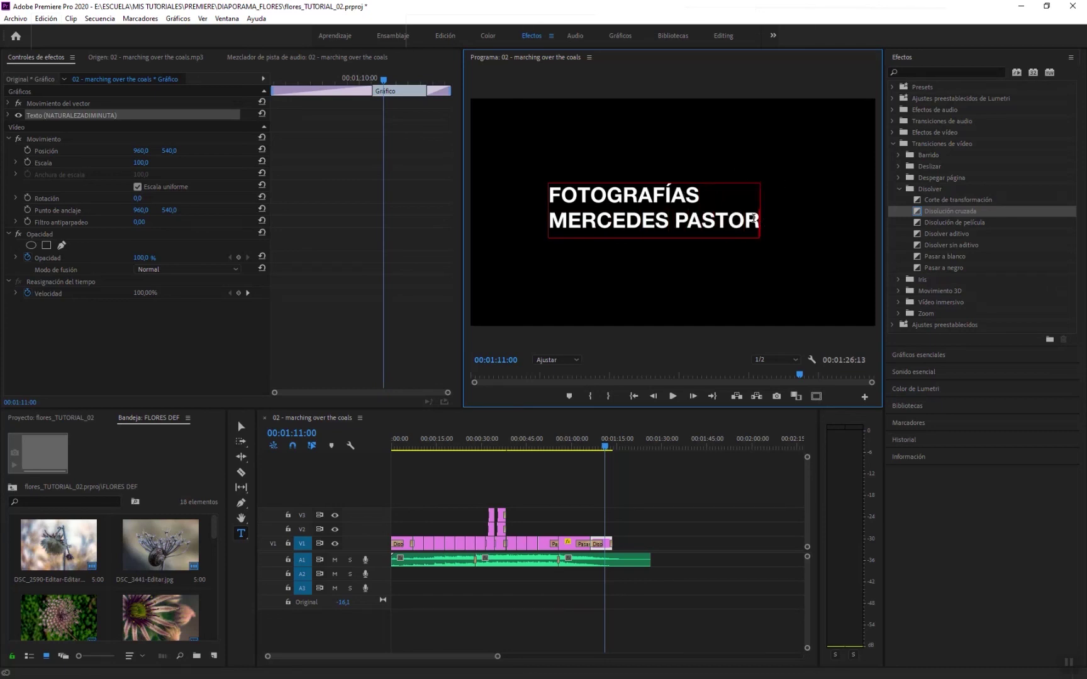
left_click_drag(754, 221, 559, 195)
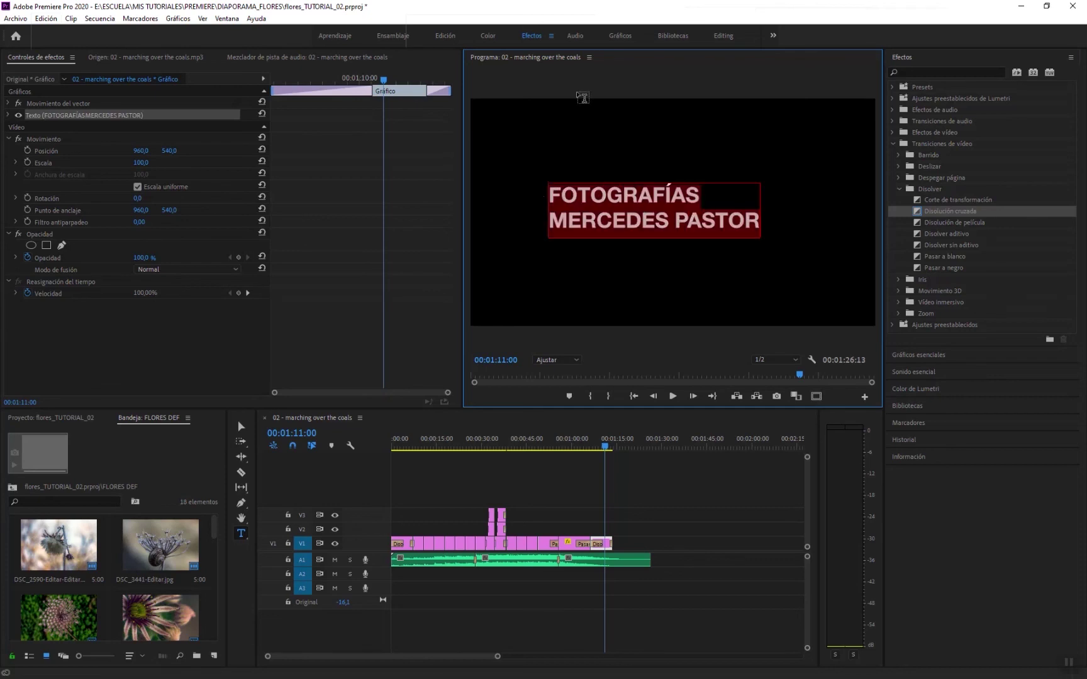
- In the Gráficos workspace, set FOTOGRAFÍAS to Helvetica Neue LT Std 37 Thin Condensed
left_click(625, 39)
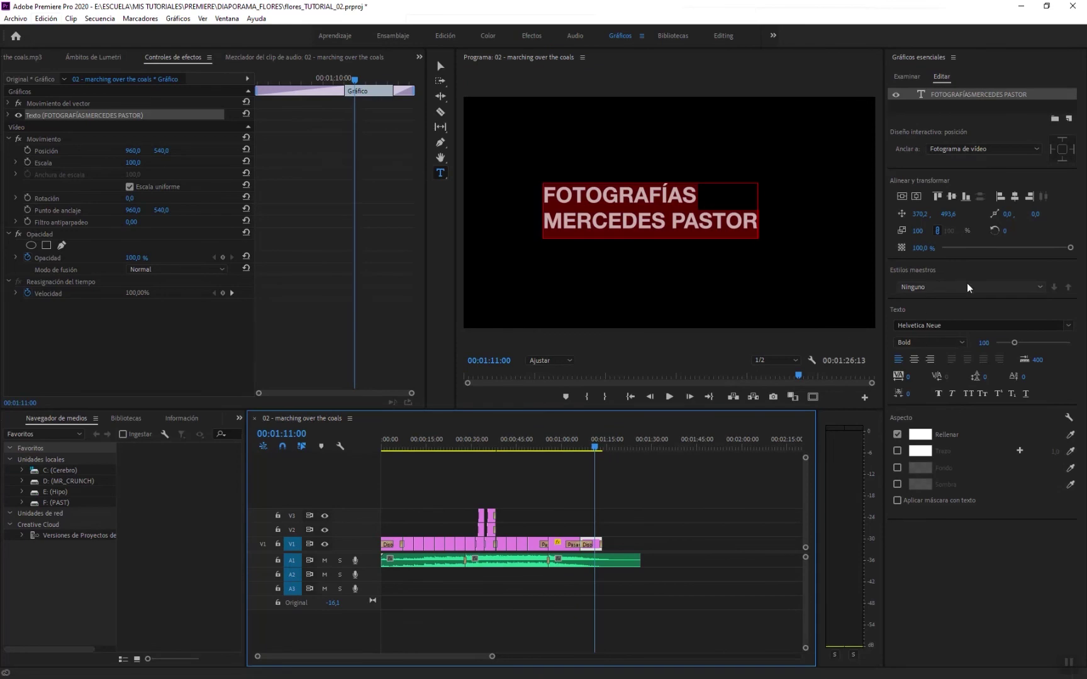
left_click(962, 342)
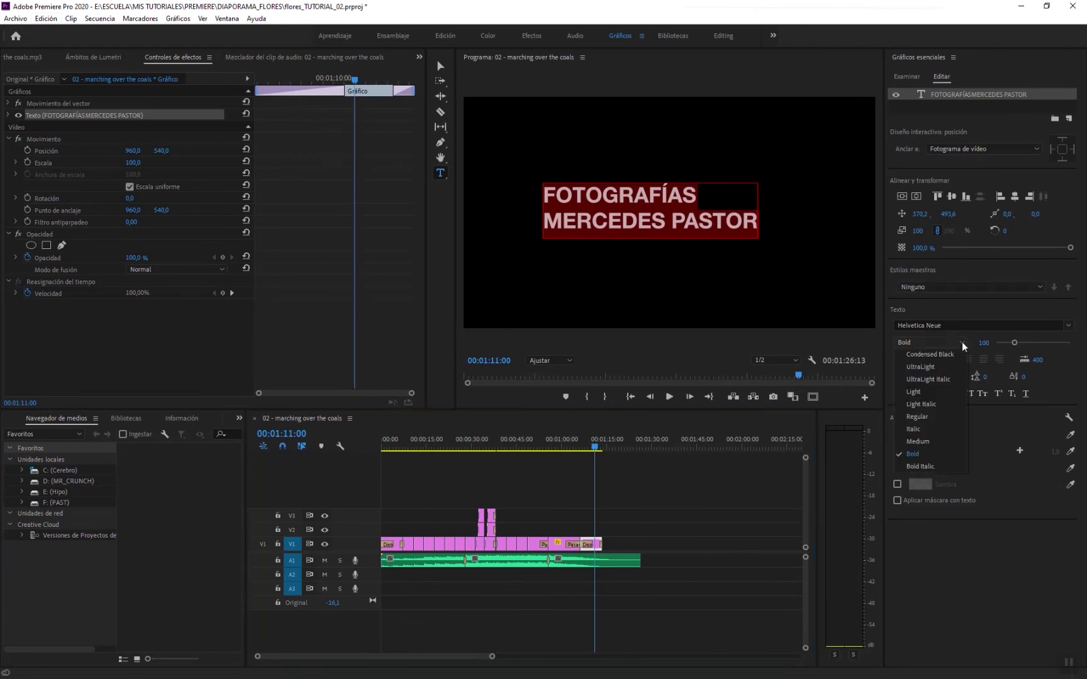
left_click(931, 392)
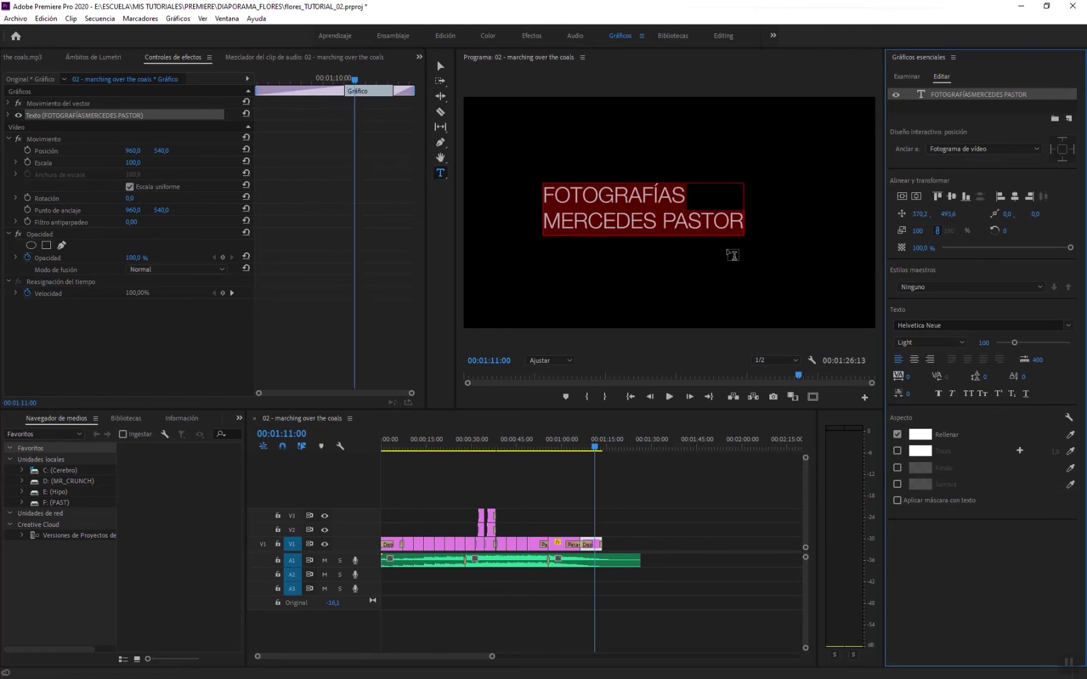
double_click(651, 194)
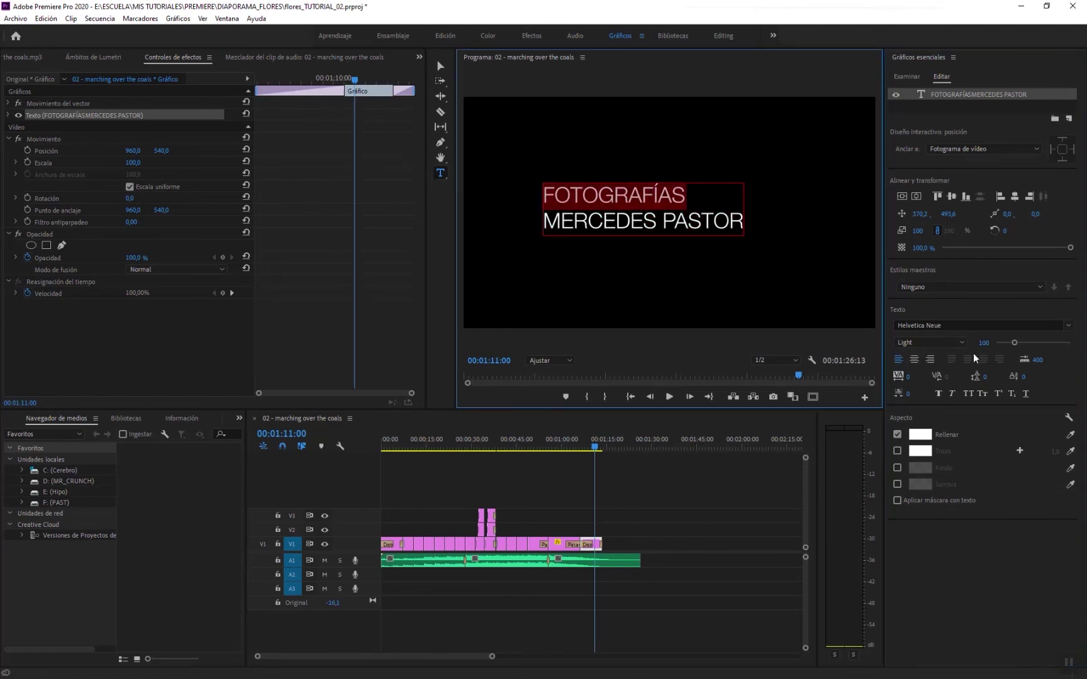
left_click(1068, 326)
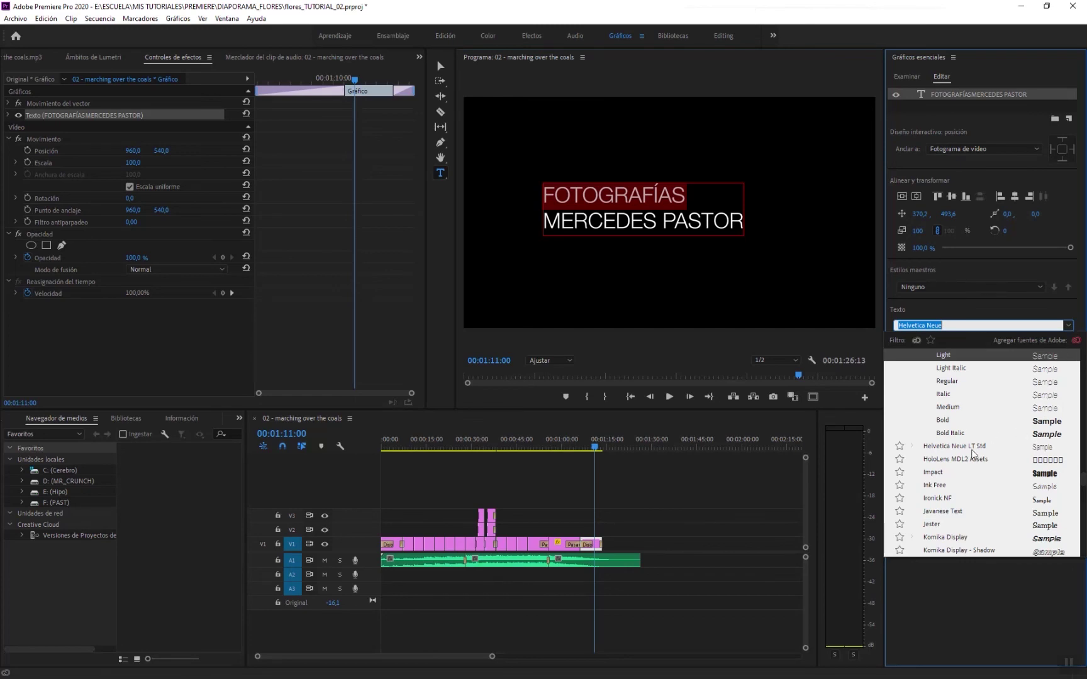
left_click(973, 448)
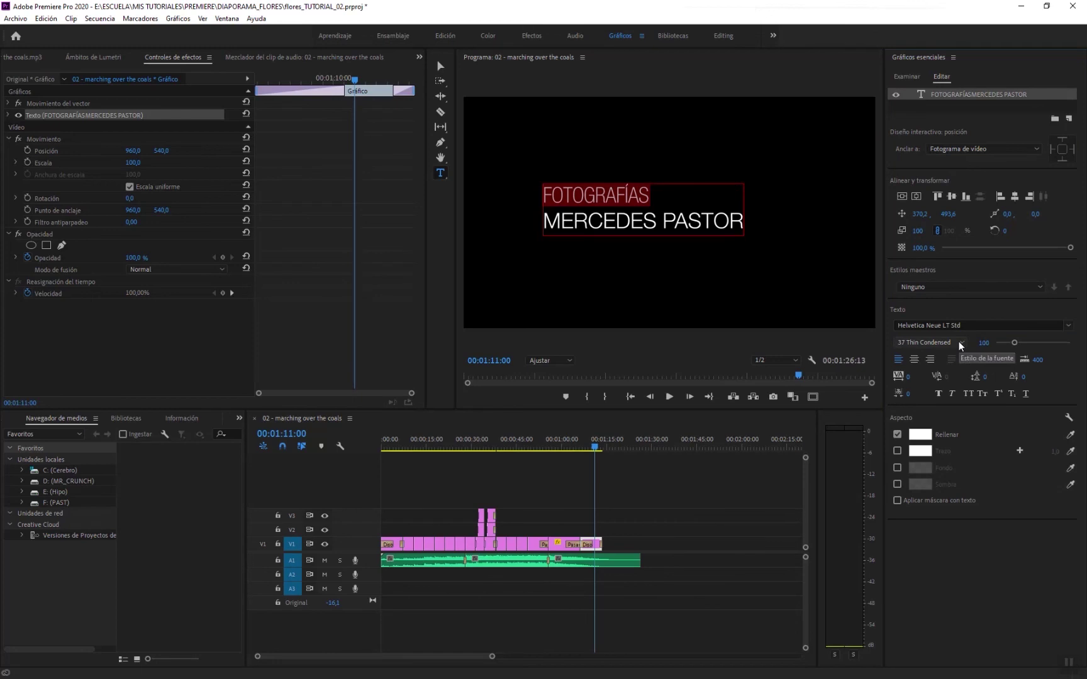
- Set the photographer's name line to Helvetica Neue LT Std 65 Medium
triple_click(609, 229)
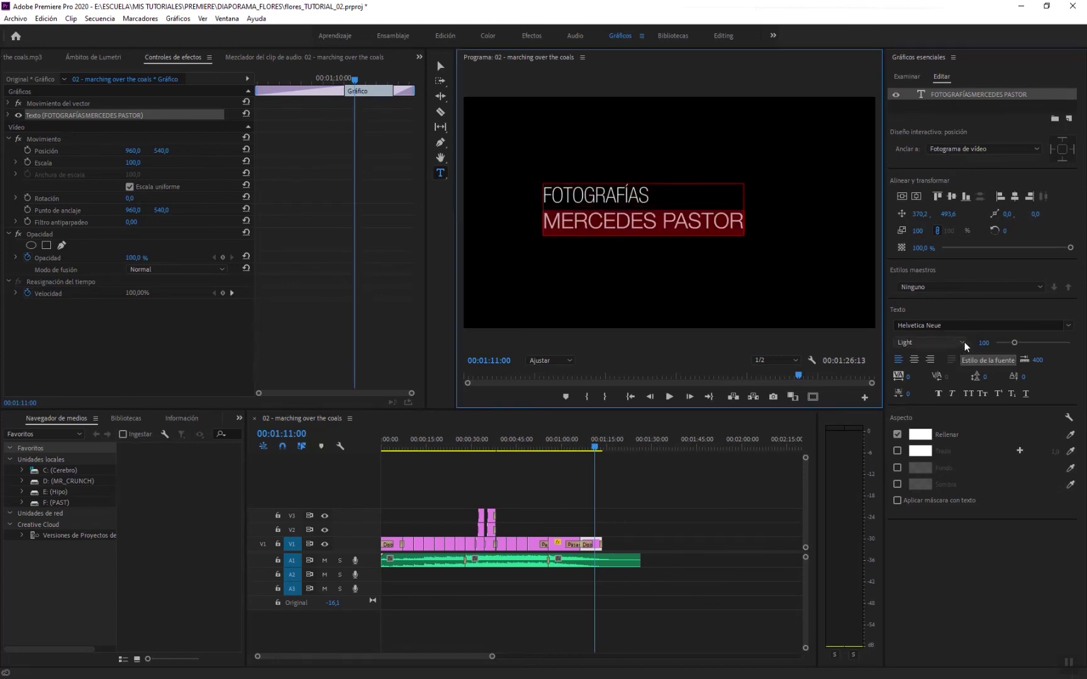
left_click(1068, 326)
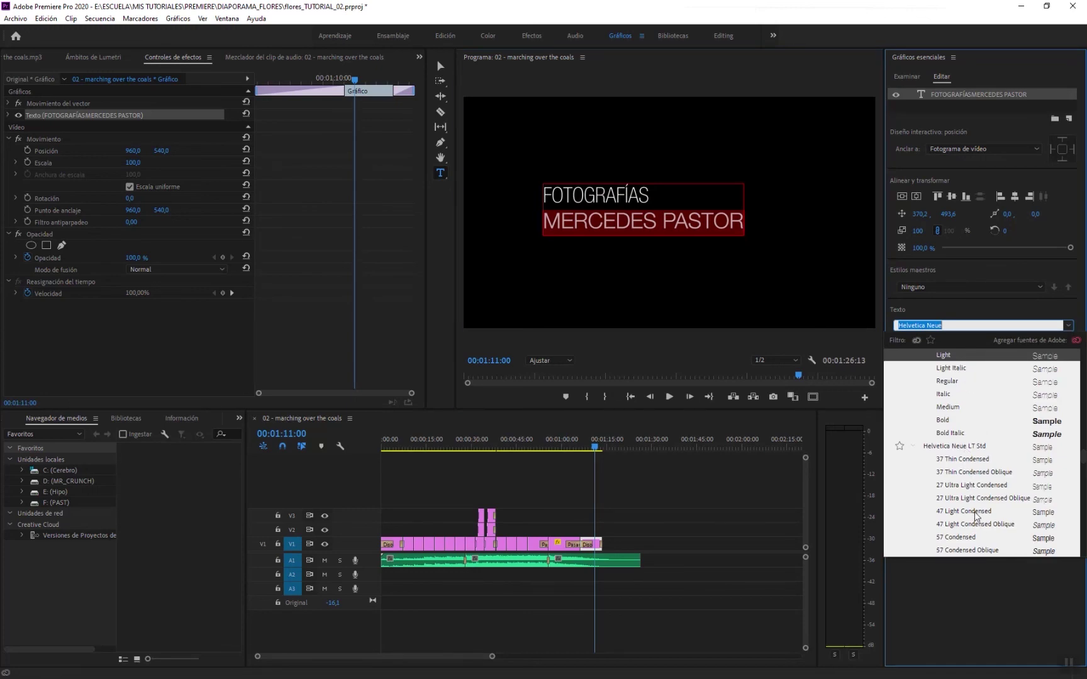
left_click(970, 539)
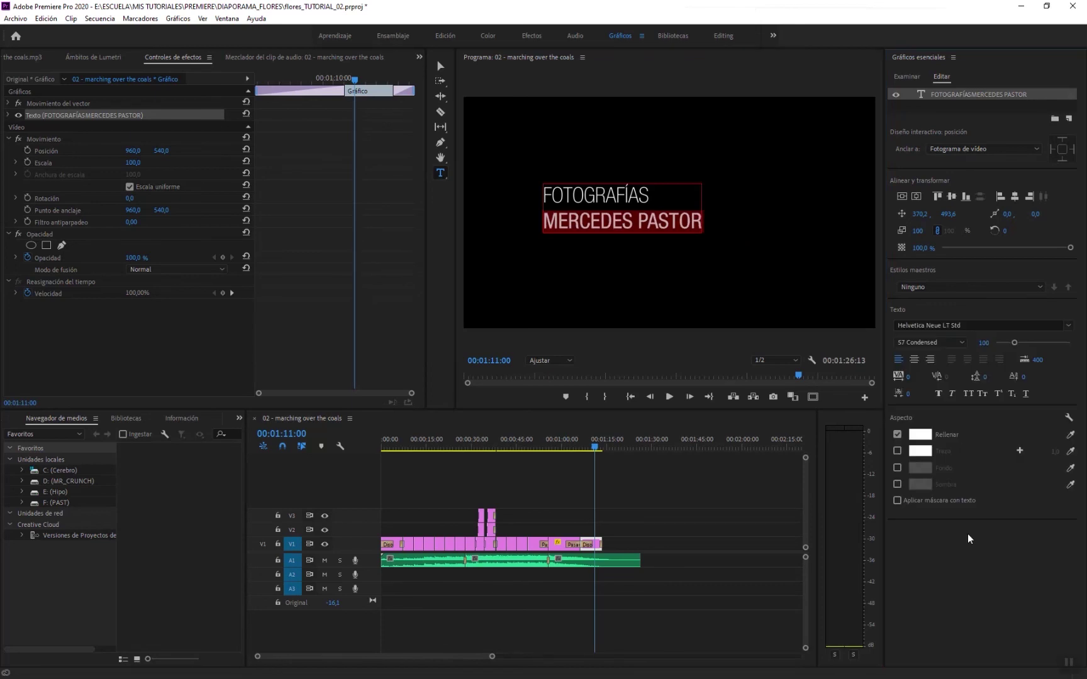
left_click(961, 345)
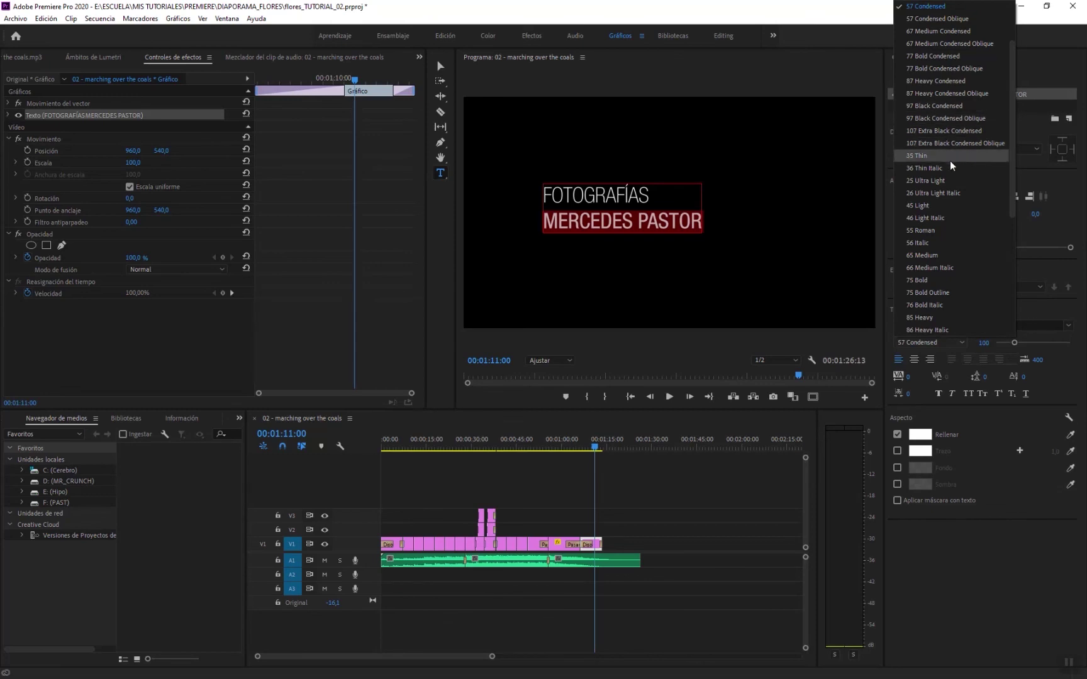
left_click(935, 255)
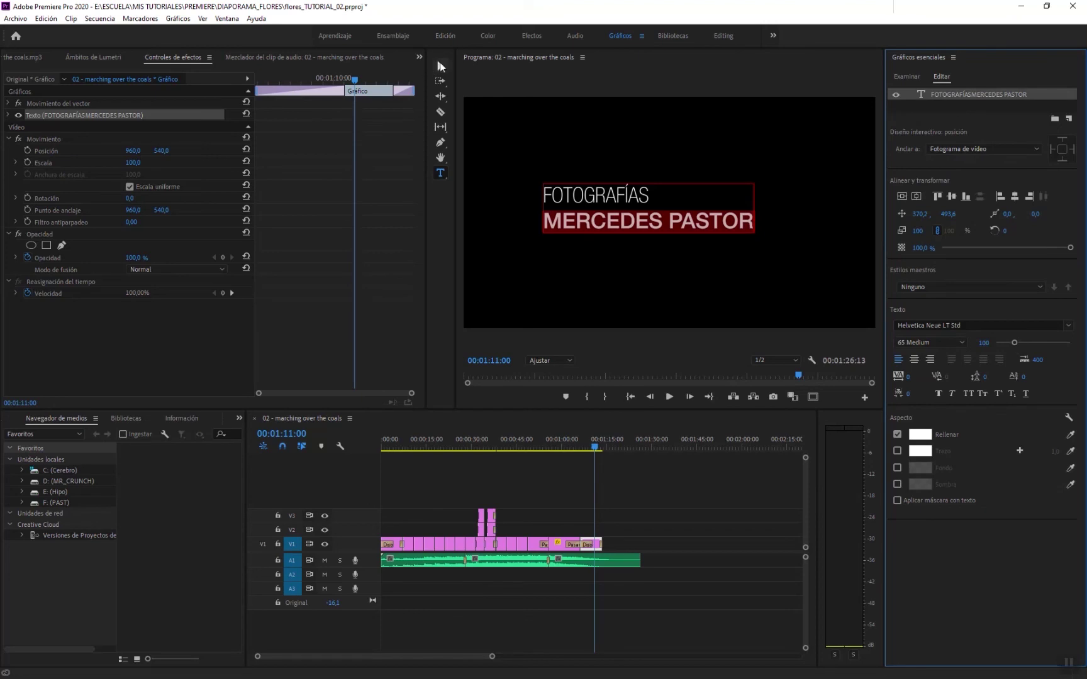
- Centre-align both title lines, move the text box to the frame's centre, and preview
left_click(440, 65)
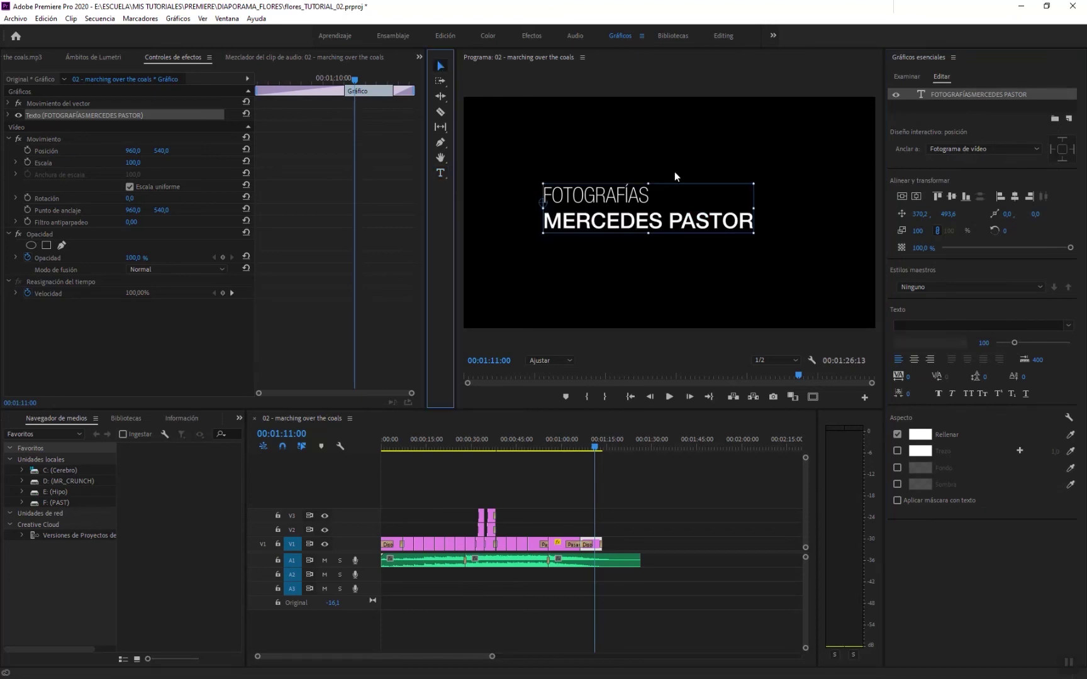
left_click(915, 361)
left_click_drag(554, 202, 678, 198)
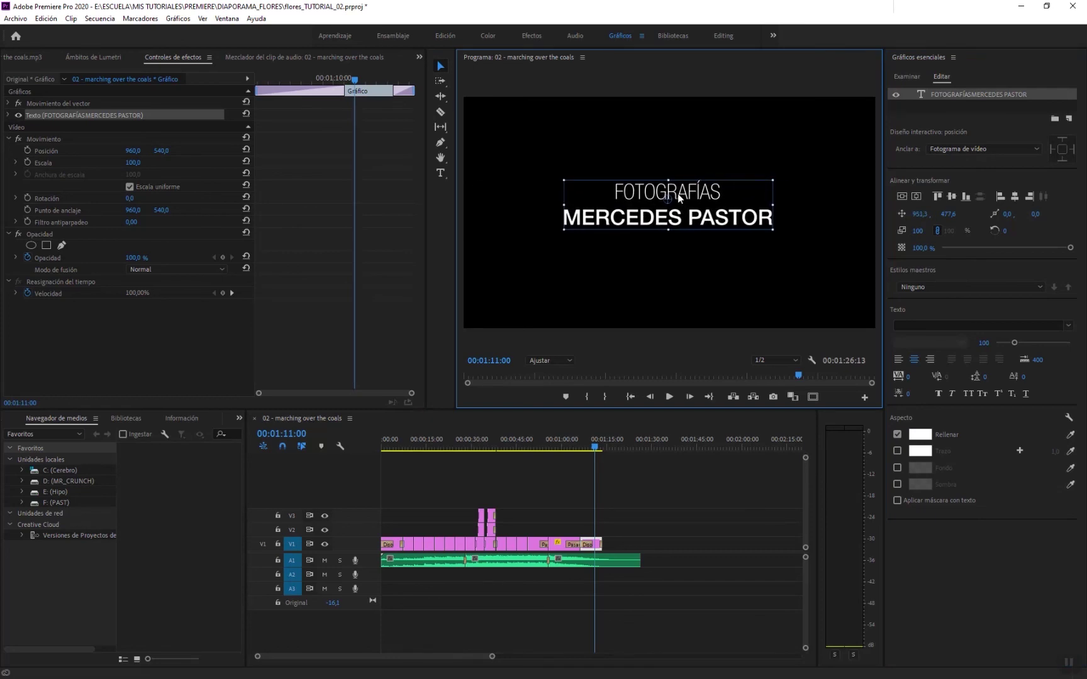
left_click(579, 446)
key("space")
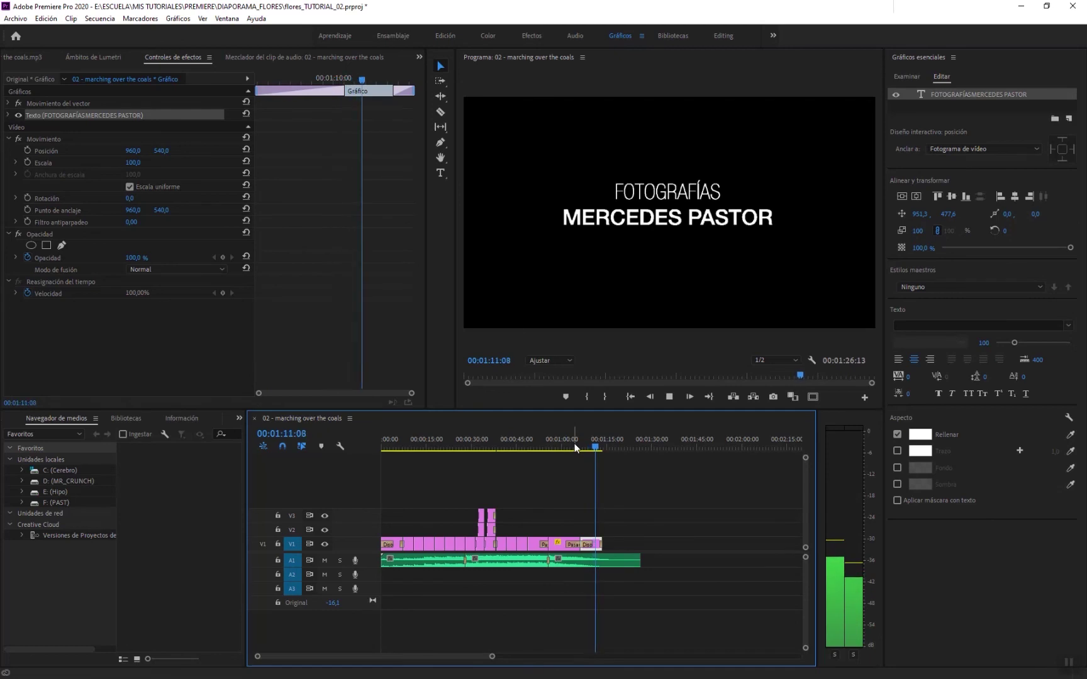
- Trim the closing credit clip to 6 seconds and paste a duplicate of the credit title after it
key("space")
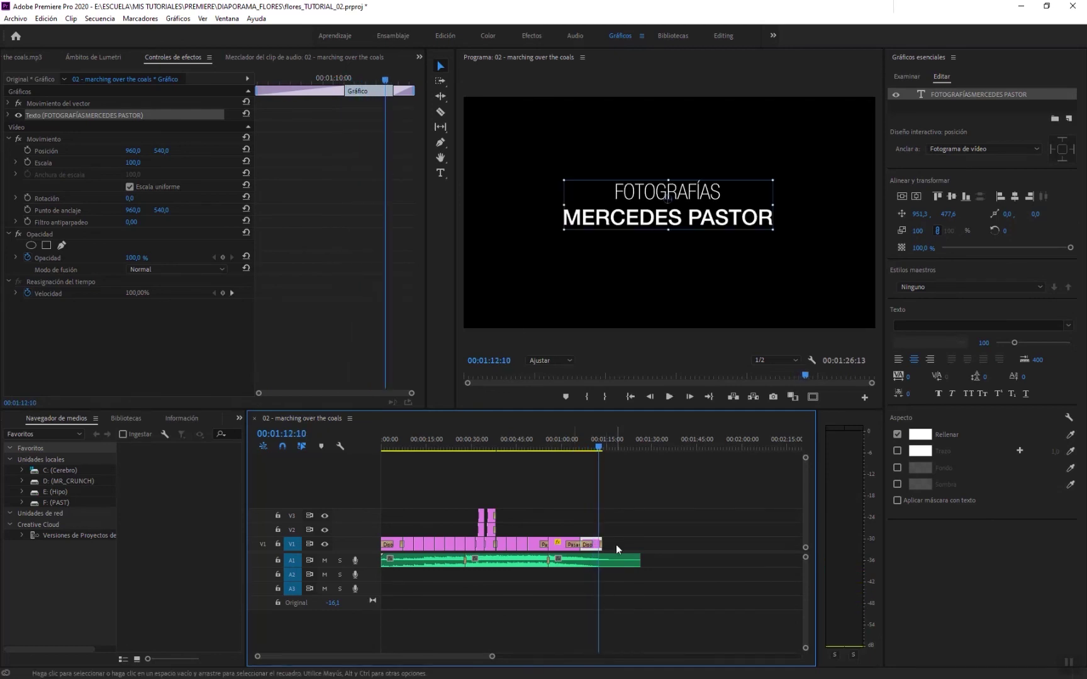
left_click_drag(492, 656, 442, 659)
left_click_drag(607, 545, 590, 546)
left_click(623, 502)
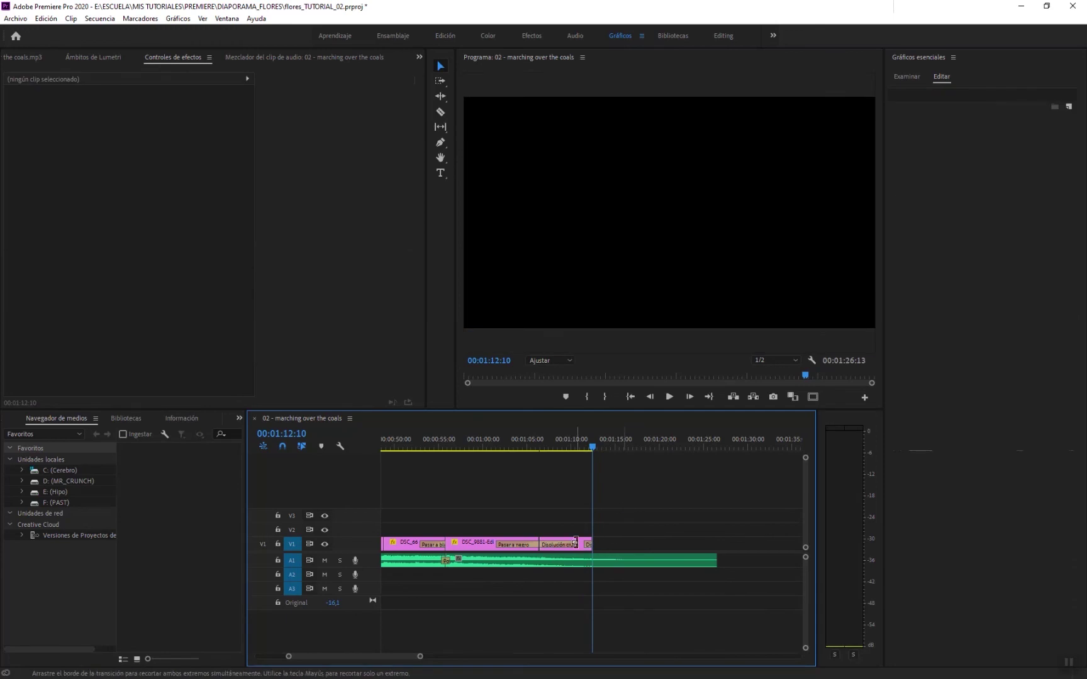
left_click(587, 545)
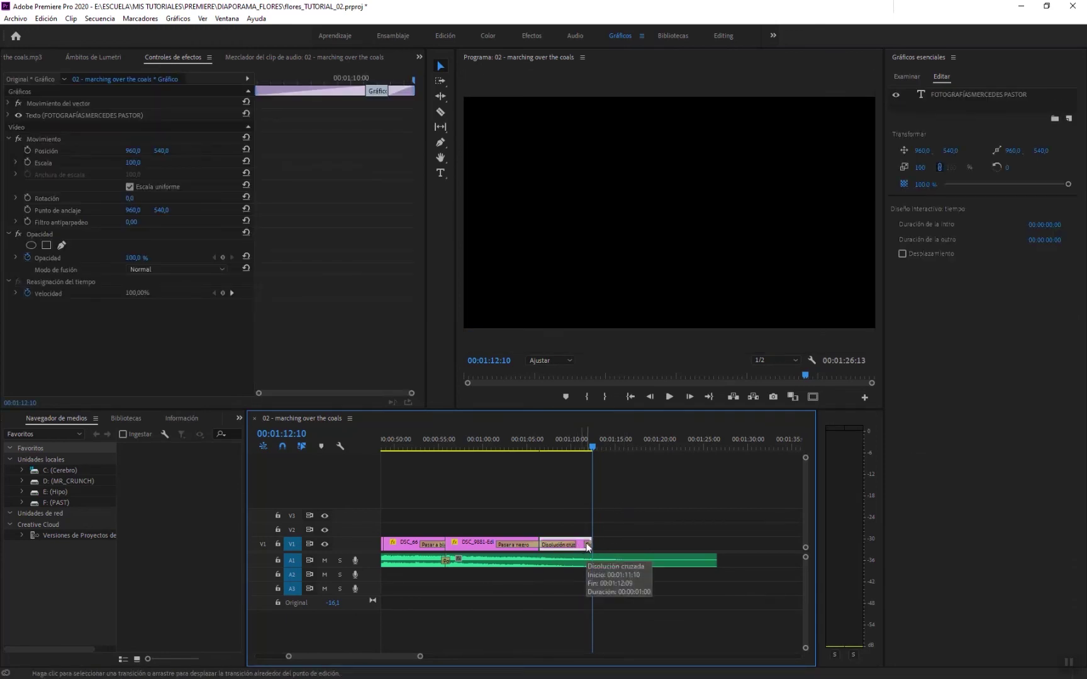
key("ctrl+v")
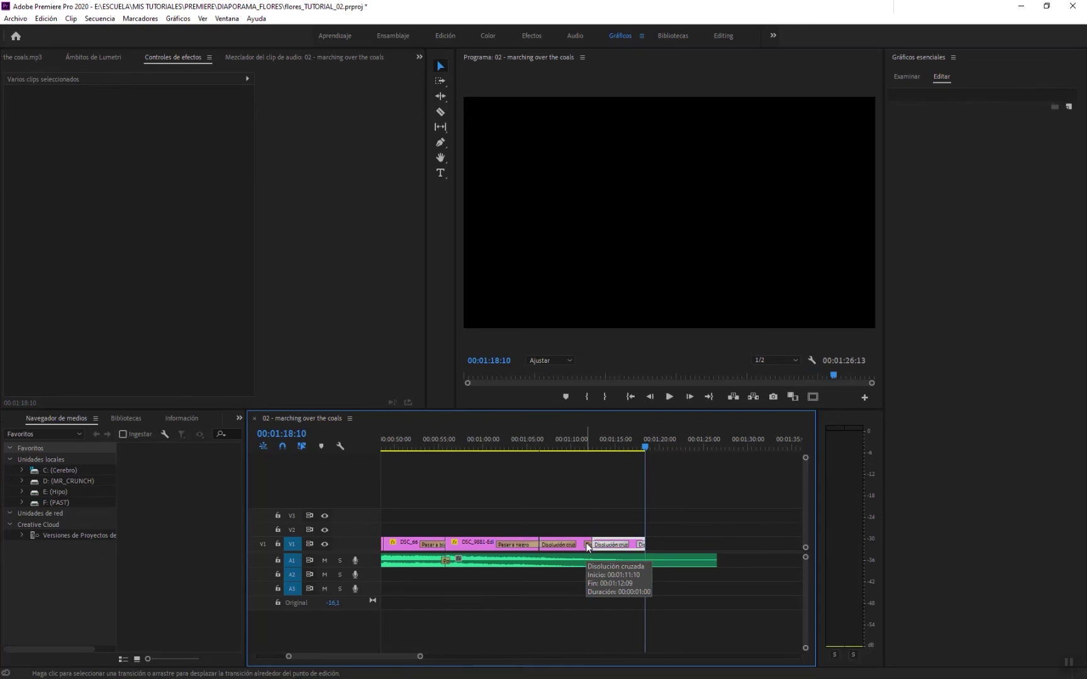
left_click(626, 446)
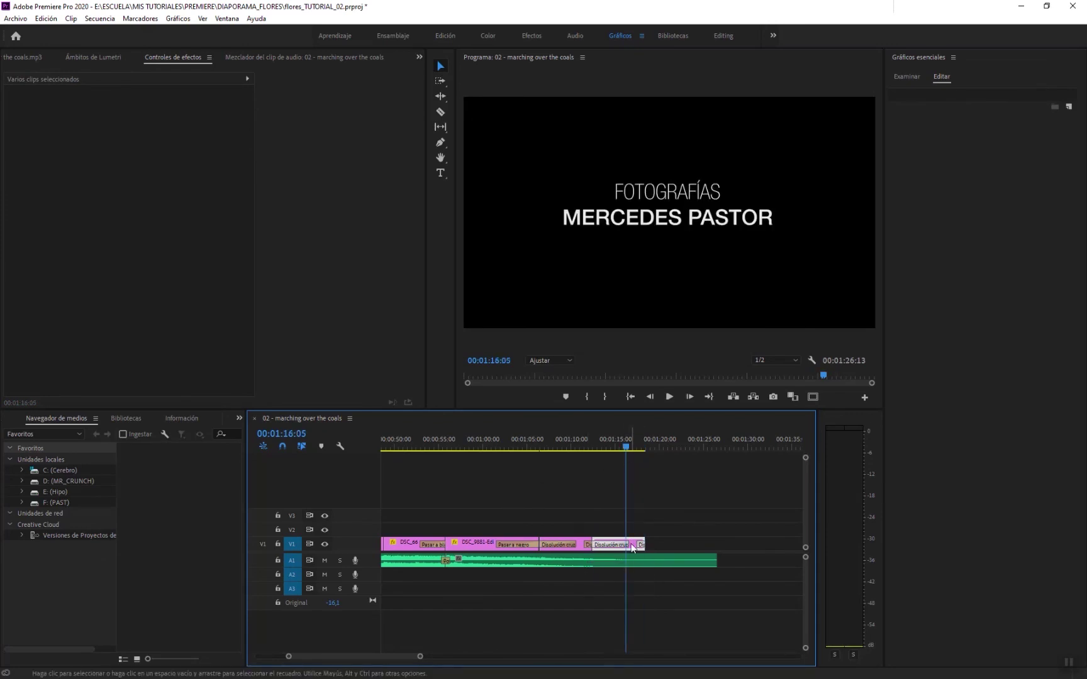
- In the duplicated credit title, replace 'FOTOGRAFÍAS' with 'MÚSICA'
left_click(660, 190)
double_click(665, 189)
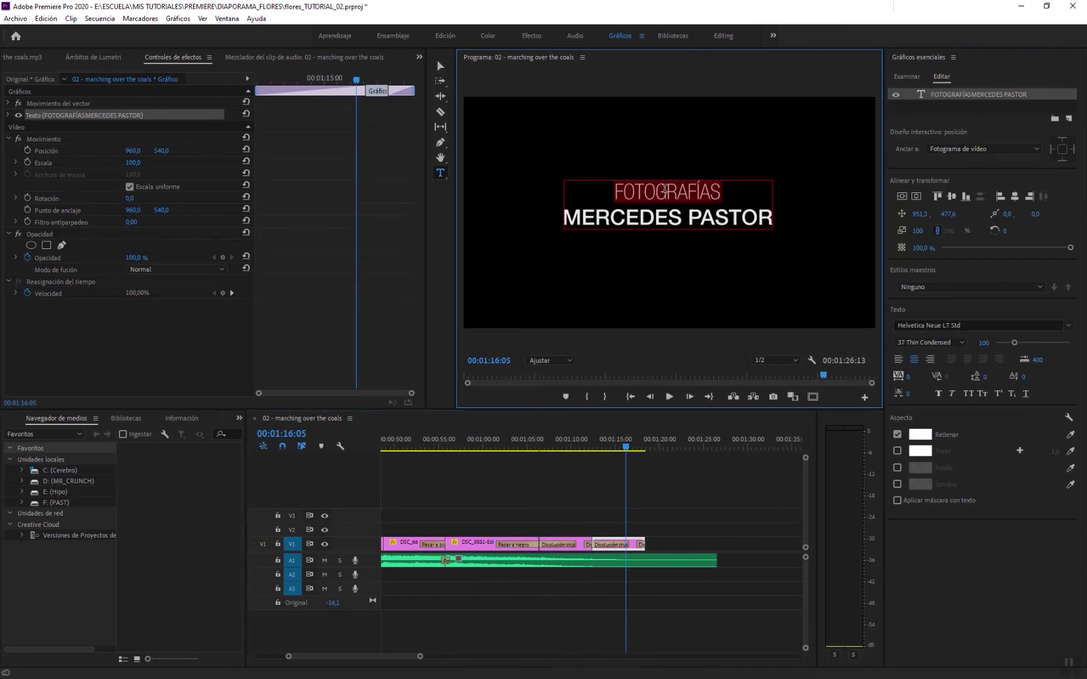
type("M")
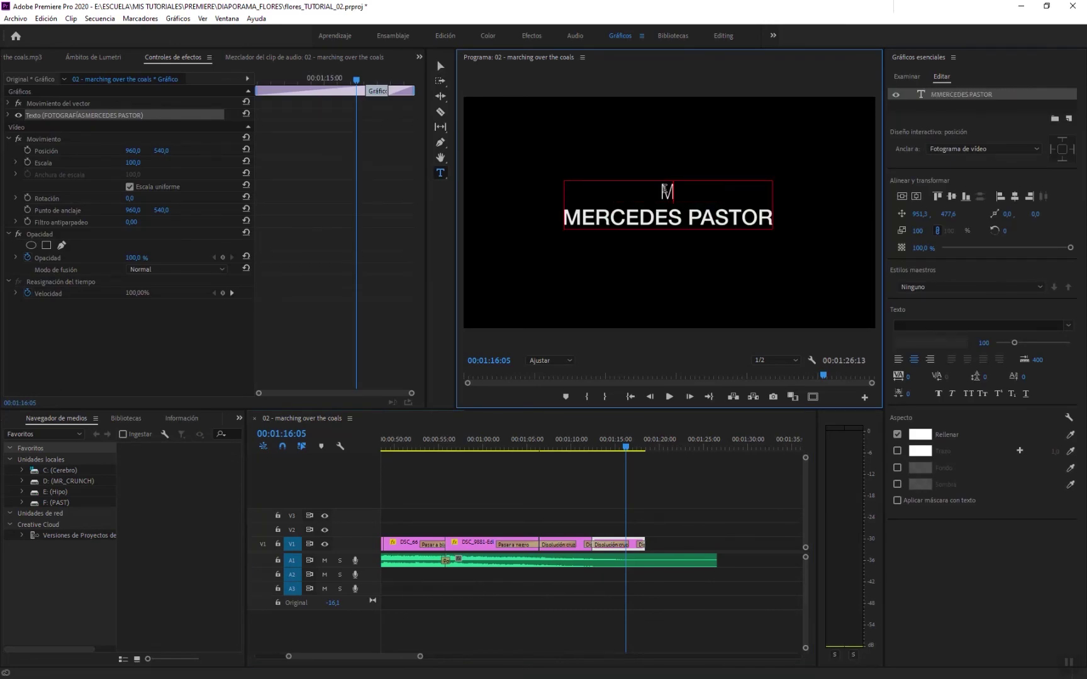
type("ÚSICA")
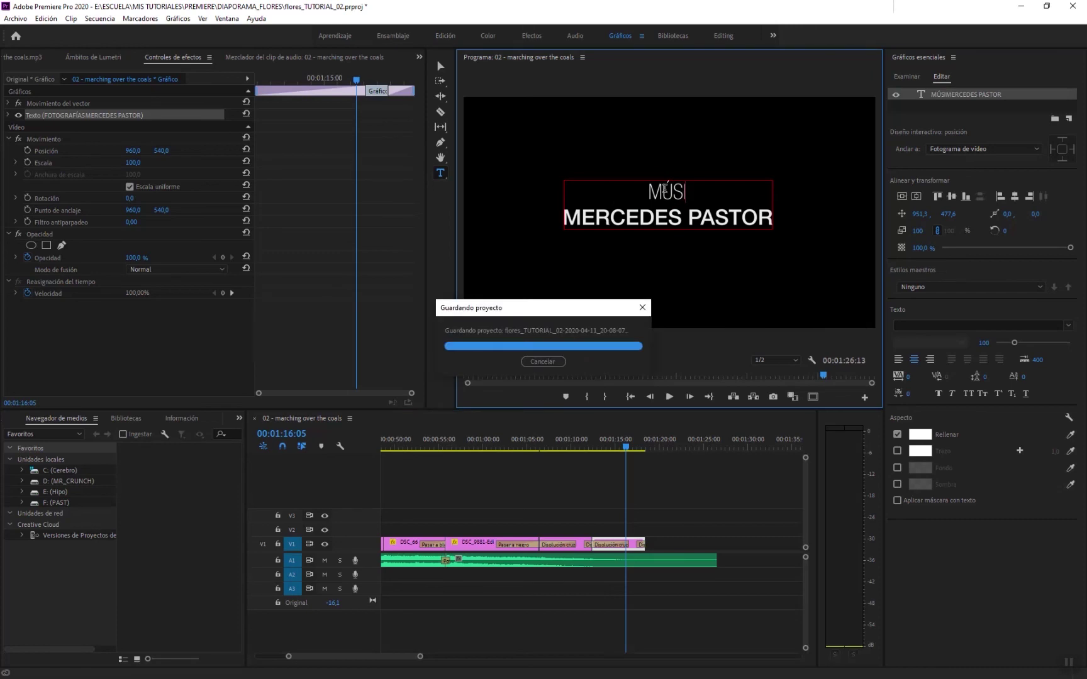